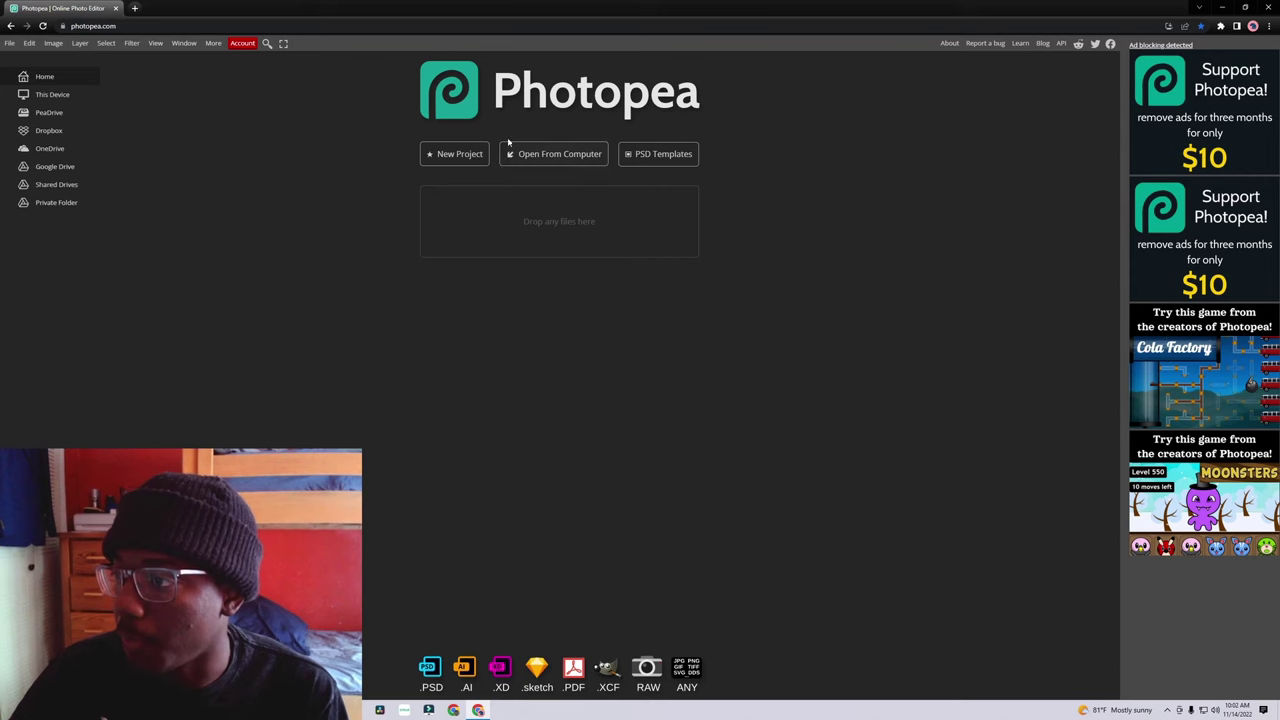
Step: Create a 1920 × 1080 pixel project named 11/14/22 with a white background
left_click(450, 153)
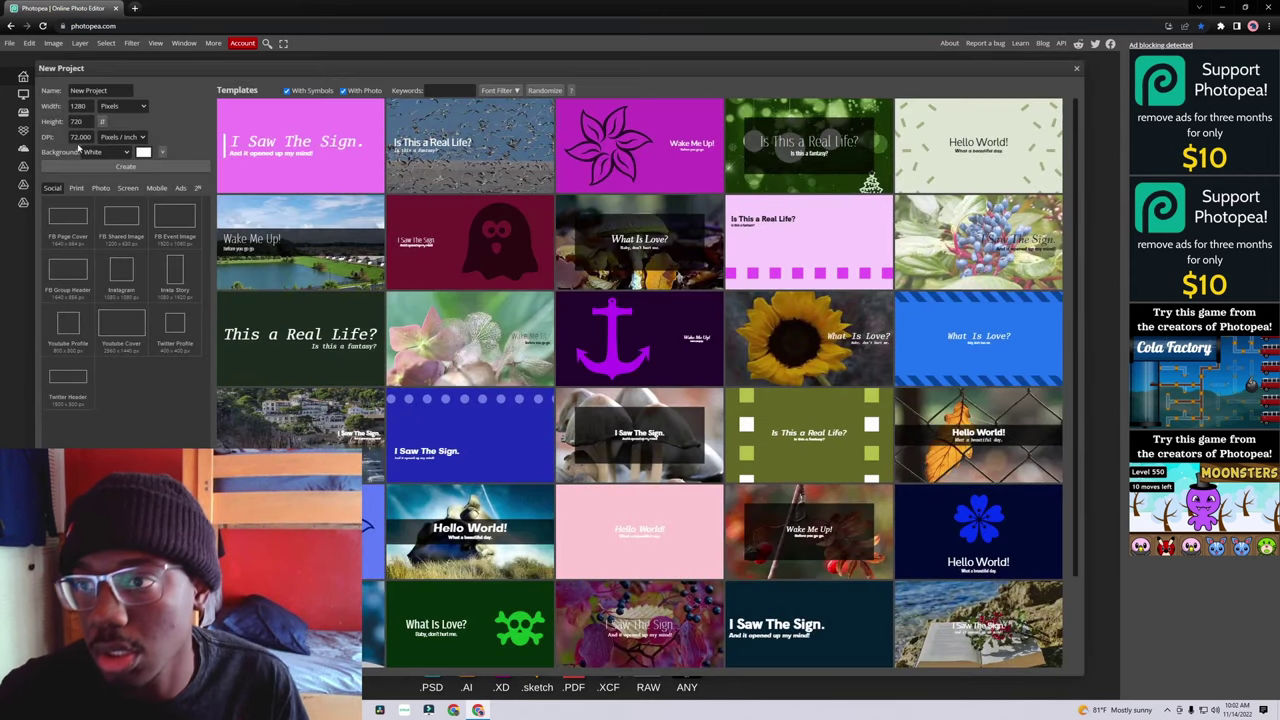
double_click(84, 106)
type("19")
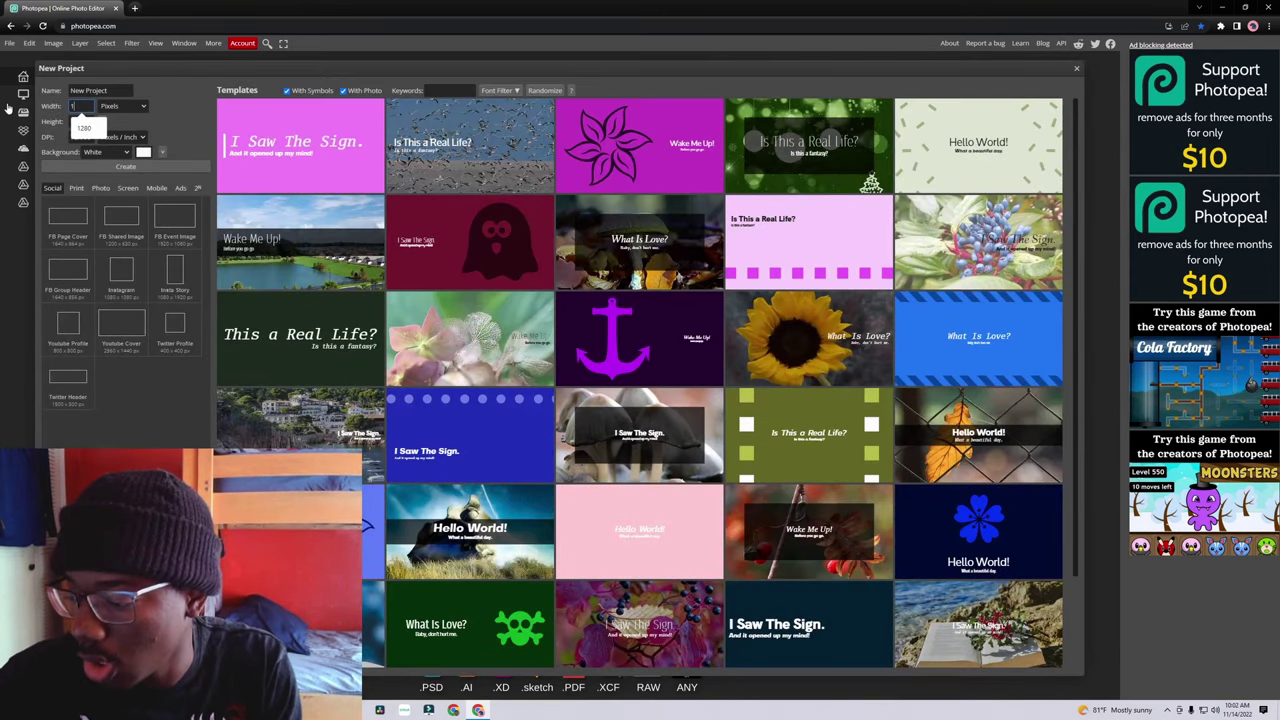
key("Tab")
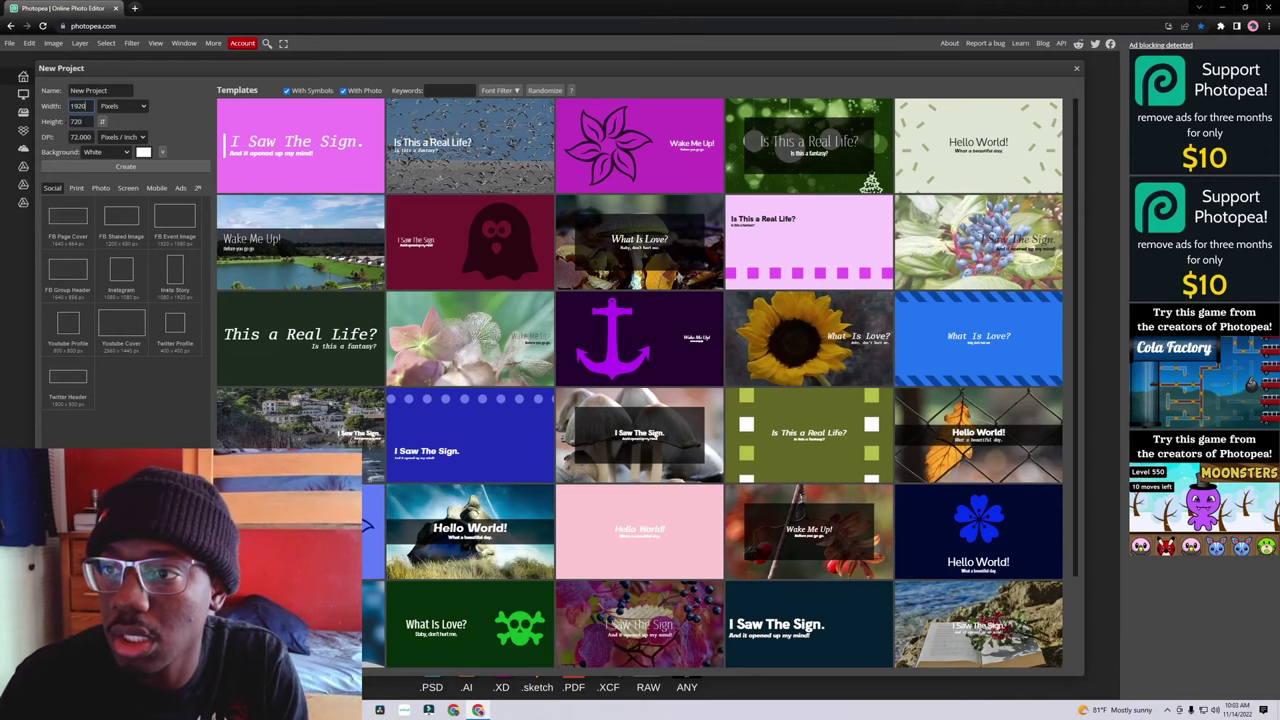
type("1080")
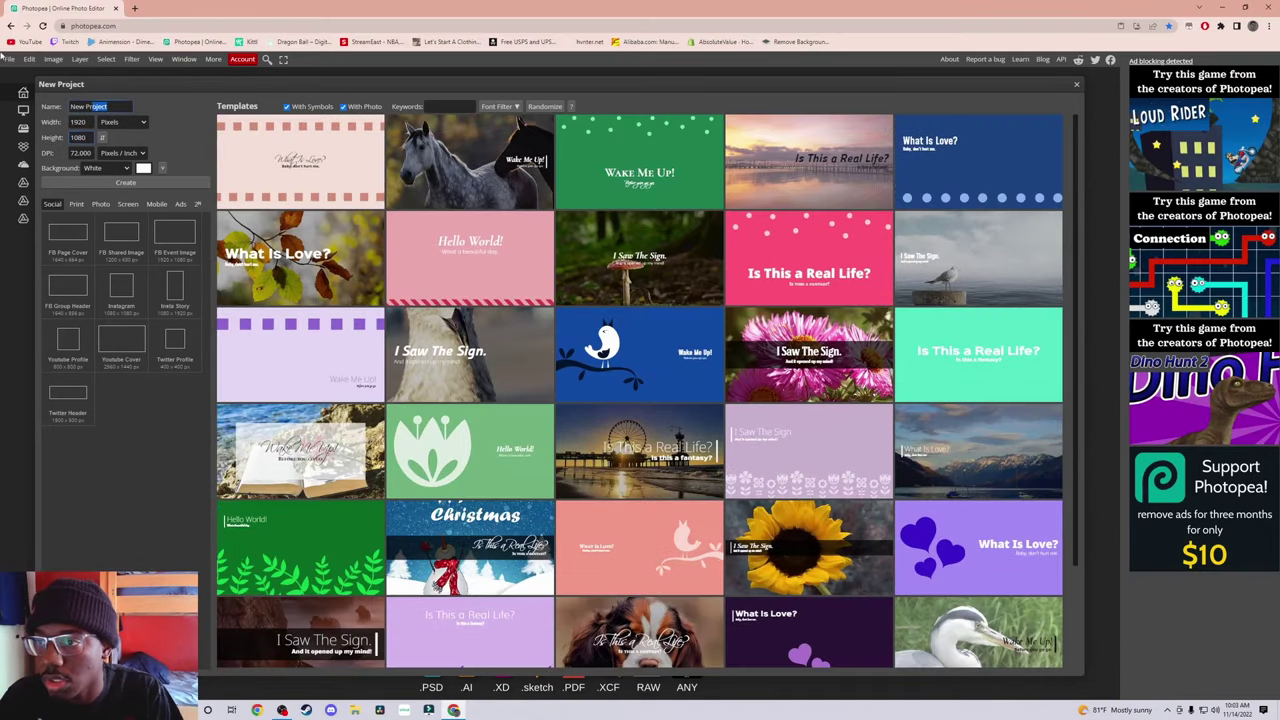
triple_click(90, 106)
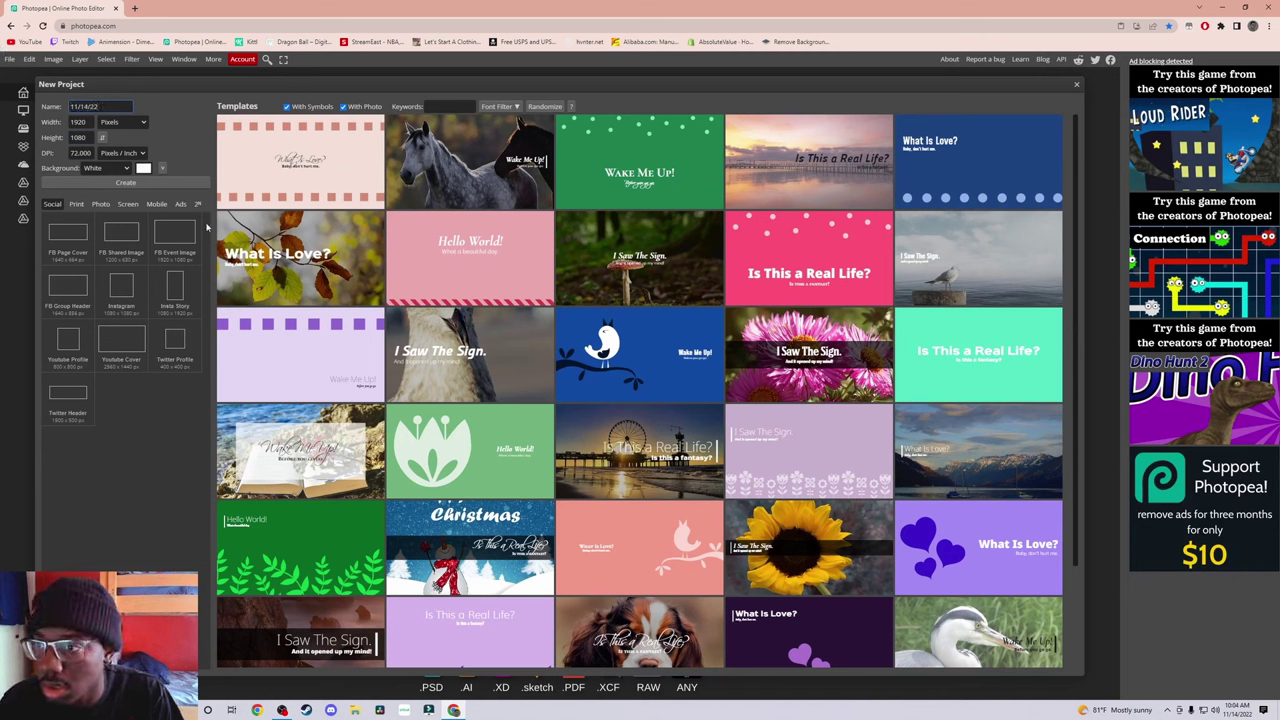
left_click(180, 183)
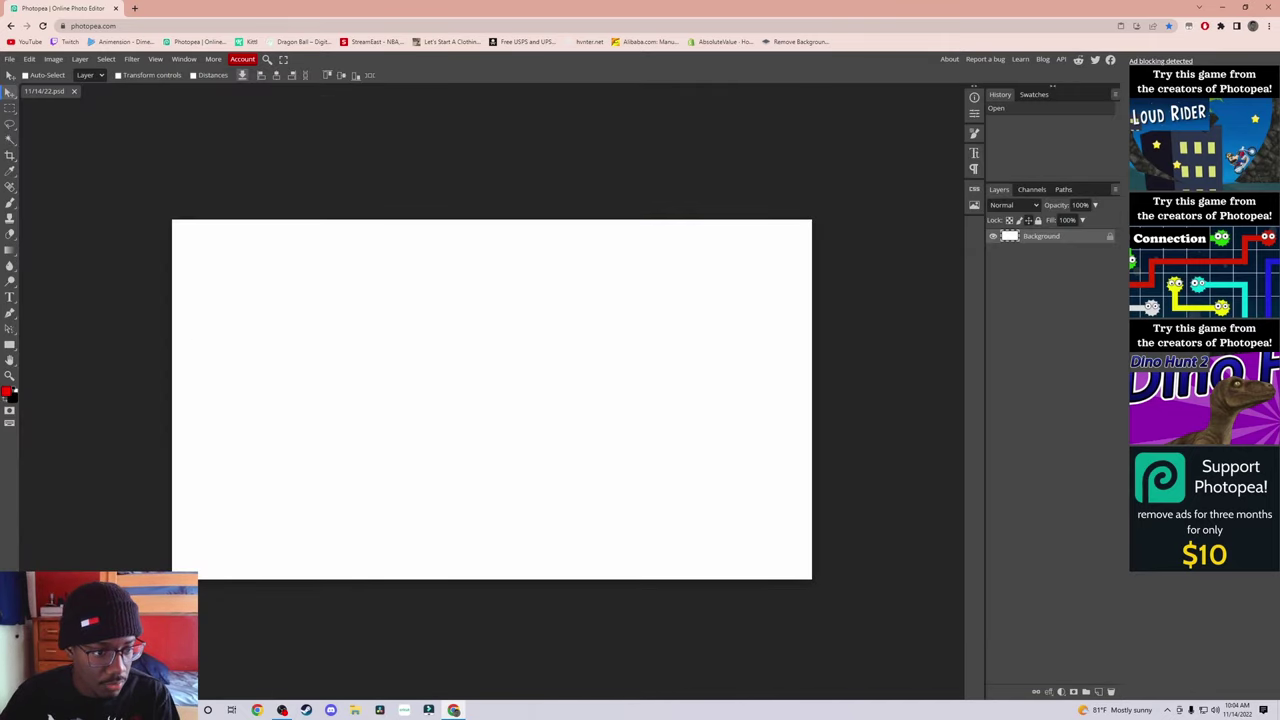
Step: Start a text layer left of centre on the canvas and set its font size to 93 px
left_click(416, 419)
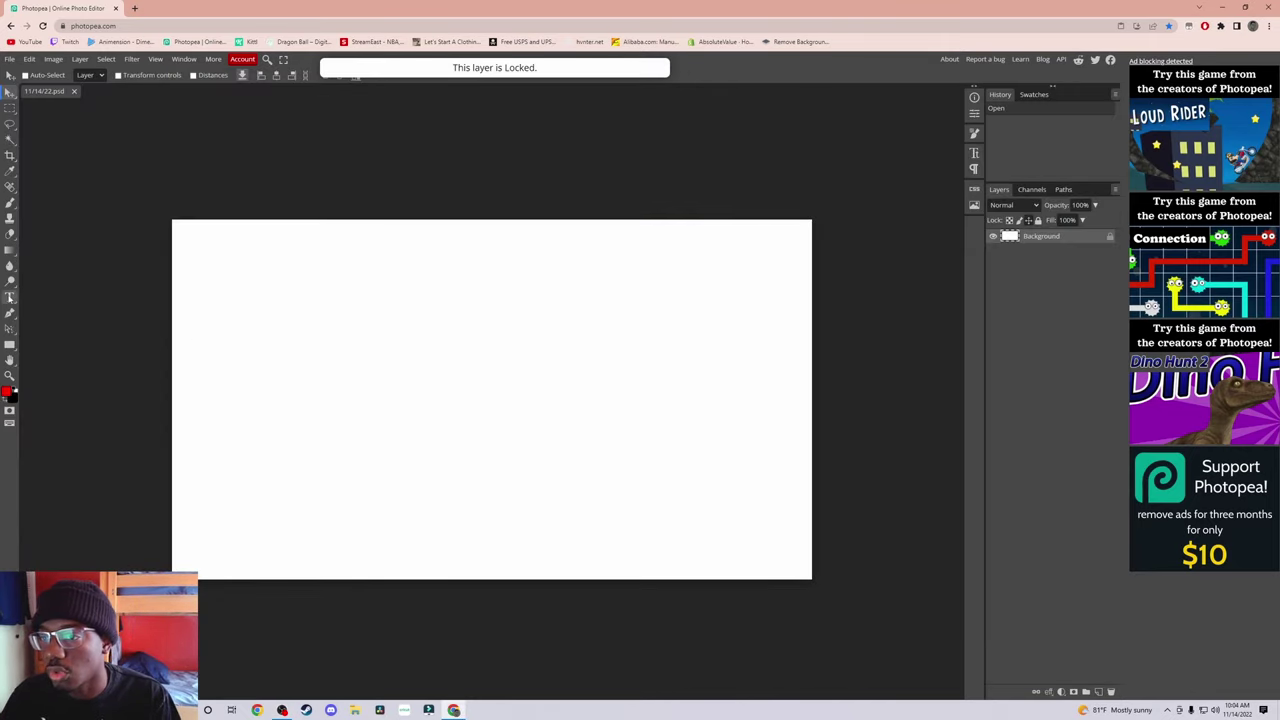
left_click(10, 297)
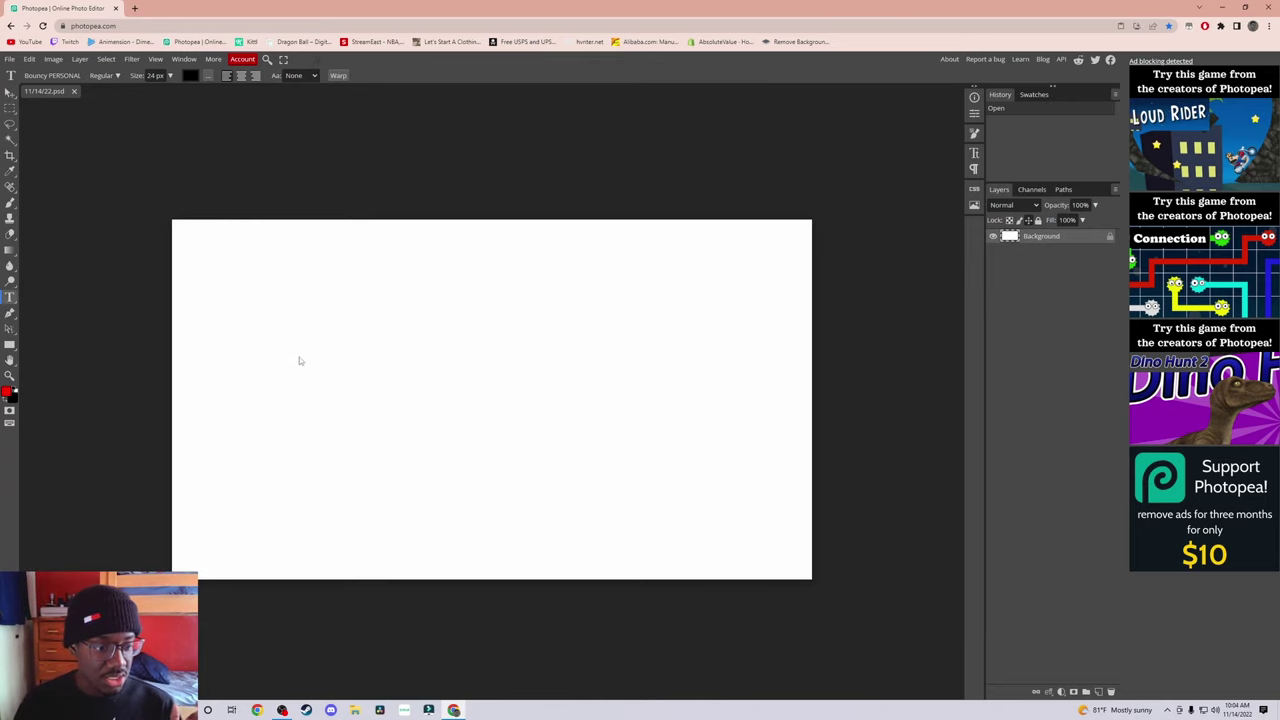
scroll(299, 361, "down", 2)
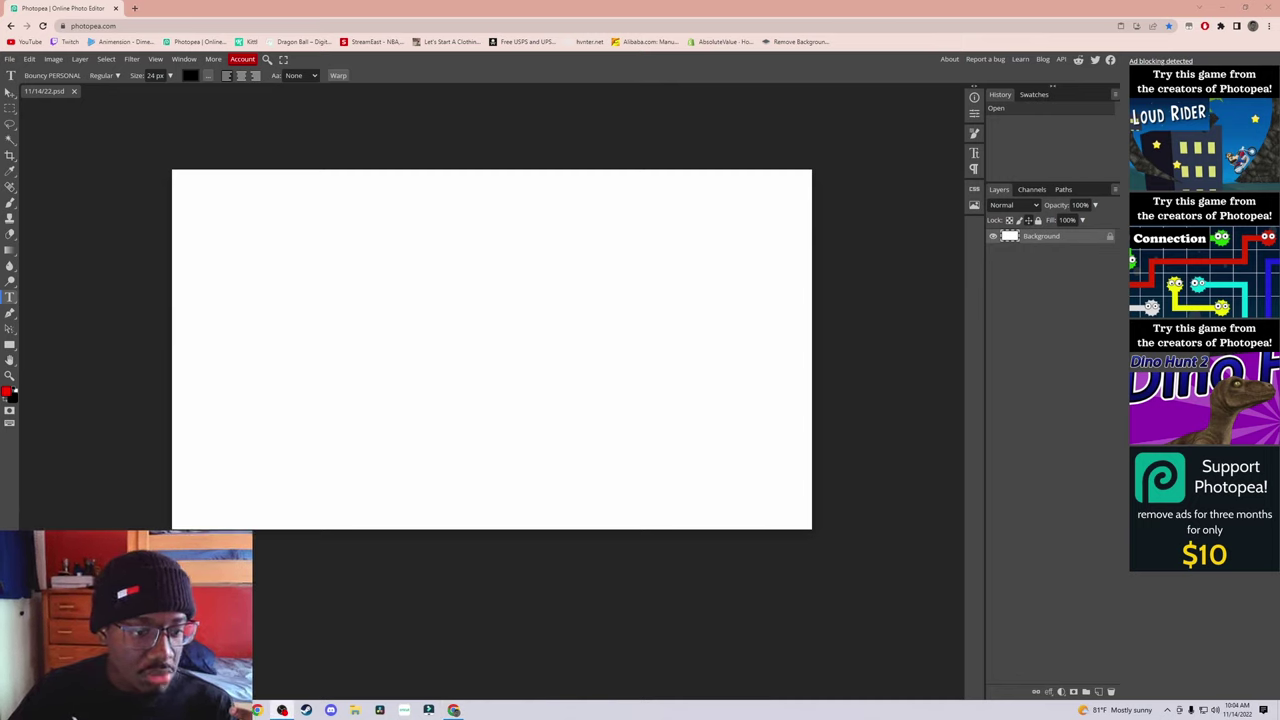
left_click(350, 344)
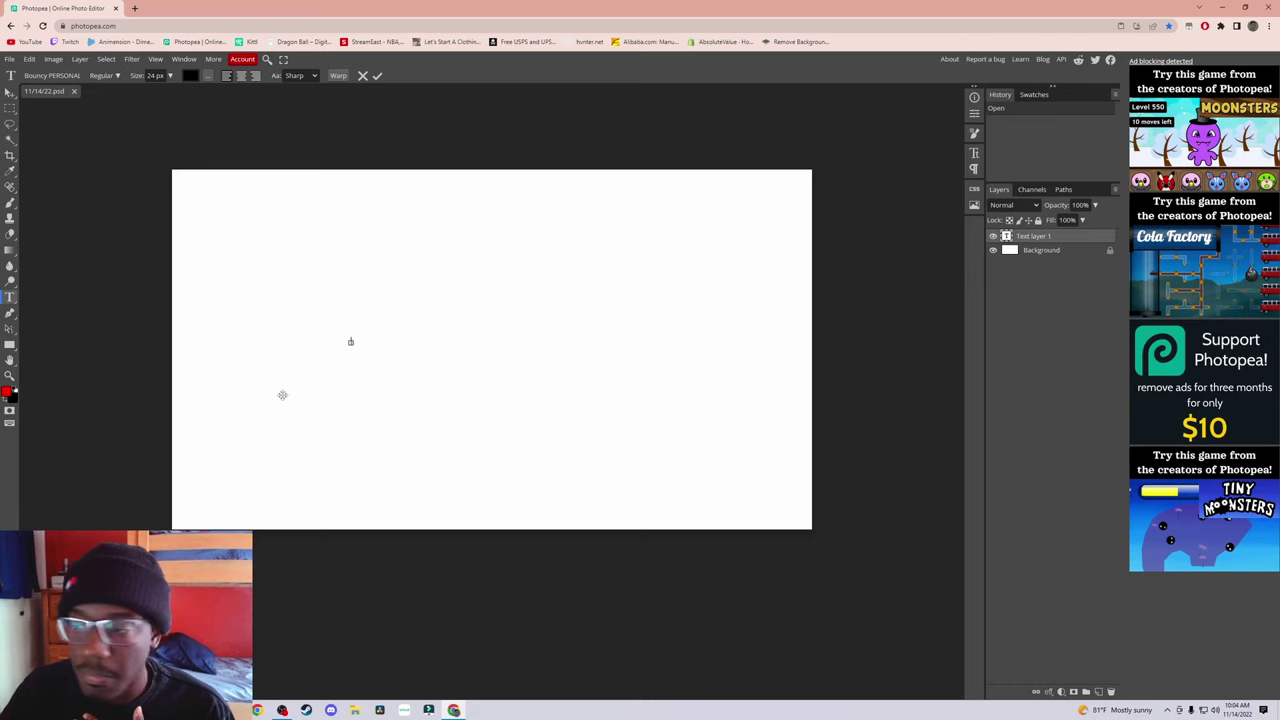
left_click(170, 76)
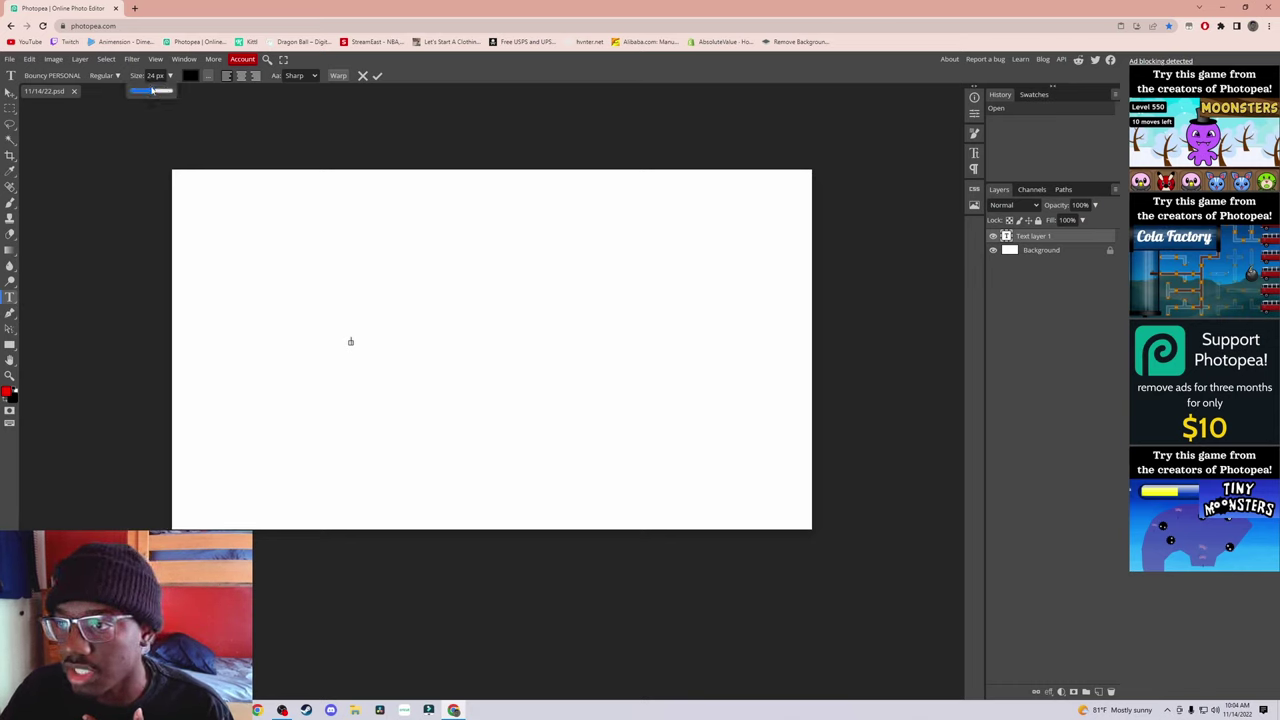
left_click_drag(153, 90, 168, 94)
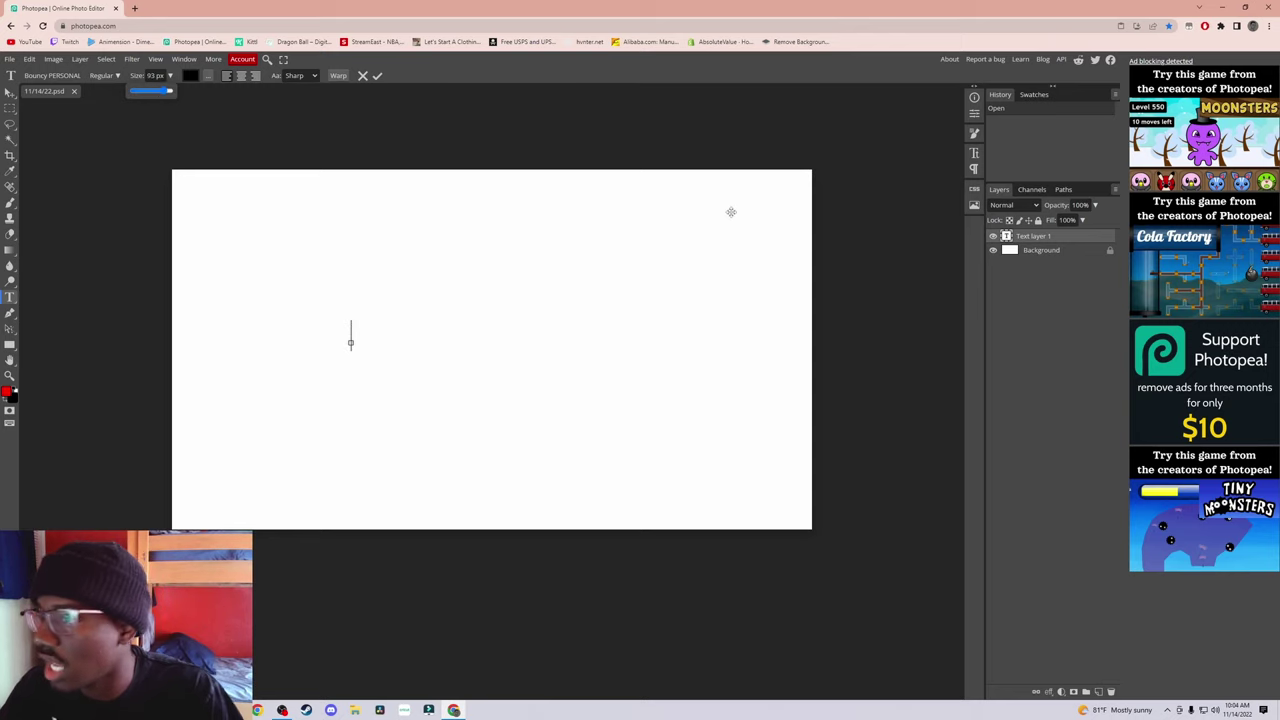
left_click(377, 76)
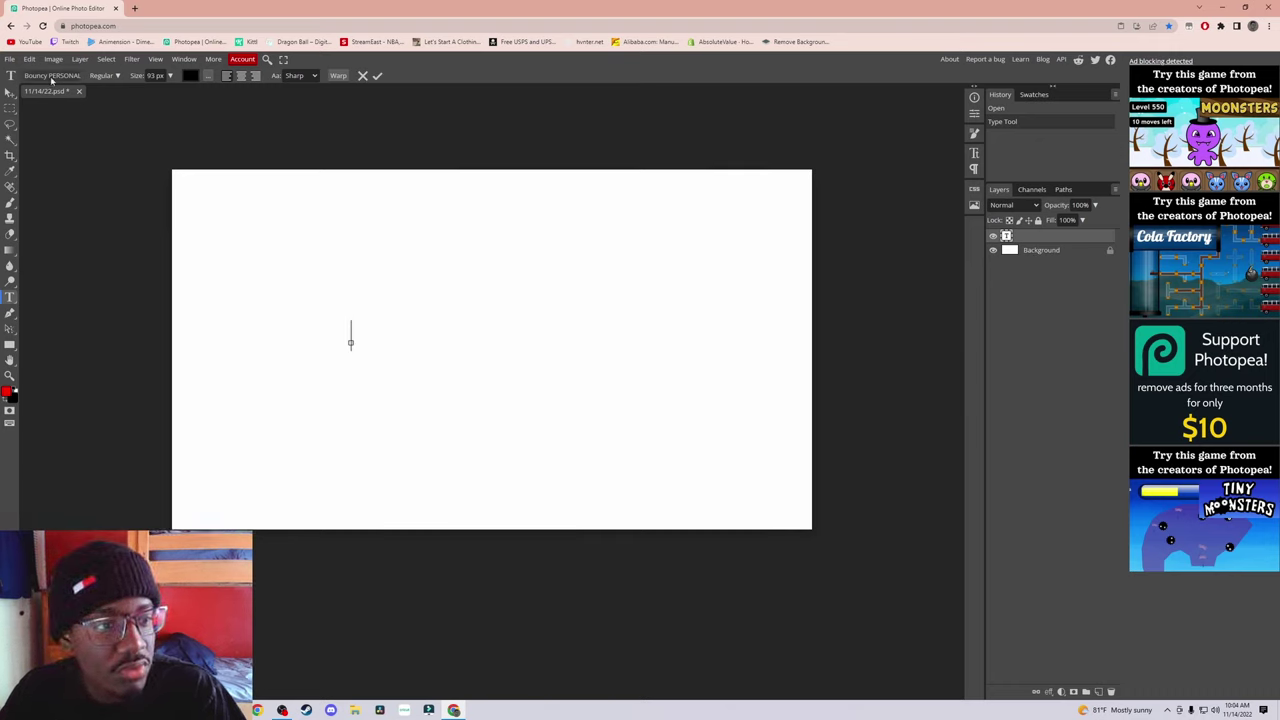
Step: Look through the available text fonts, and open dafont.com's Fancy > Cartoon category in a new browser tab
left_click(57, 78)
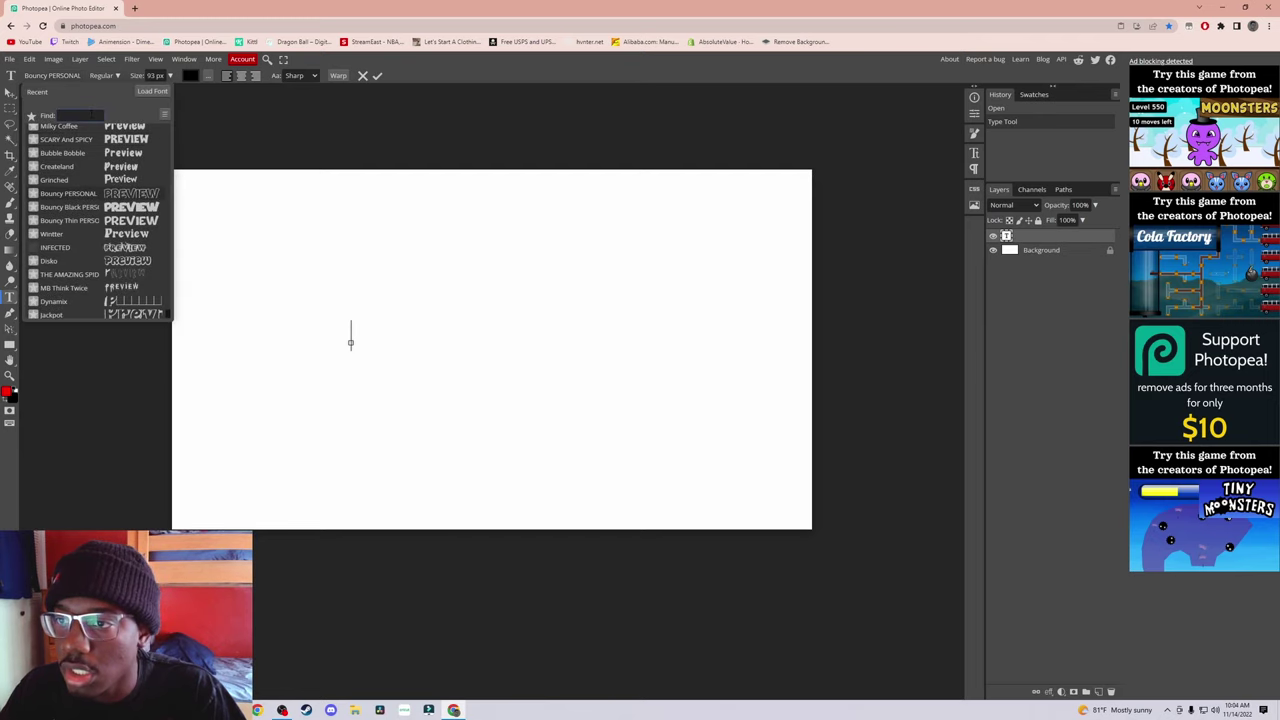
left_click(134, 8)
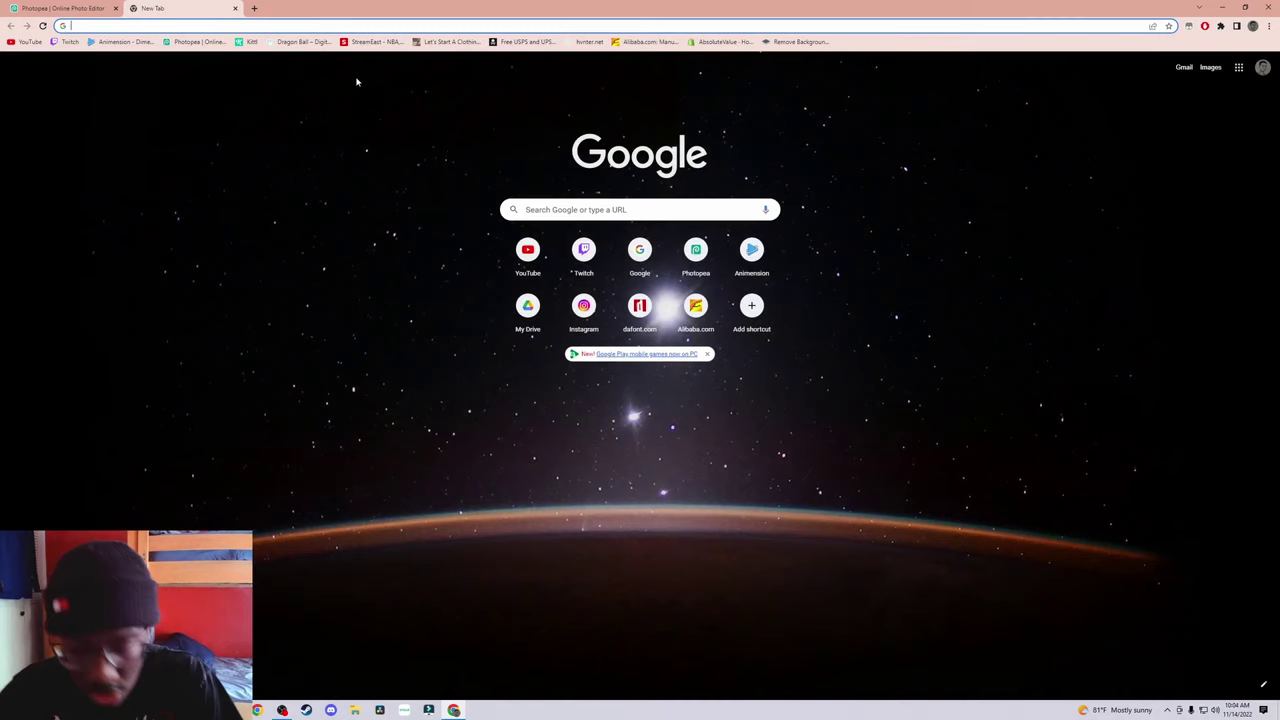
type("dafont")
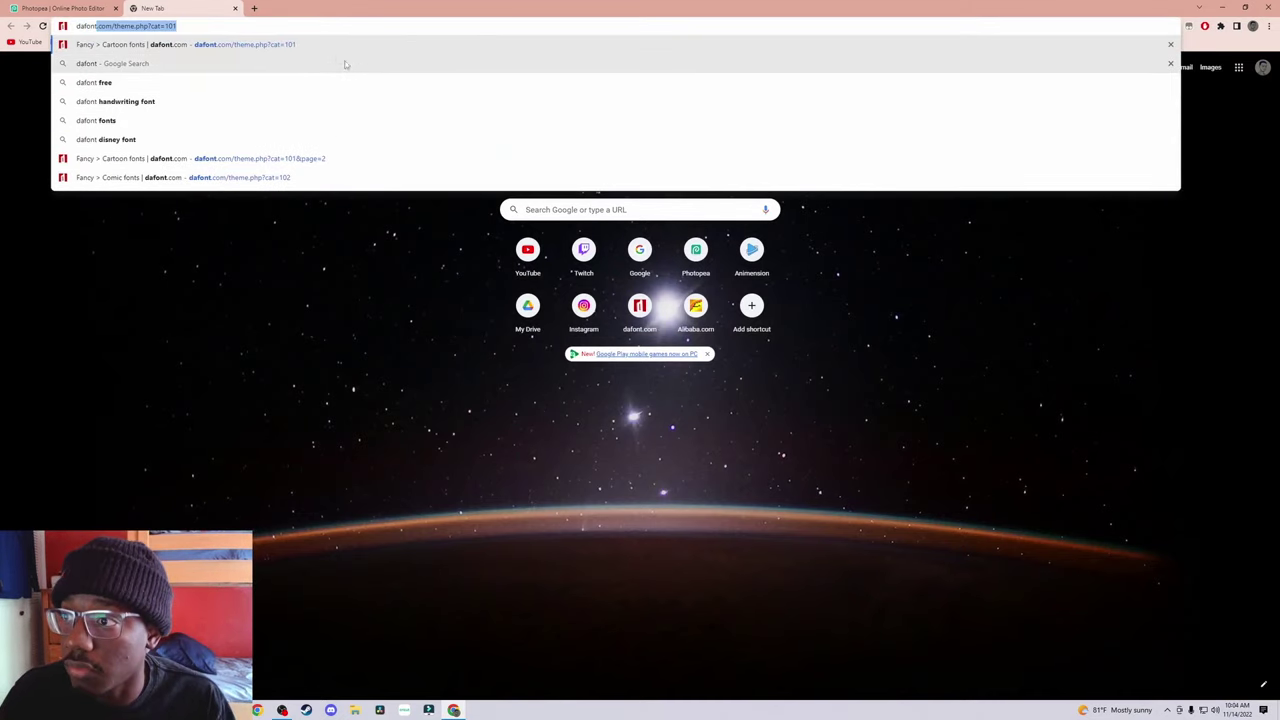
key("Return")
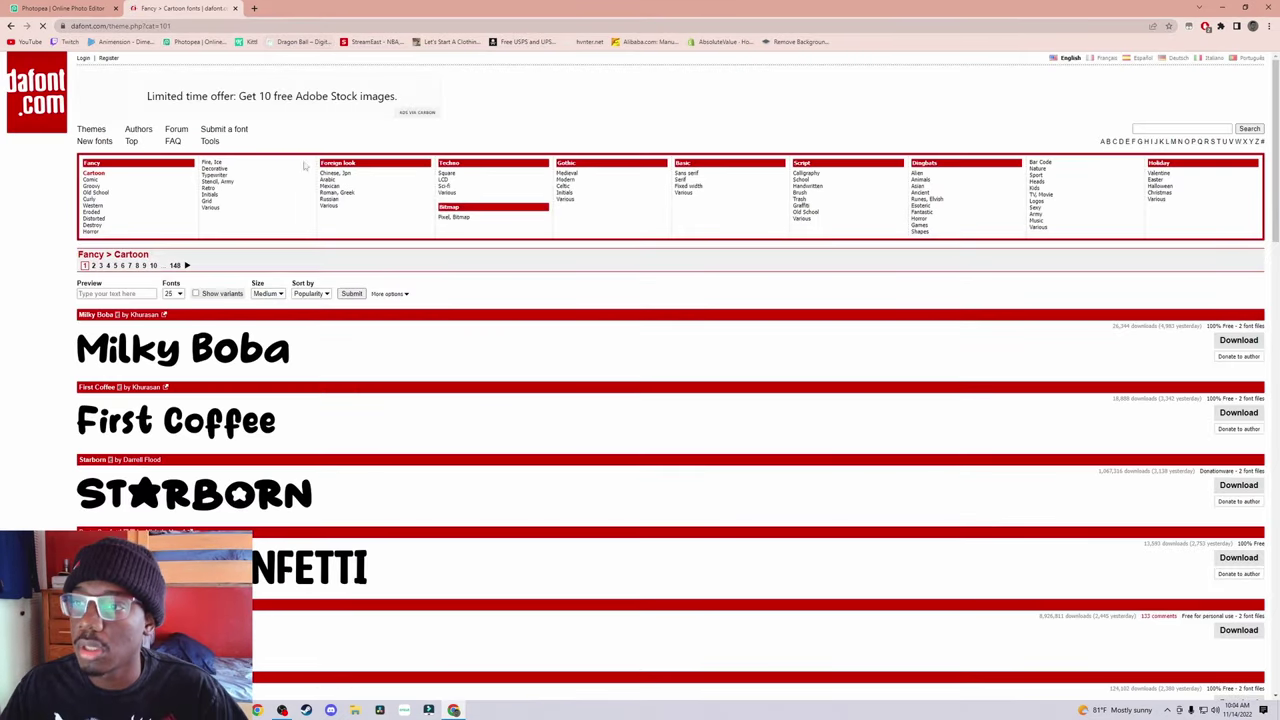
Step: Examine the Cartoon font previews on pages 1 and 3 for a suitable lettering style
scroll(304, 167, "down", 3)
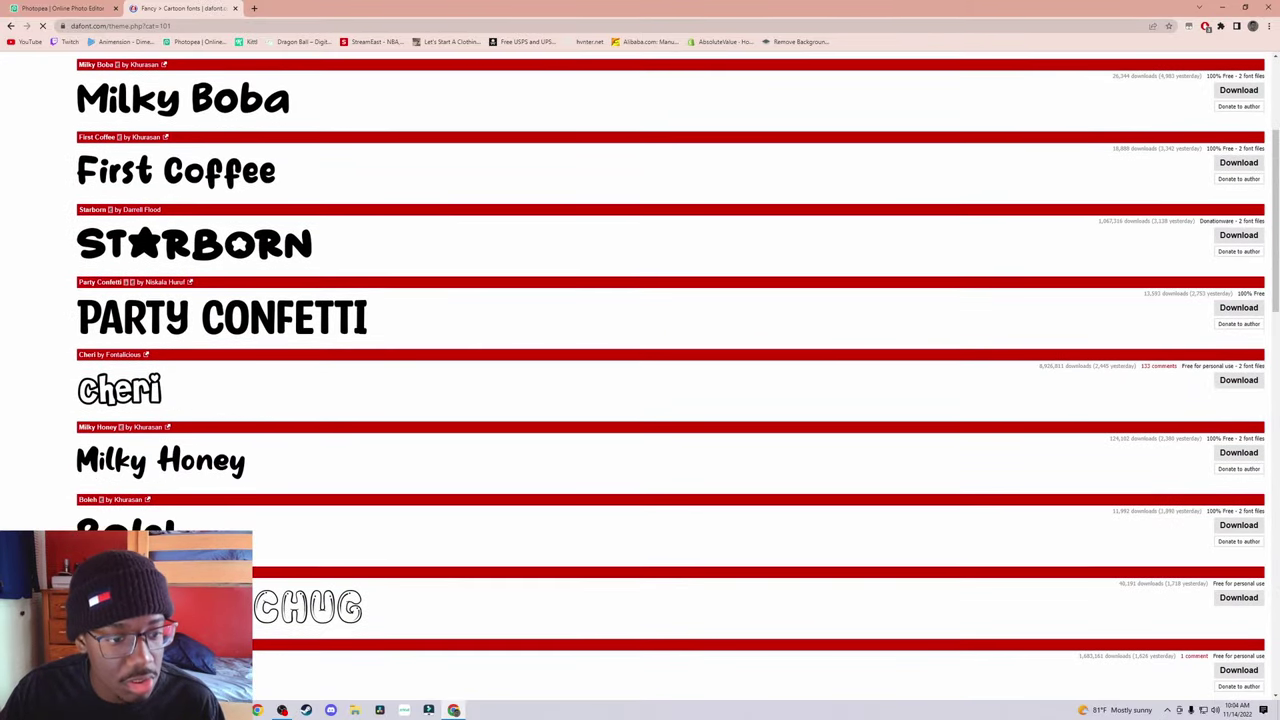
scroll(137, 373, "down", 2)
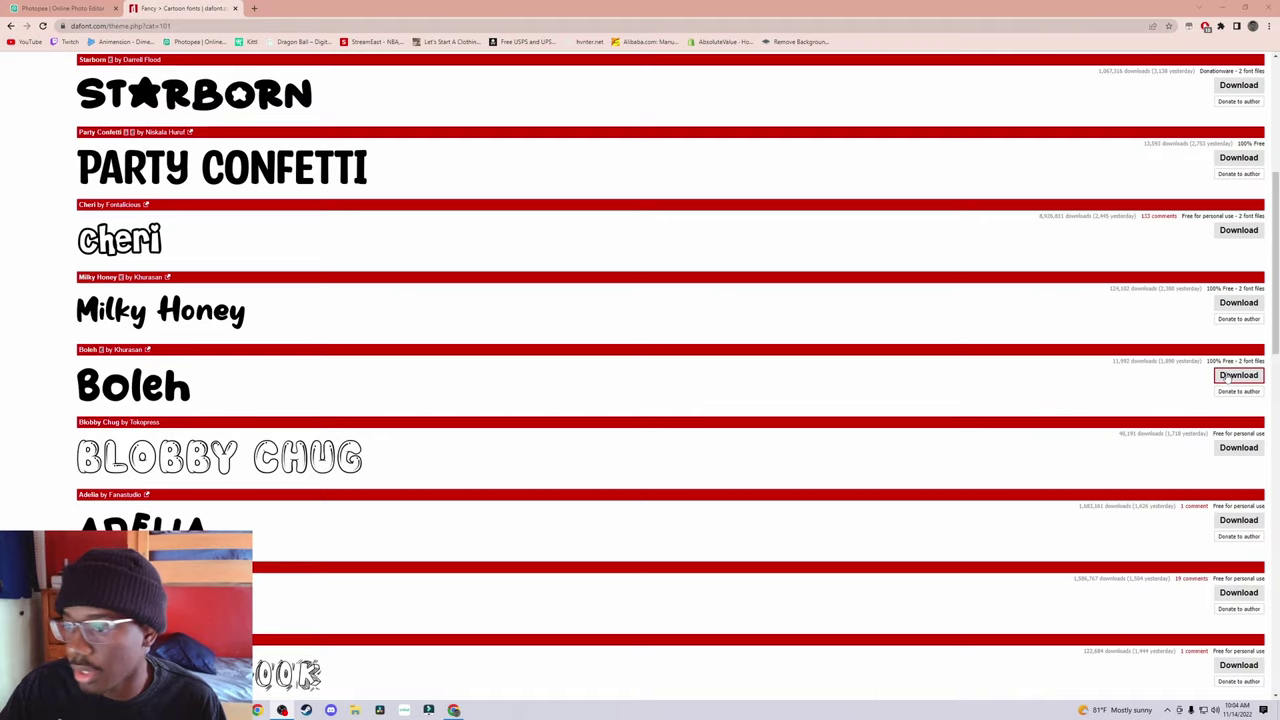
scroll(808, 464, "down", 3)
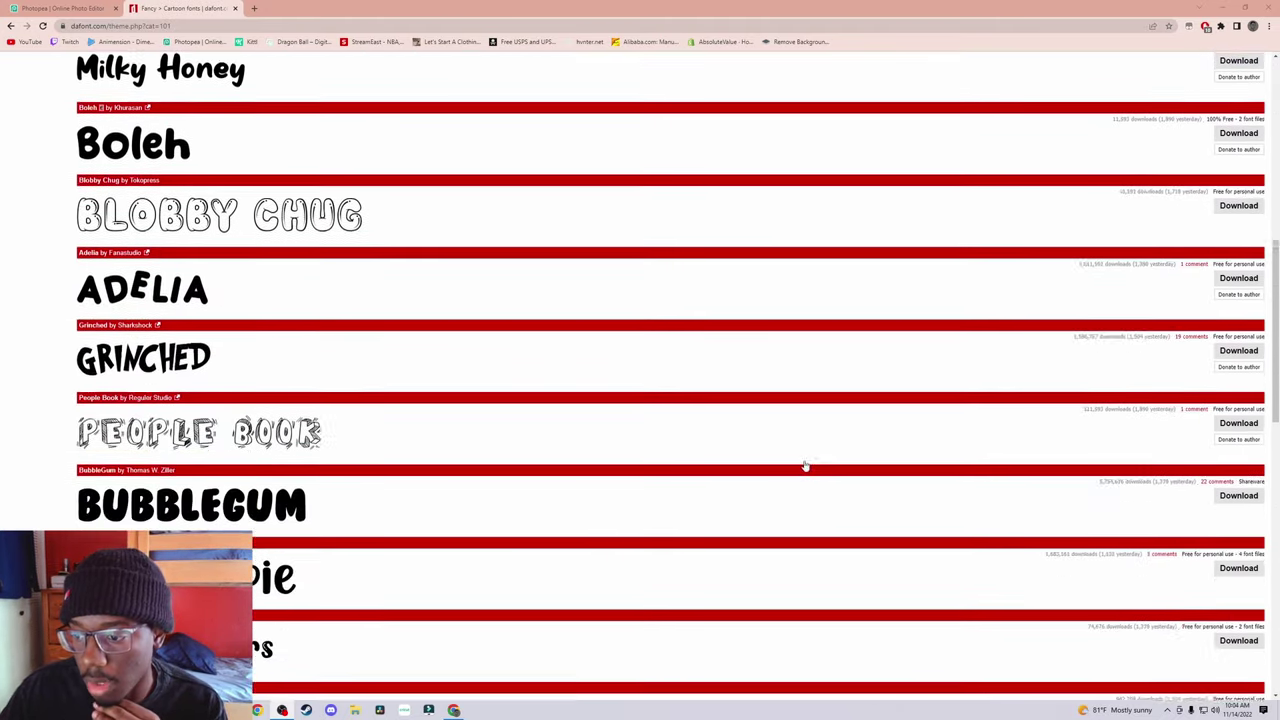
scroll(805, 466, "down", 3)
scroll(800, 466, "up", 12)
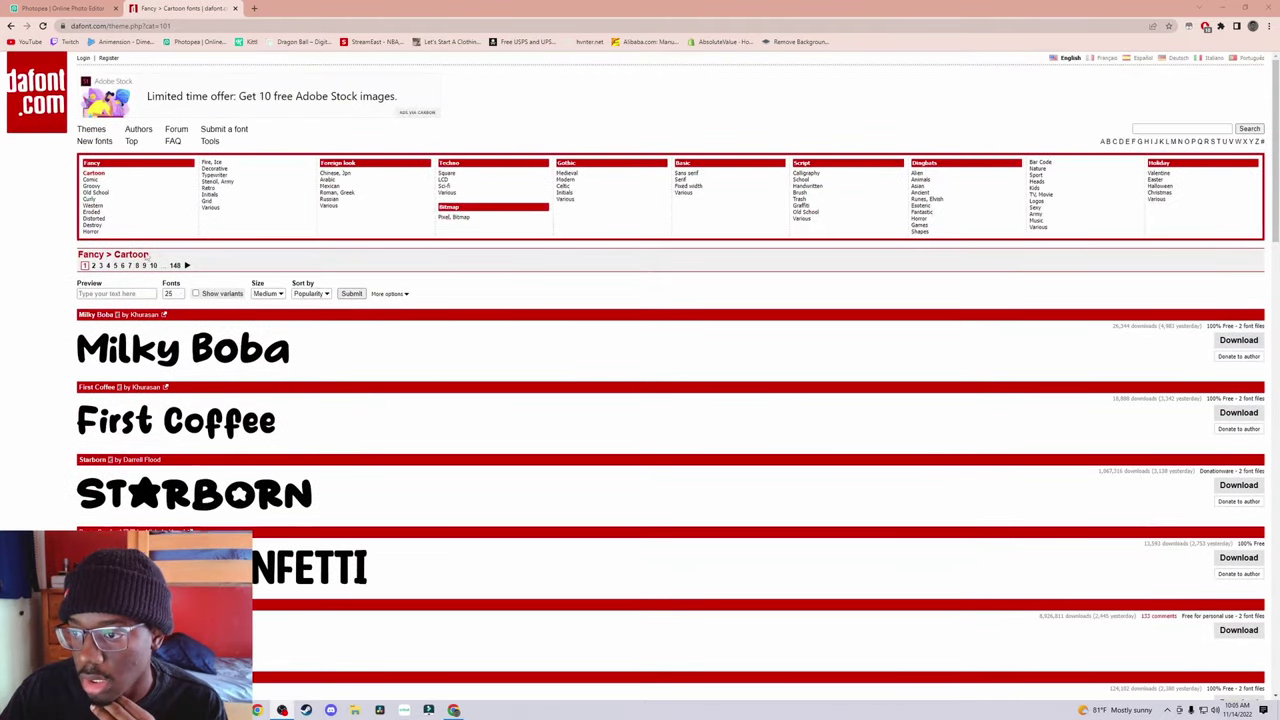
left_click(102, 266)
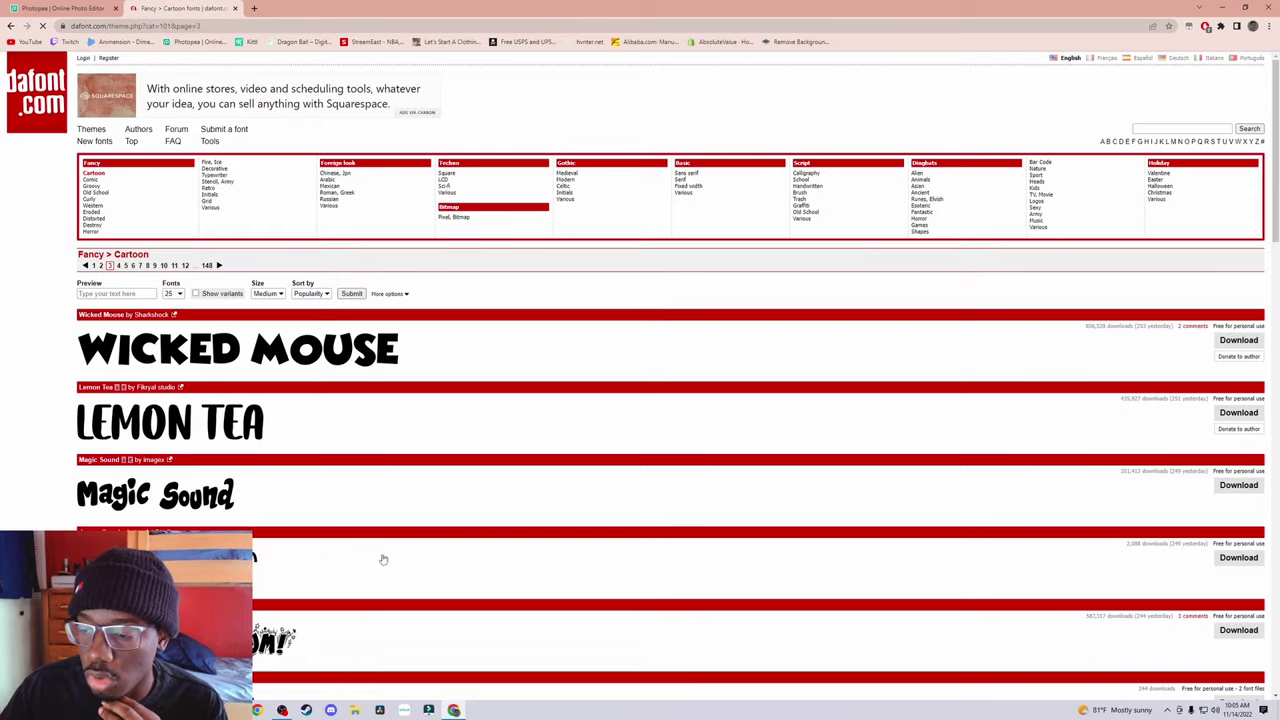
scroll(383, 559, "down", 6)
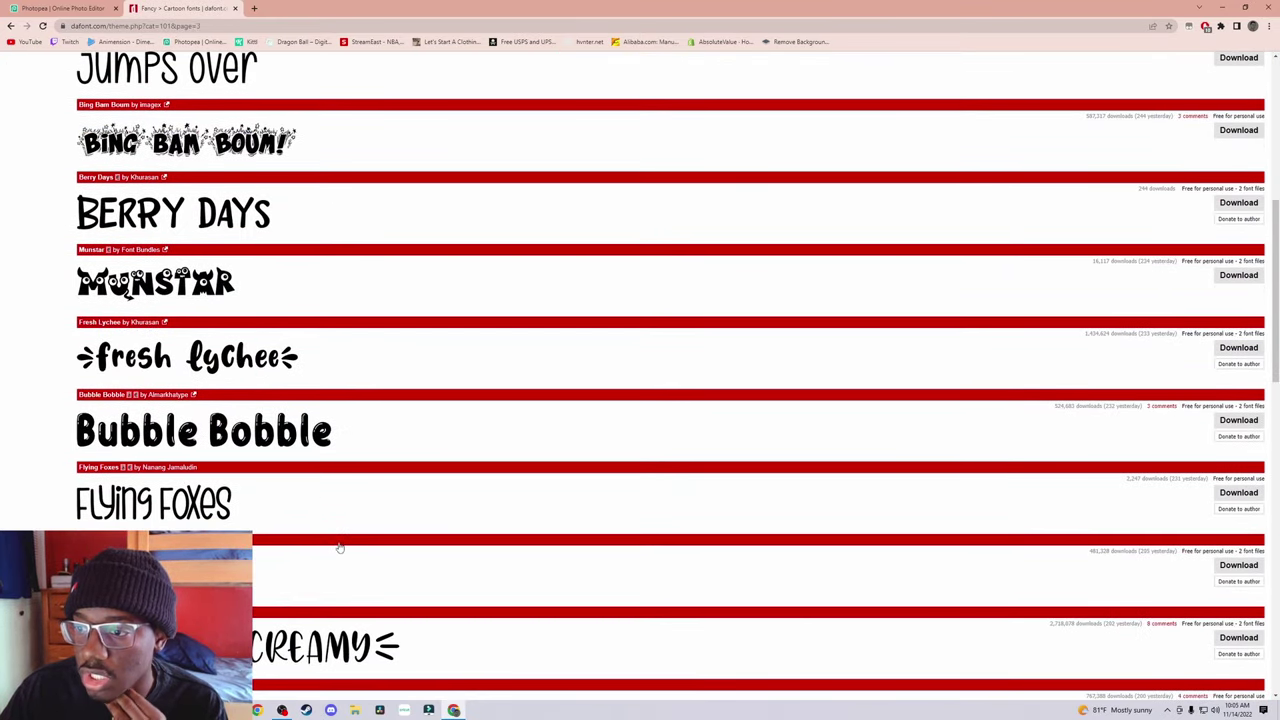
scroll(382, 476, "down", 2)
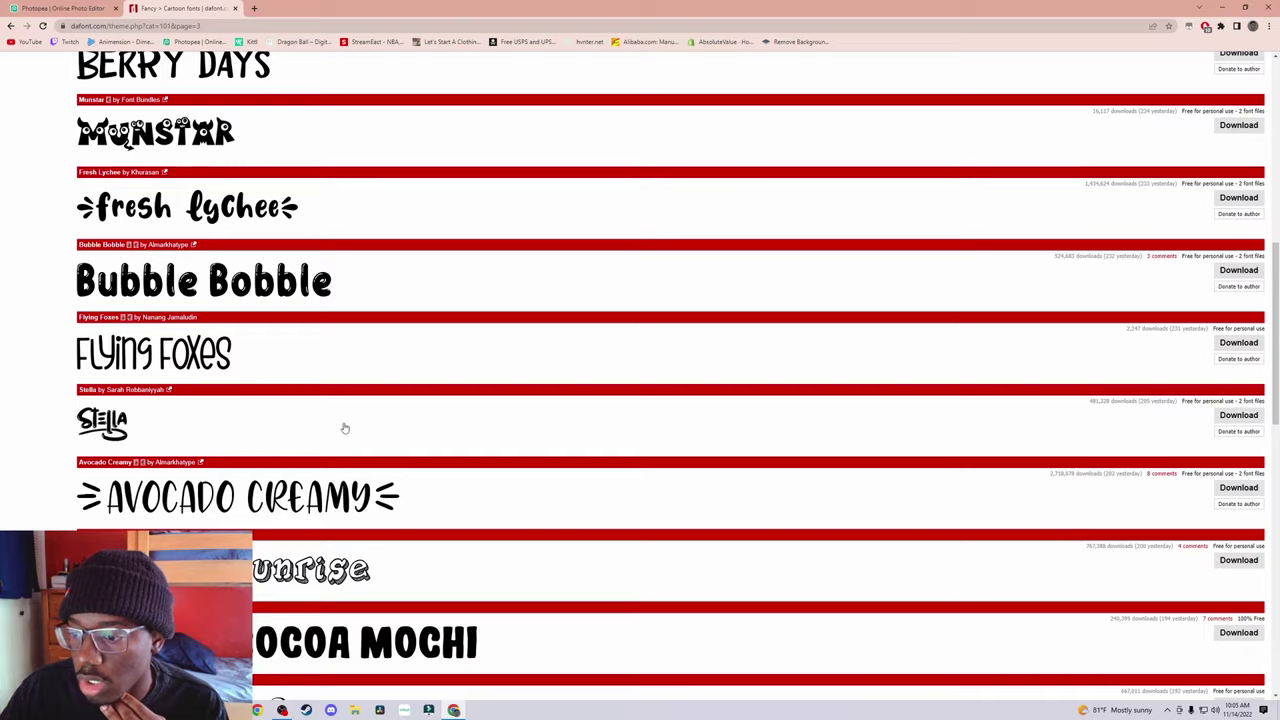
scroll(344, 428, "down", 5)
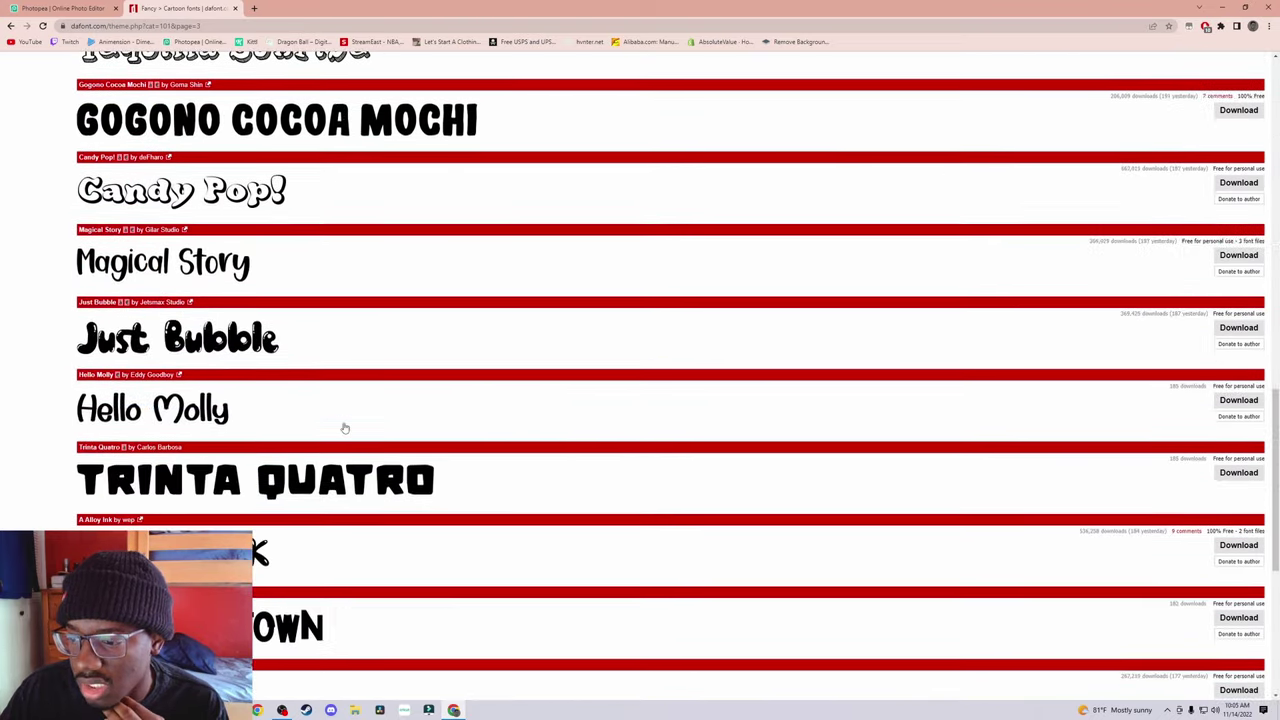
scroll(344, 428, "down", 4)
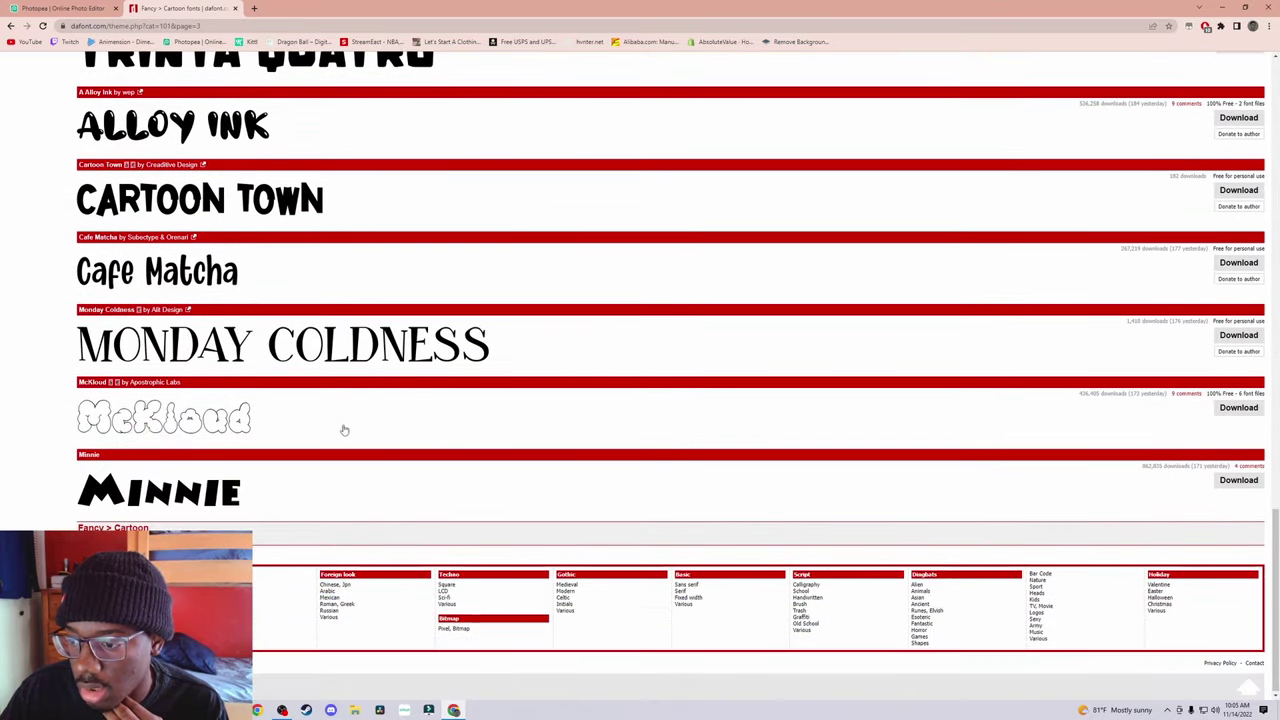
scroll(344, 325, "up", 15)
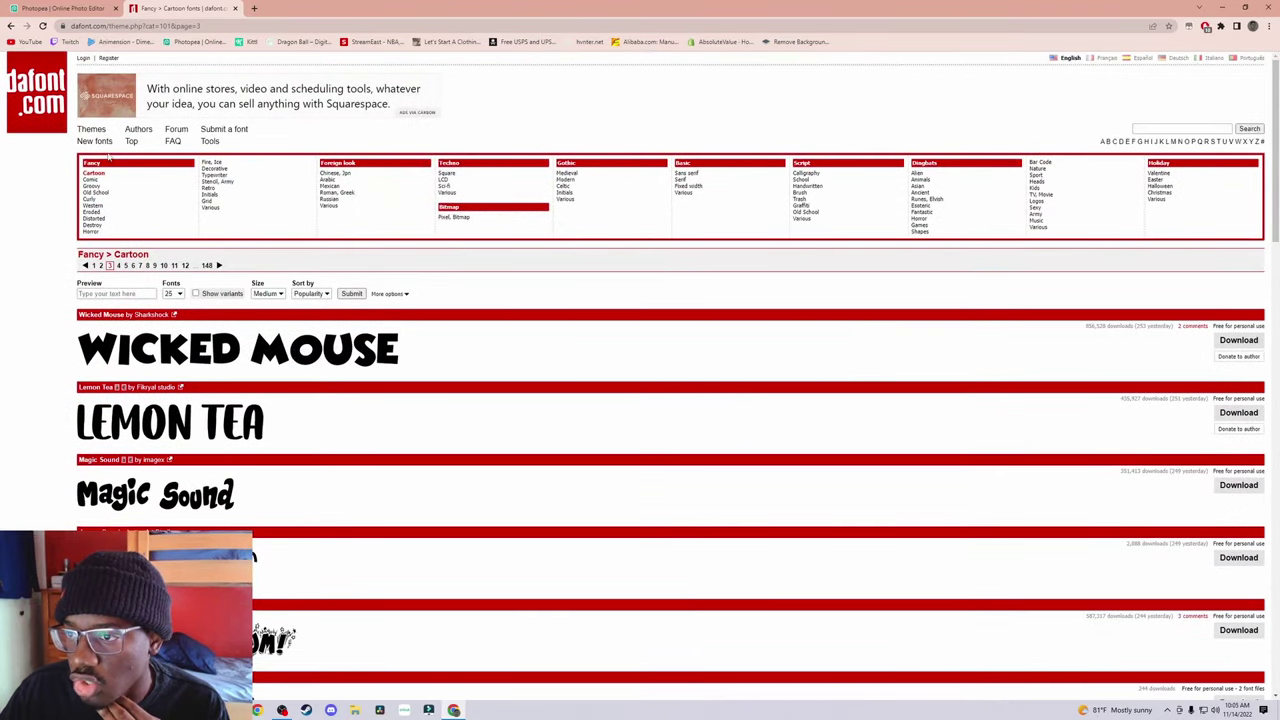
Step: Browse dafont's New fonts listing and download the Artificial Intelligence font
left_click(95, 141)
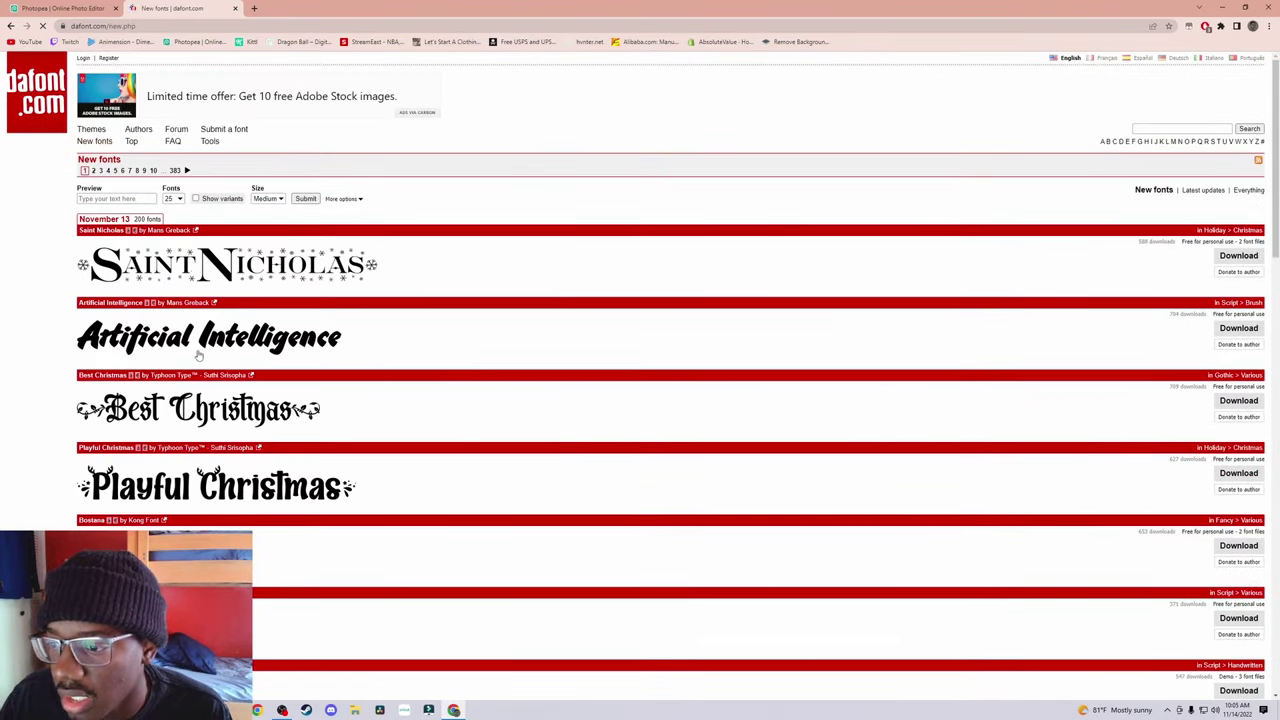
scroll(198, 355, "down", 10)
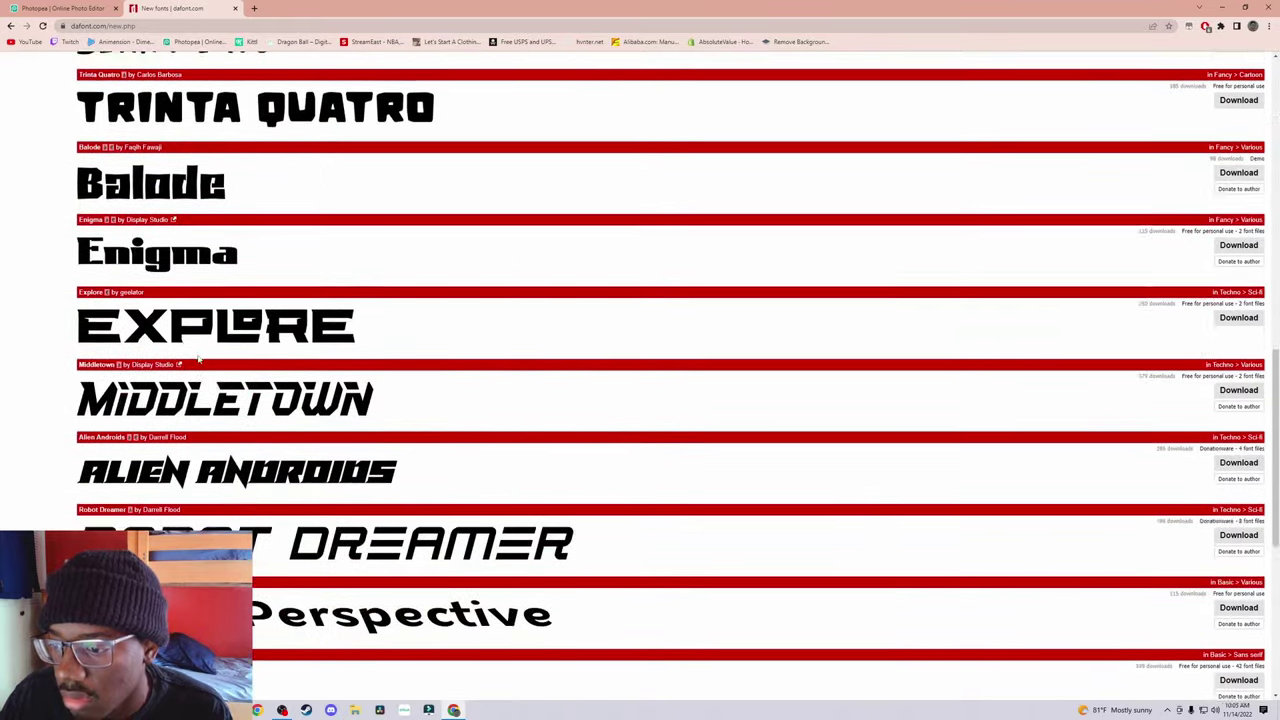
scroll(198, 360, "down", 5)
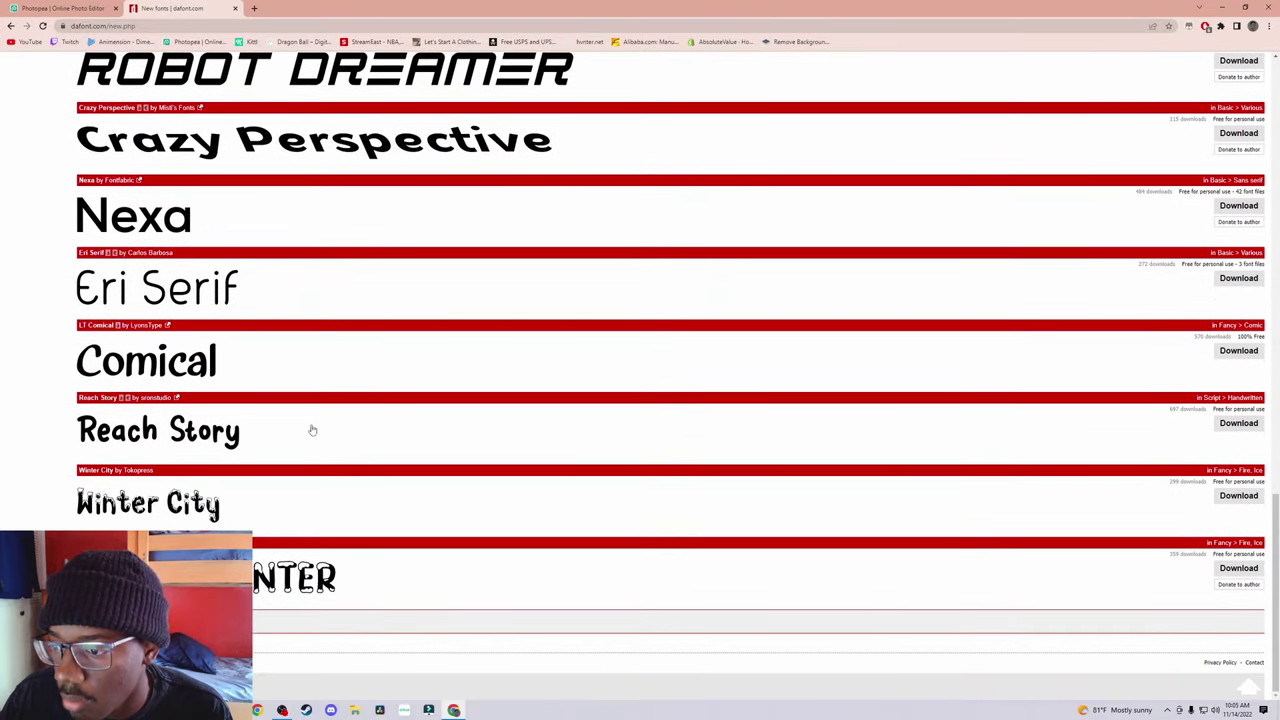
scroll(312, 430, "up", 6)
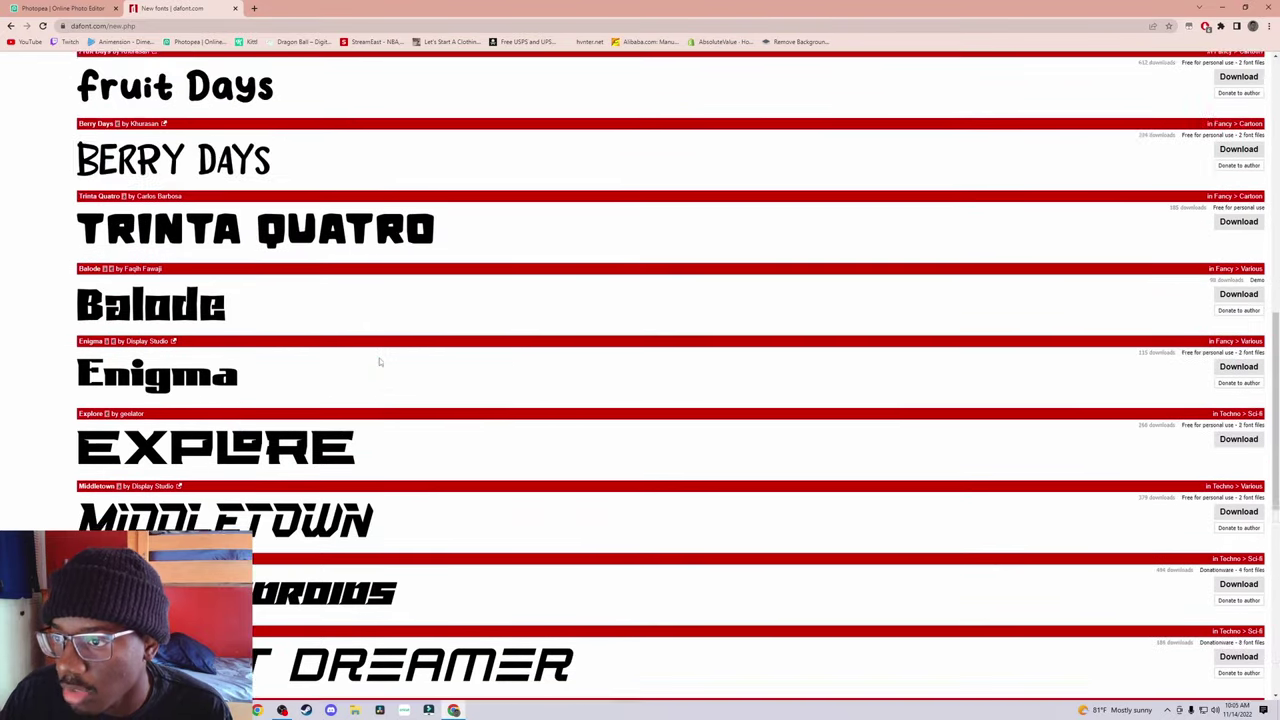
scroll(379, 362, "up", 5)
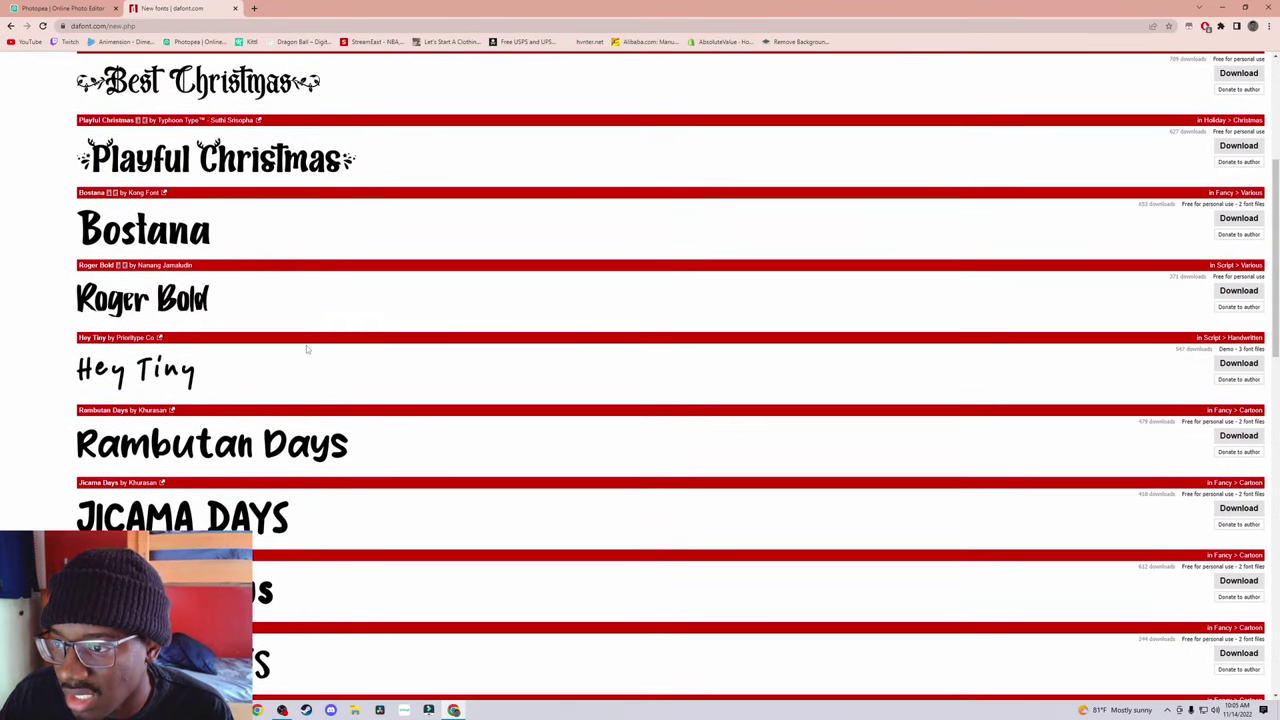
scroll(306, 348, "up", 4)
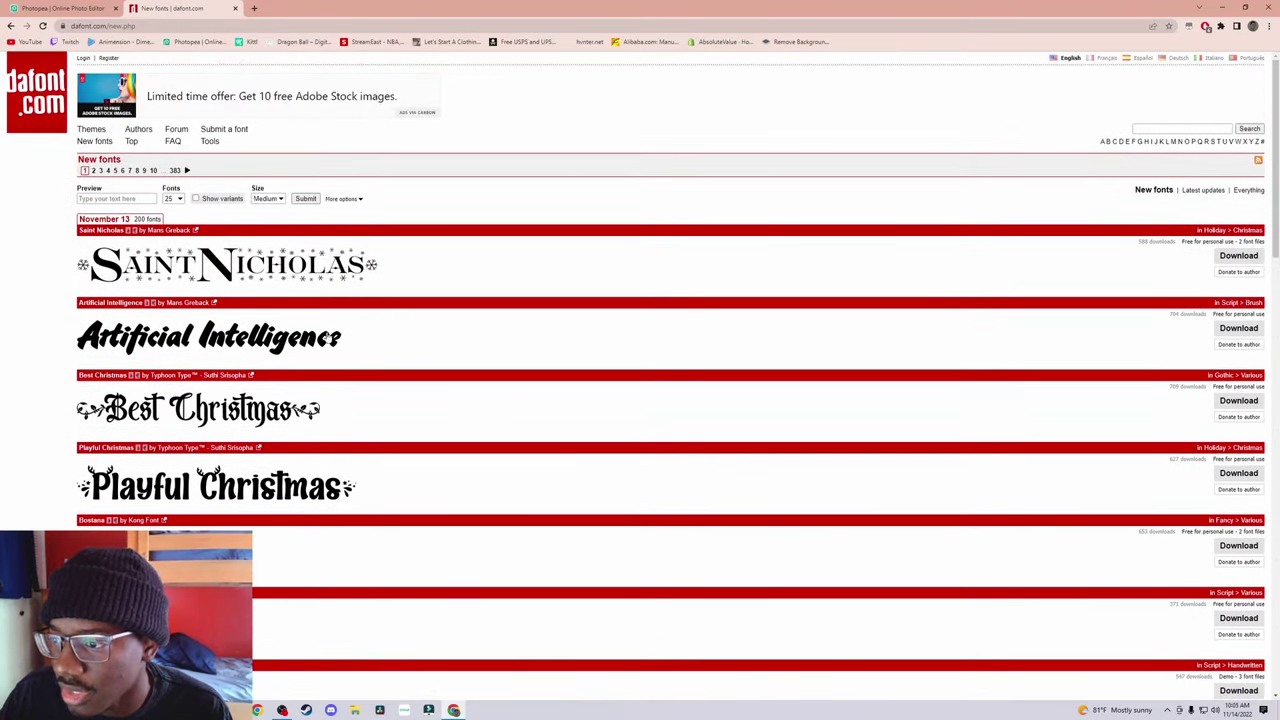
left_click(1239, 329)
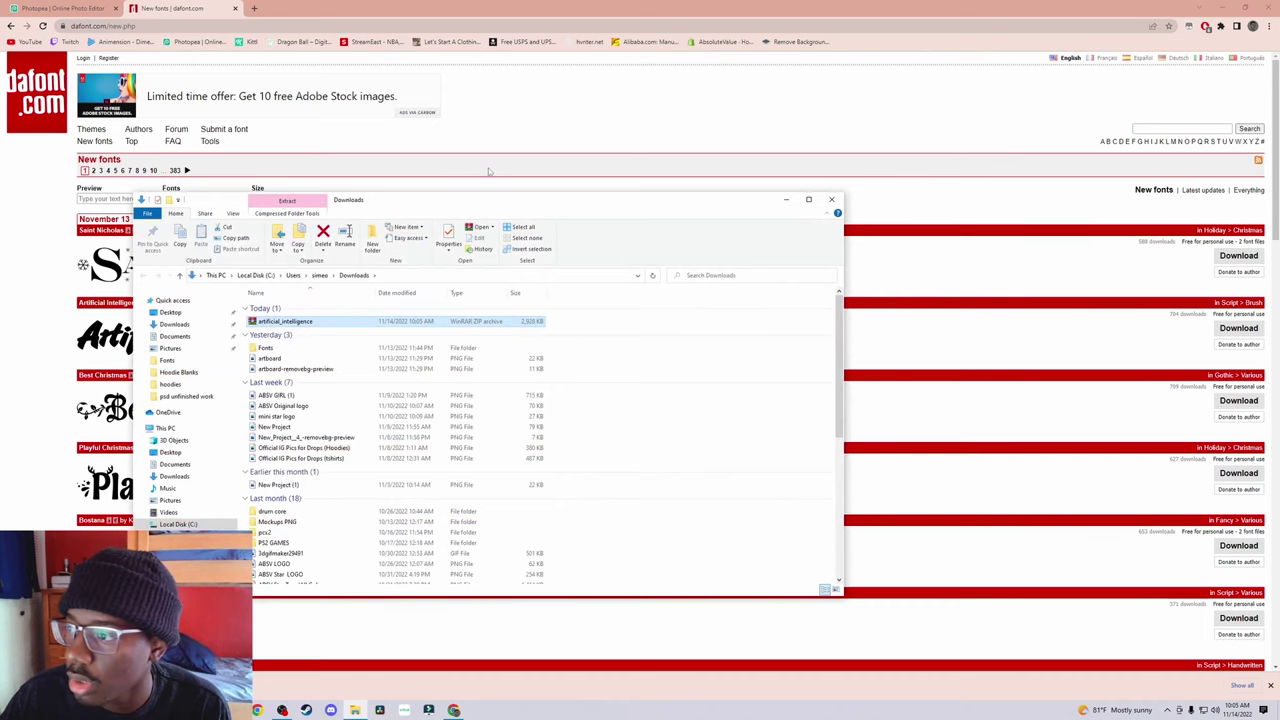
Step: In File Explorer, move the downloaded artificial_intelligence archive into the Fonts folder inside Downloads and open that folder
left_click_drag(623, 198, 663, 198)
left_click_drag(466, 311, 478, 340)
double_click(483, 313)
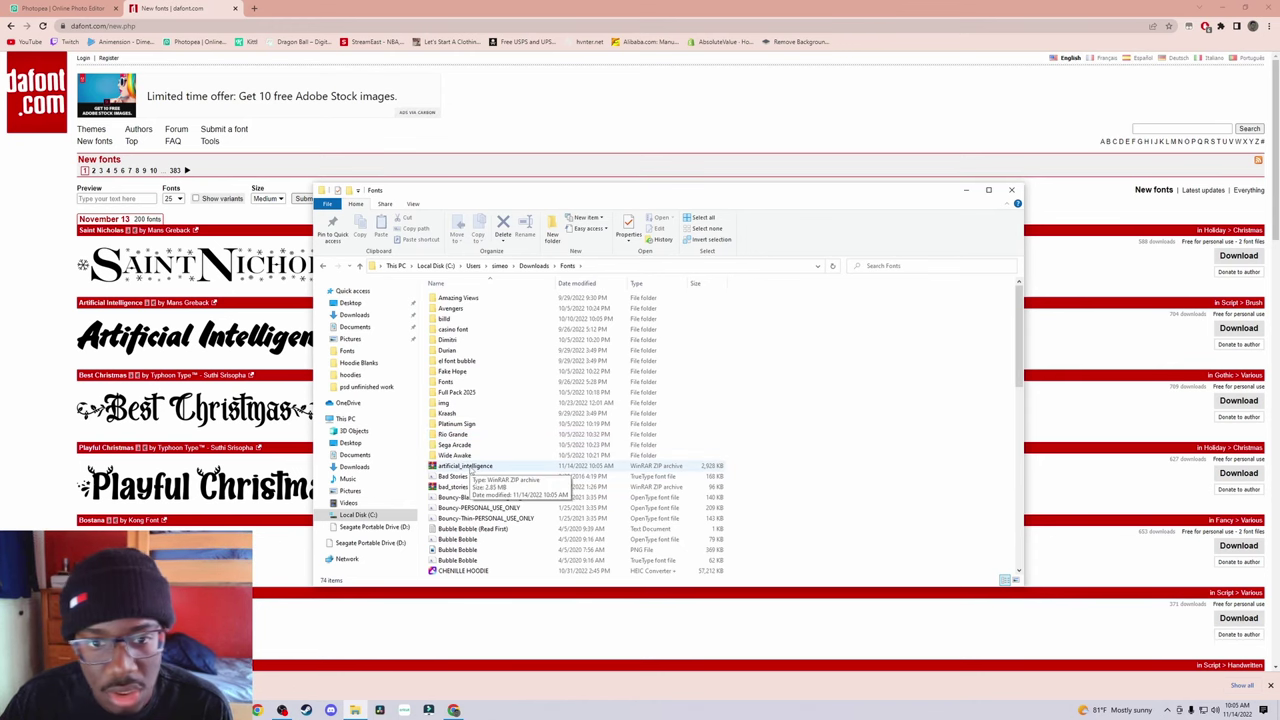
Step: Extract the artificial_intelligence archive directly into the Fonts folder, replacing all existing files, and close File Explorer
right_click(470, 468)
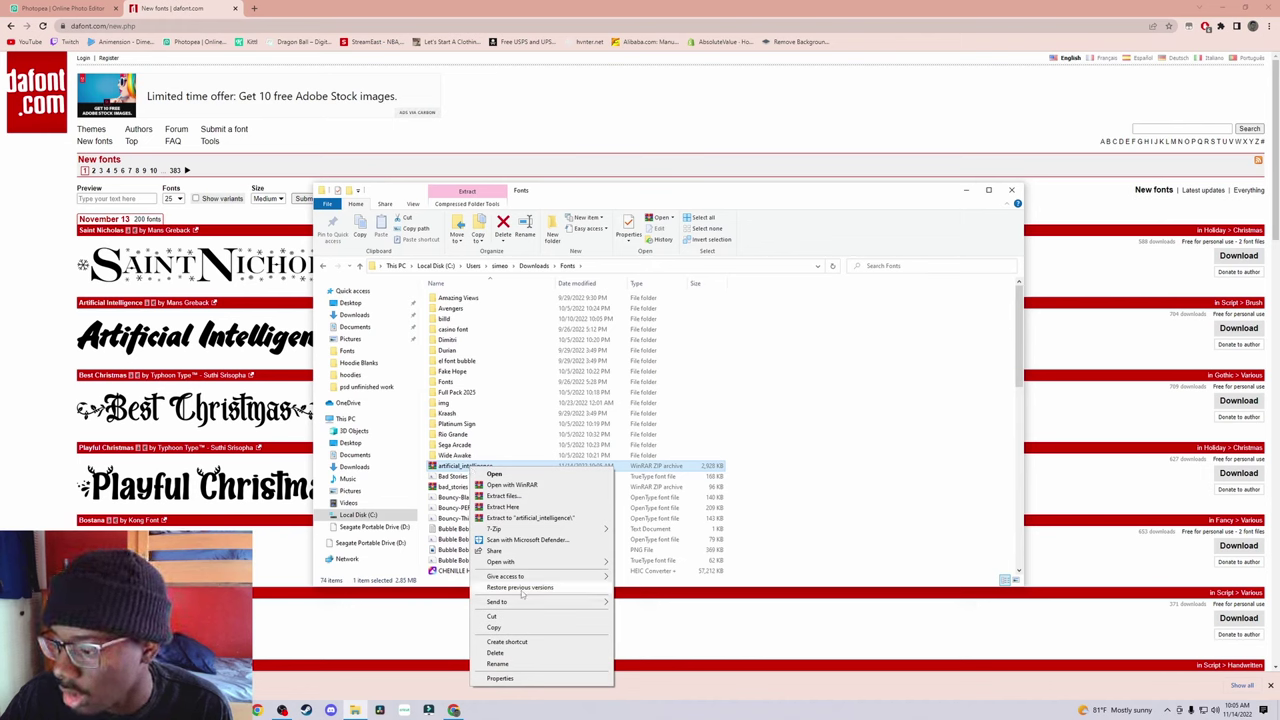
left_click(524, 510)
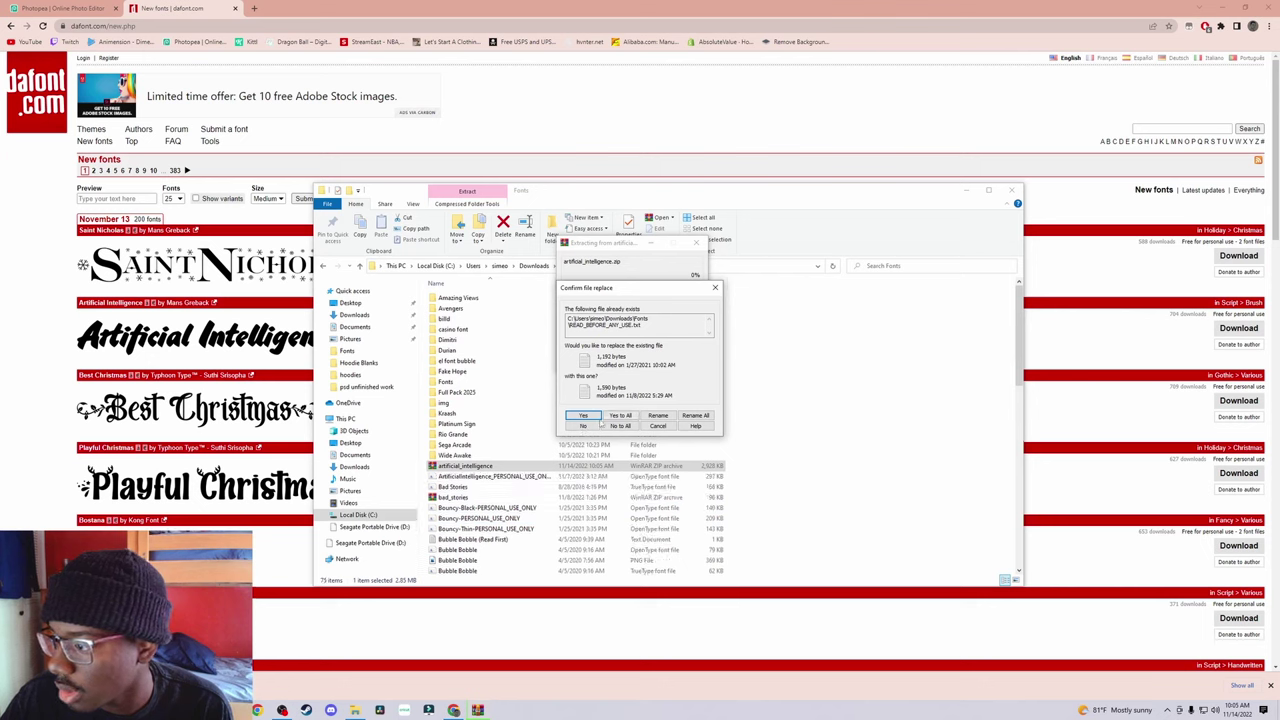
left_click(628, 416)
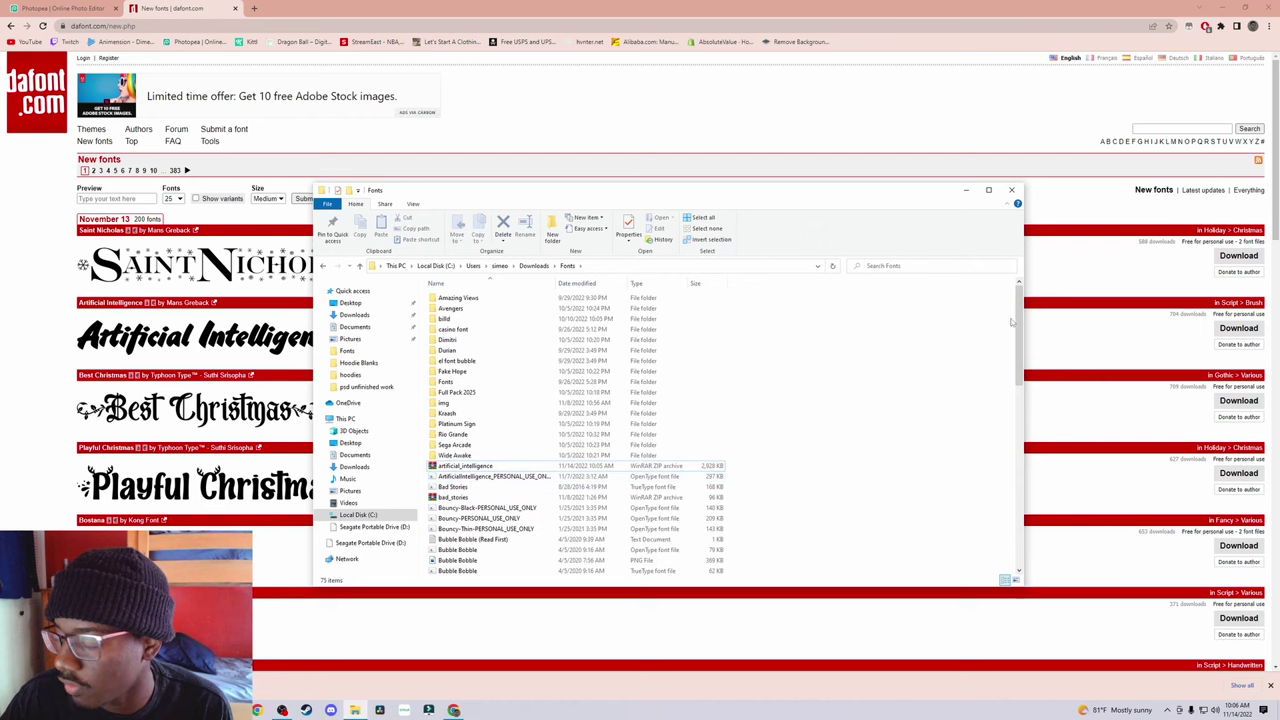
left_click(1011, 189)
Step: Switch back to Photopea and load the ArtificialIntelligence_PERSONAL_USE_ONLY font file from the Fonts folder in Downloads
key("ctrl+shift+Tab")
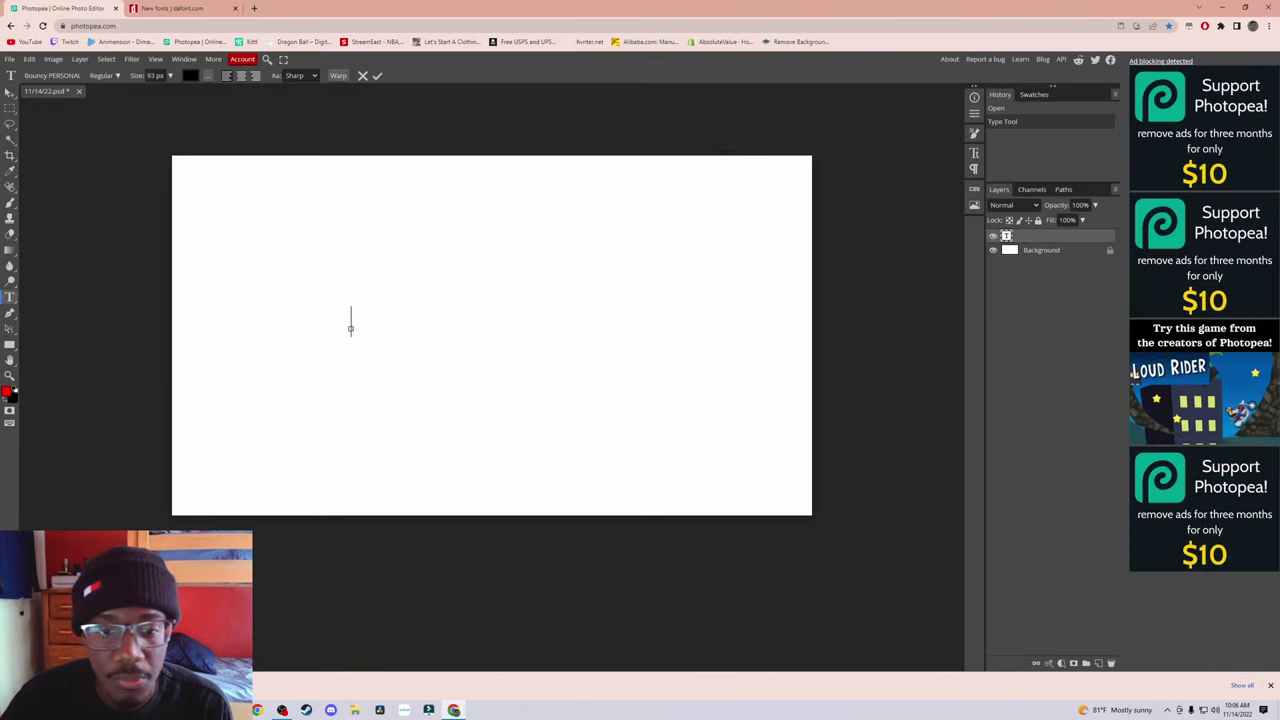
left_click(76, 76)
left_click(149, 92)
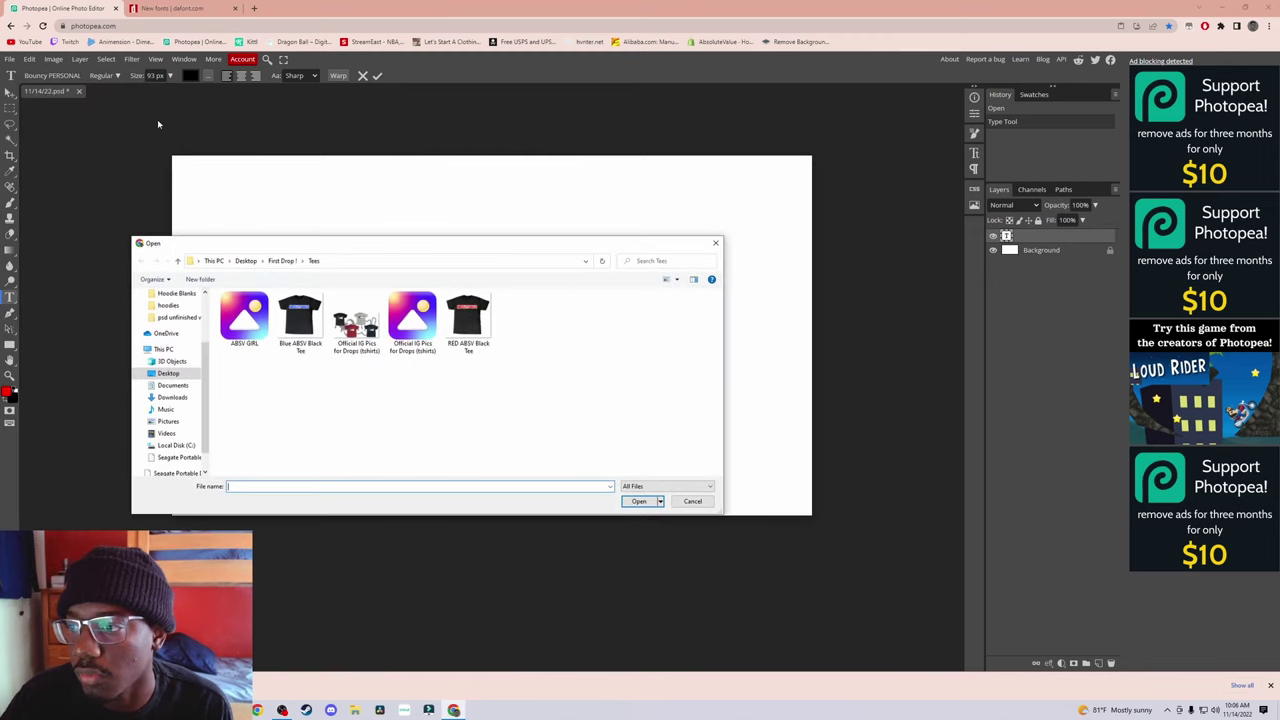
scroll(150, 340, "up", 1)
left_click(165, 317)
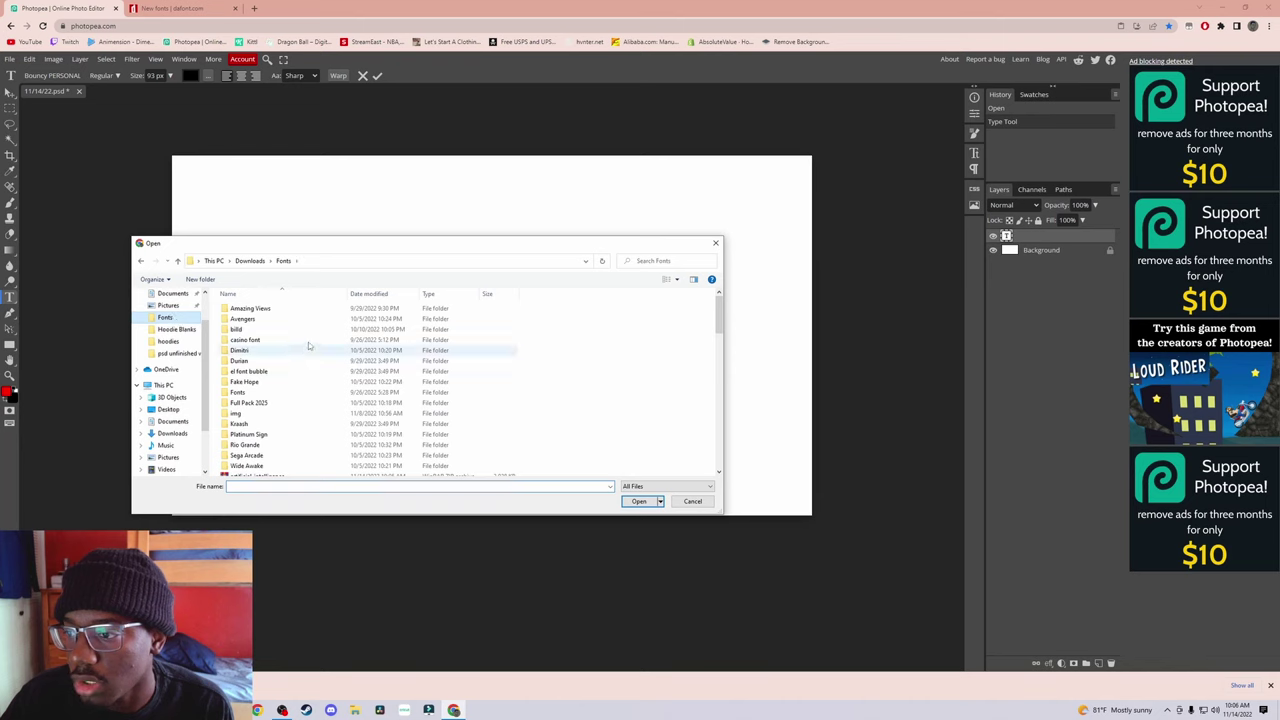
scroll(286, 338, "down", 3)
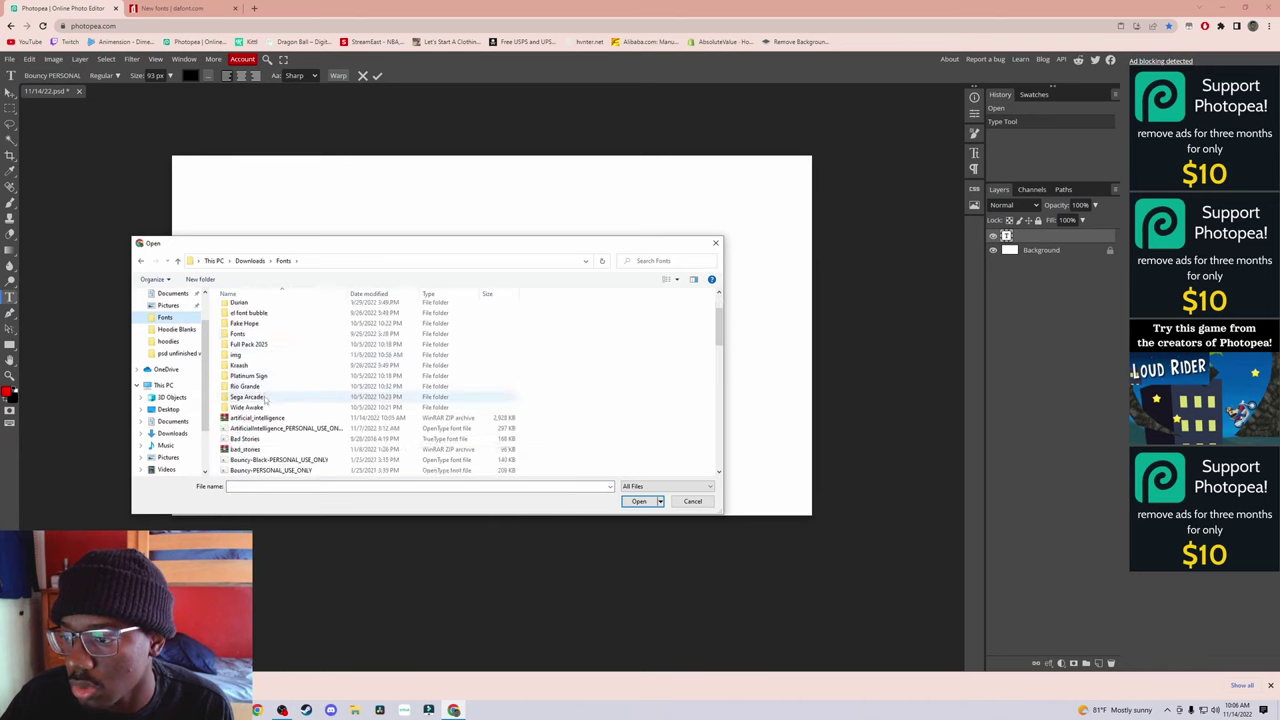
scroll(275, 385, "down", 1)
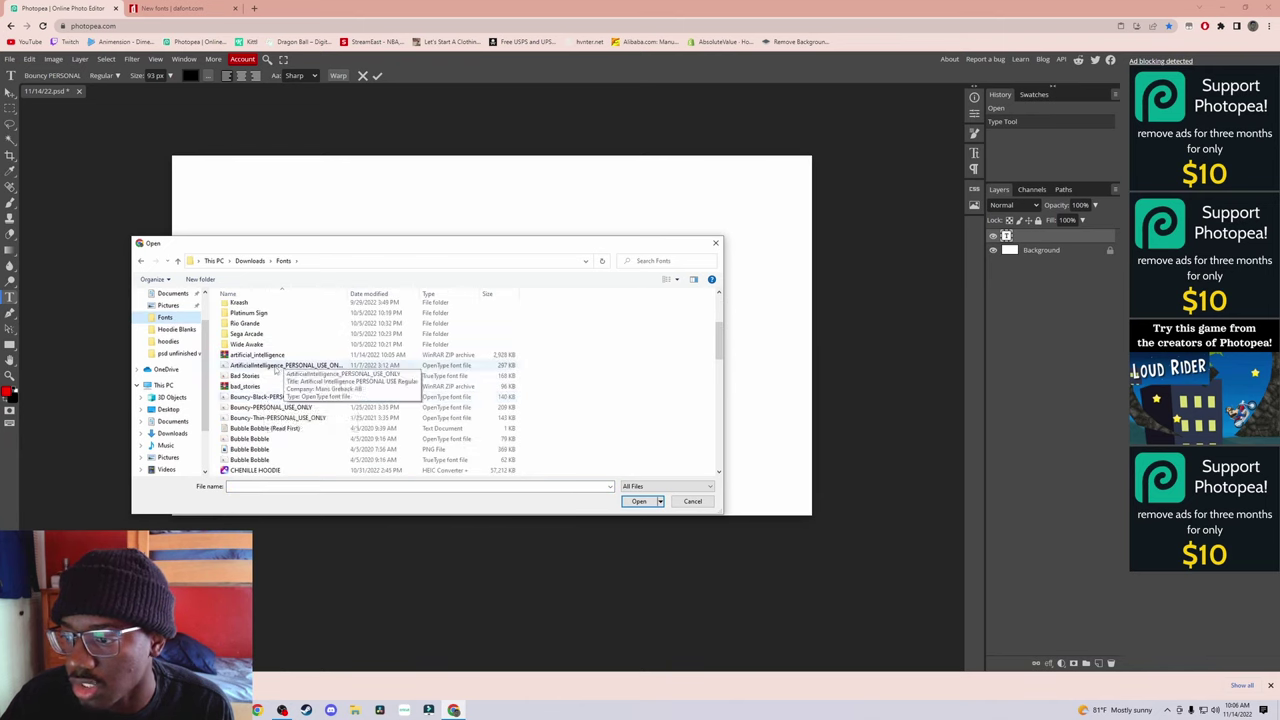
left_click(267, 368)
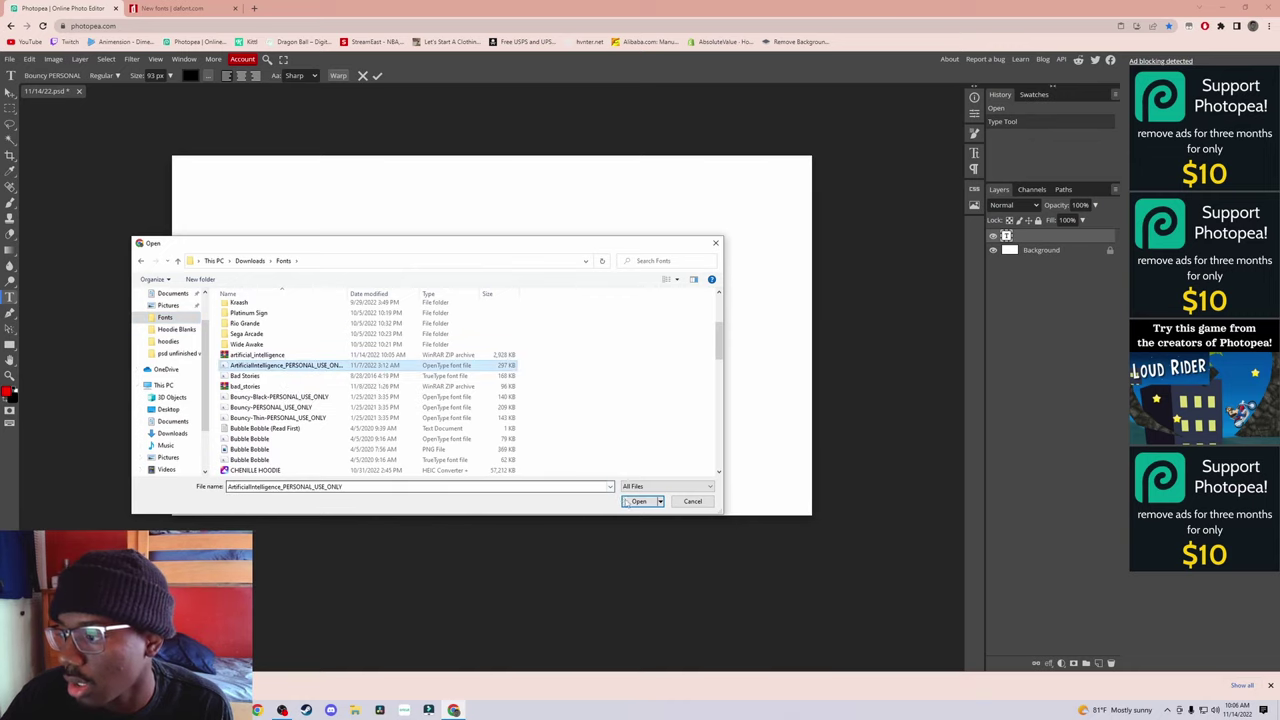
left_click(638, 501)
left_click(680, 102)
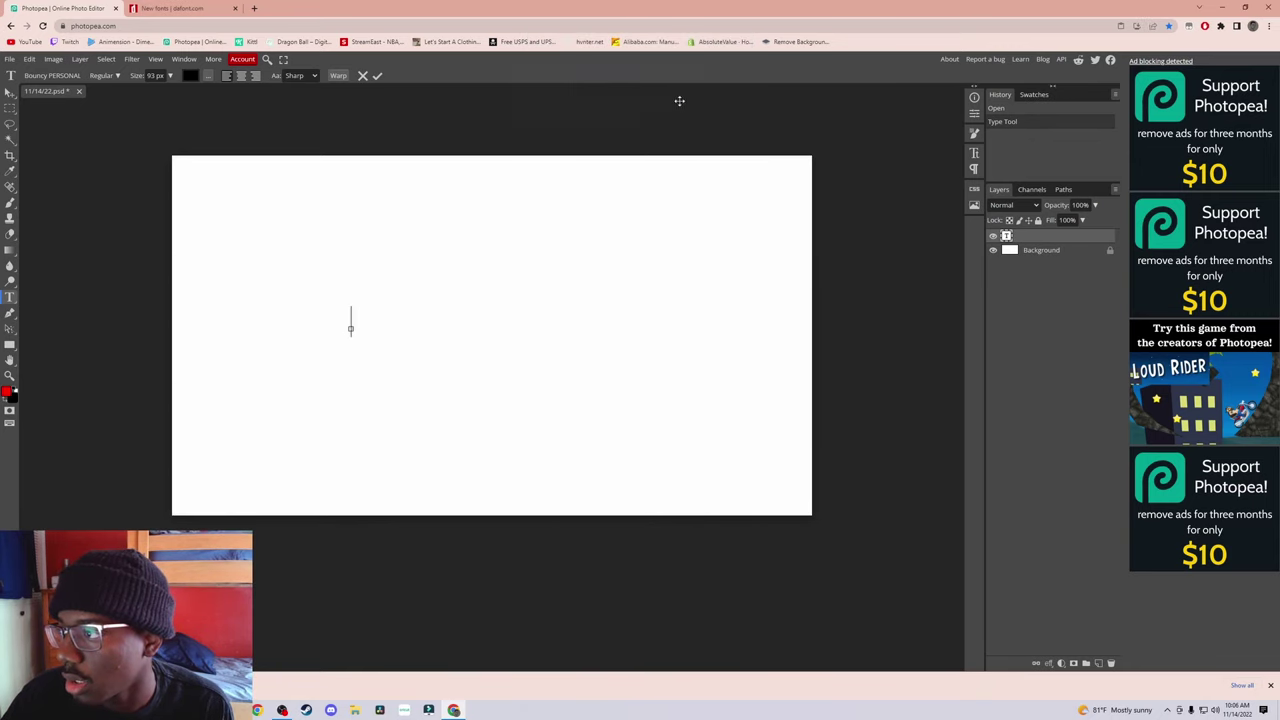
Step: Search the font list for "artific" and choose the Artificial Intelligence font for the new text
left_click(60, 75)
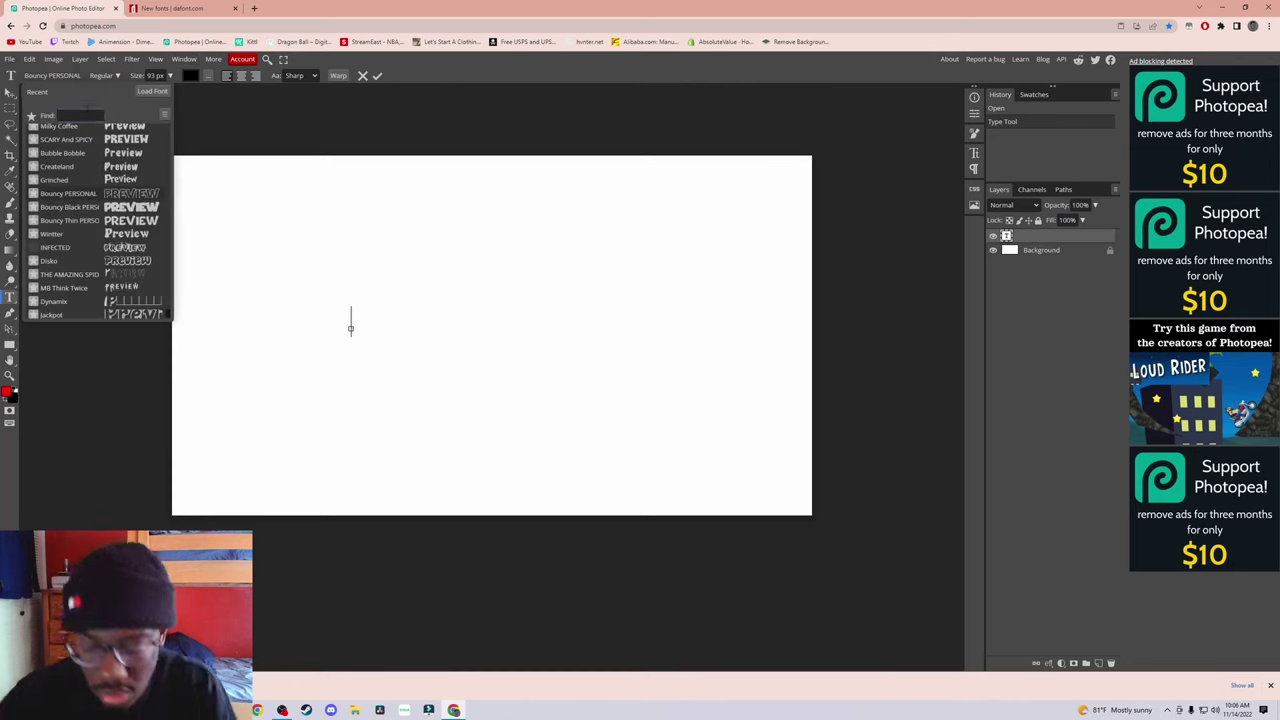
type("art")
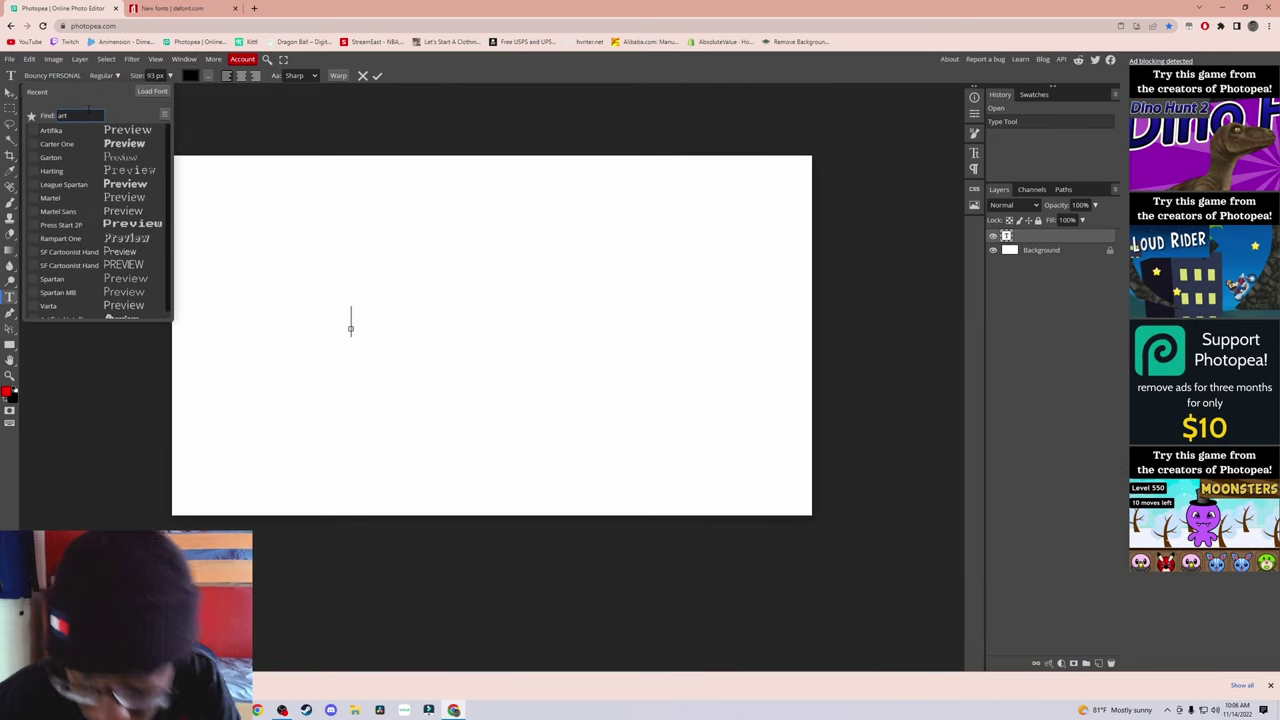
type("ific")
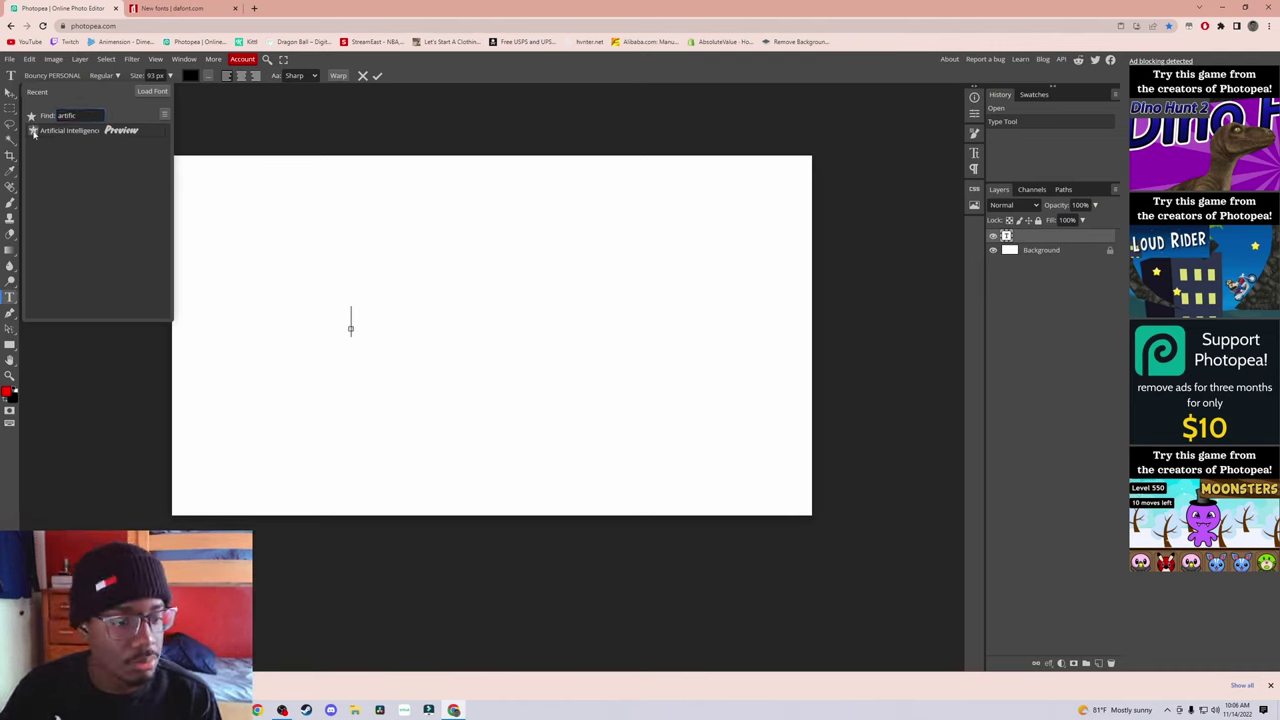
left_click(85, 132)
Step: Enter the text "ABSOLUTE VALUE" in capitals and move it to the horizontal centre of the canvas, slightly above the middle
type("A")
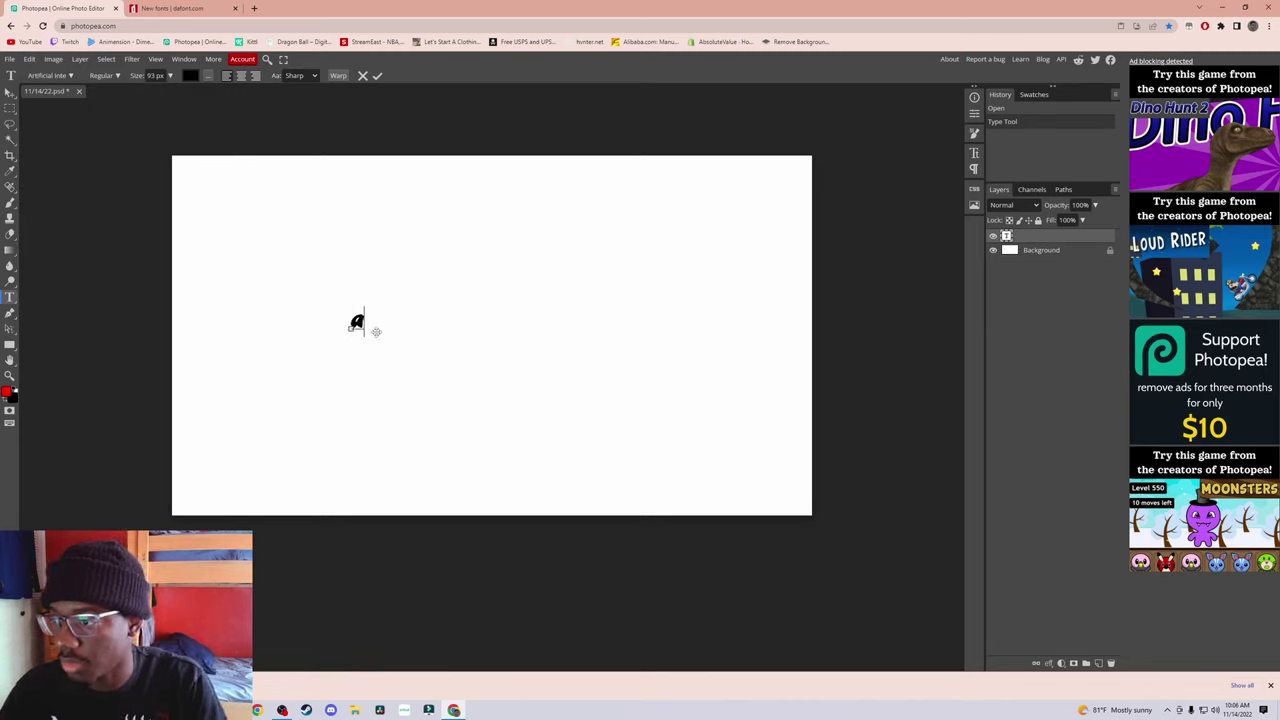
type("SS")
key("BackSpace")
key("BackSpace")
key("BackSpace")
type("A")
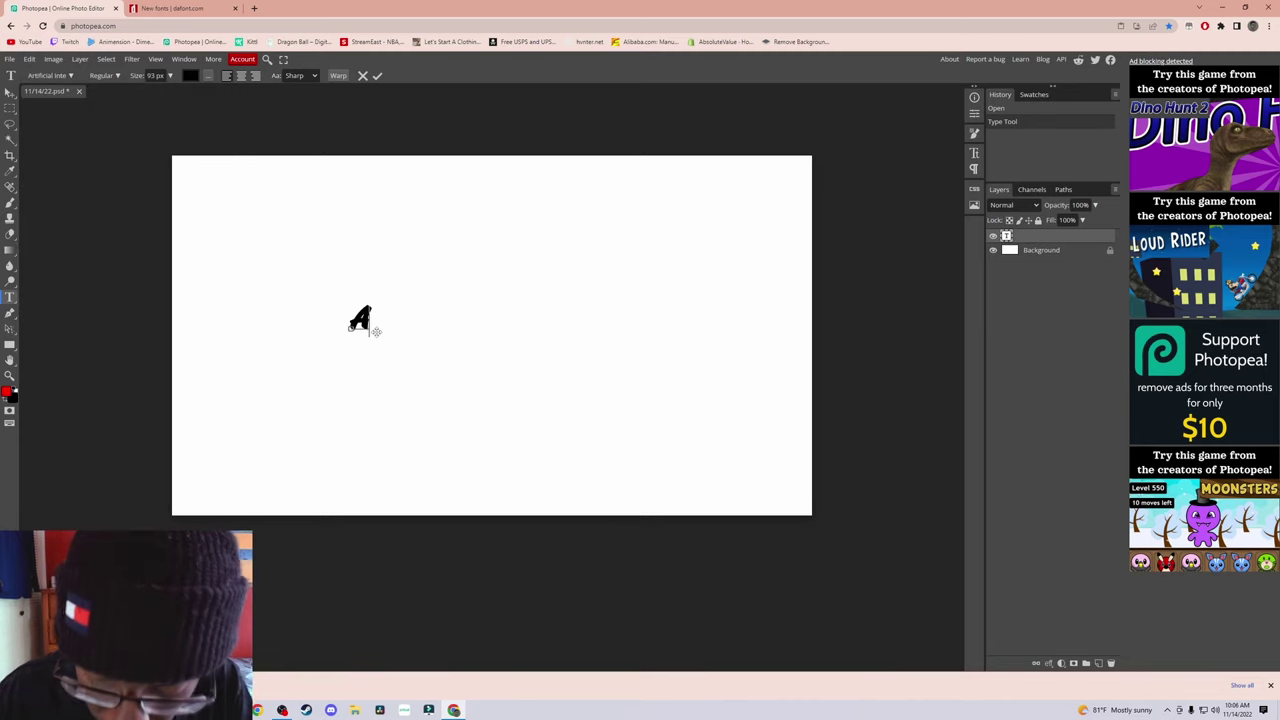
type("BSOLUTE VALUE")
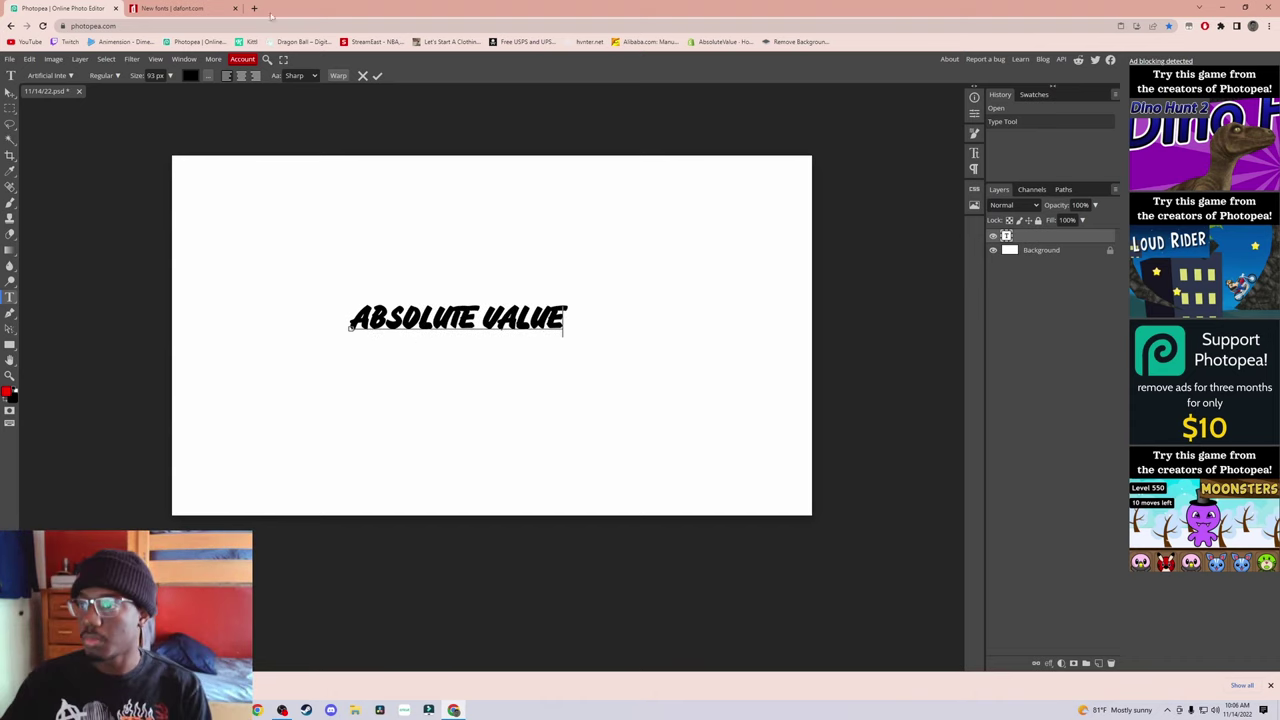
left_click(377, 76)
left_click_drag(475, 318, 500, 333)
left_click(377, 76)
key("v")
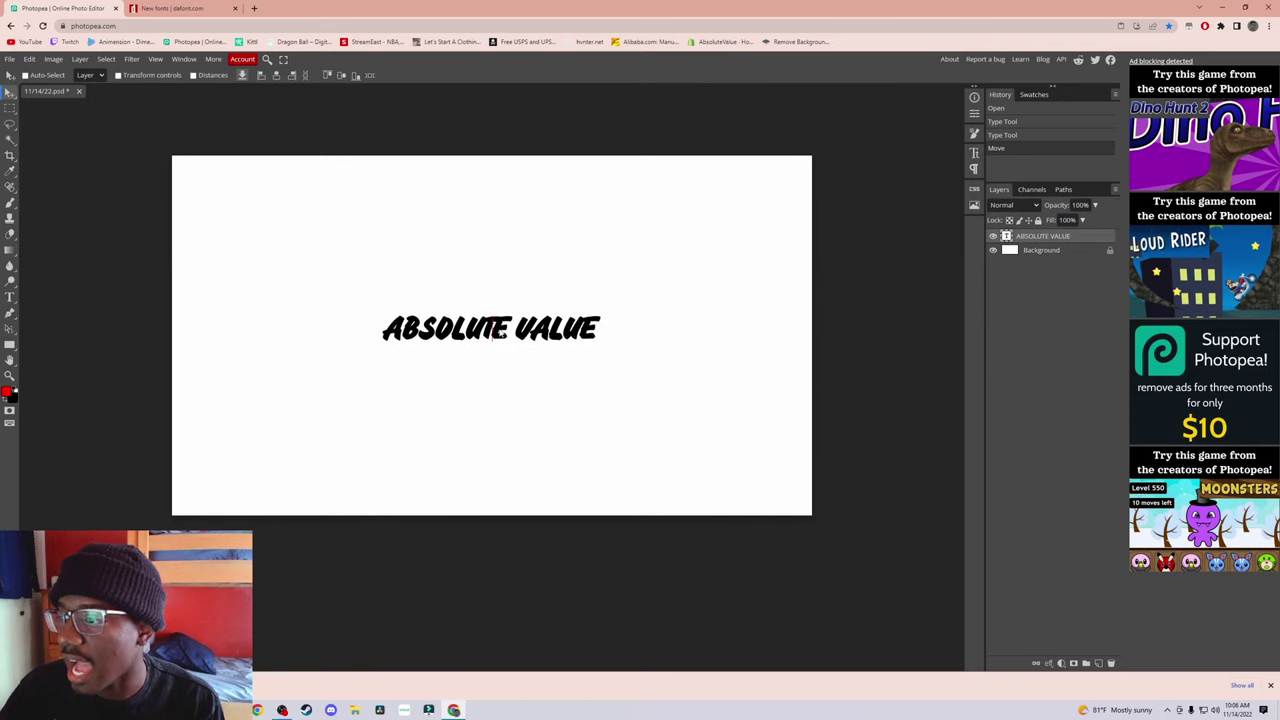
Step: Select all of the ABSOLUTE VALUE text for editing, clear the font search and look through the favourite fonts
double_click(1006, 238)
left_click(60, 76)
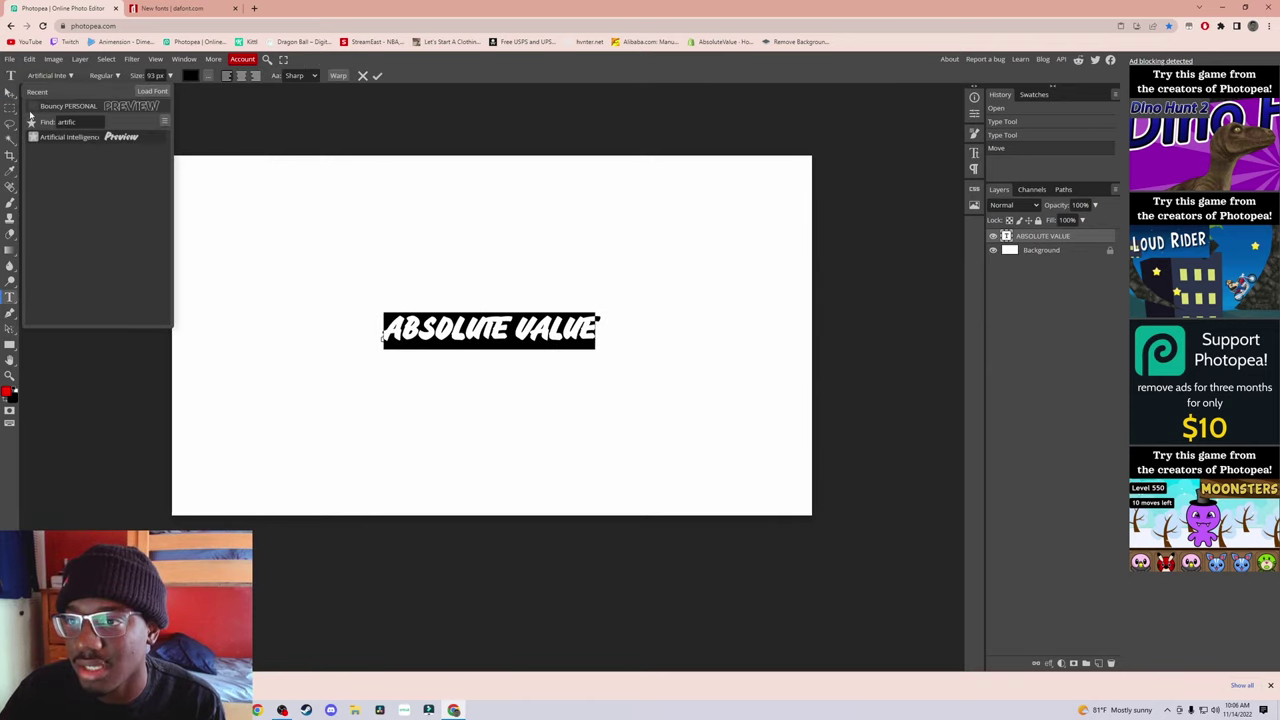
double_click(66, 121)
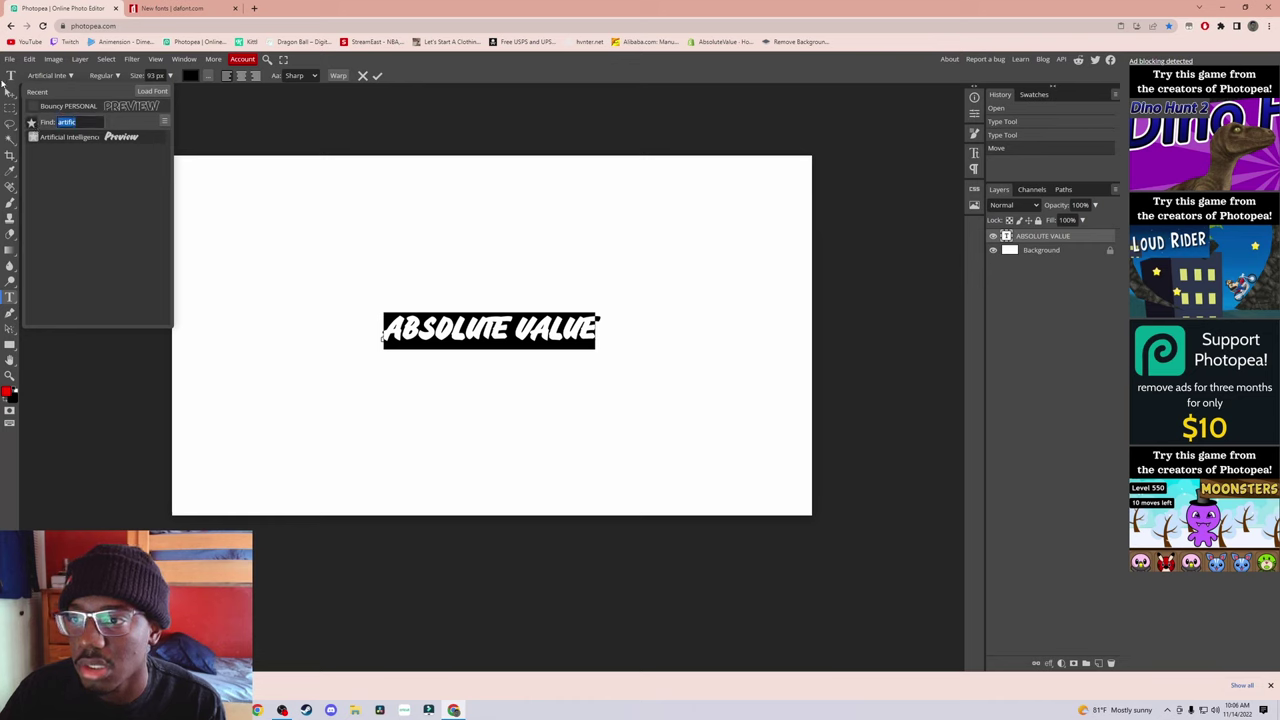
key("BackSpace")
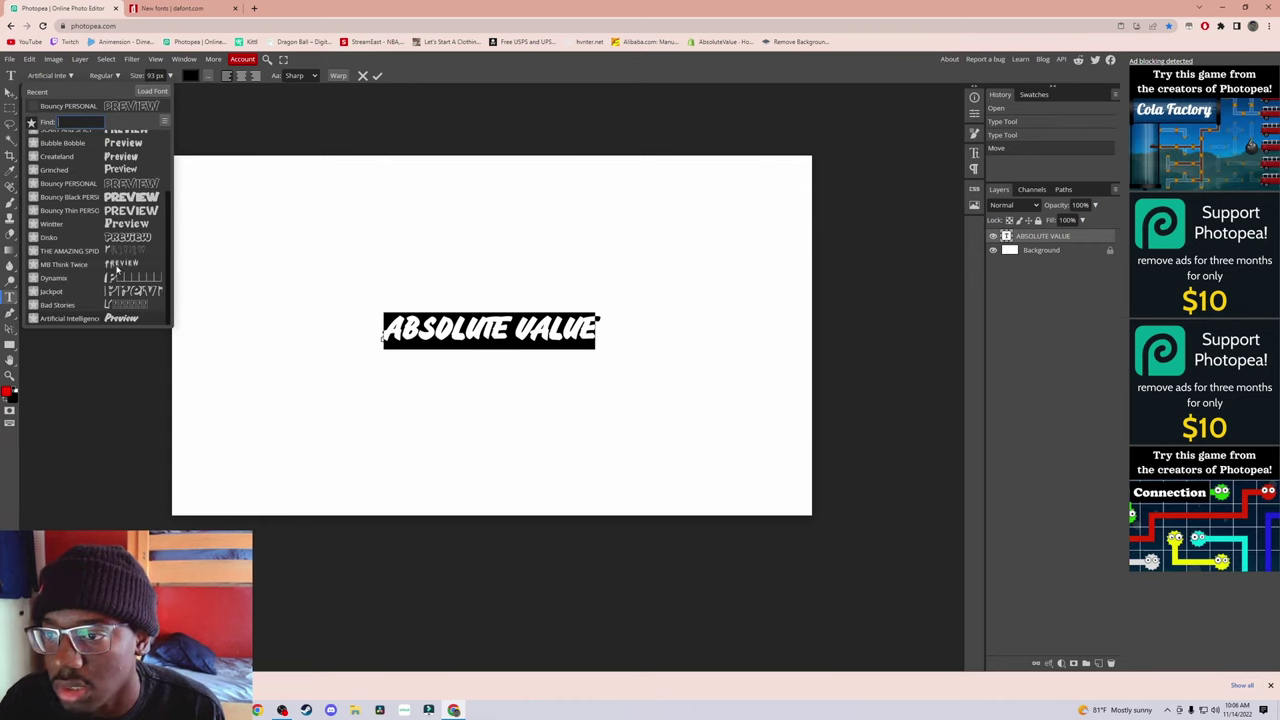
scroll(110, 280, "down", 4)
scroll(97, 296, "up", 4)
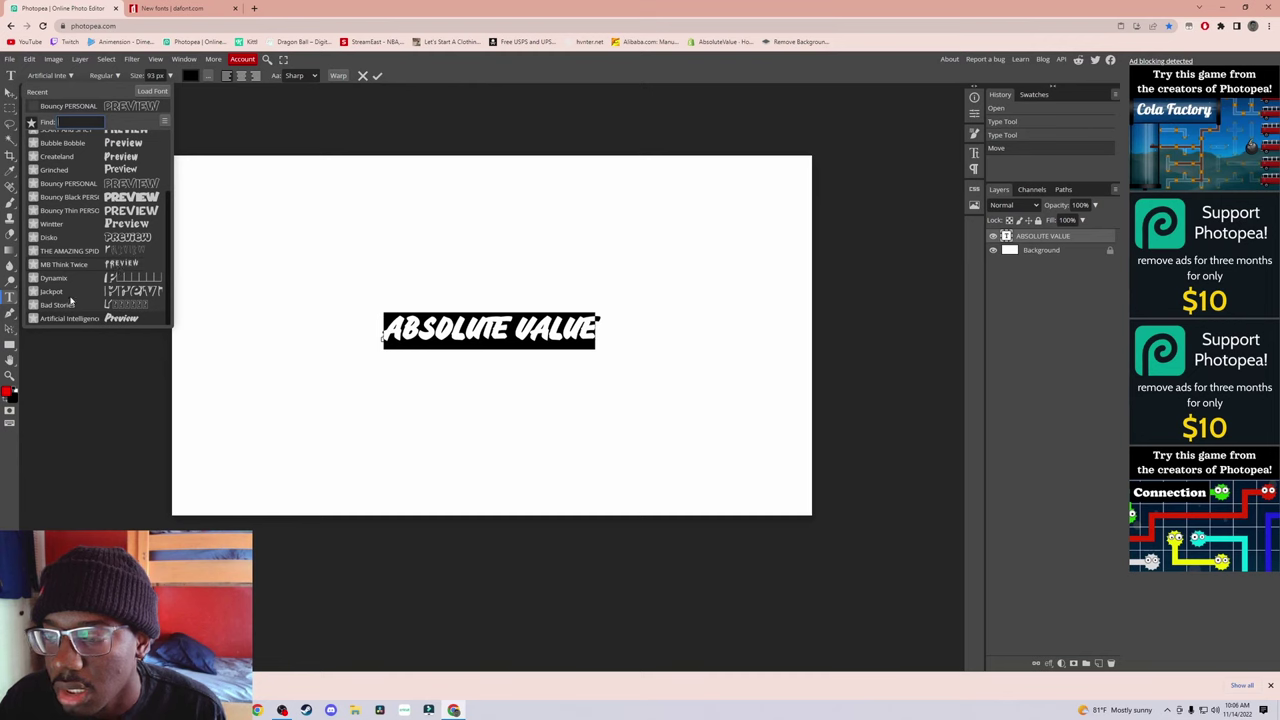
scroll(98, 290, "up", 2)
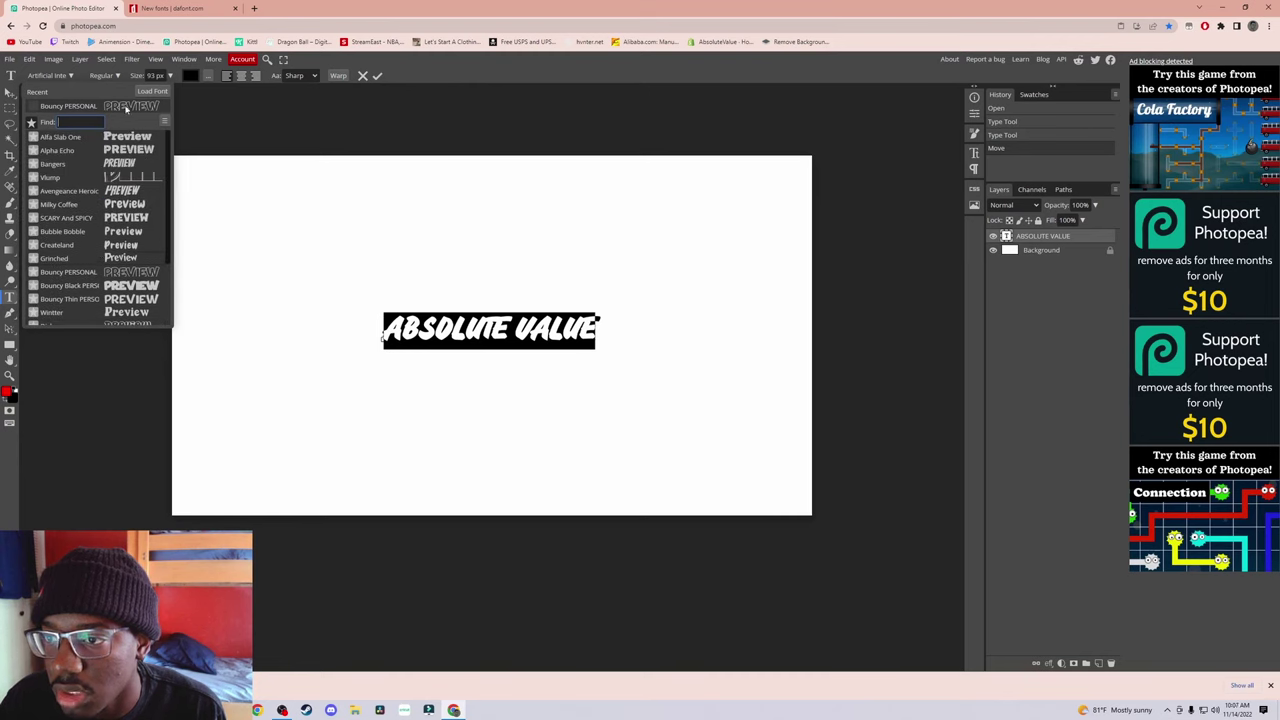
Step: Load the Storm Gust OpenType font file from the Fonts folder
left_click(152, 91)
scroll(300, 408, "down", 5)
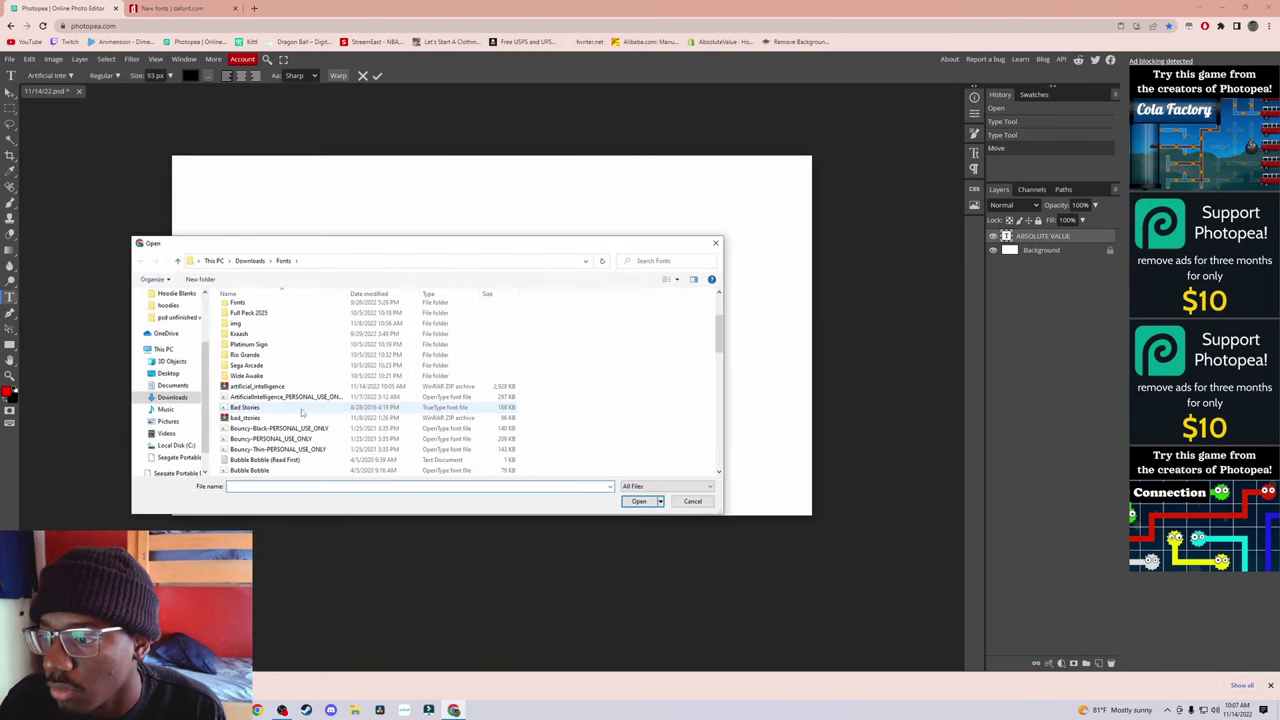
scroll(300, 408, "down", 10)
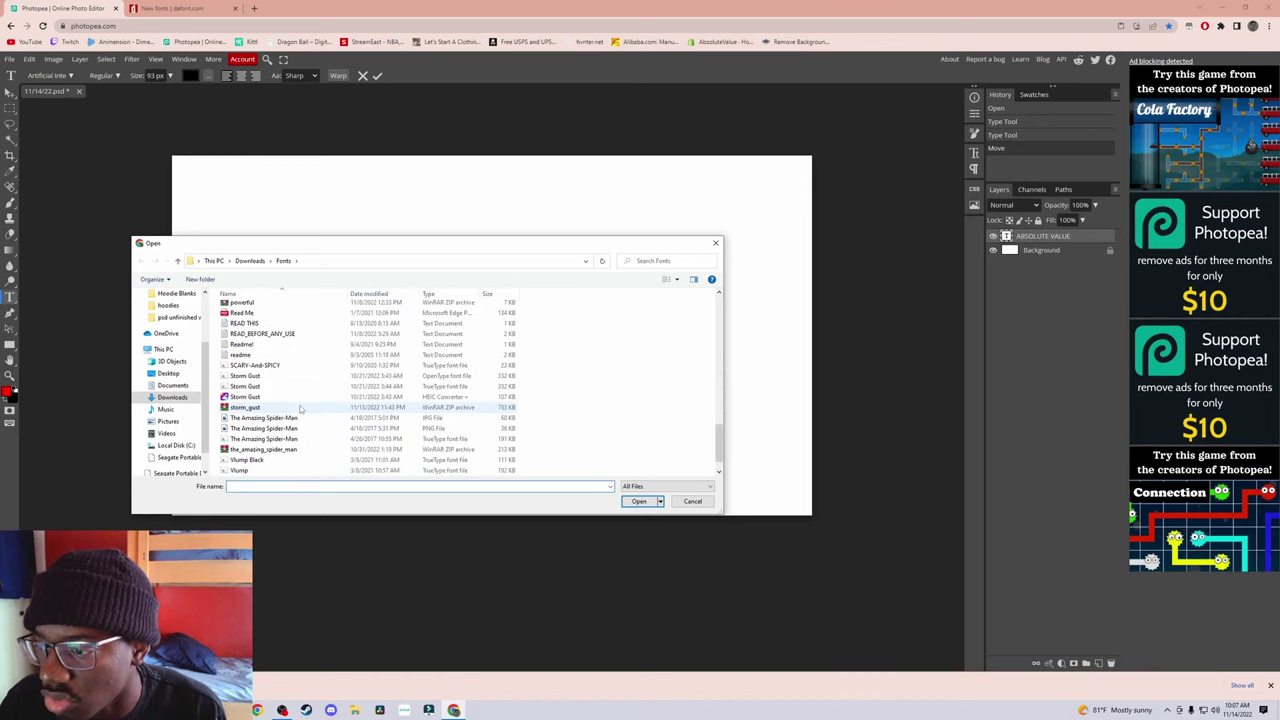
left_click(250, 355)
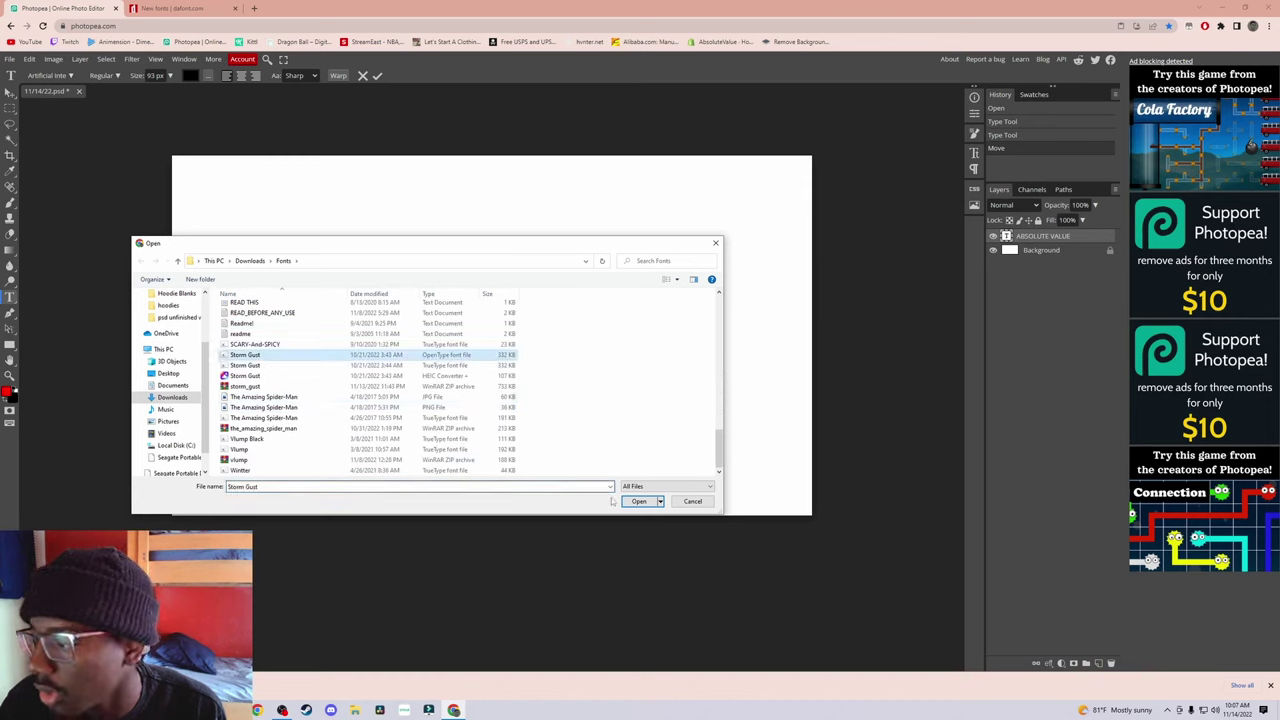
left_click(640, 501)
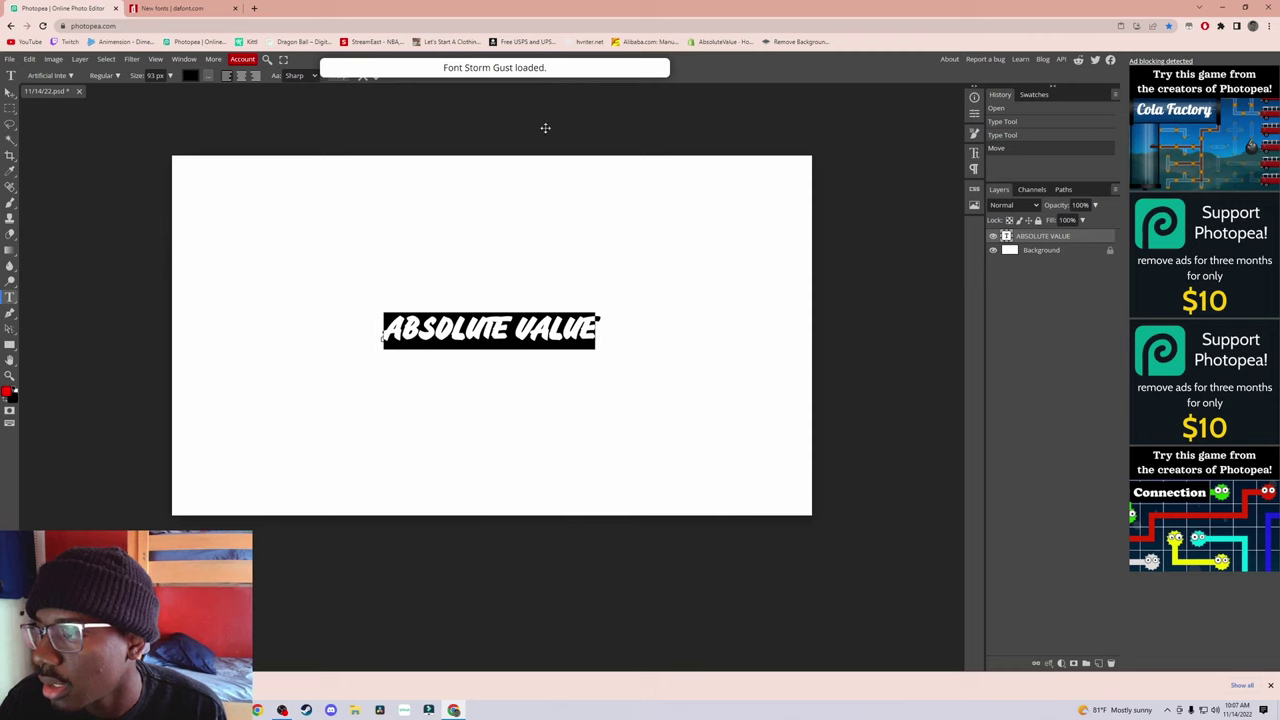
Step: Search the fonts for "STORM" and apply Storm Gust to the ABSOLUTE VALUE text
left_click(70, 76)
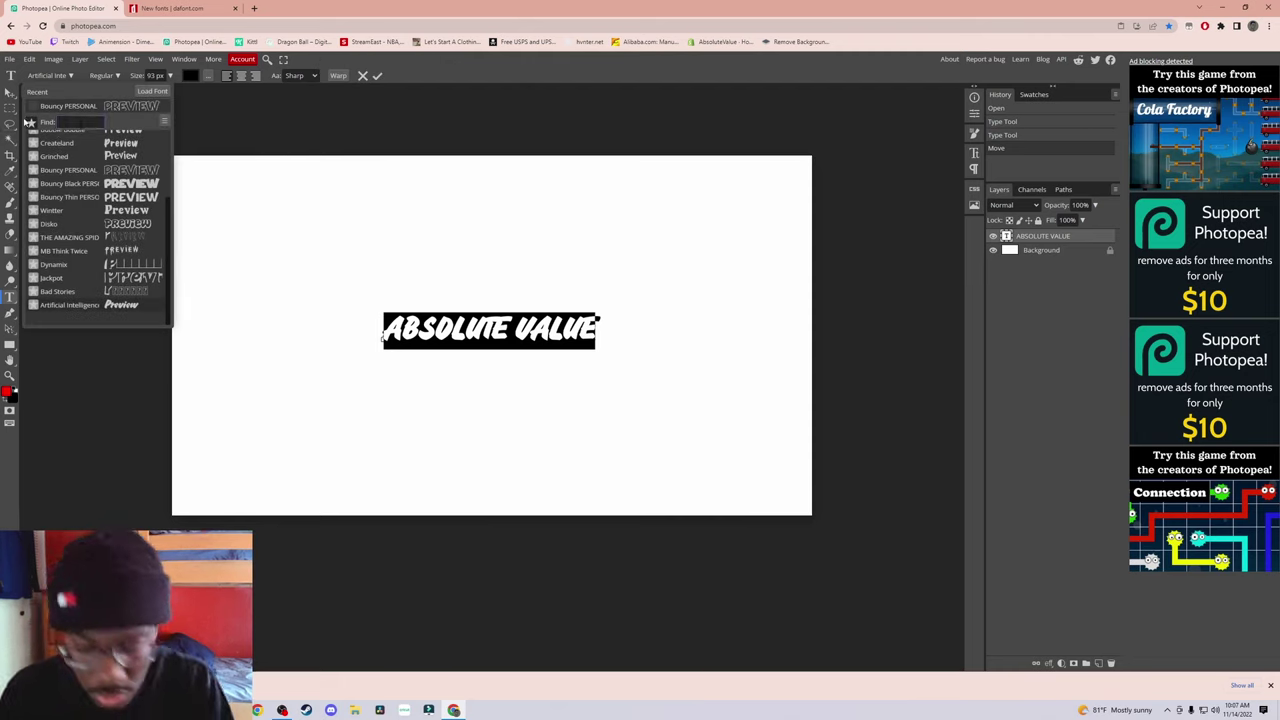
type("STORM")
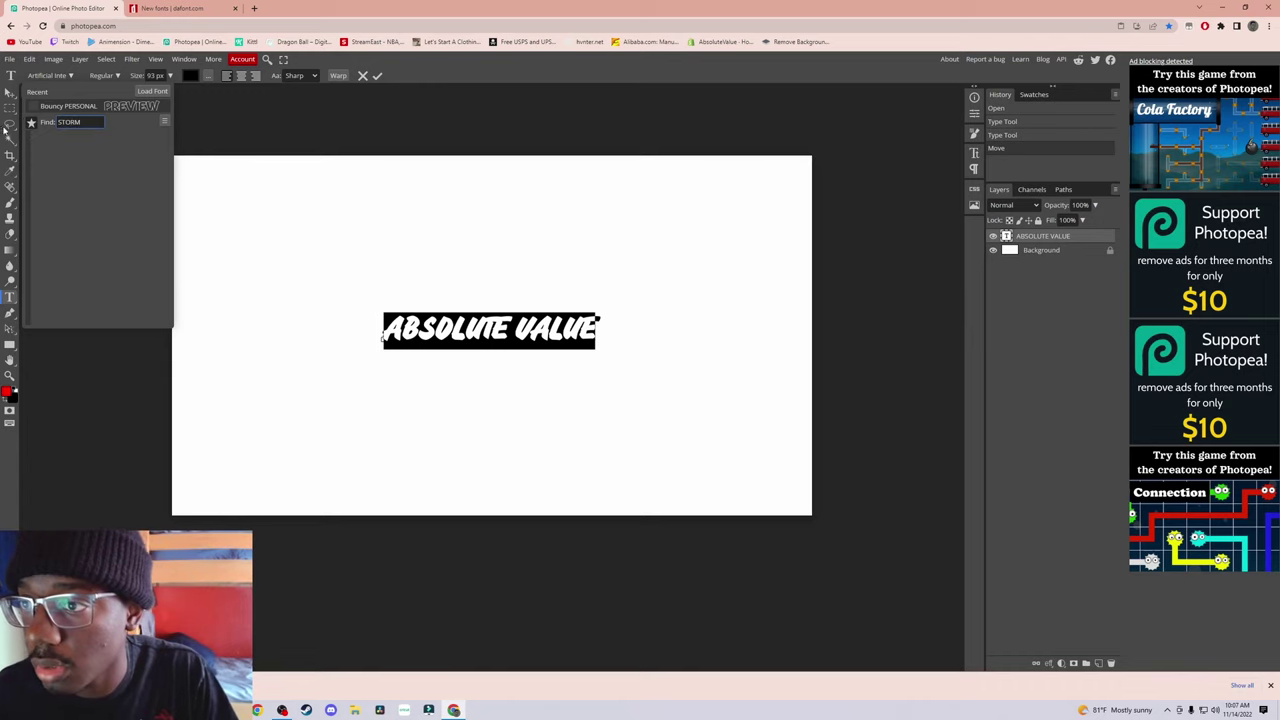
left_click(40, 138)
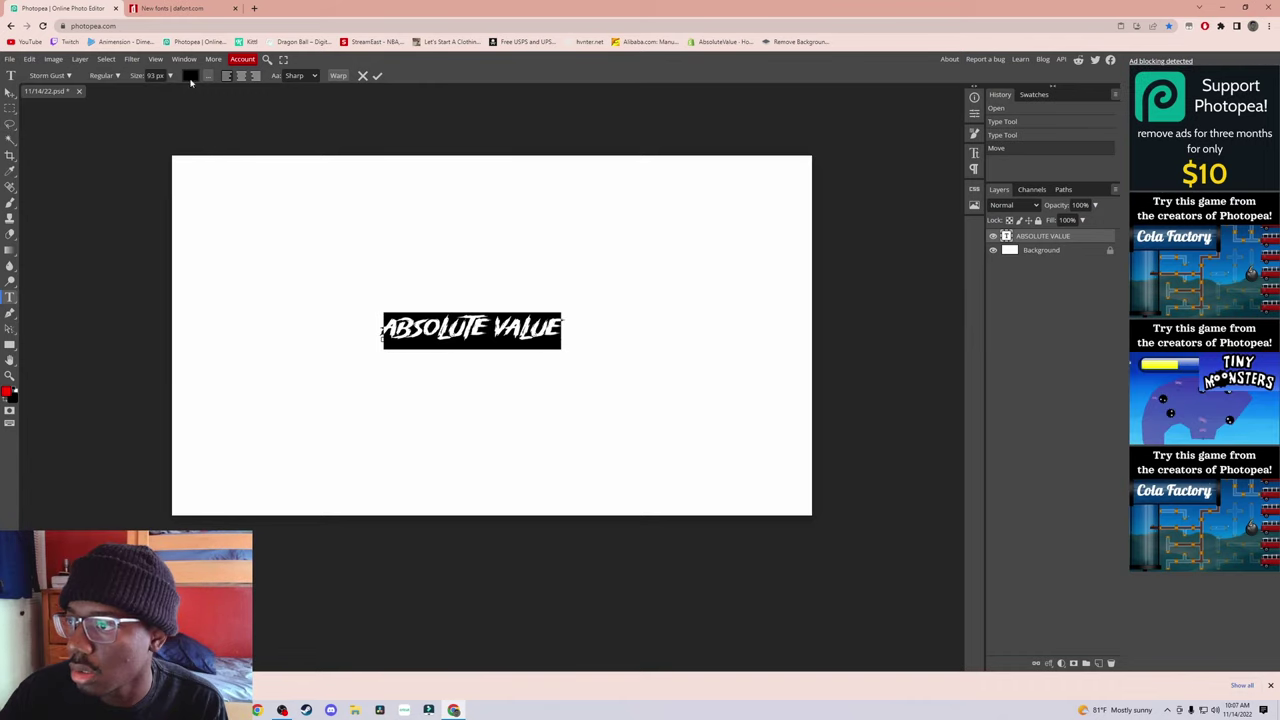
left_click(378, 75)
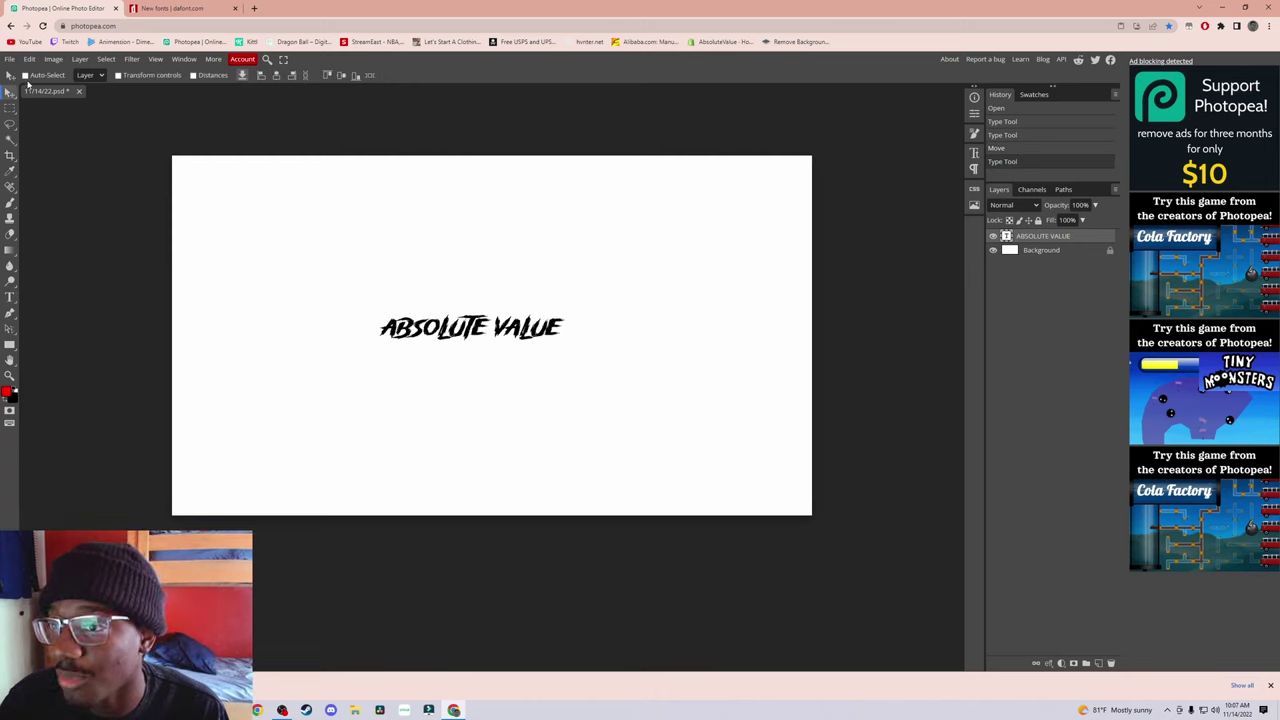
Step: Recentre the ABSOLUTE VALUE text and enlarge it with Free Transform to span nearly half the canvas width
left_click_drag(510, 338, 528, 344)
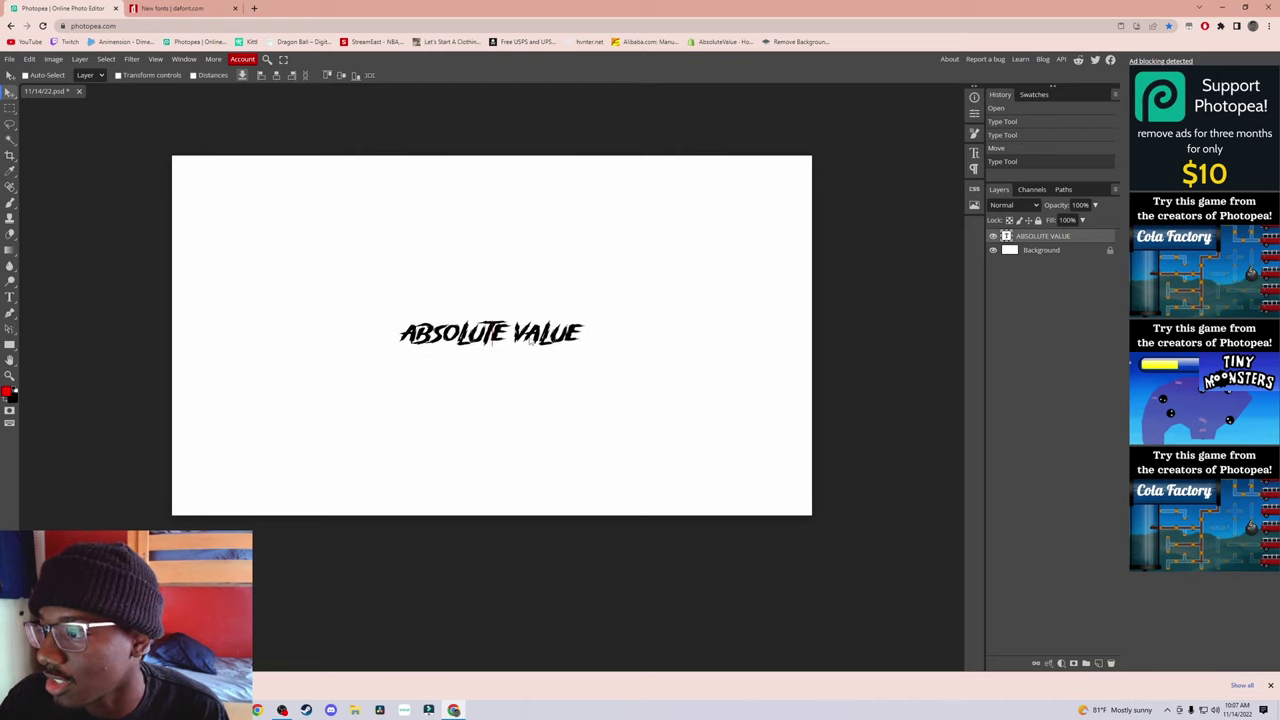
key("ctrl+t")
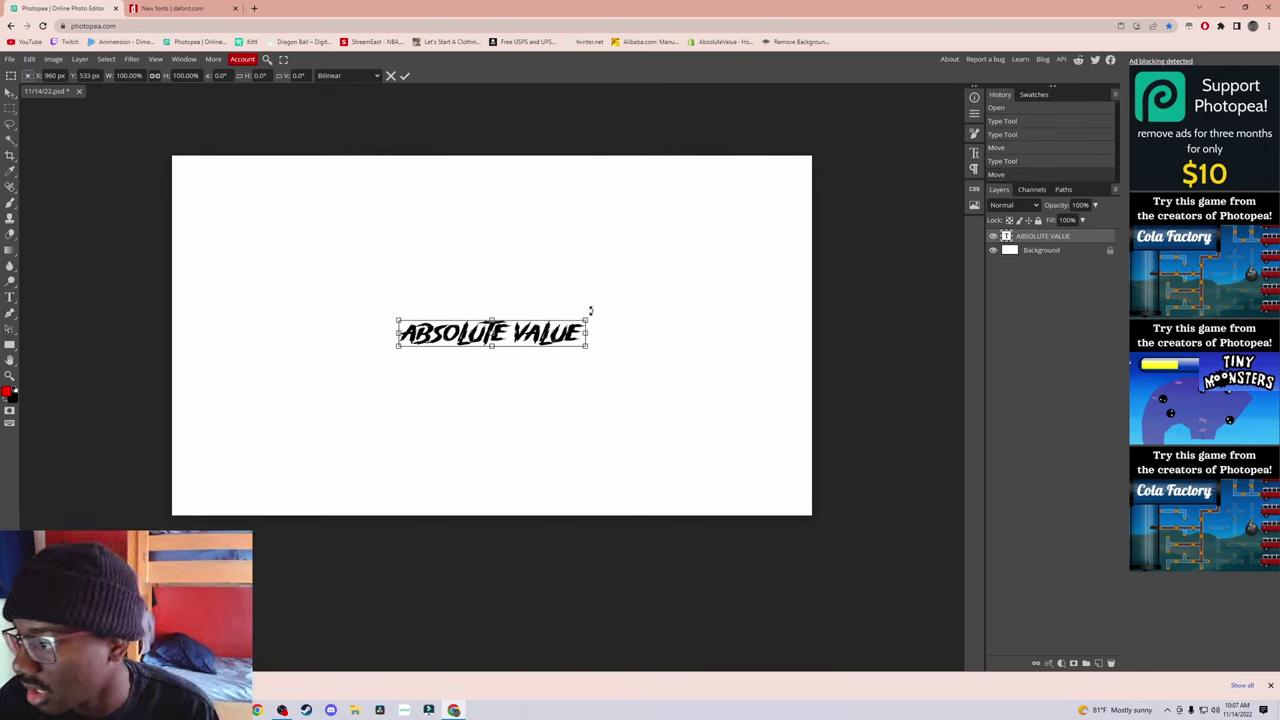
left_click_drag(587, 319, 533, 349)
left_click(404, 75)
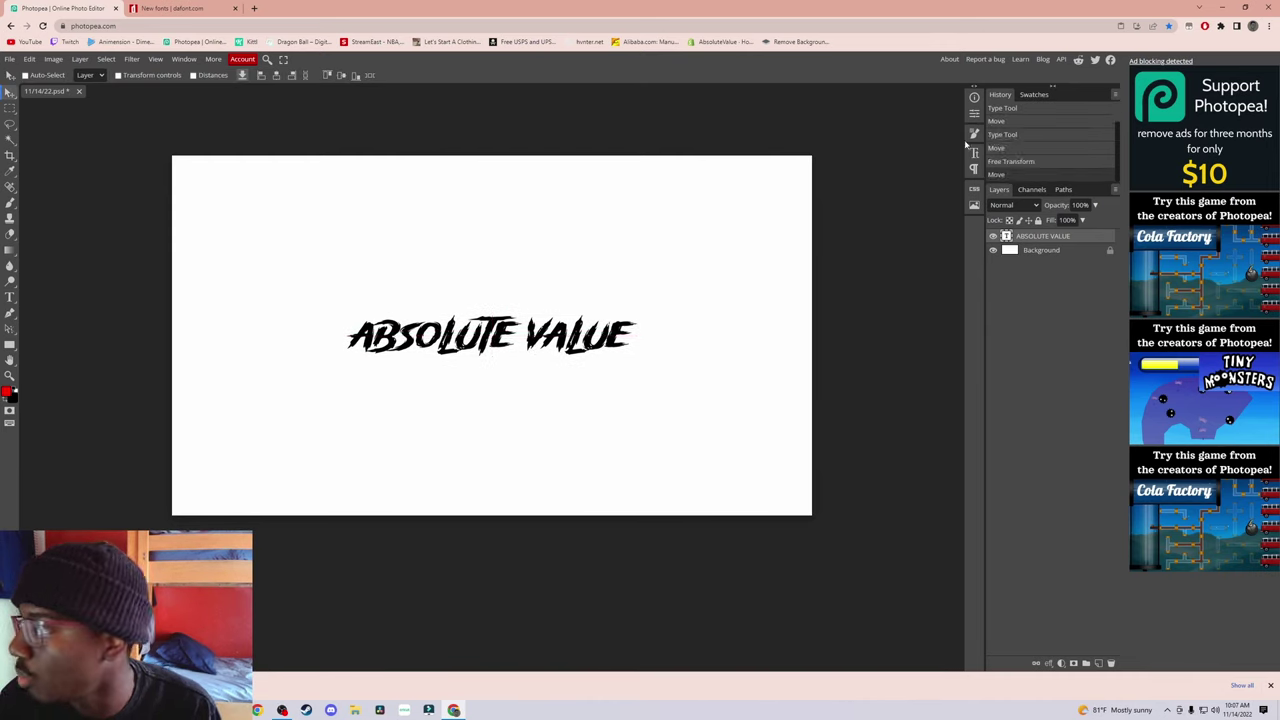
Step: Try a stroke and a white Color Overlay on the ABSOLUTE VALUE text layer, closing the layer style without applying it
right_click(1007, 237)
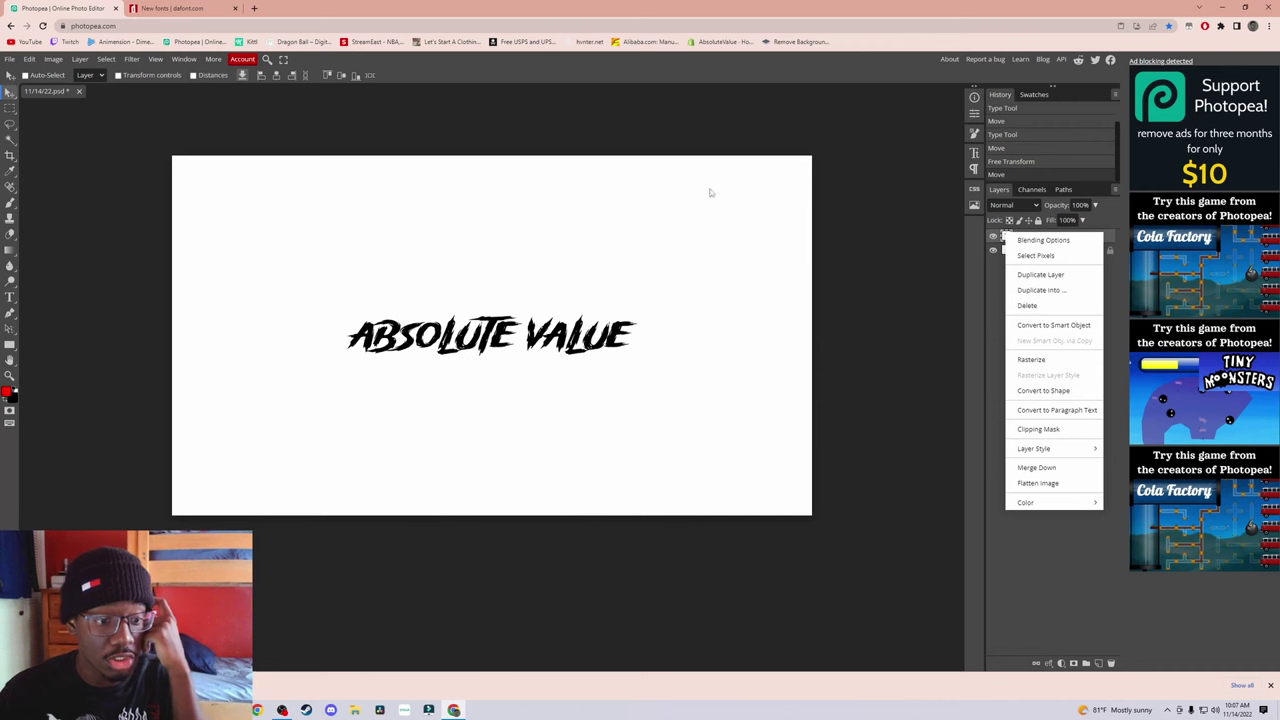
left_click(1043, 240)
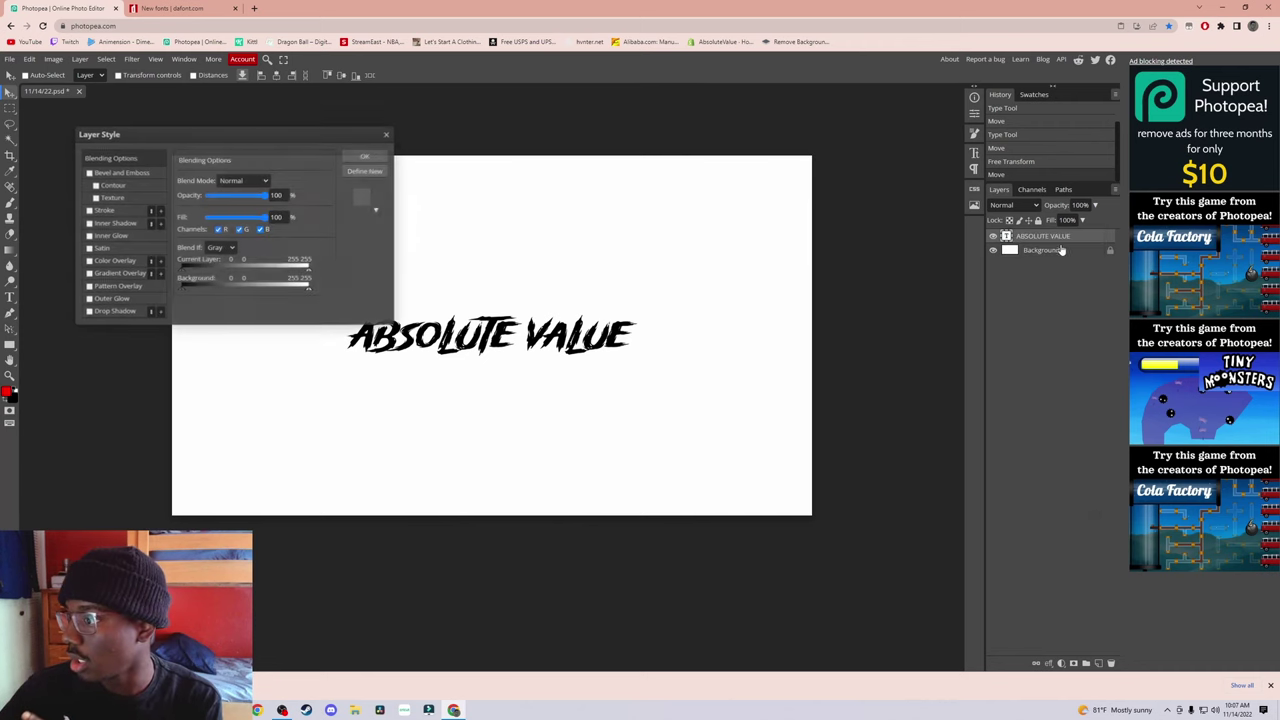
left_click(101, 210)
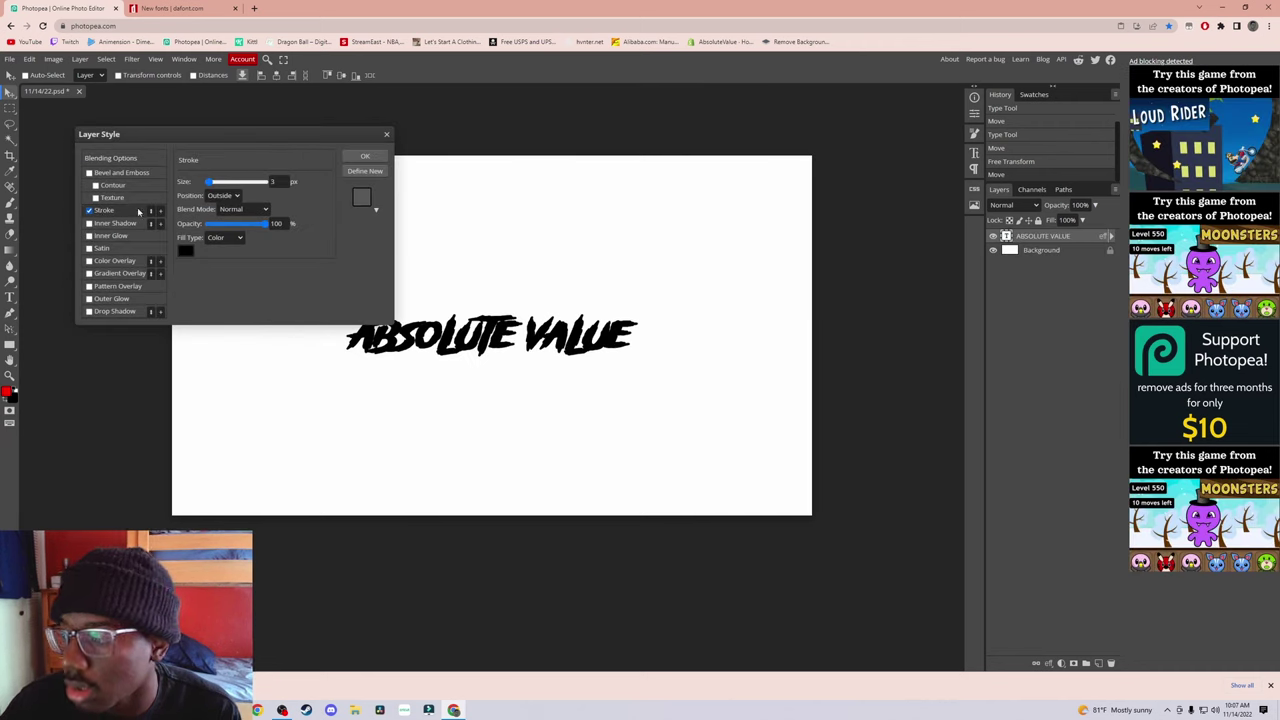
left_click(104, 262)
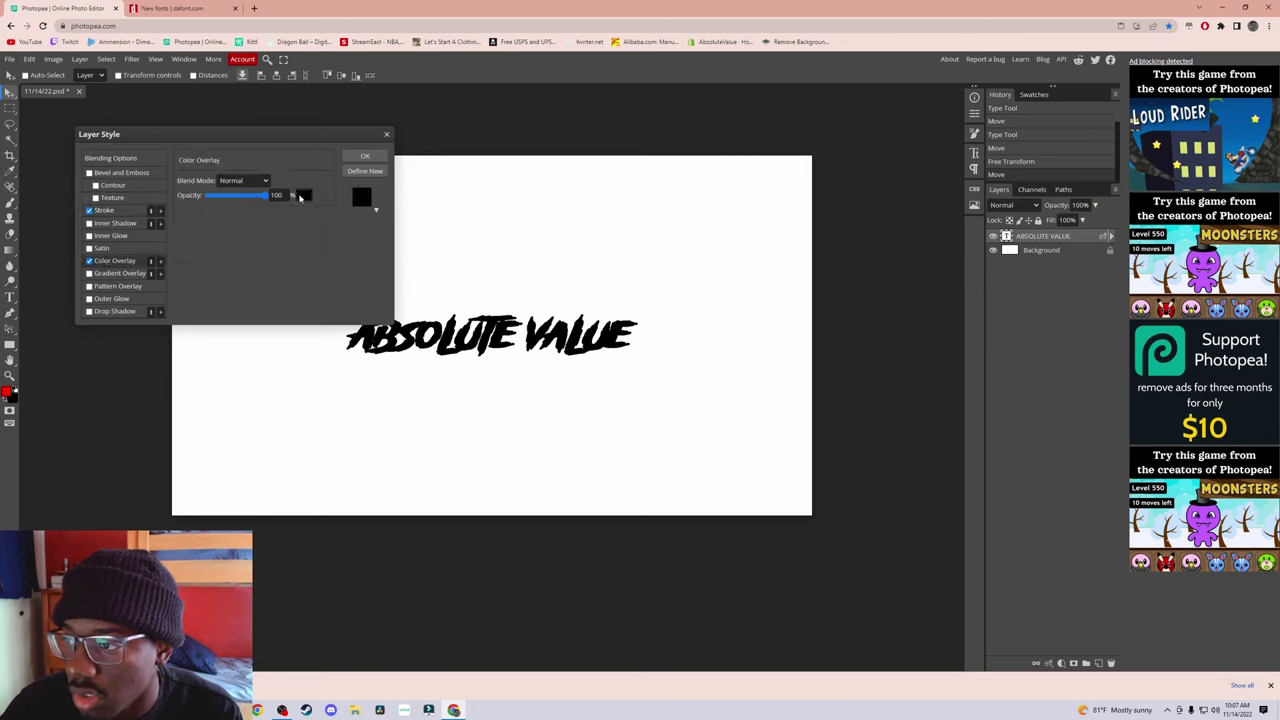
left_click(302, 196)
left_click(302, 284)
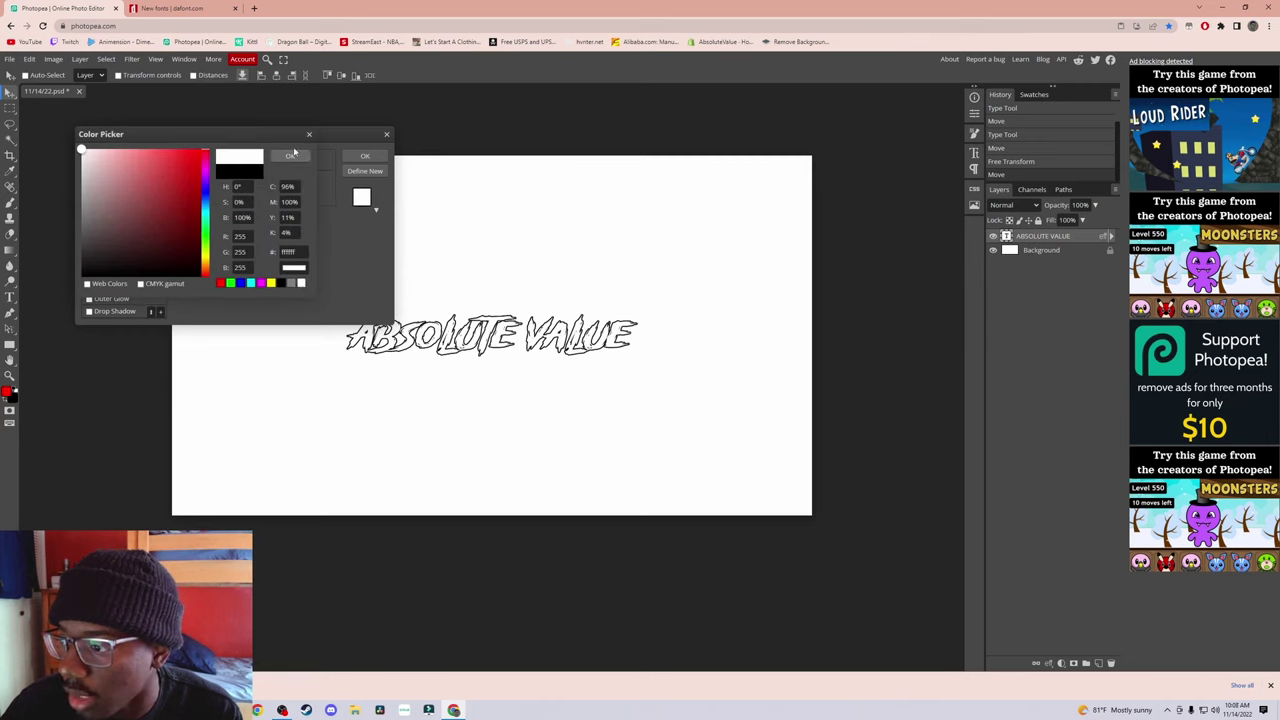
left_click(290, 156)
left_click(106, 211)
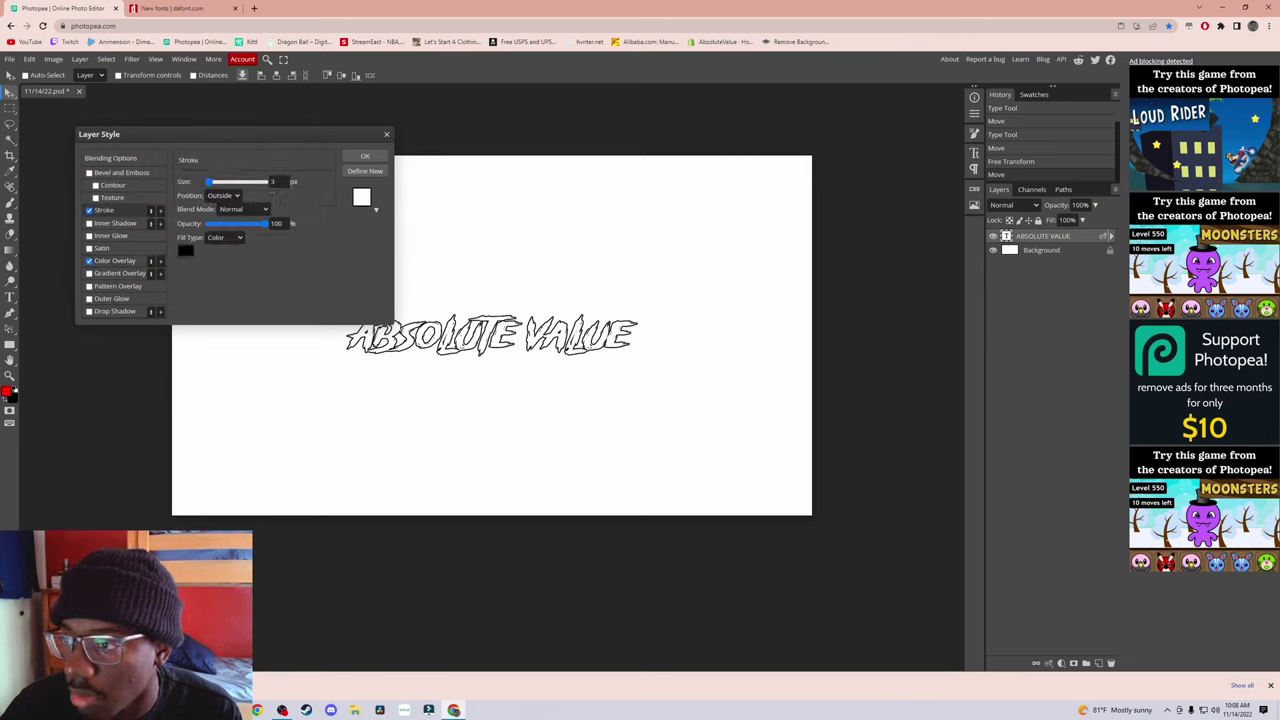
left_click(386, 135)
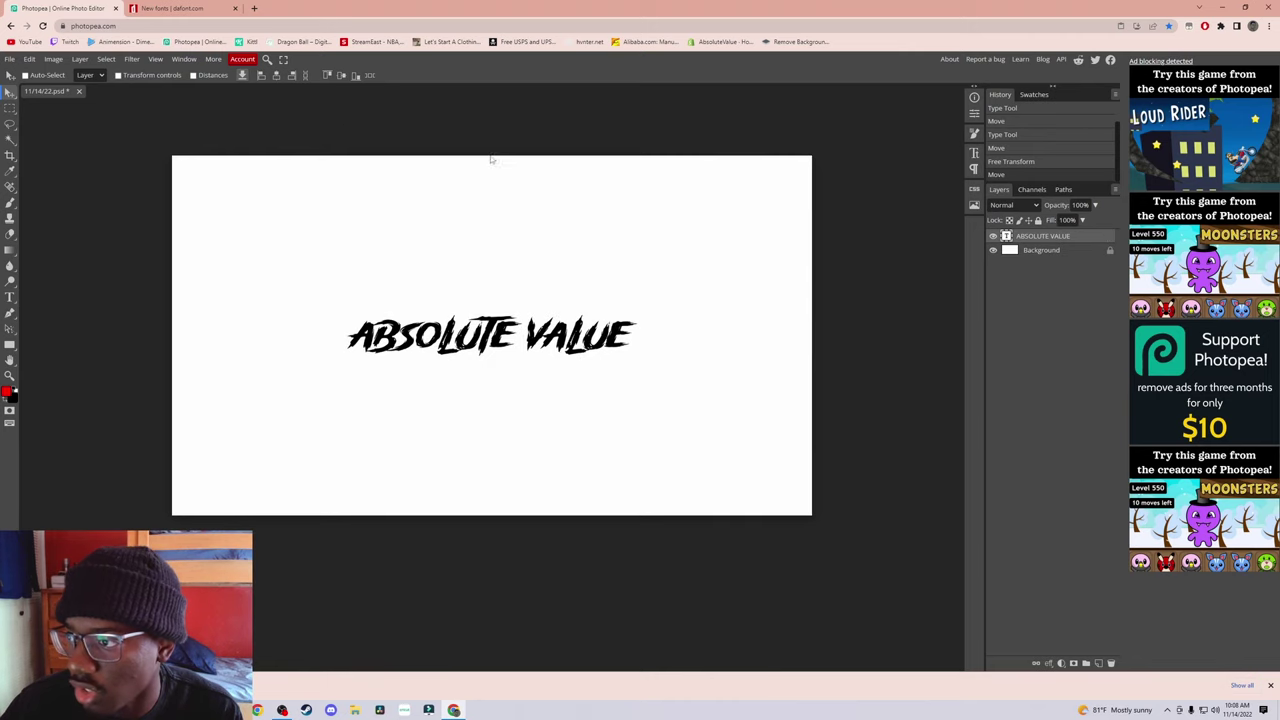
Step: Apply a white Color Overlay and a 7 px black outside Stroke to the ABSOLUTE VALUE text, and nudge the text slightly
right_click(1021, 237)
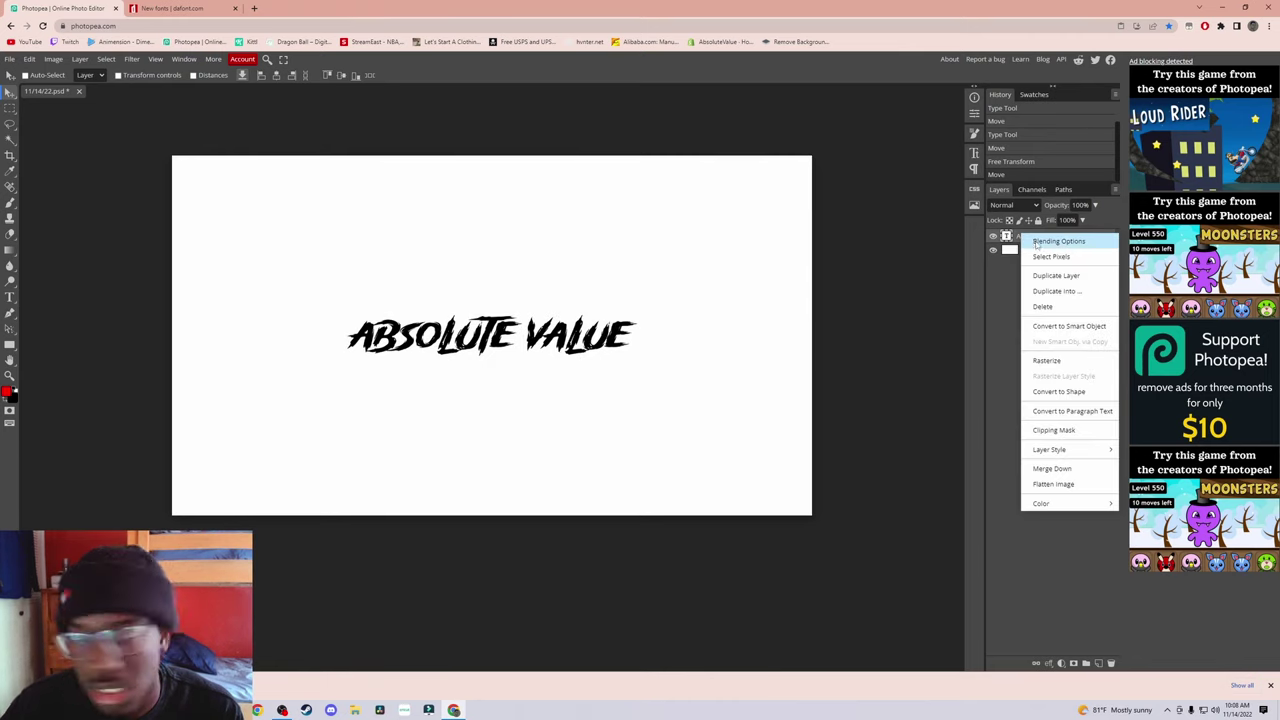
left_click(1040, 242)
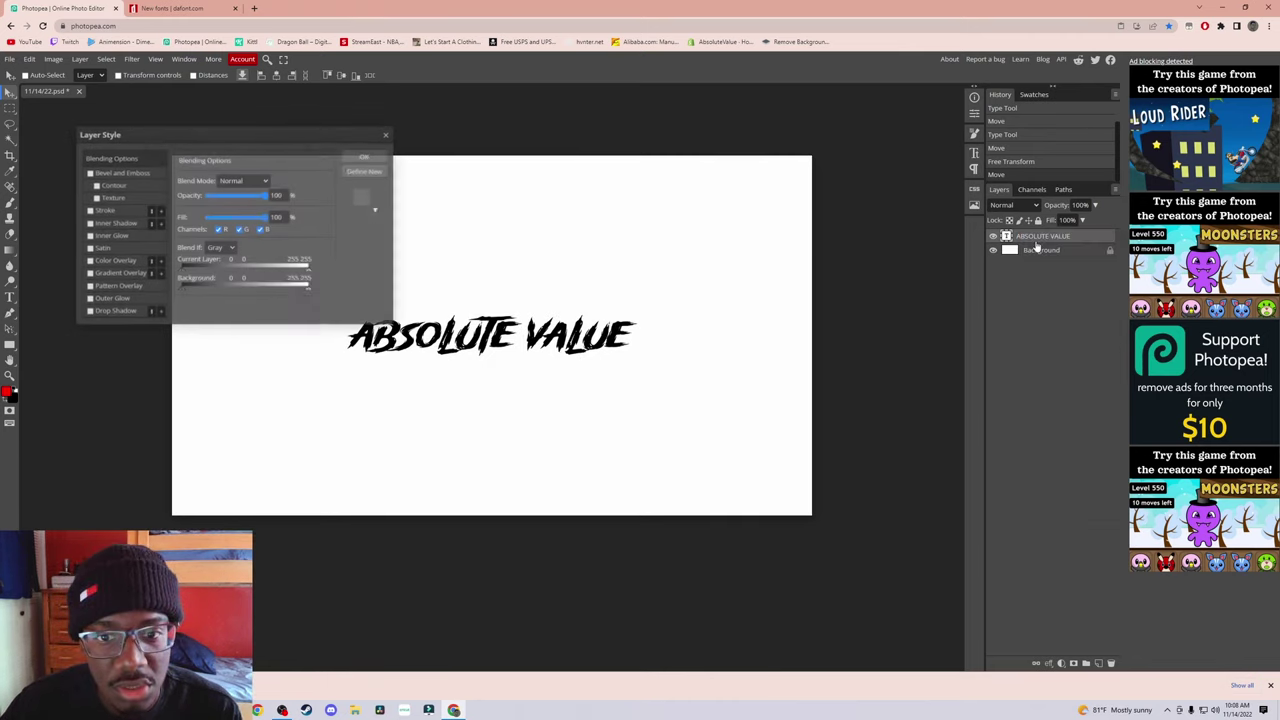
left_click(113, 261)
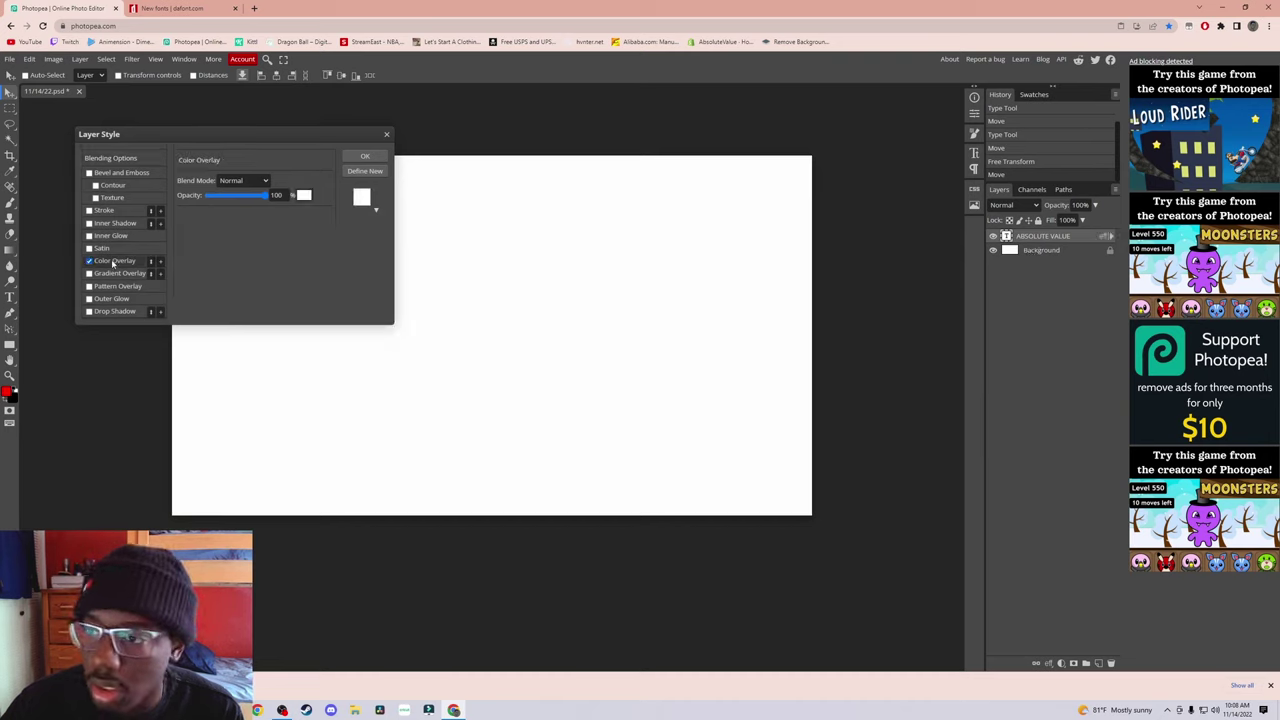
left_click(108, 211)
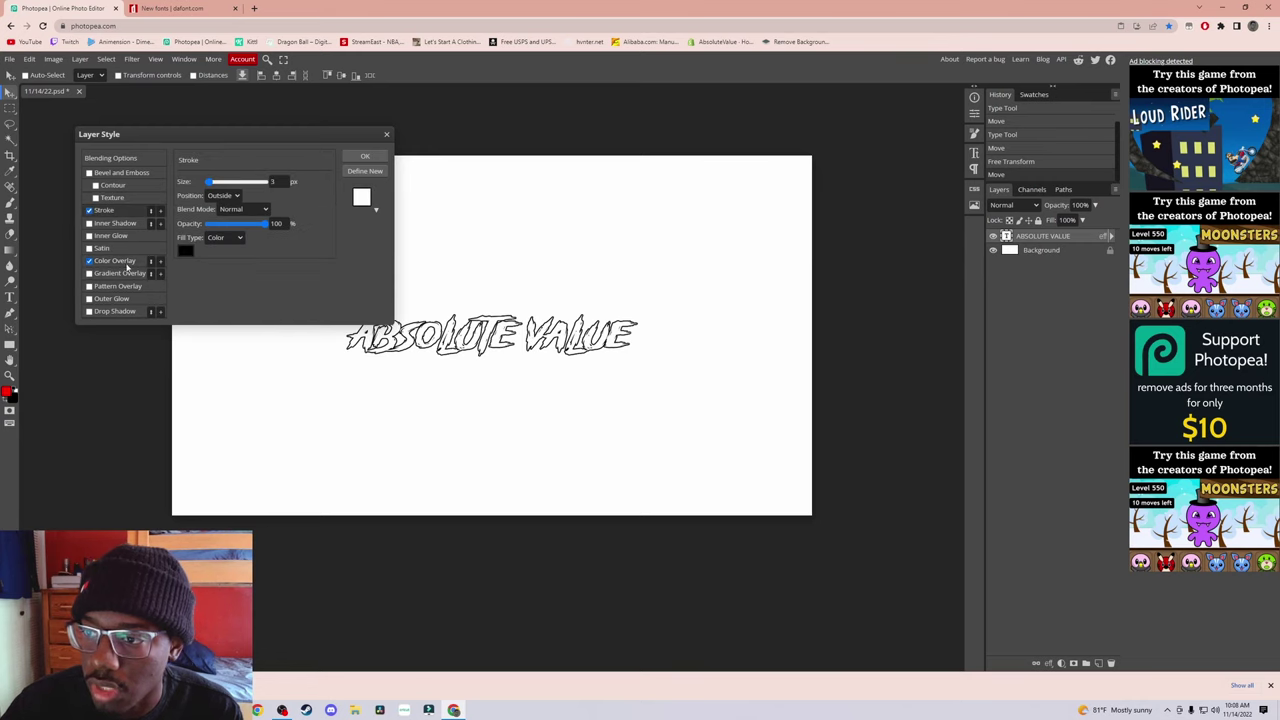
left_click(115, 261)
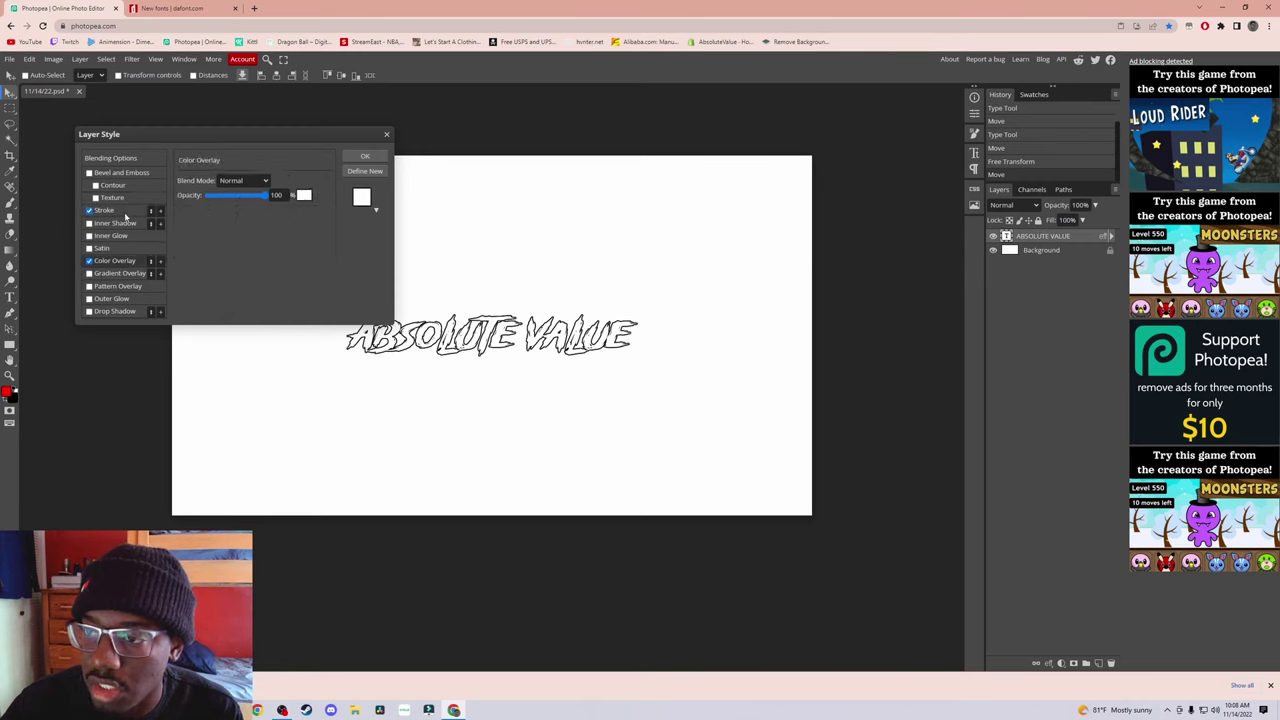
left_click(125, 213)
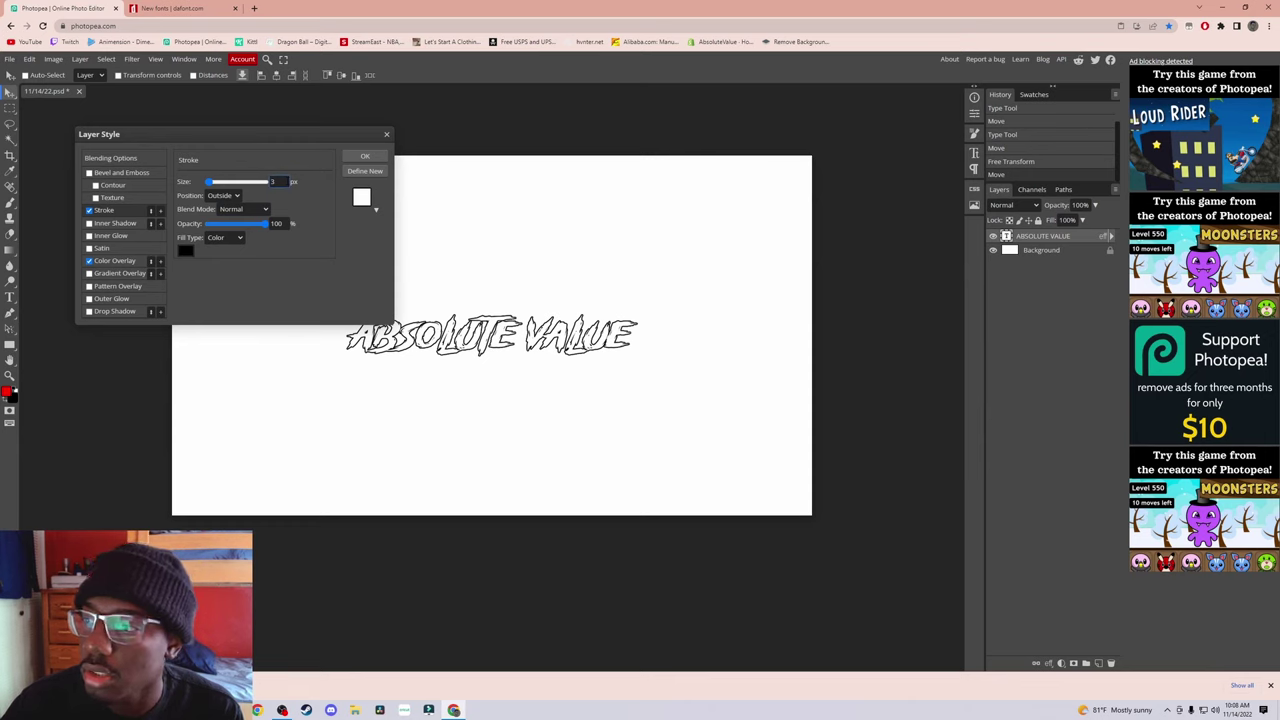
type("5")
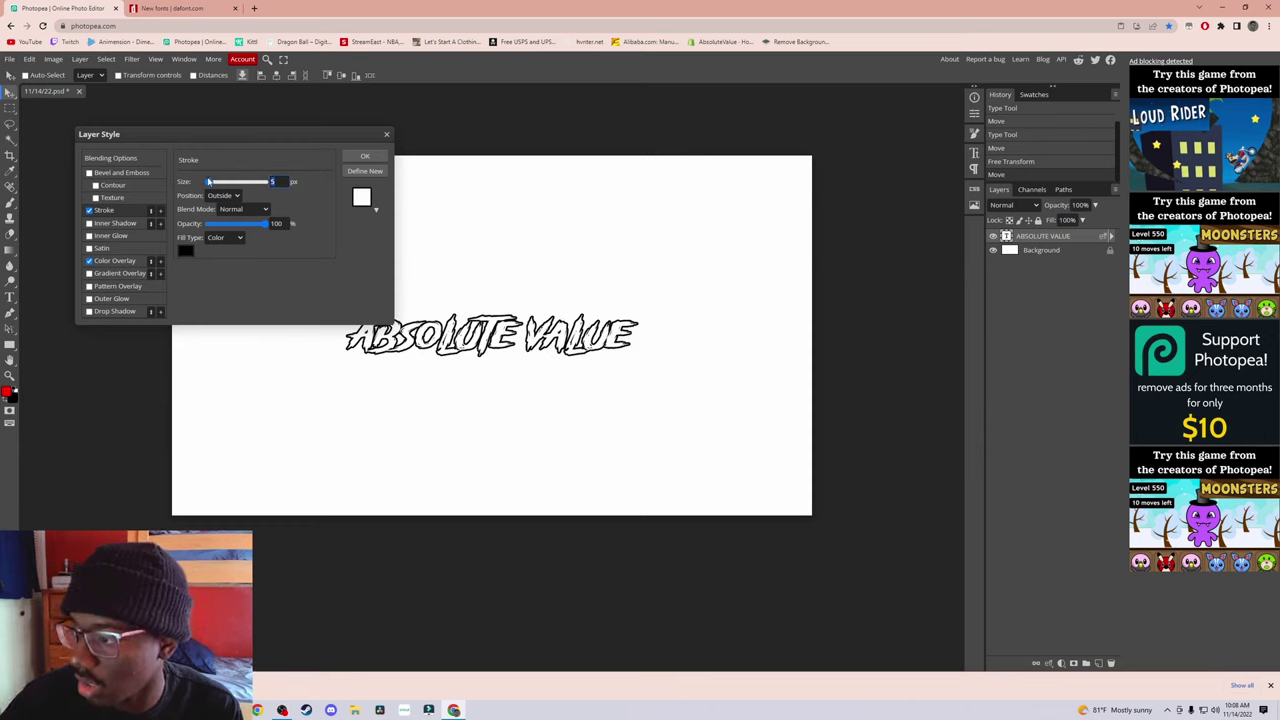
type("7")
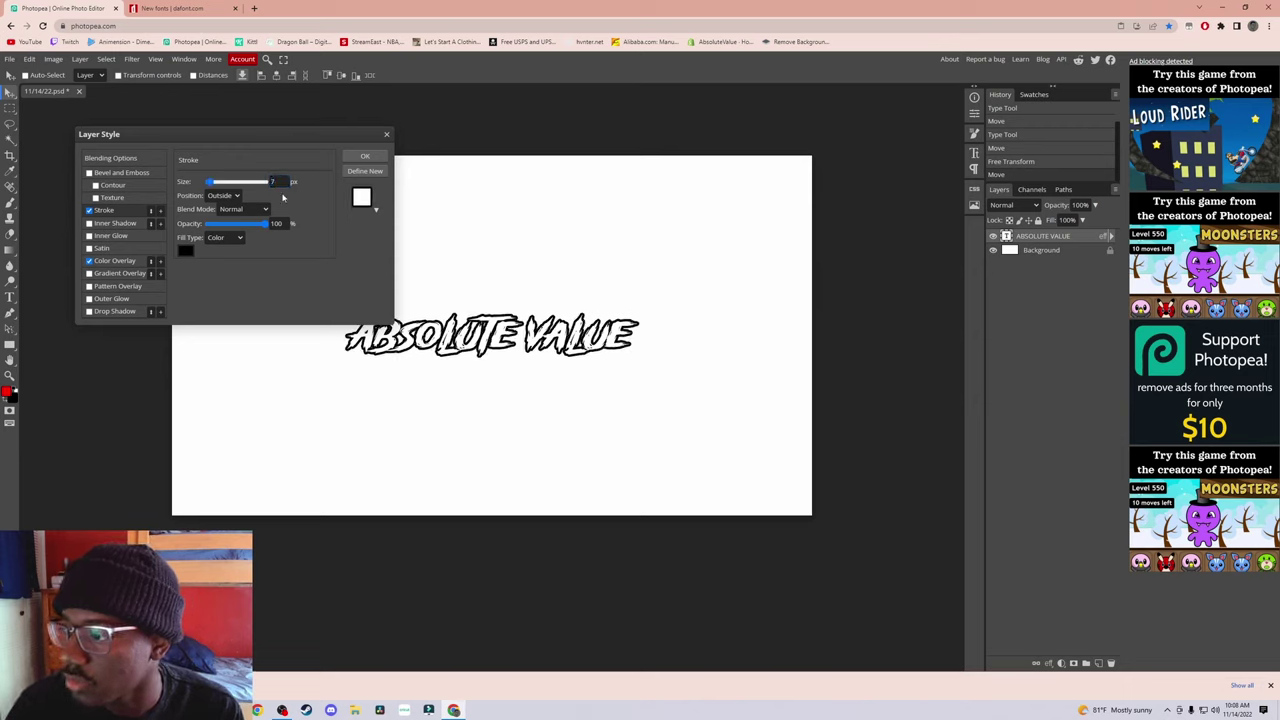
left_click(366, 157)
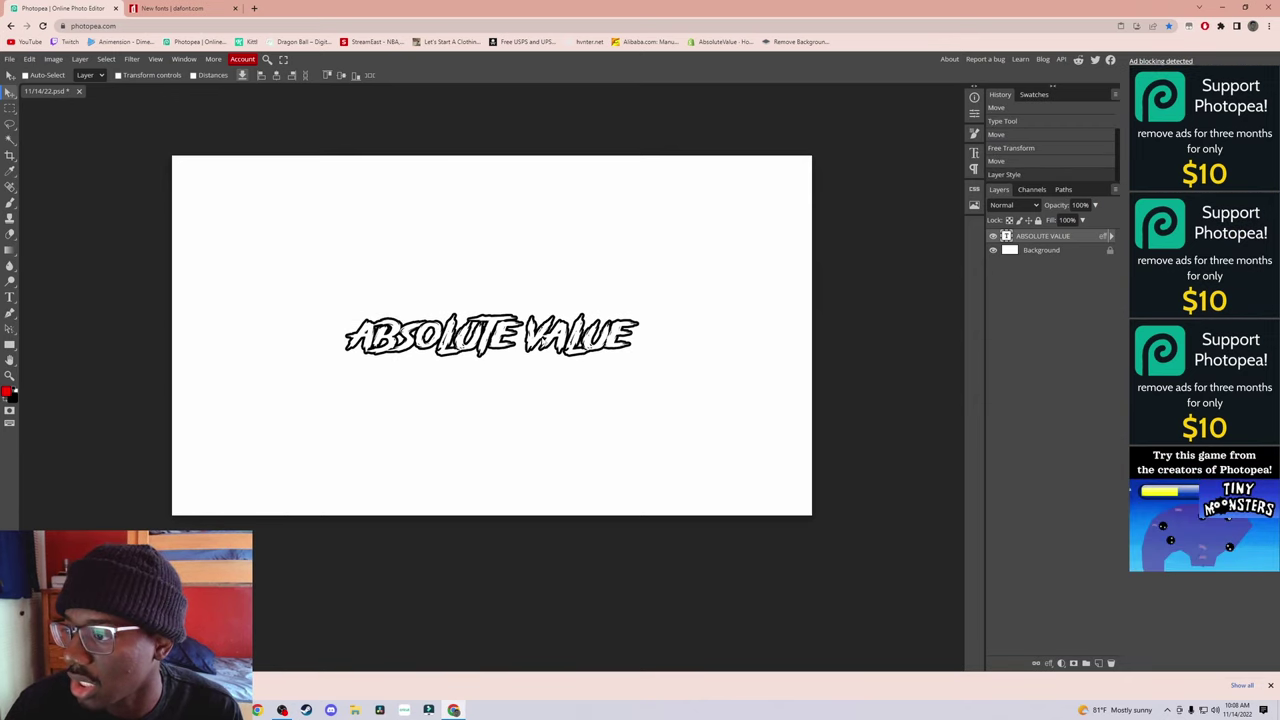
left_click(531, 384)
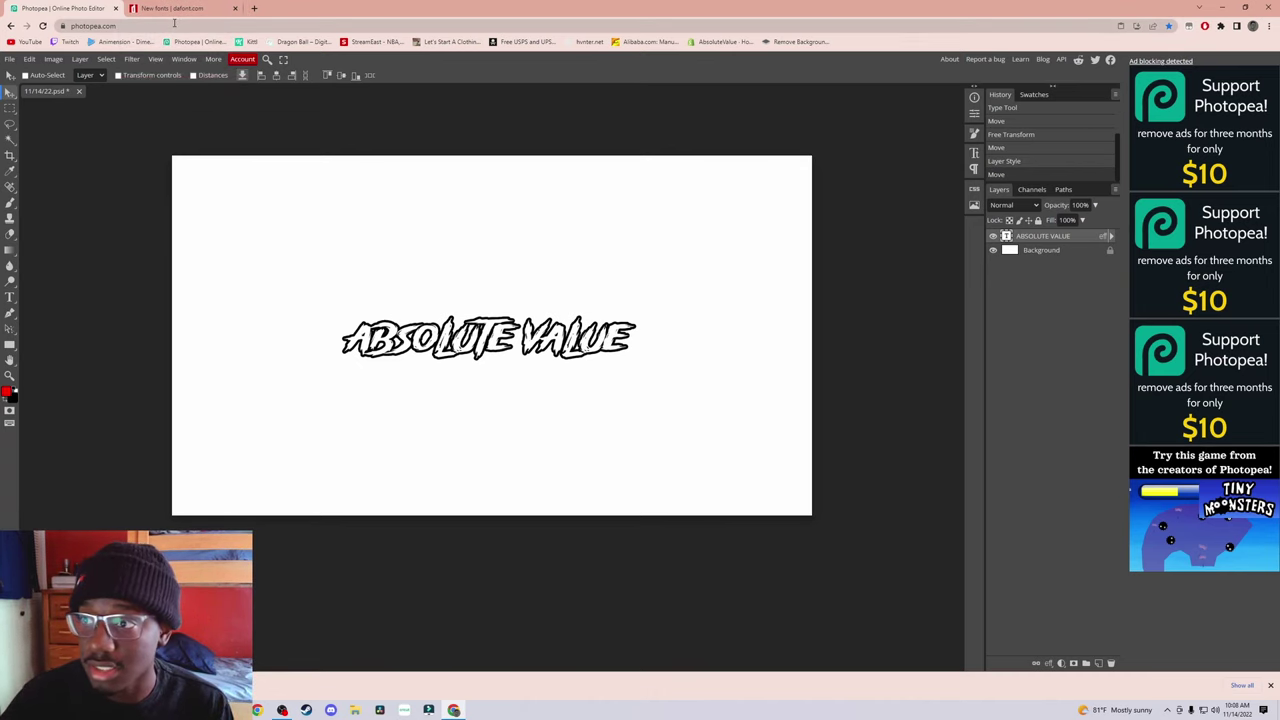
Step: Switch to the dafont browser tab, open Kittl there and create a new blank project
left_click(195, 7)
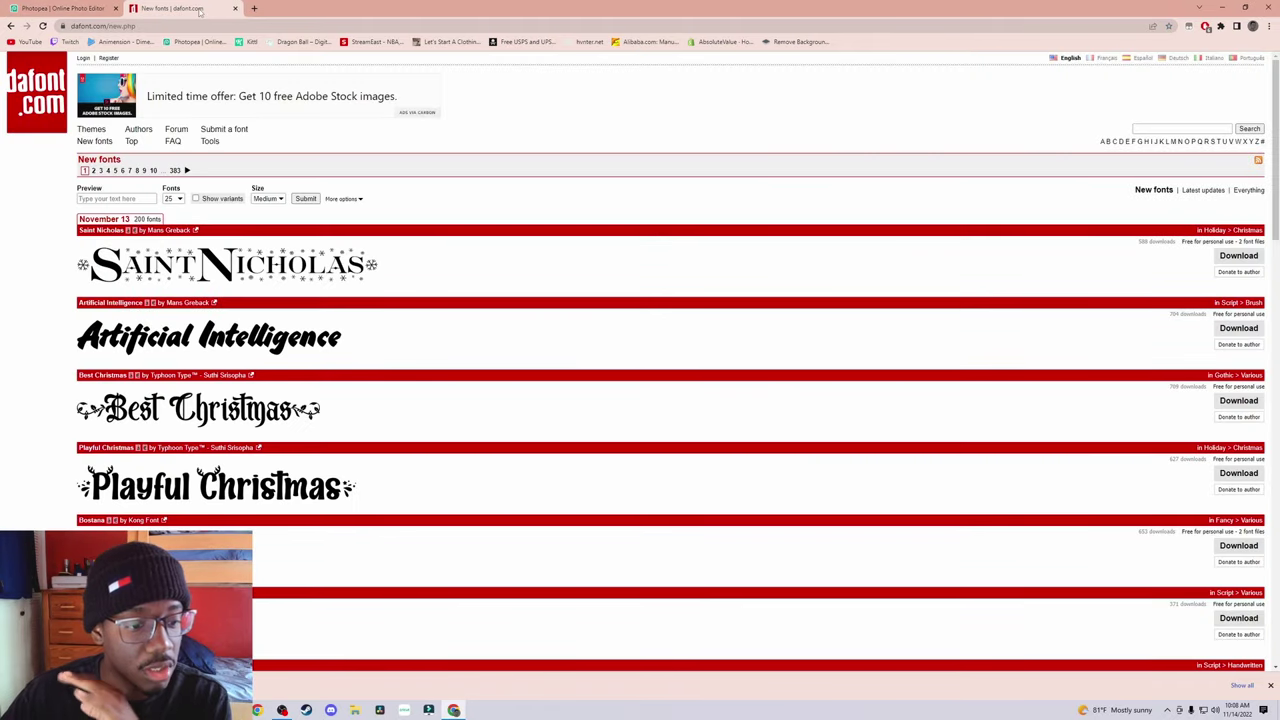
left_click(247, 42)
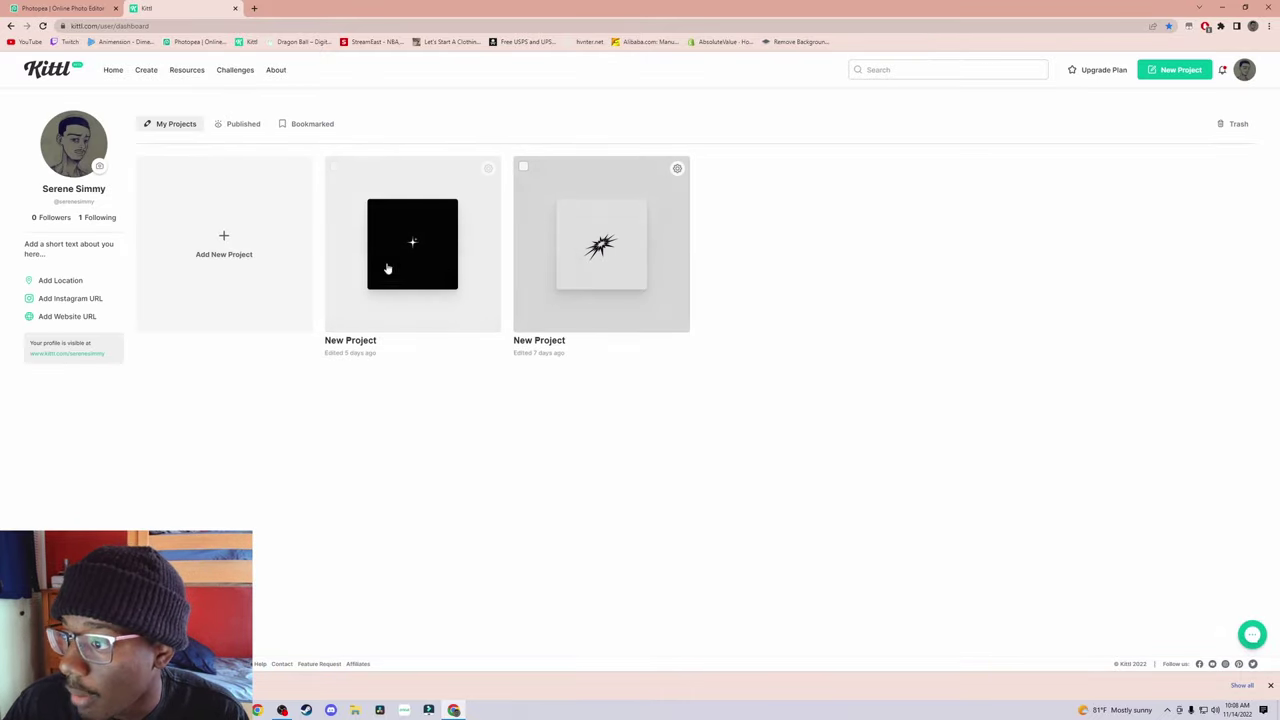
left_click(221, 270)
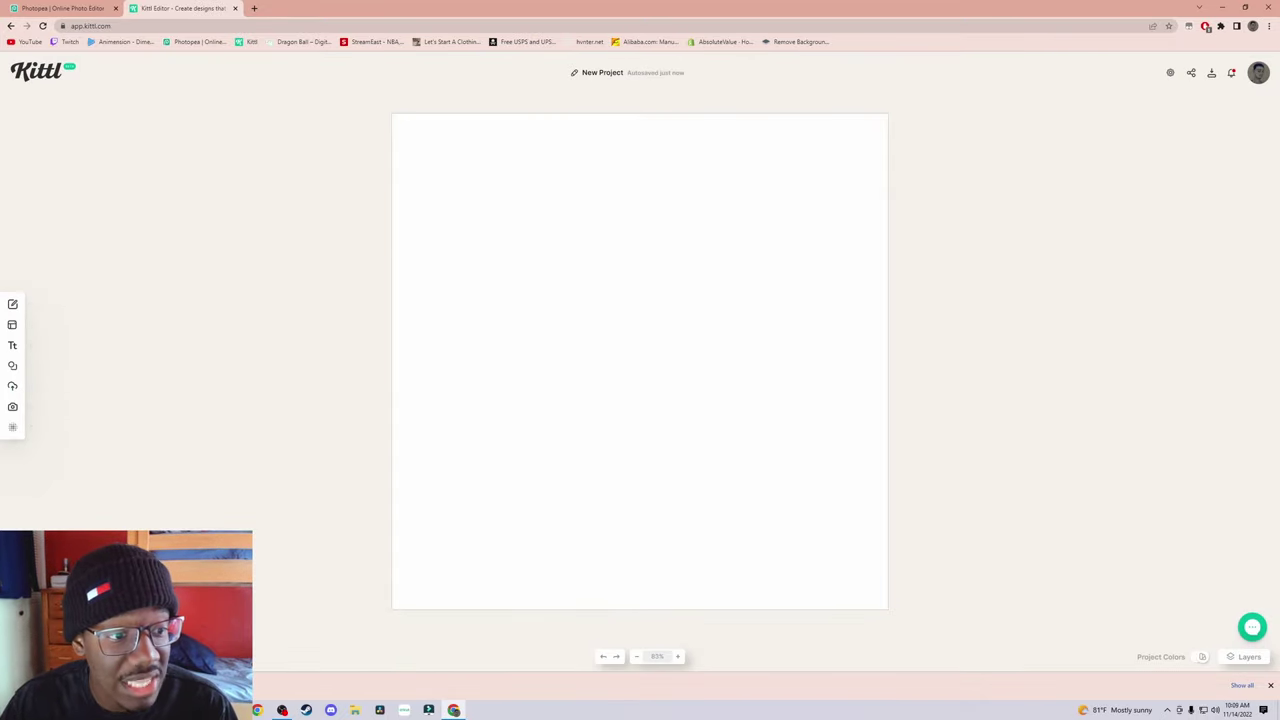
Step: Open the Kittl elements library and look through the Abstract and Illustrations categories
left_click(28, 368)
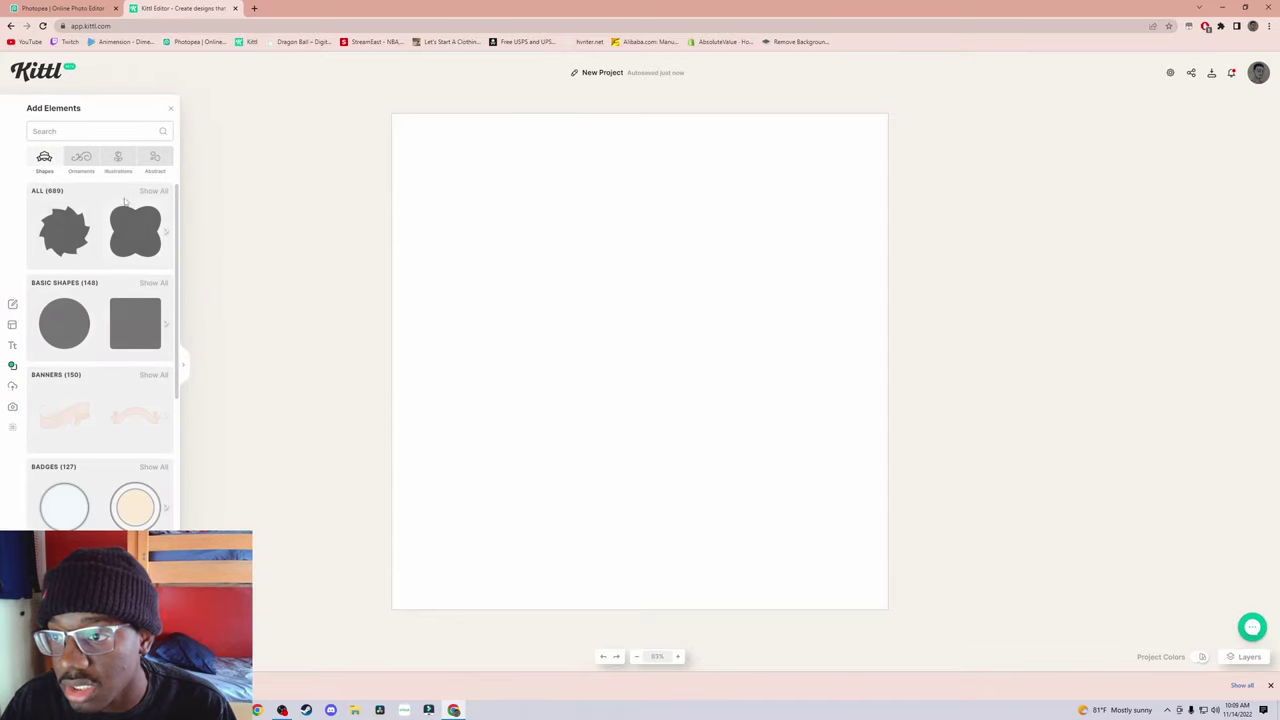
left_click(154, 160)
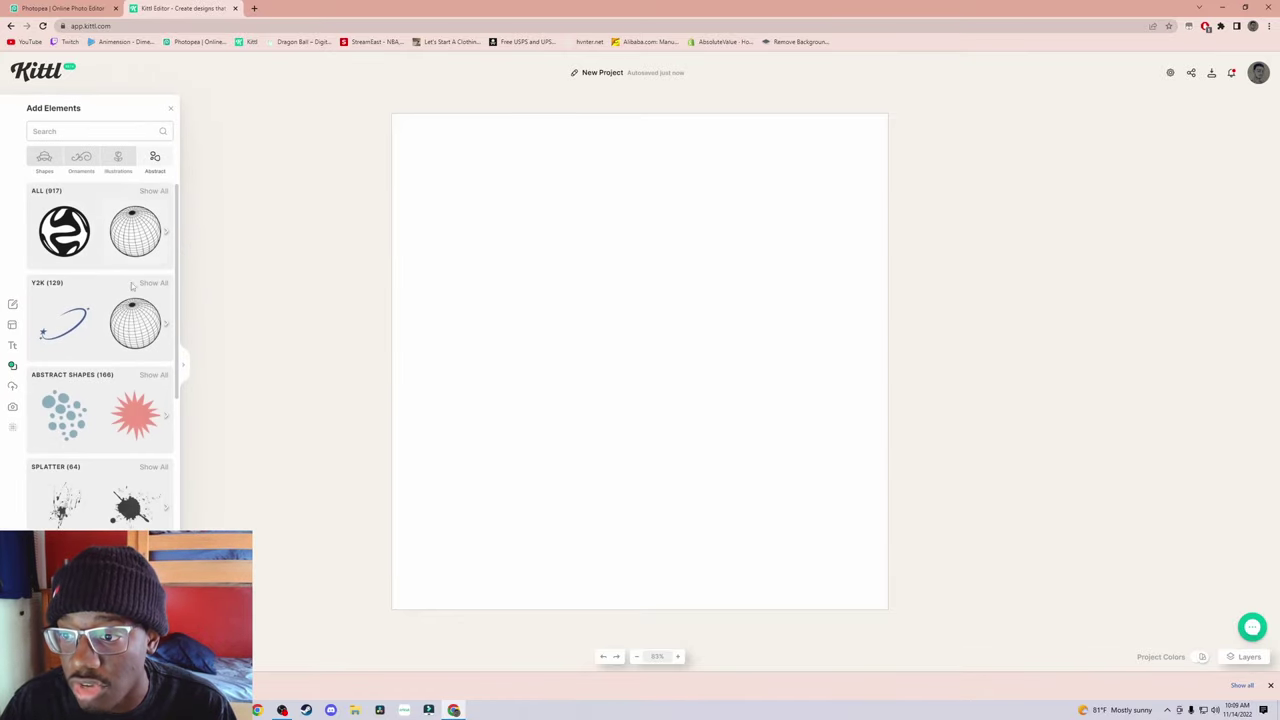
scroll(131, 287, "down", 4)
scroll(84, 191, "up", 4)
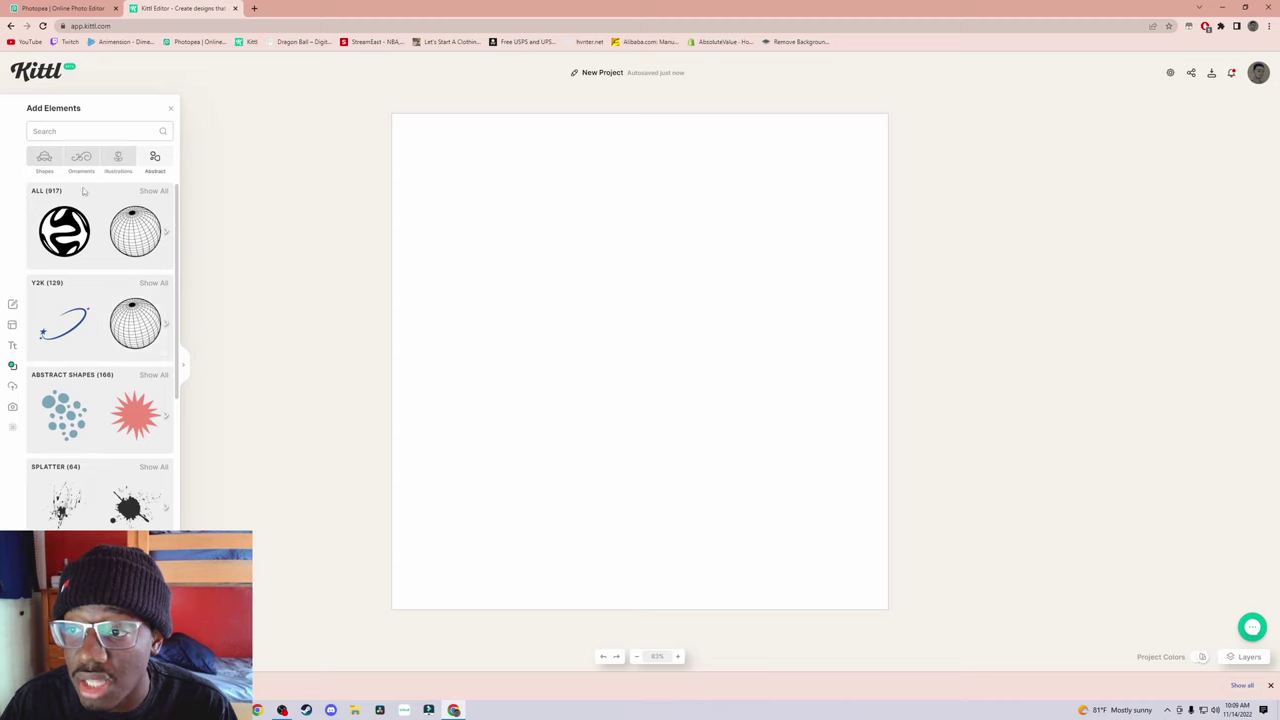
left_click(118, 160)
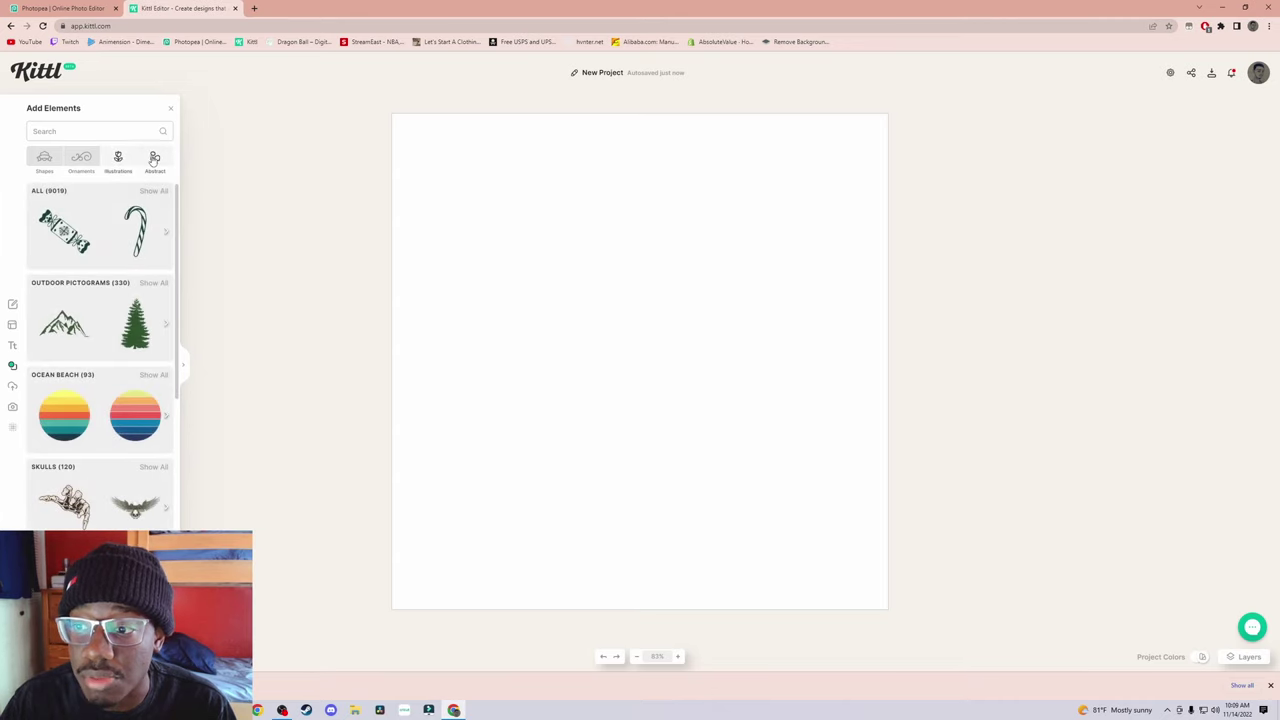
Step: Open the Y2K collection within the Abstract elements and look through its stars, planets, hearts and other graphics
left_click(154, 160)
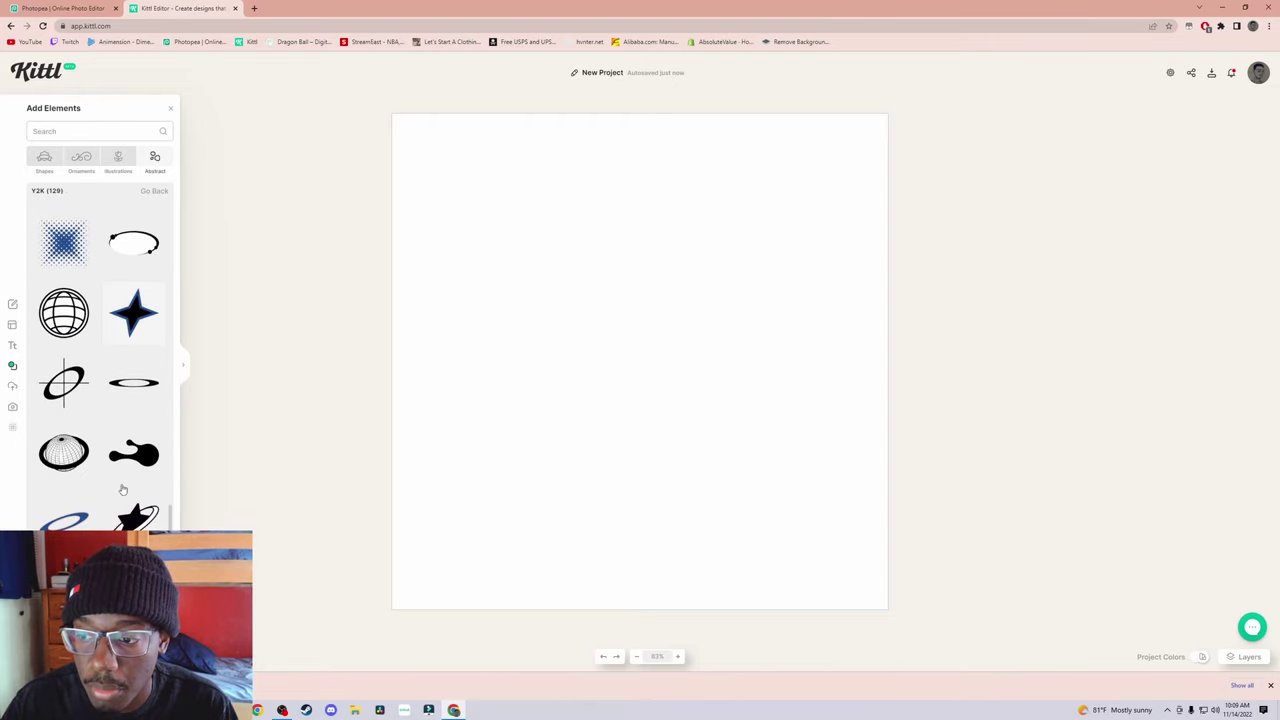
scroll(122, 491, "down", 5)
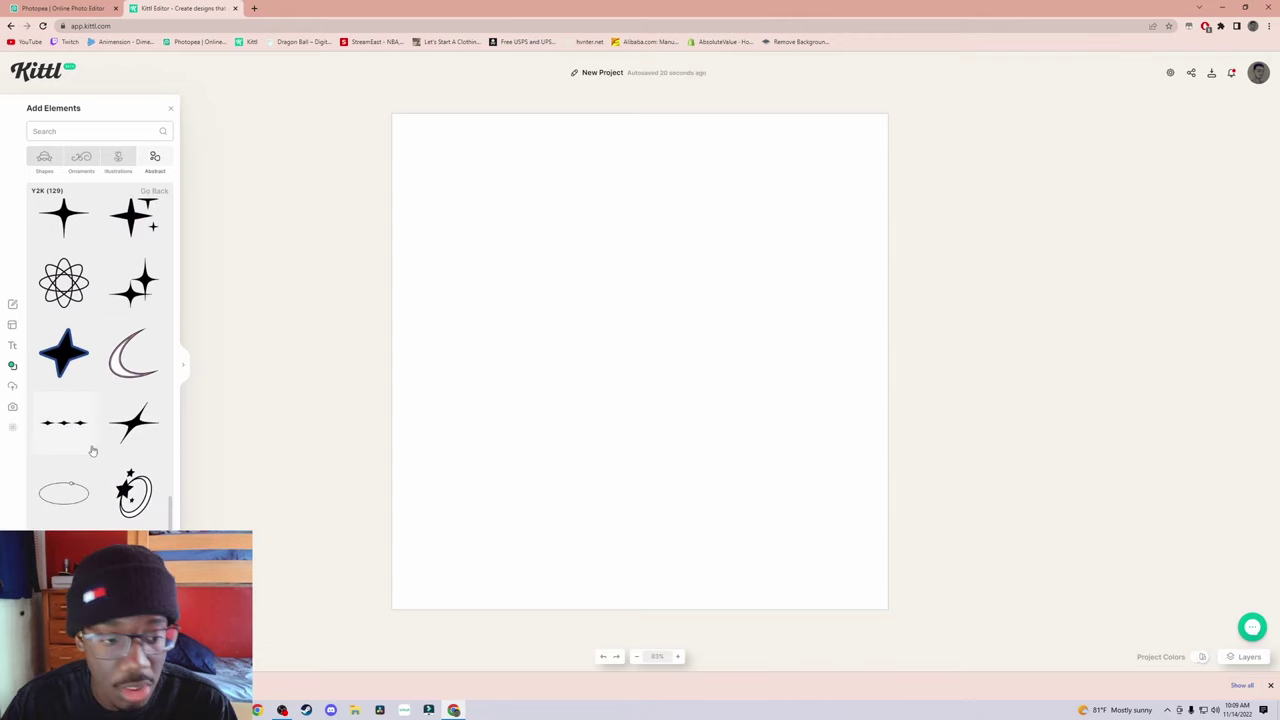
scroll(90, 450, "down", 5)
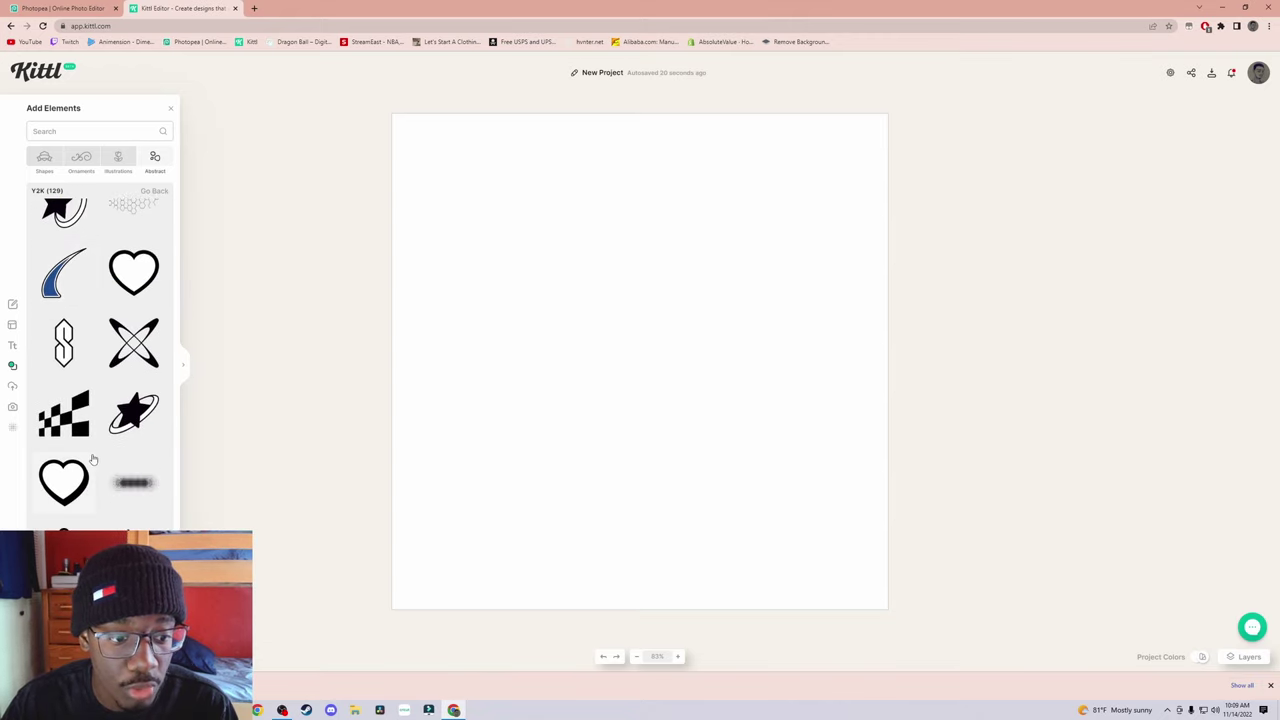
scroll(90, 470, "down", 10)
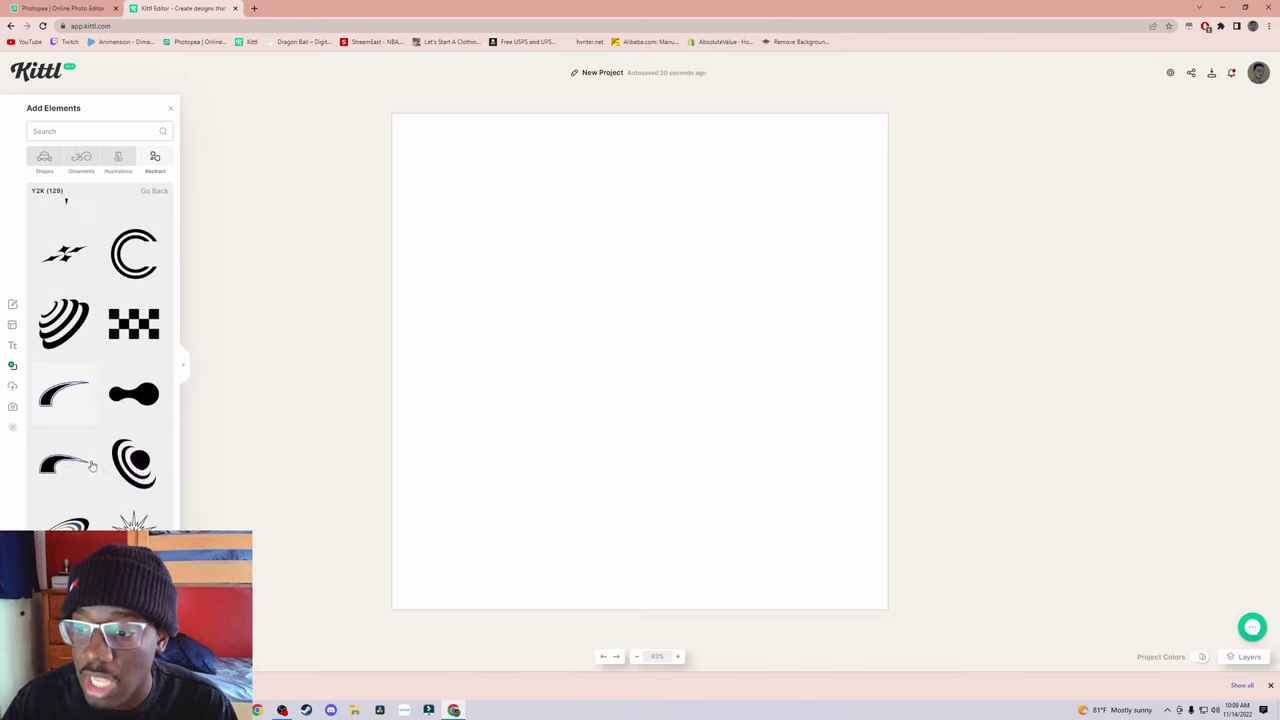
scroll(98, 461, "down", 10)
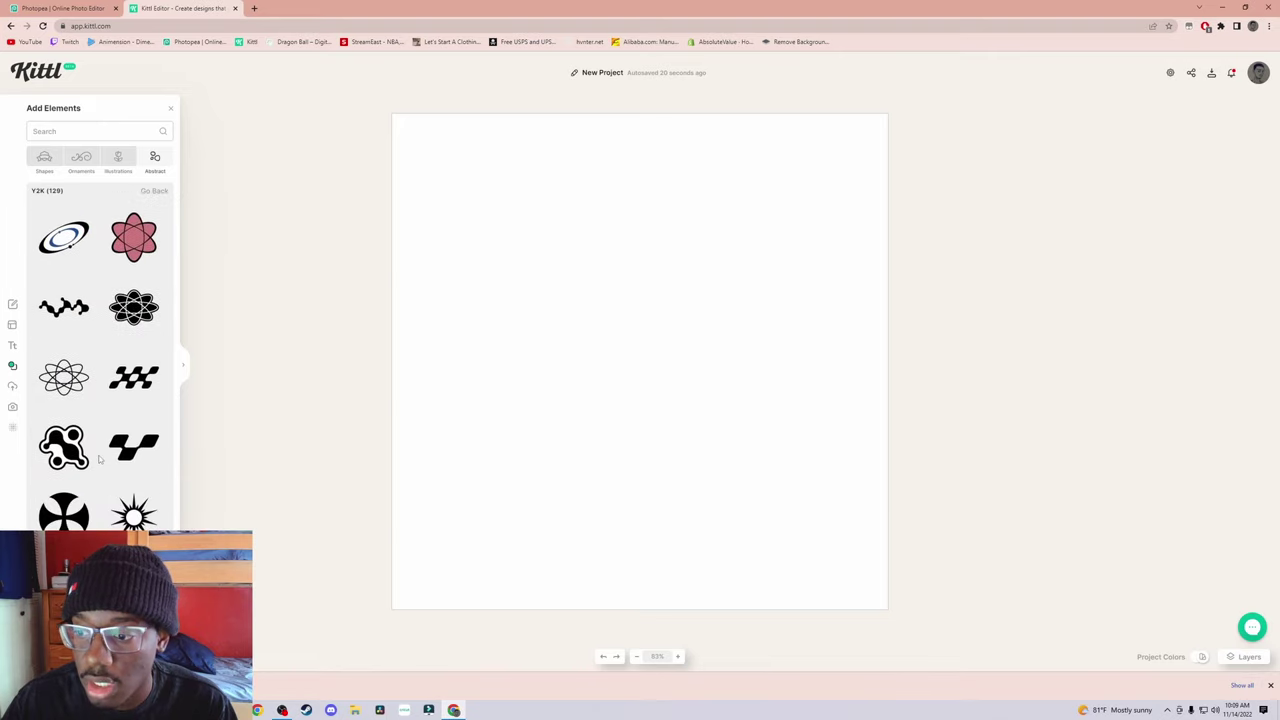
scroll(105, 459, "up", 10)
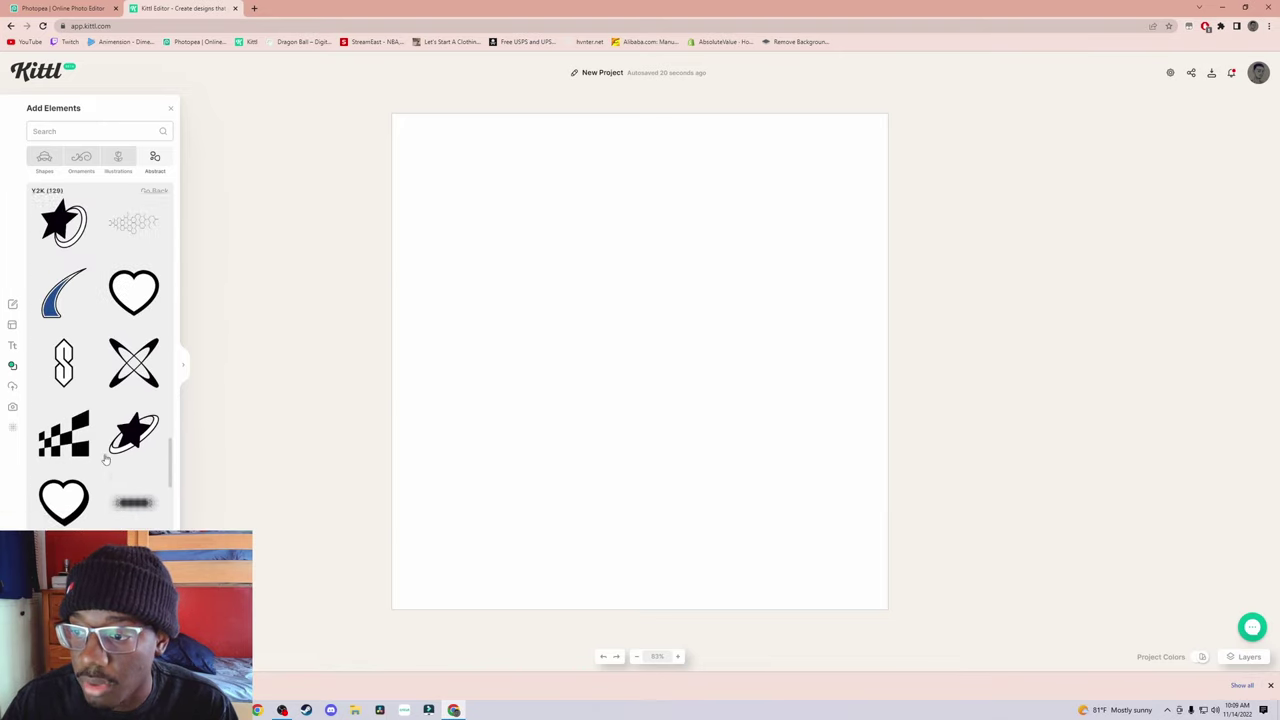
scroll(105, 459, "up", 5)
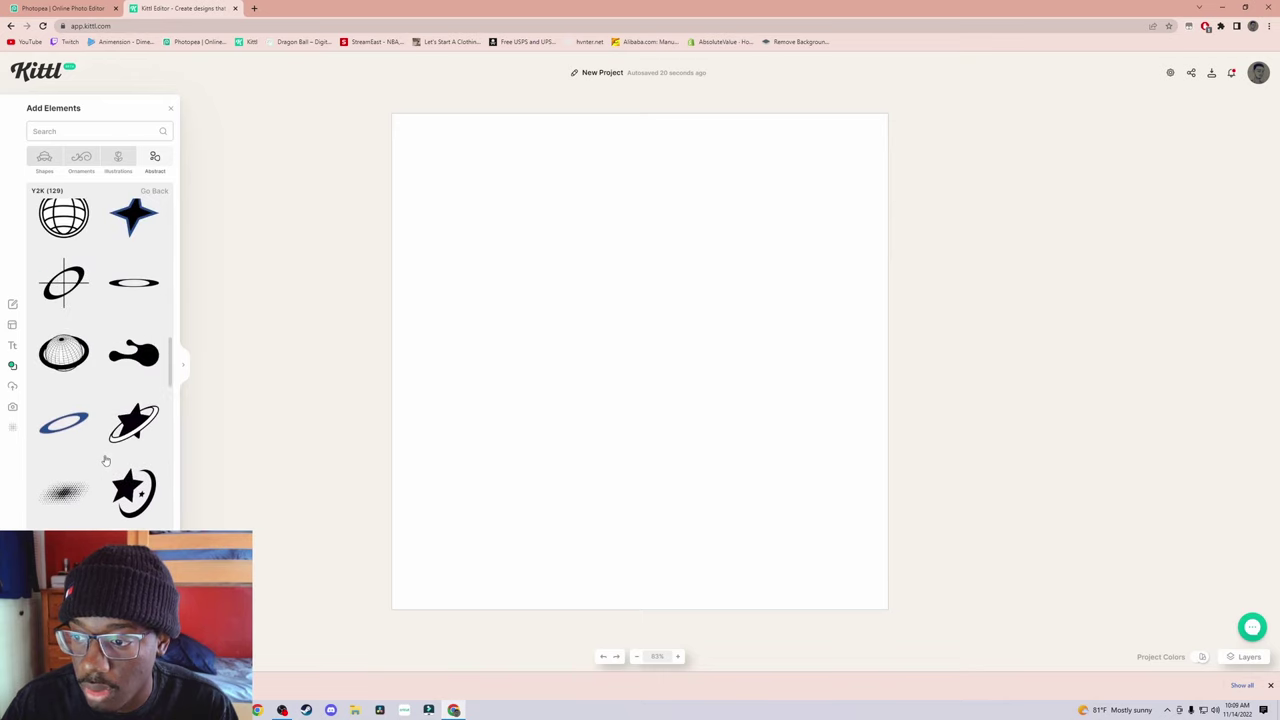
scroll(108, 460, "down", 2)
scroll(108, 460, "down", 1)
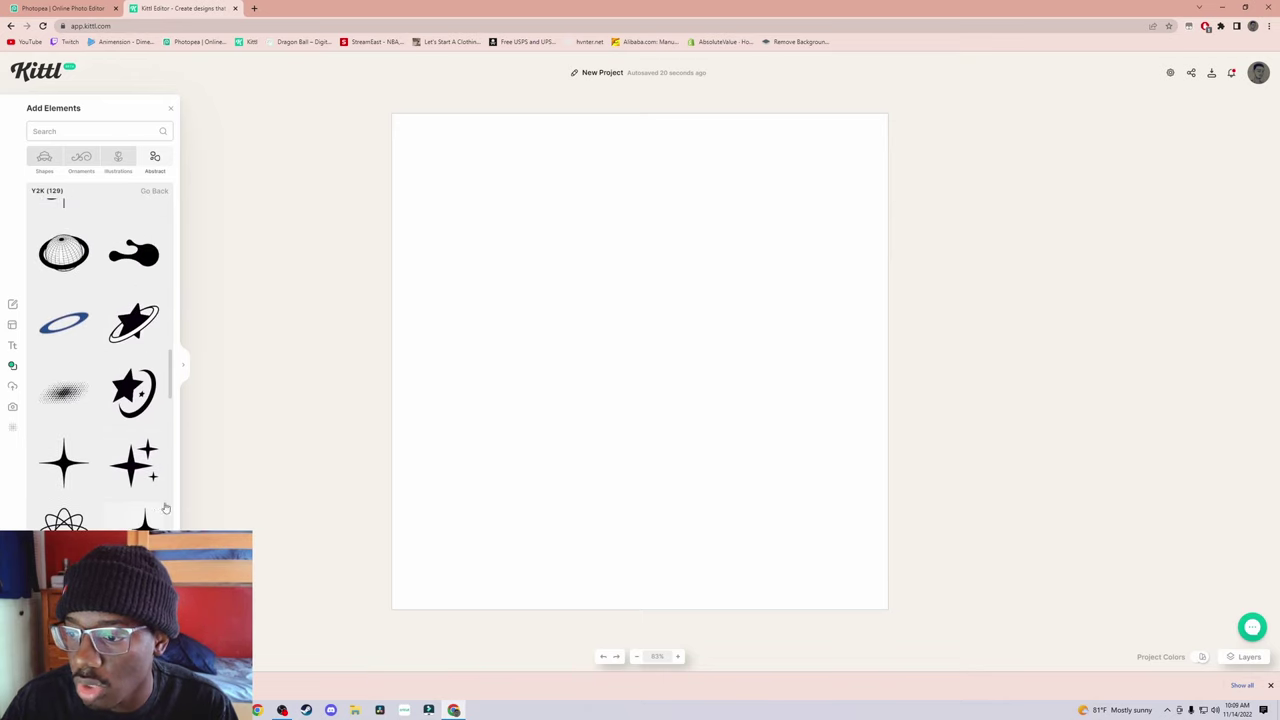
scroll(125, 470, "up", 3)
scroll(142, 482, "down", 2)
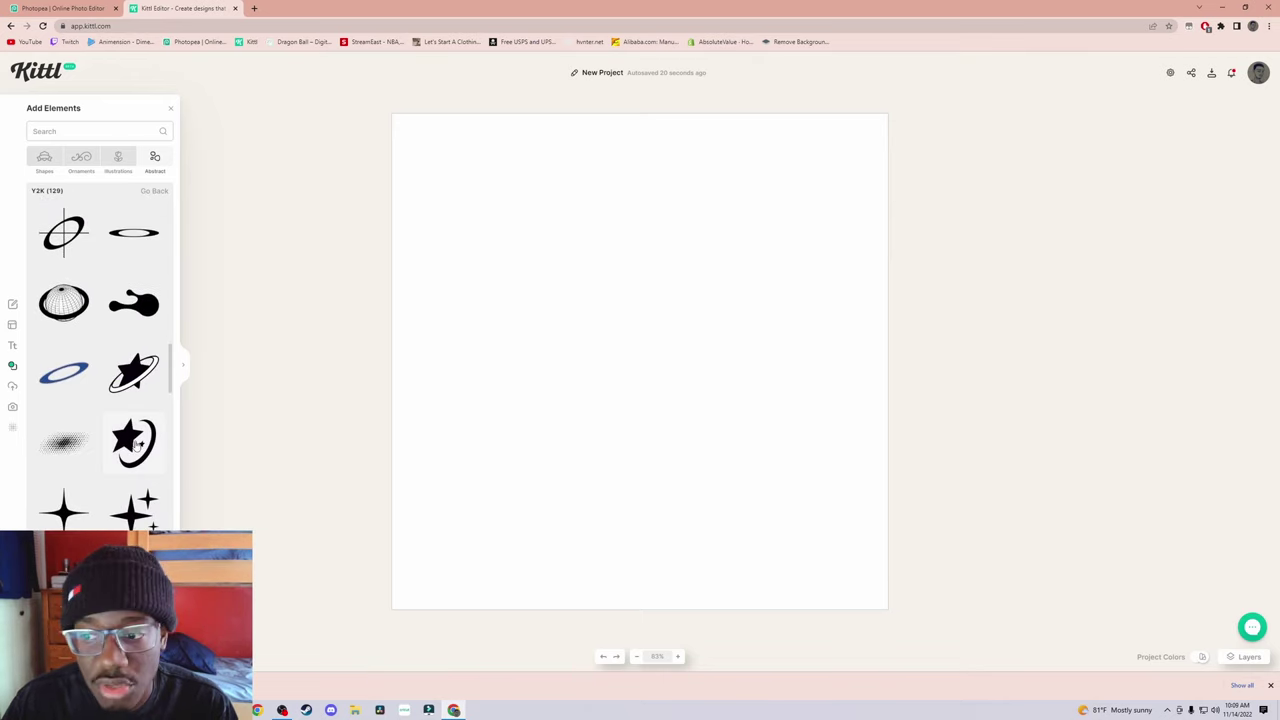
scroll(105, 434, "down", 5)
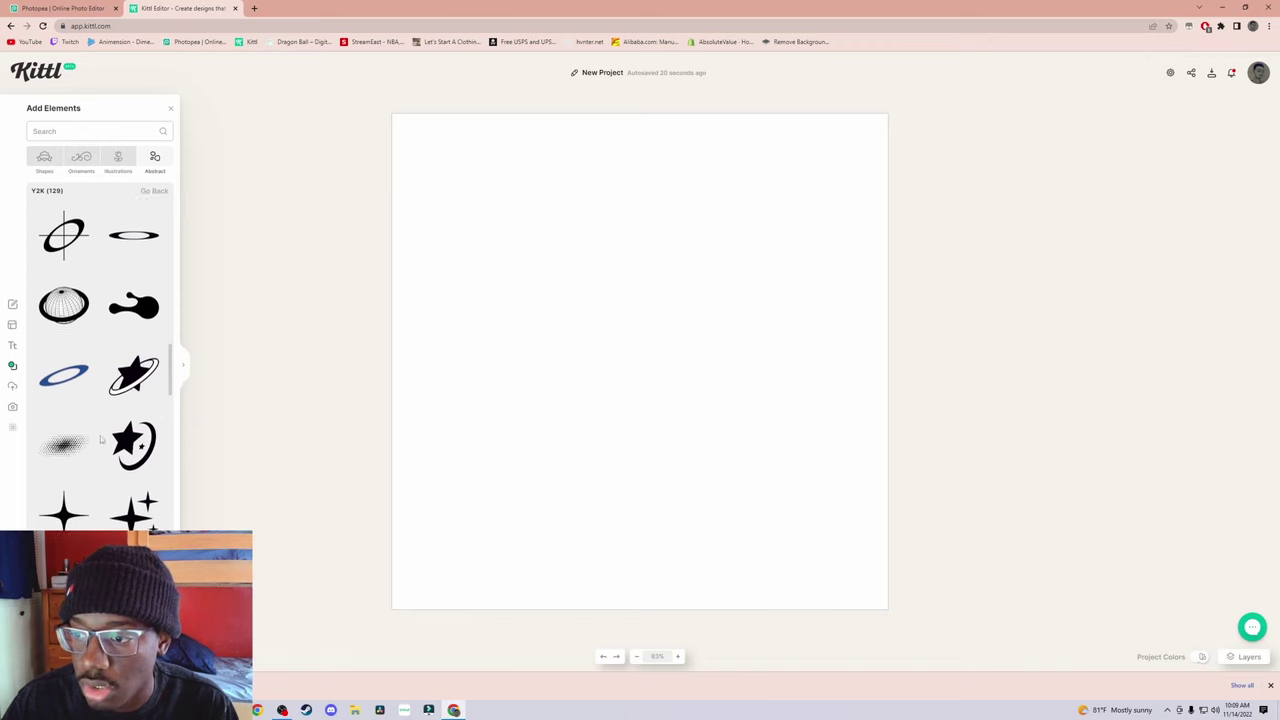
scroll(113, 430, "up", 3)
scroll(120, 430, "up", 3)
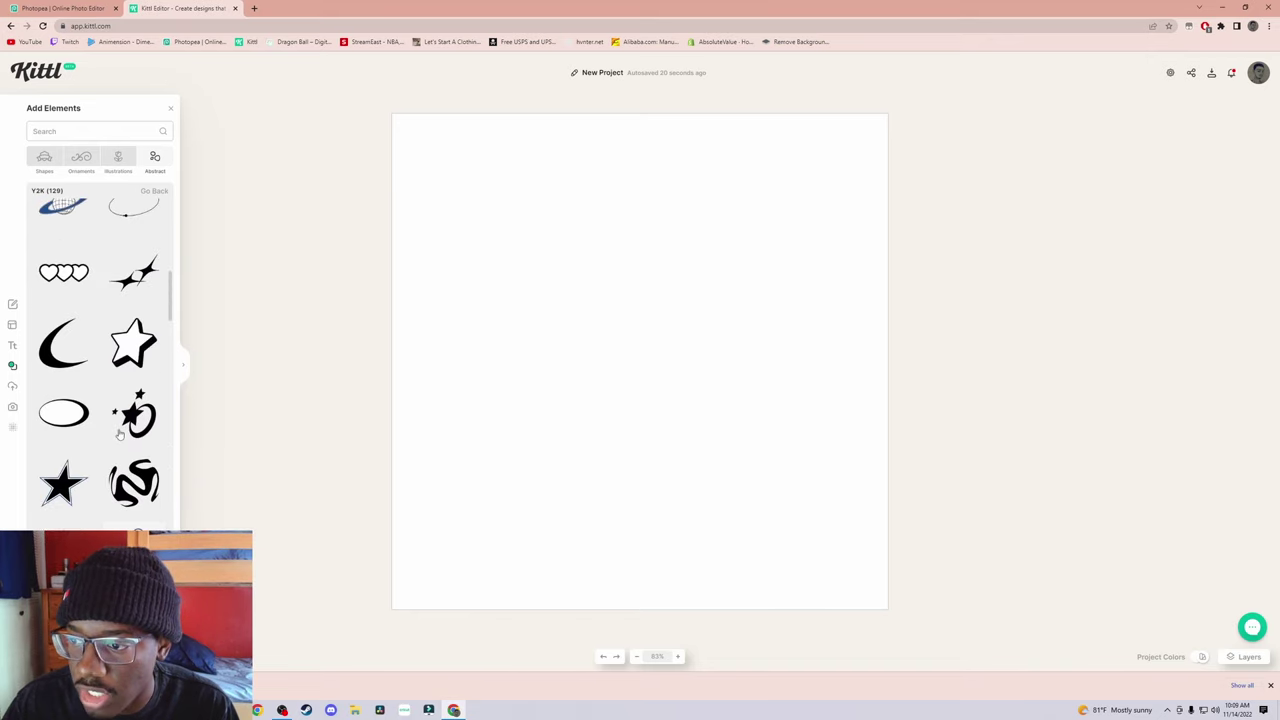
Step: Add the outlined star with the thick black 3D edge to the canvas, resize it and position it near the centre
scroll(122, 430, "up", 1)
left_click_drag(135, 500, 820, 460)
left_click_drag(632, 337, 811, 529)
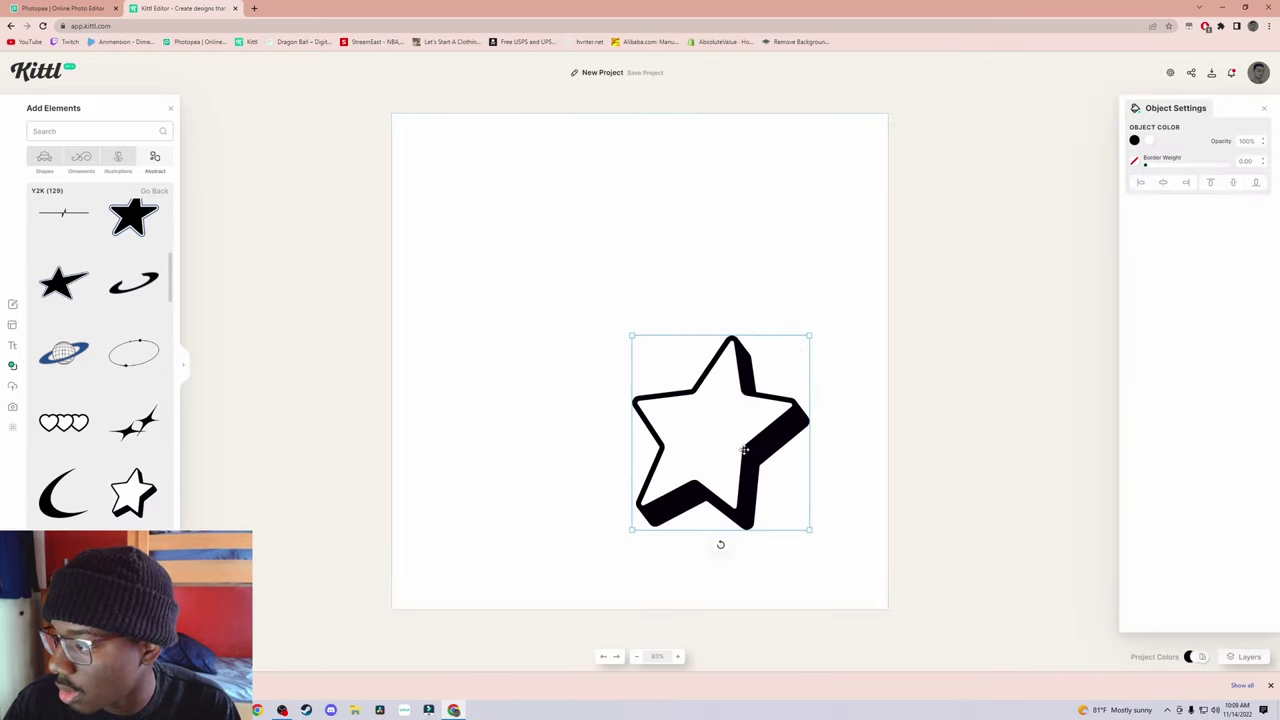
left_click_drag(745, 460, 684, 390)
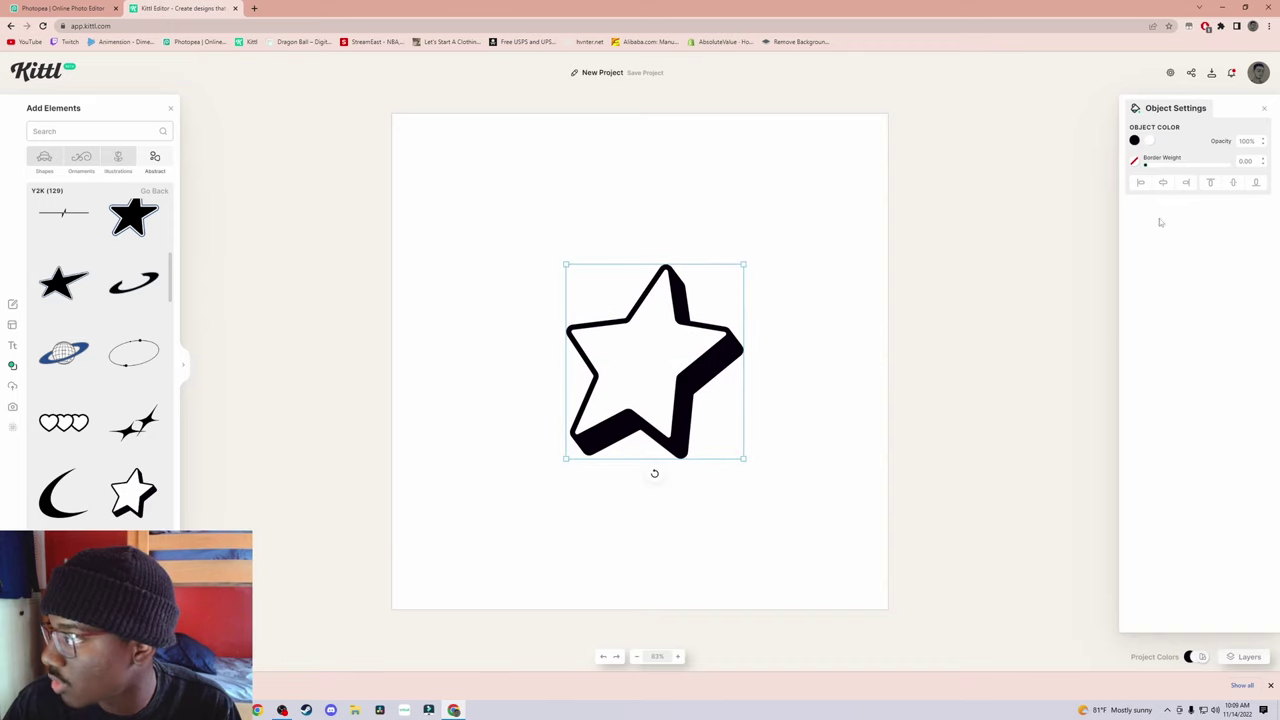
Step: Download the star design as a PNG and dismiss the credit reminder
left_click(1264, 108)
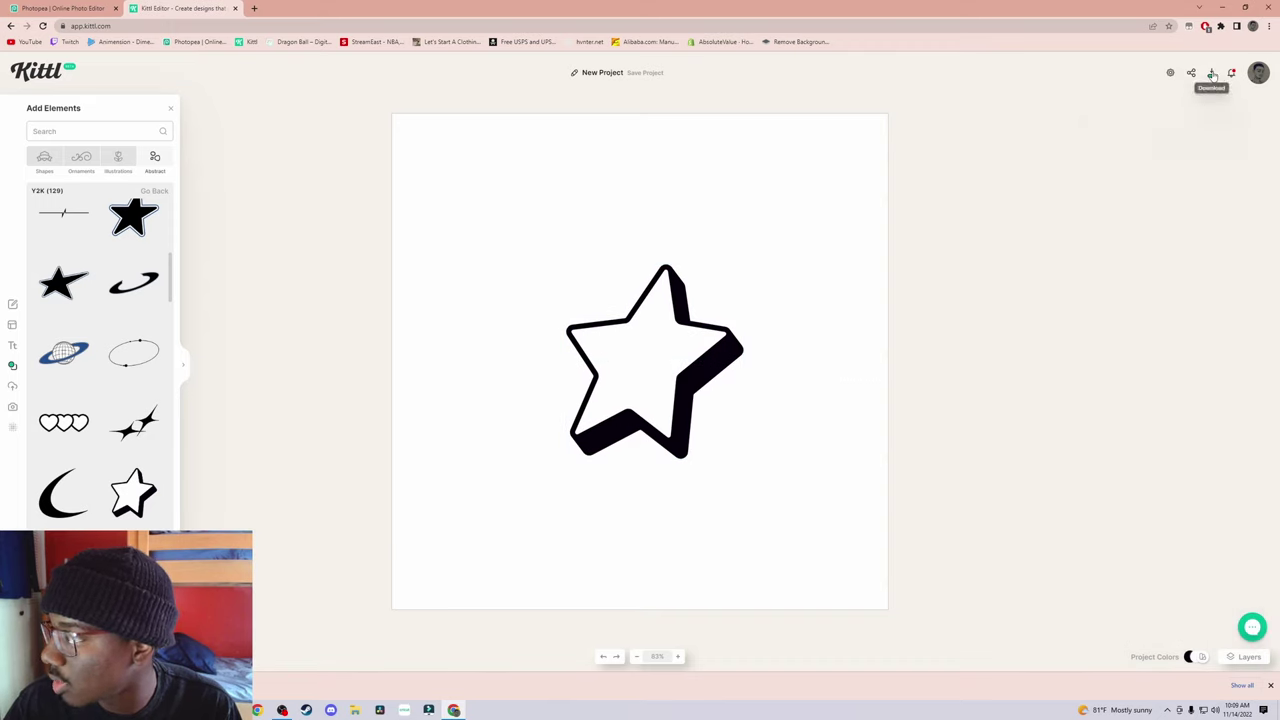
left_click(1212, 74)
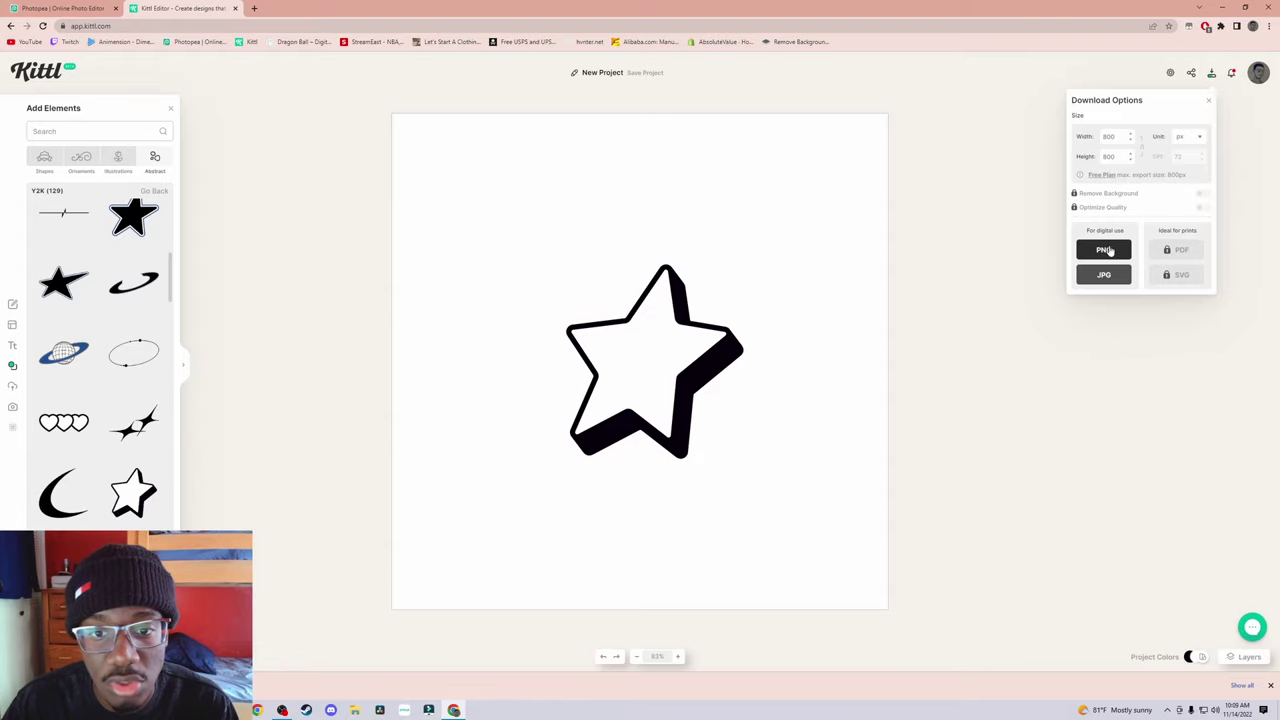
left_click(1104, 251)
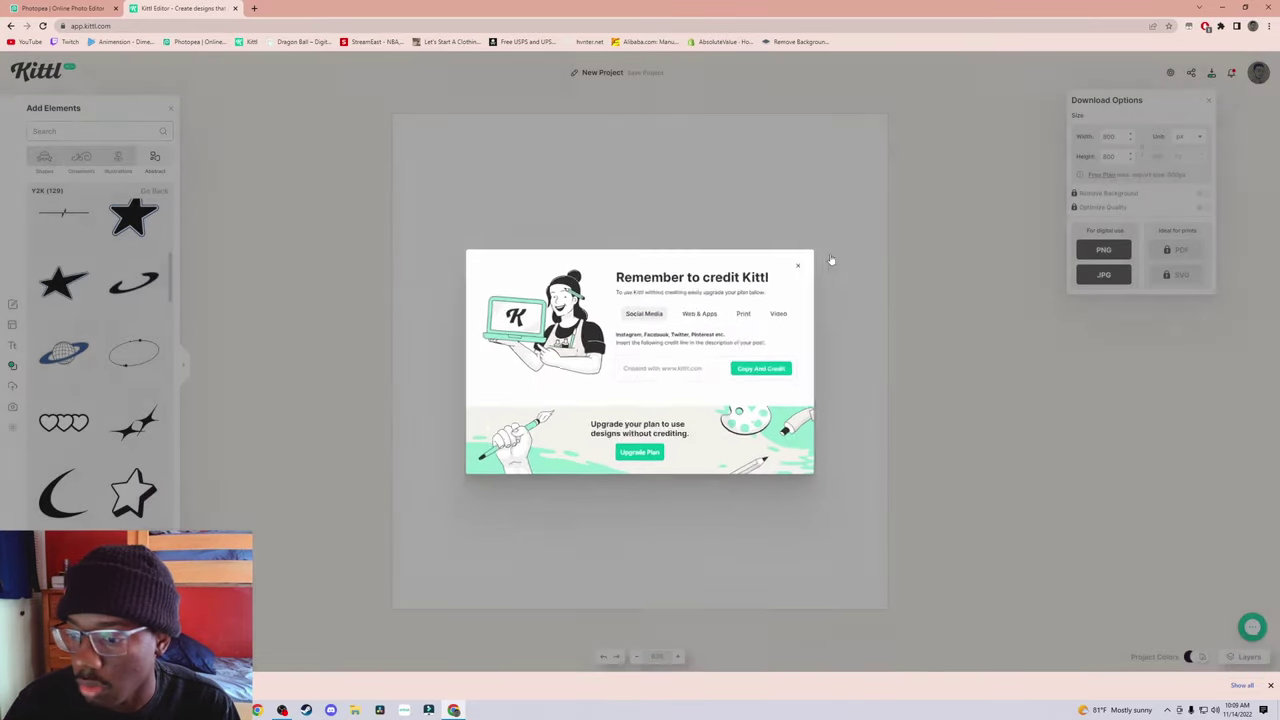
left_click(826, 251)
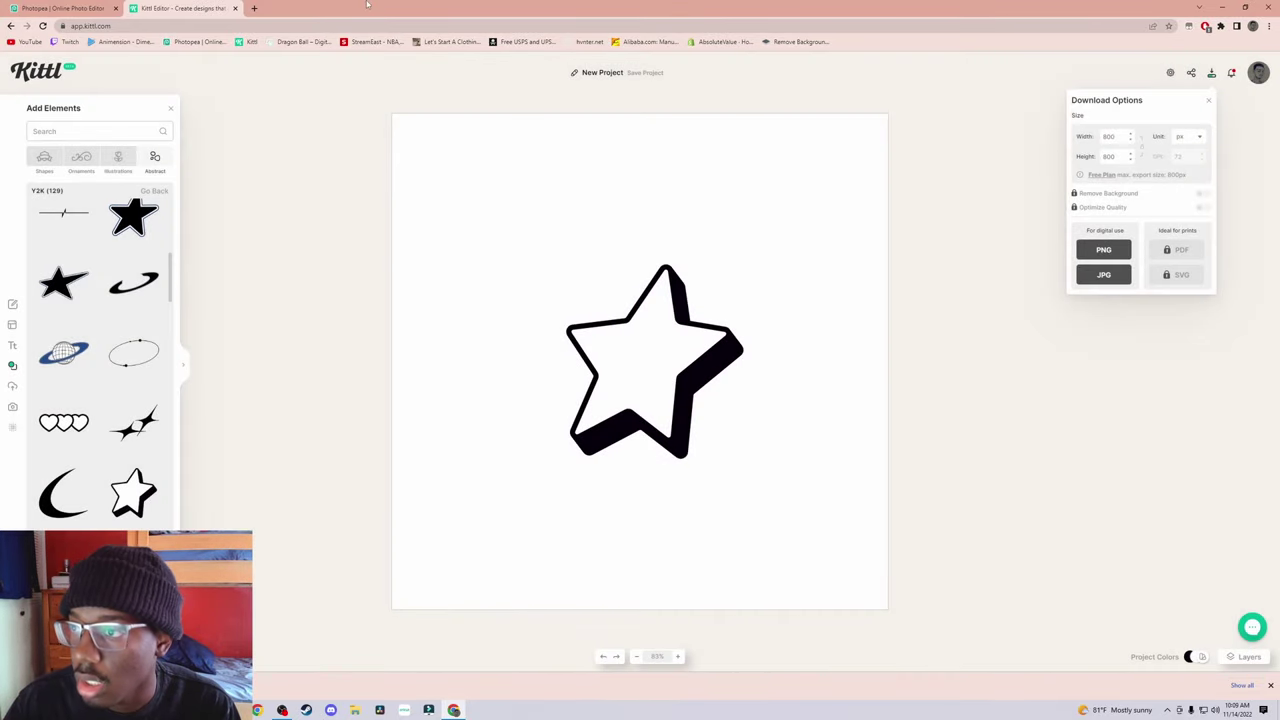
Step: Open remove.bg in a new browser tab, upload the star PNG to remove its background, and download the preview-size result
left_click(253, 8)
left_click(798, 41)
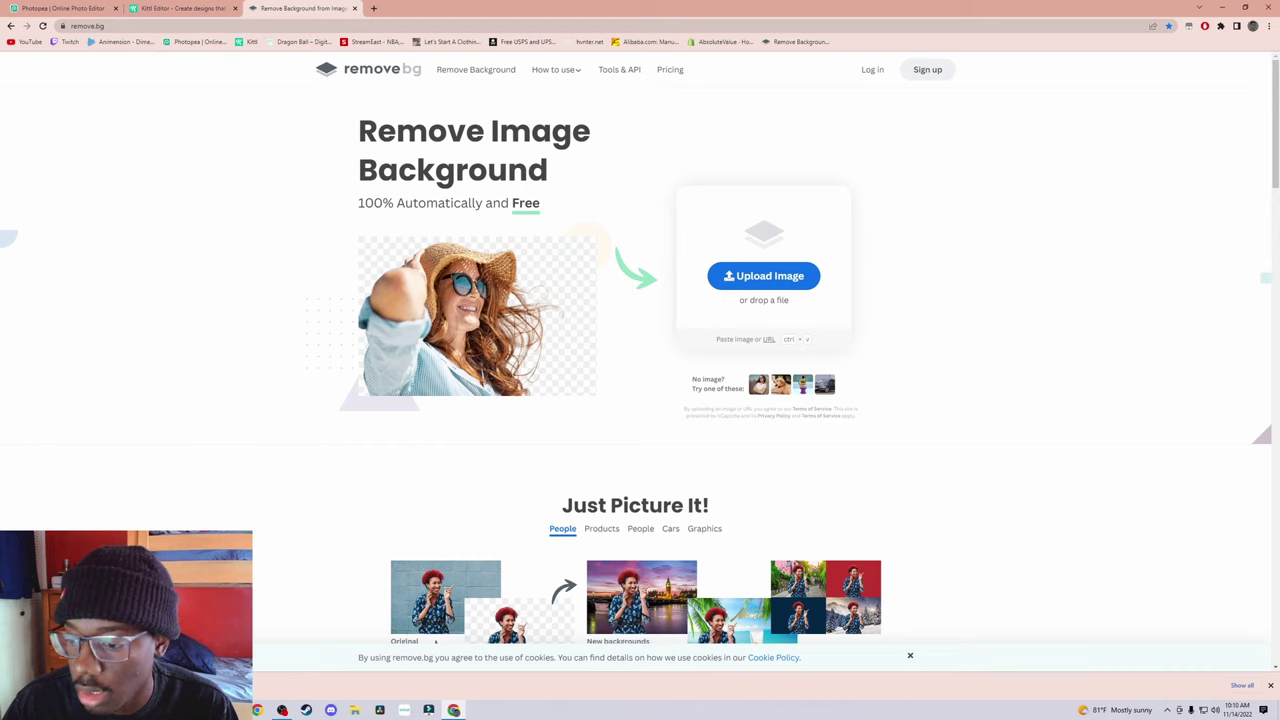
left_click_drag(150, 600, 670, 317)
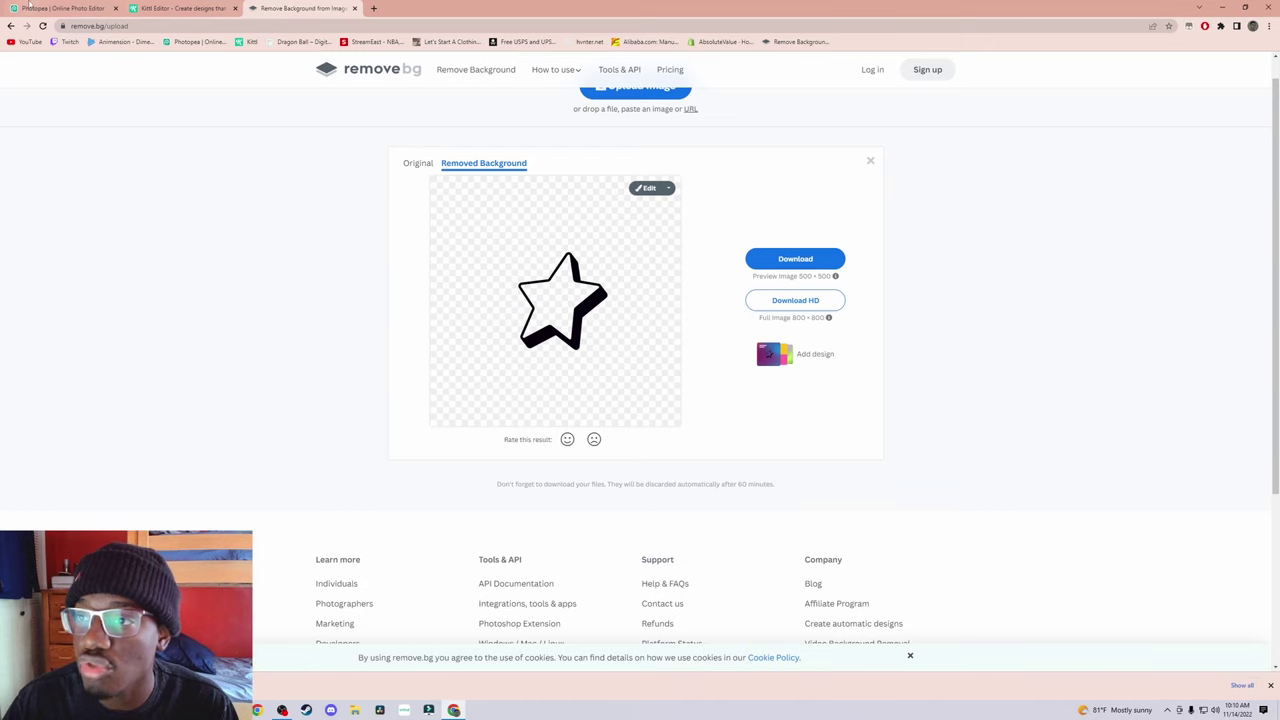
key("ctrl+1")
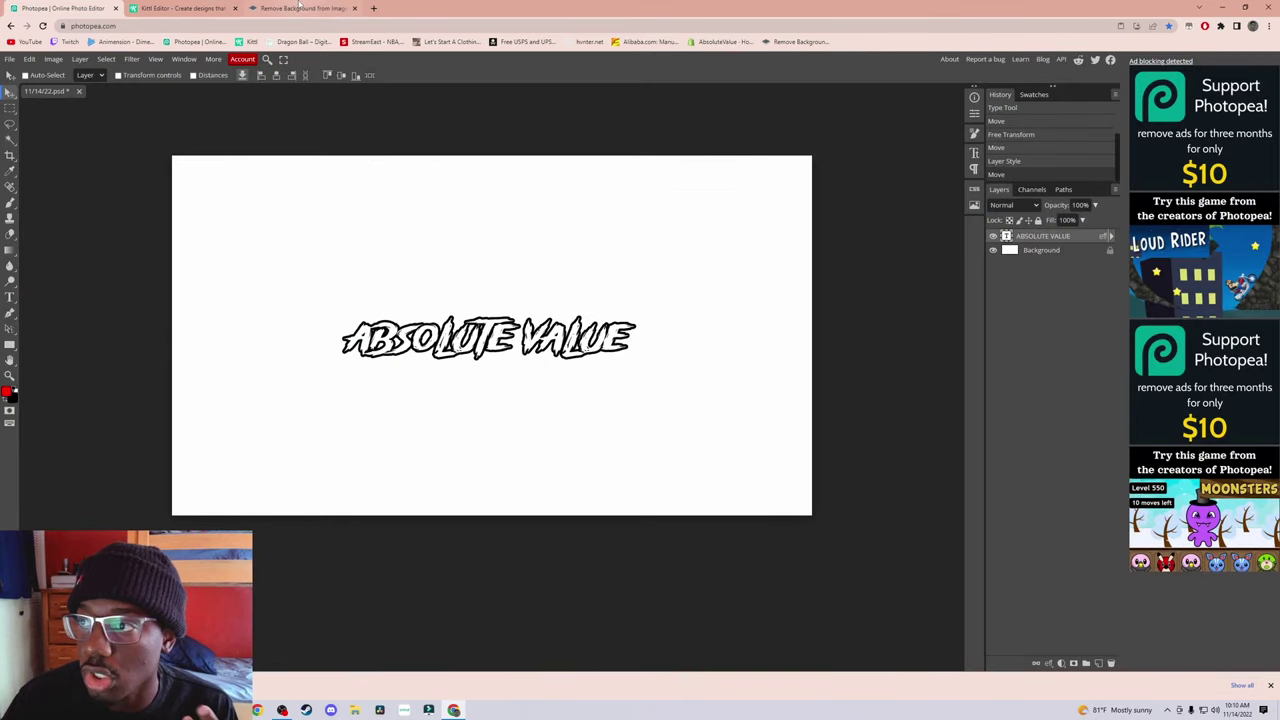
key("ctrl+3")
left_click(794, 262)
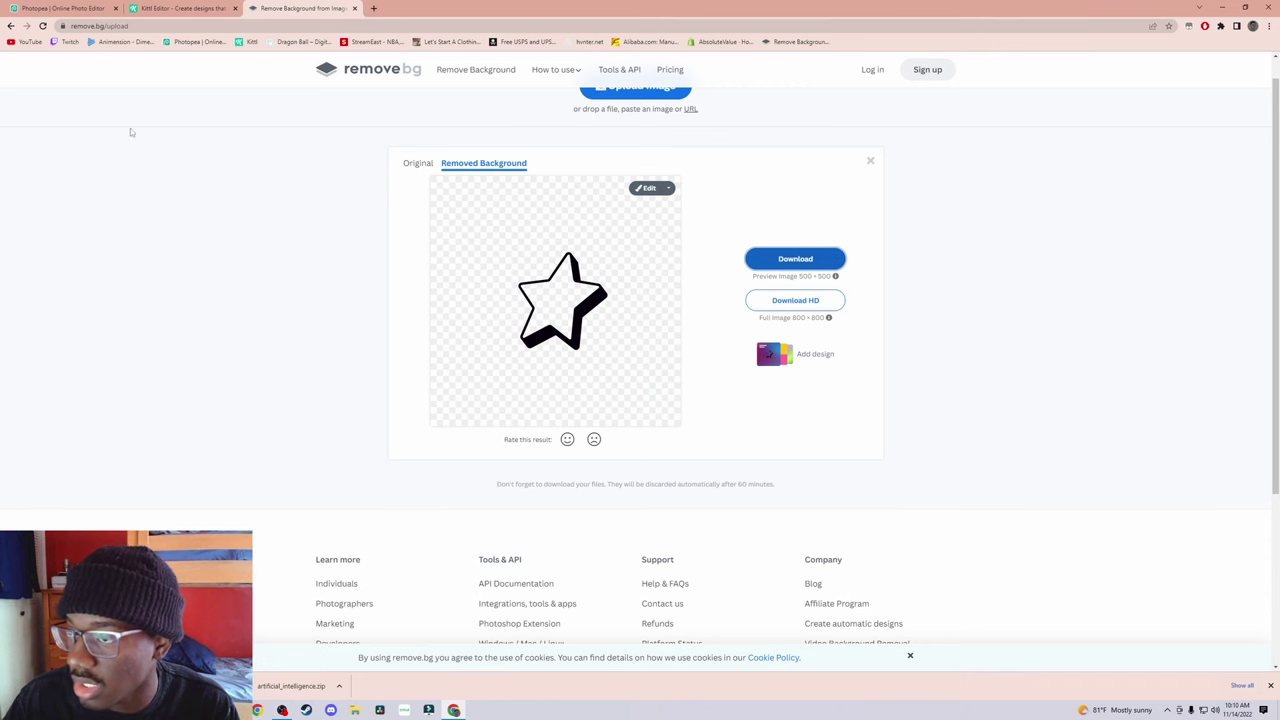
Step: Switch to Photopea, place the downloaded star cutout in the design and scale it to a small star below the ABSOLUTE VALUE text
left_click(60, 8)
left_click_drag(290, 686, 483, 450)
left_click_drag(503, 370, 523, 420)
Step: Add a Color Overlay to the Background layer, testing black and yellow before applying white (ffffff)
right_click(1017, 270)
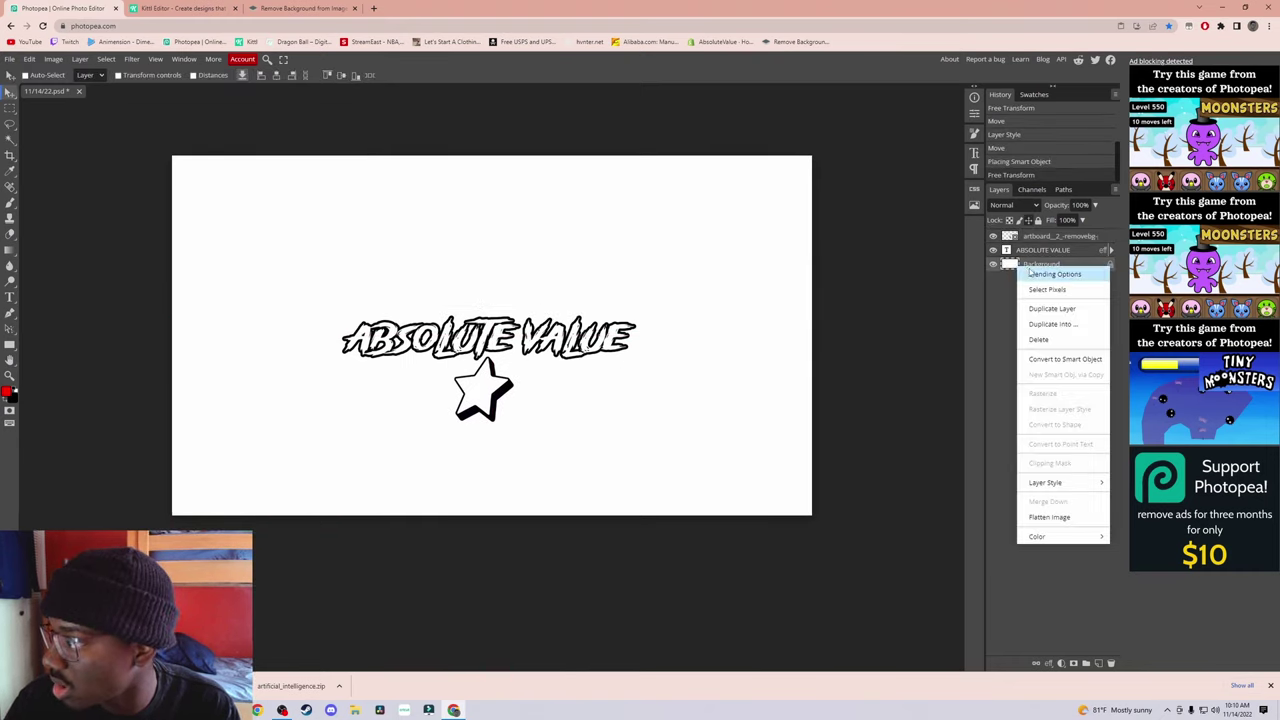
left_click(1032, 276)
left_click(110, 261)
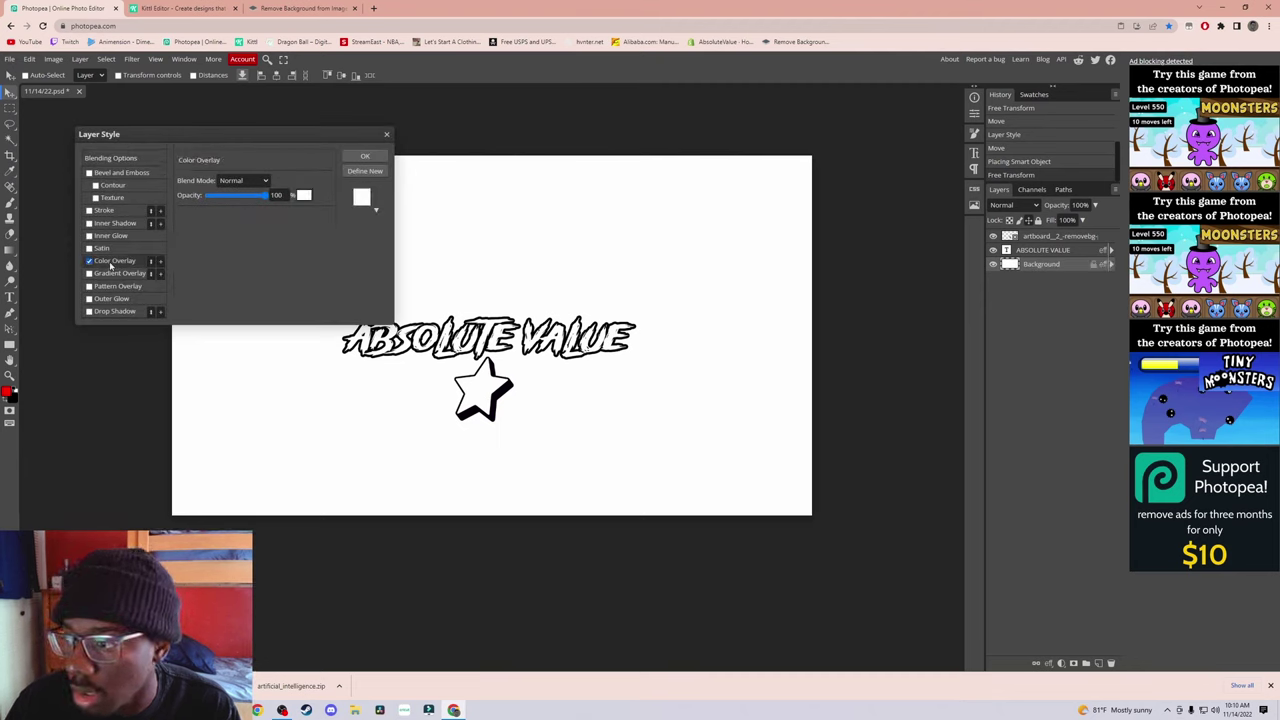
left_click(306, 196)
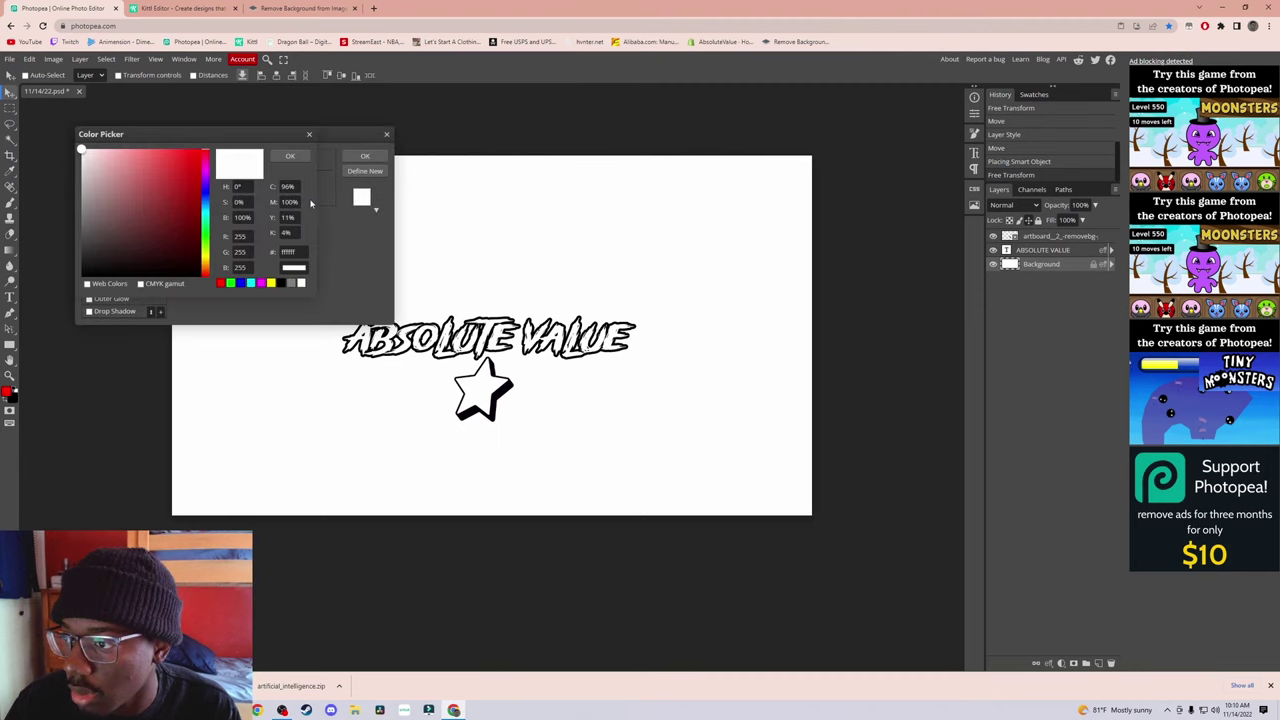
left_click(280, 284)
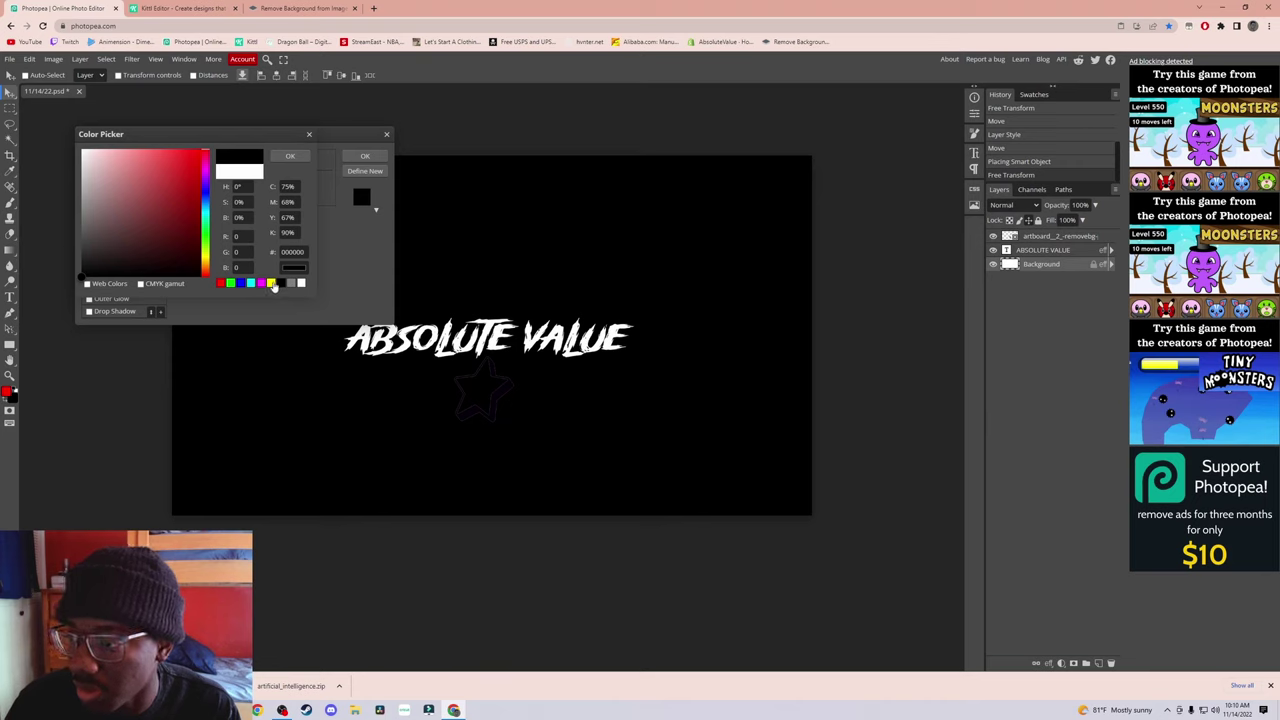
left_click(271, 284)
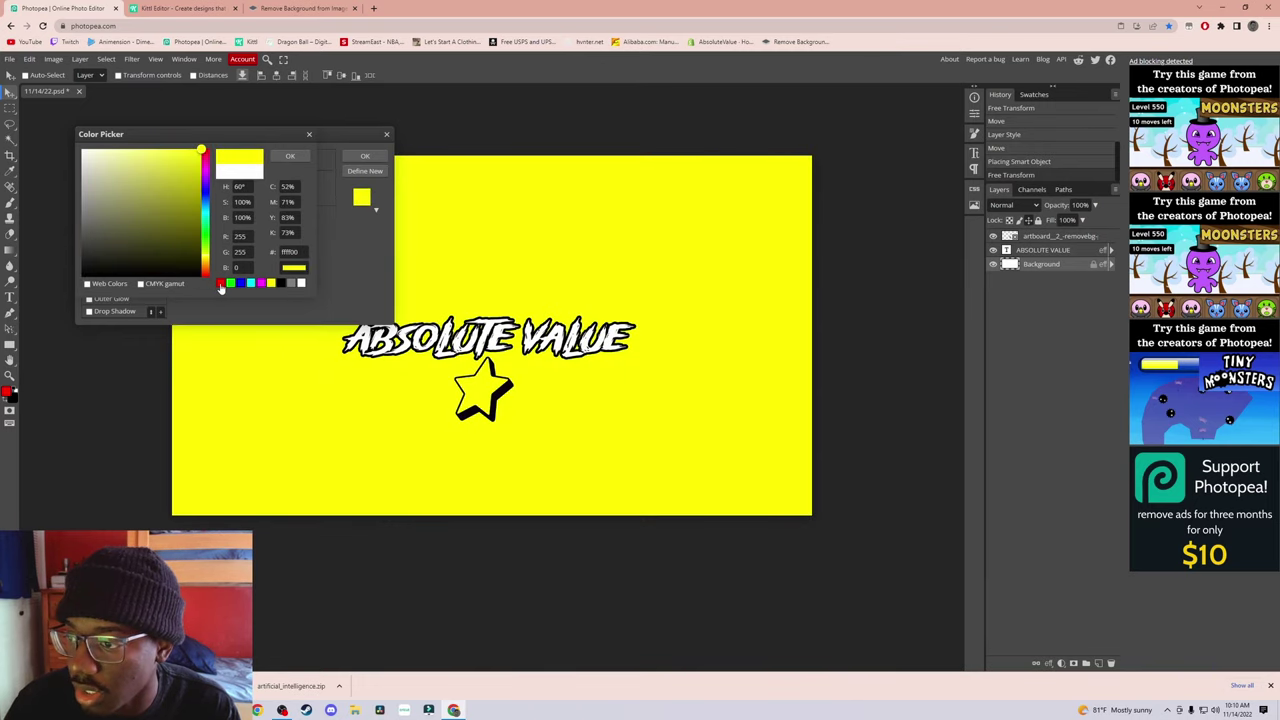
left_click(300, 284)
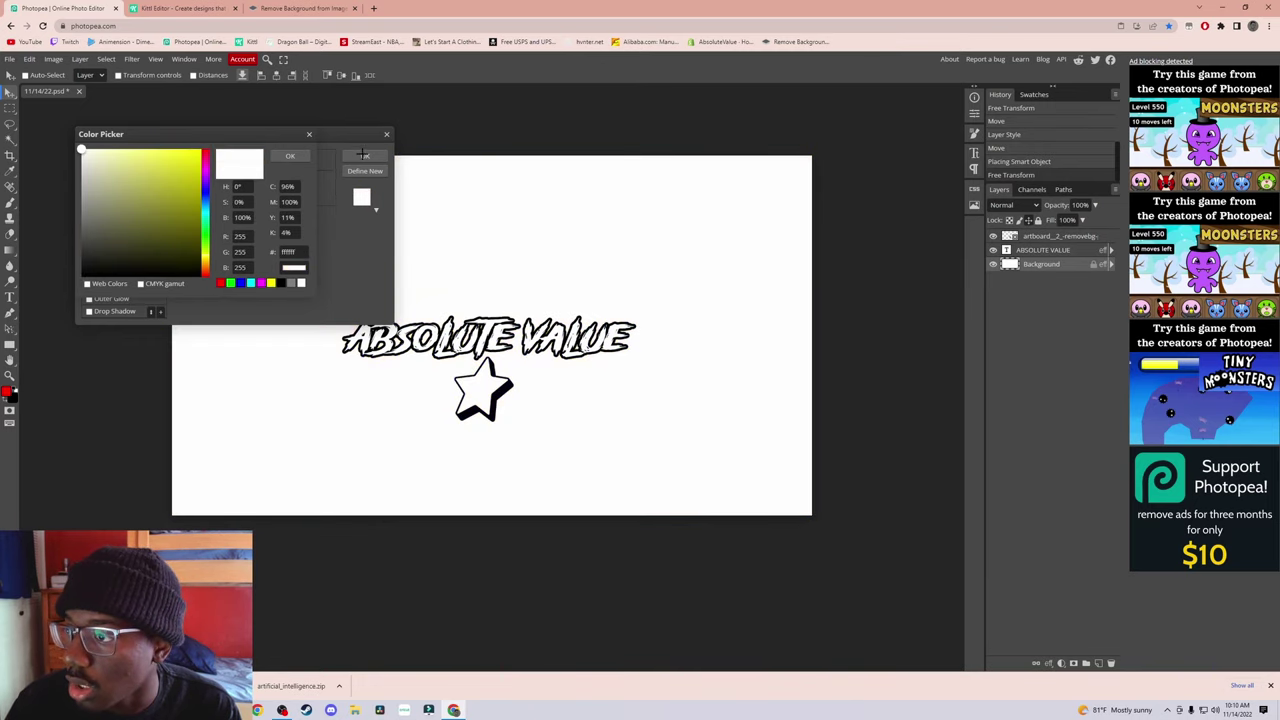
left_click(290, 156)
left_click(364, 155)
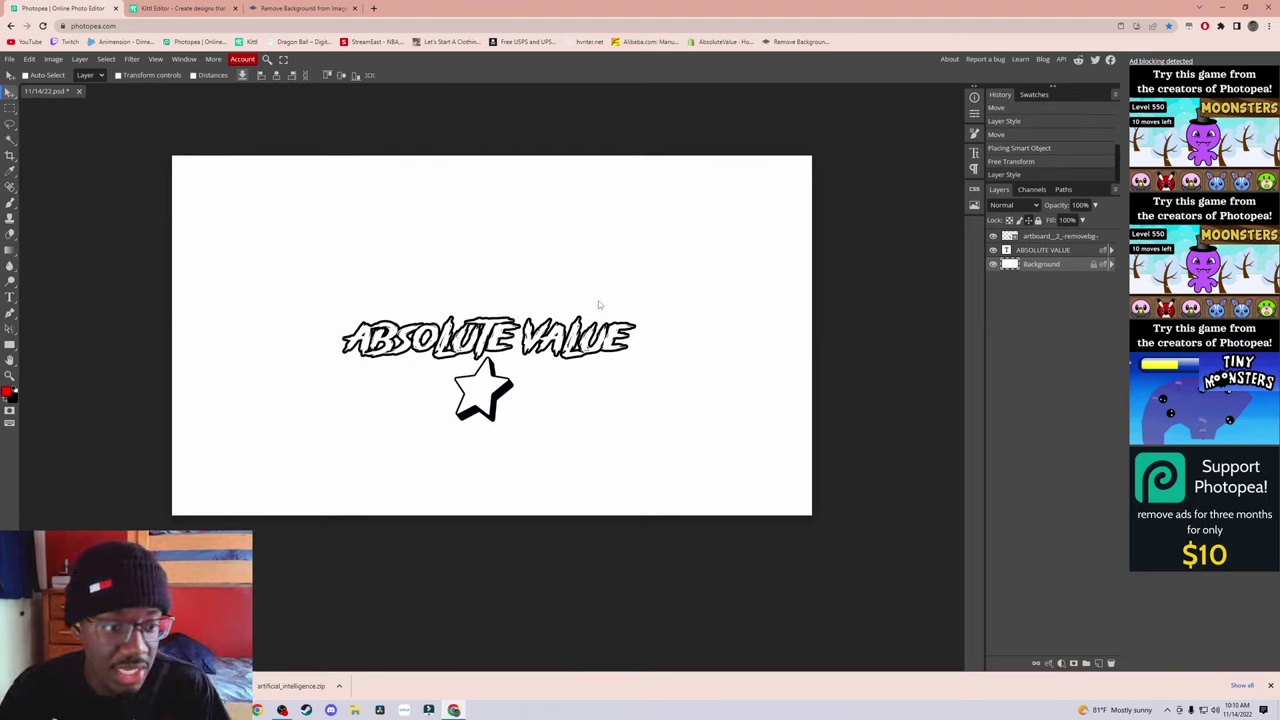
Step: Select the star layer, then switch to the Kittl tab and look through more Y2K elements
left_click(1026, 239)
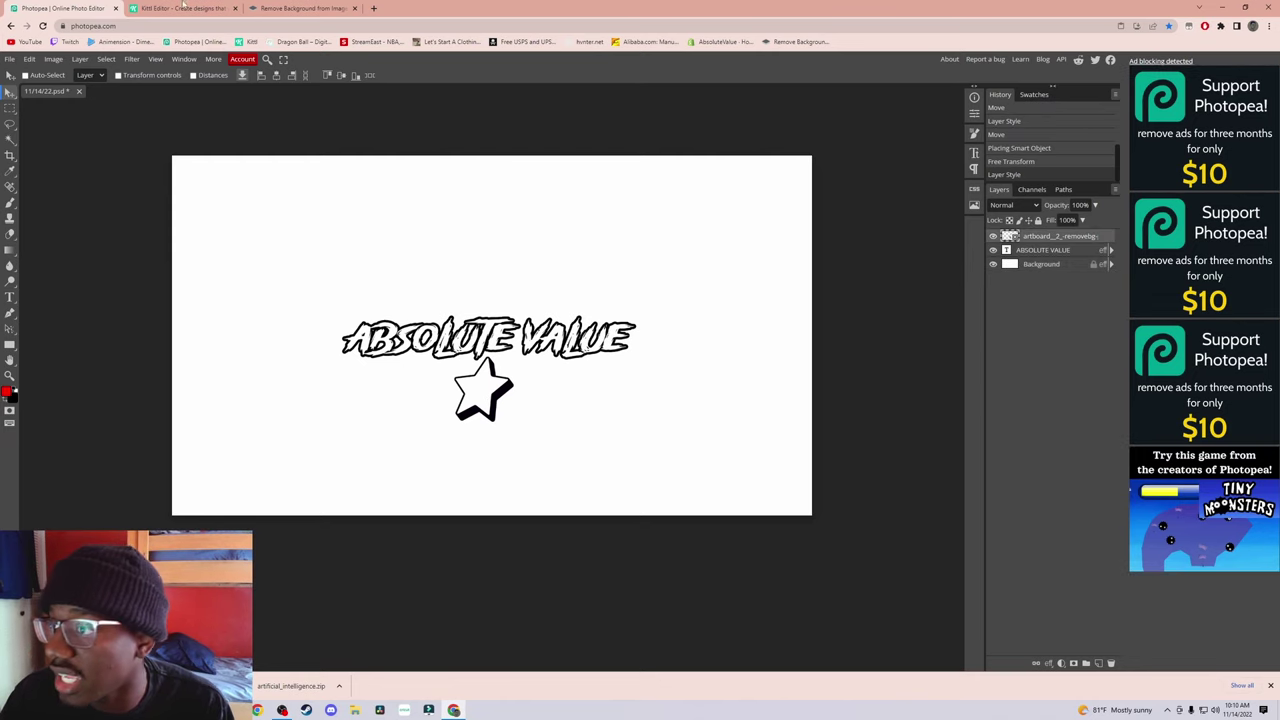
left_click(183, 8)
scroll(110, 397, "down", 4)
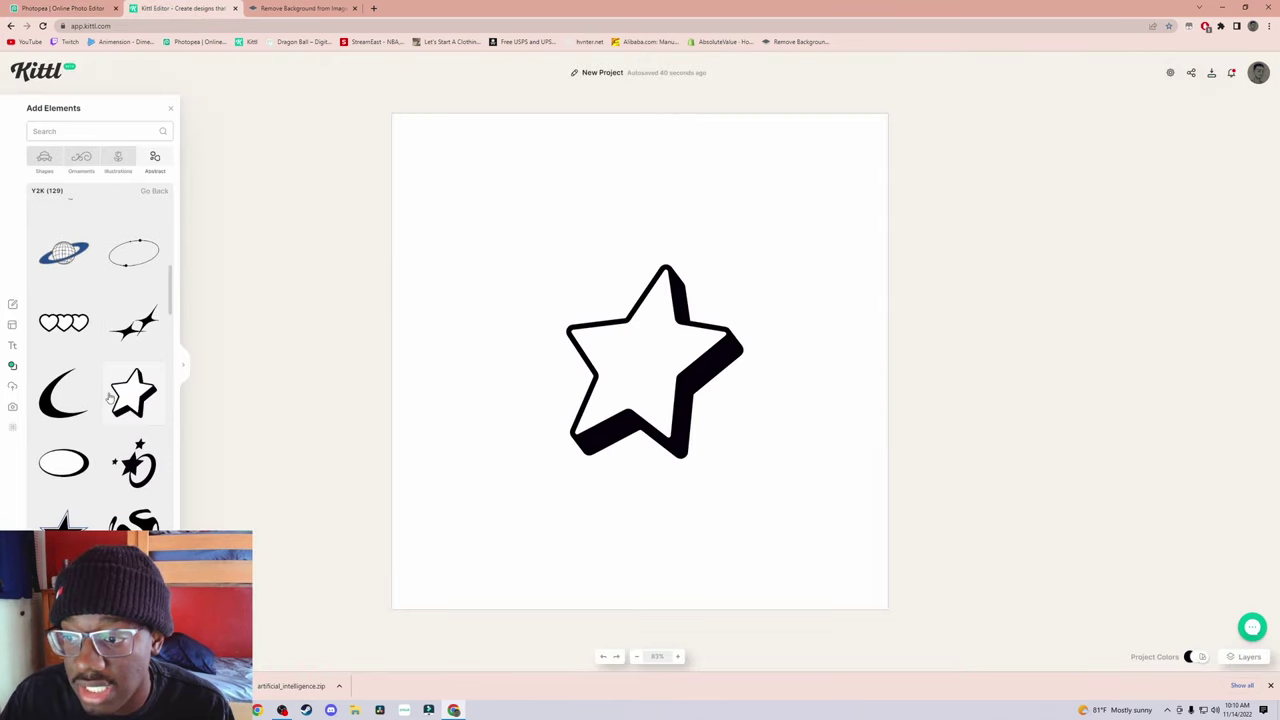
scroll(110, 397, "down", 6)
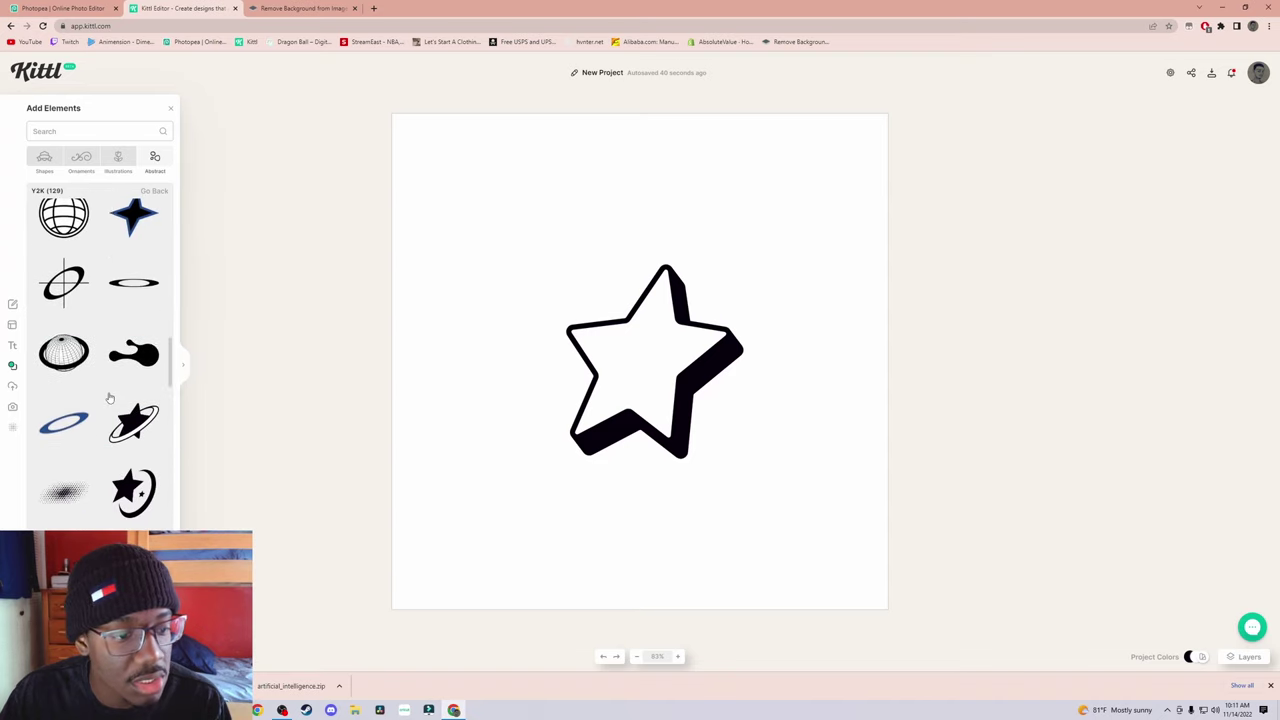
scroll(110, 397, "down", 10)
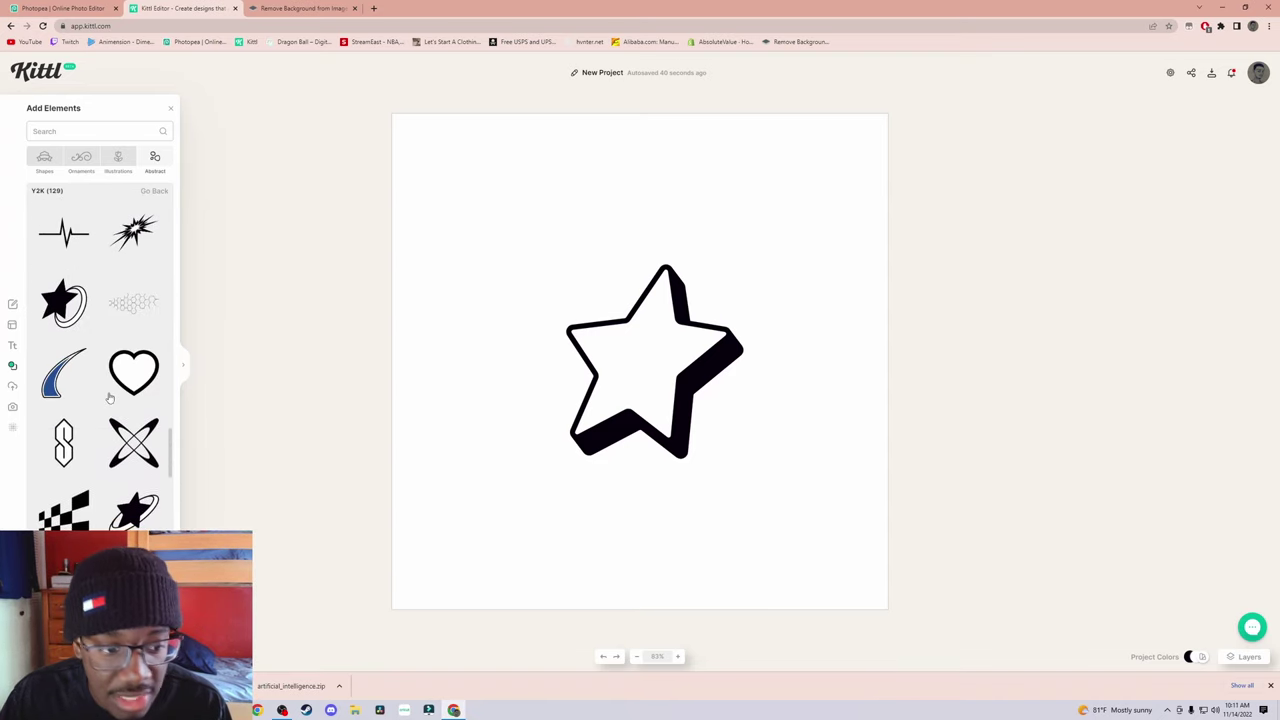
scroll(110, 397, "down", 2)
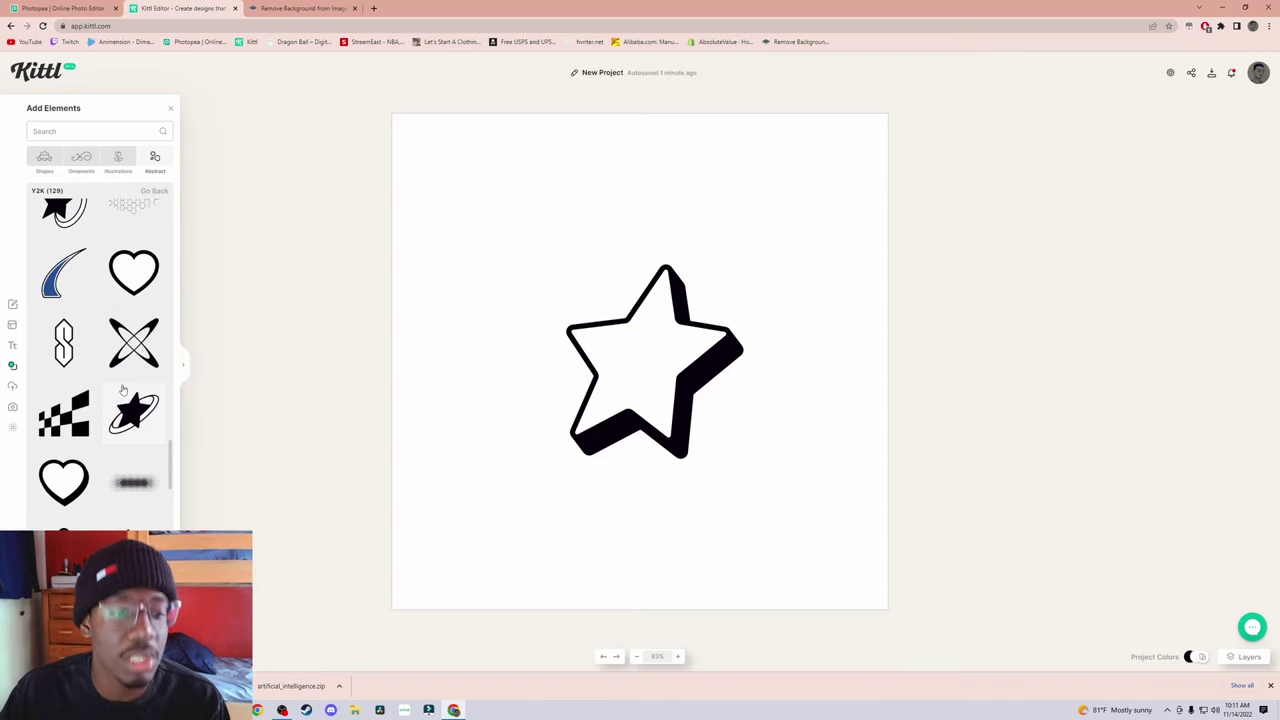
Step: Switch back to Photopea and nudge the star slightly down and to the right below the ABSOLUTE VALUE text
left_click(32, 8)
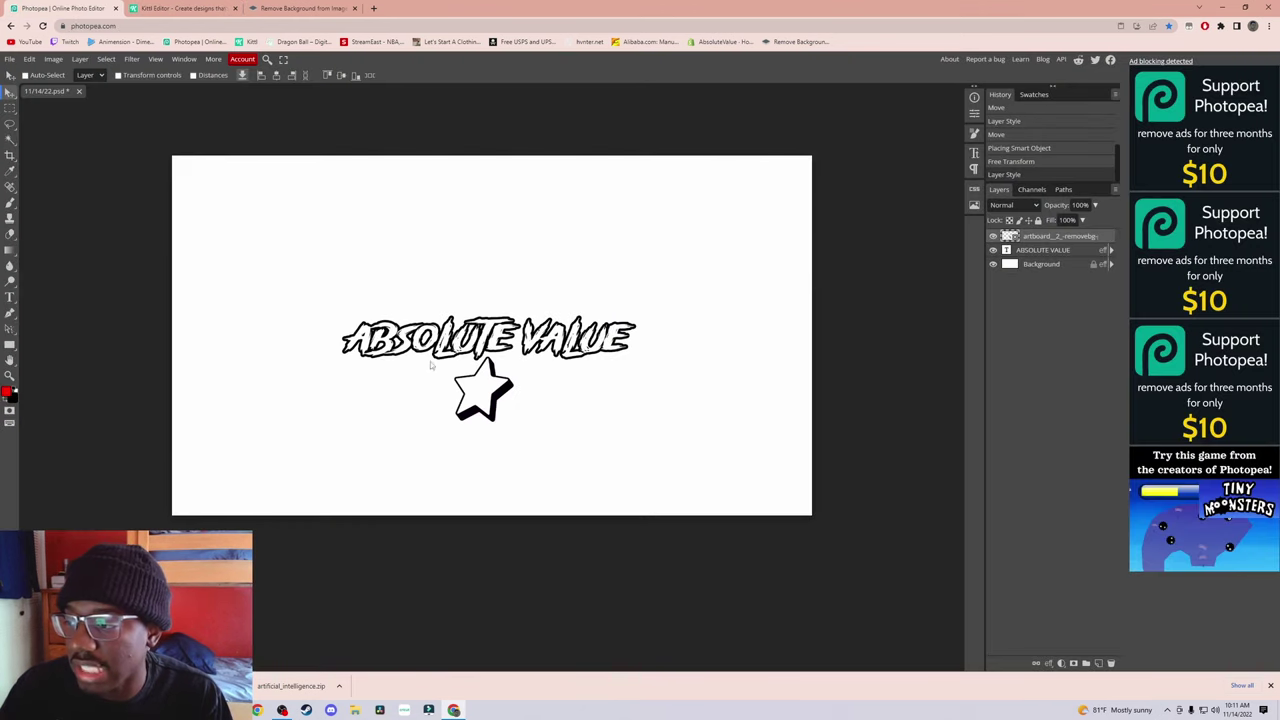
left_click_drag(482, 392, 497, 400)
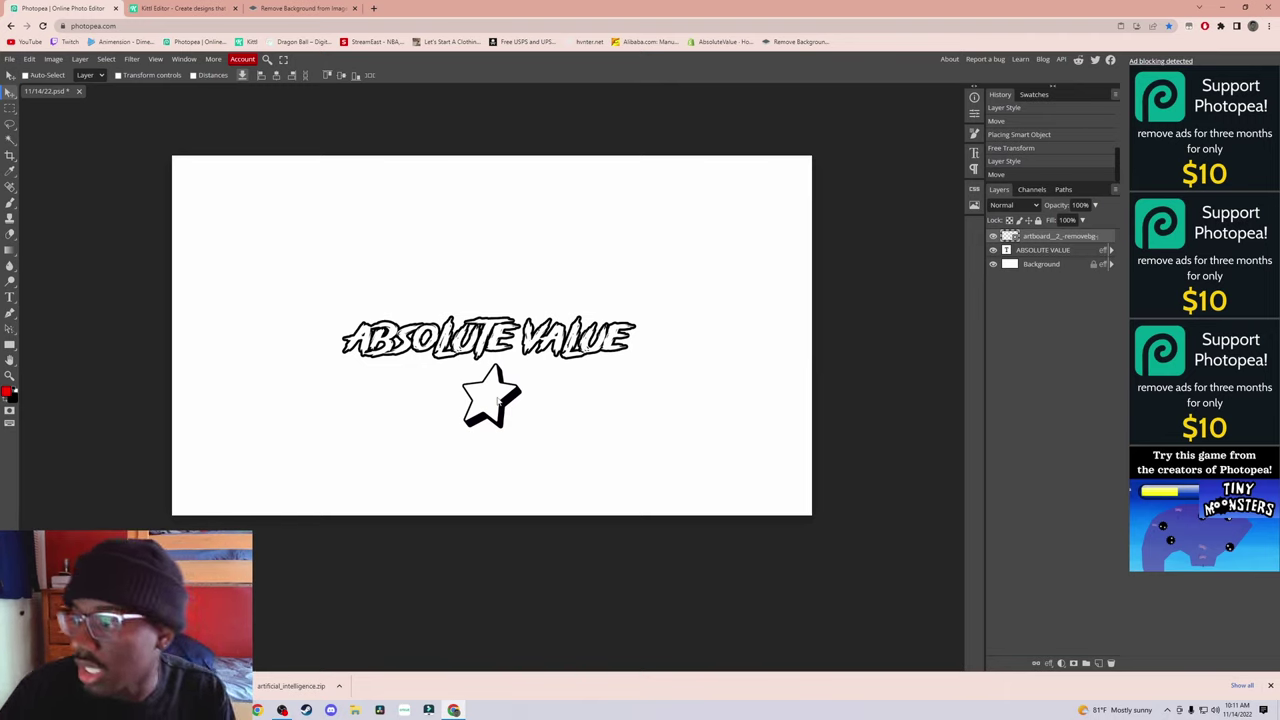
Step: Scale the star to 68.20% and centre it above the ABSOLUTE VALUE text, then shift the text slightly left
left_click_drag(497, 398, 498, 404)
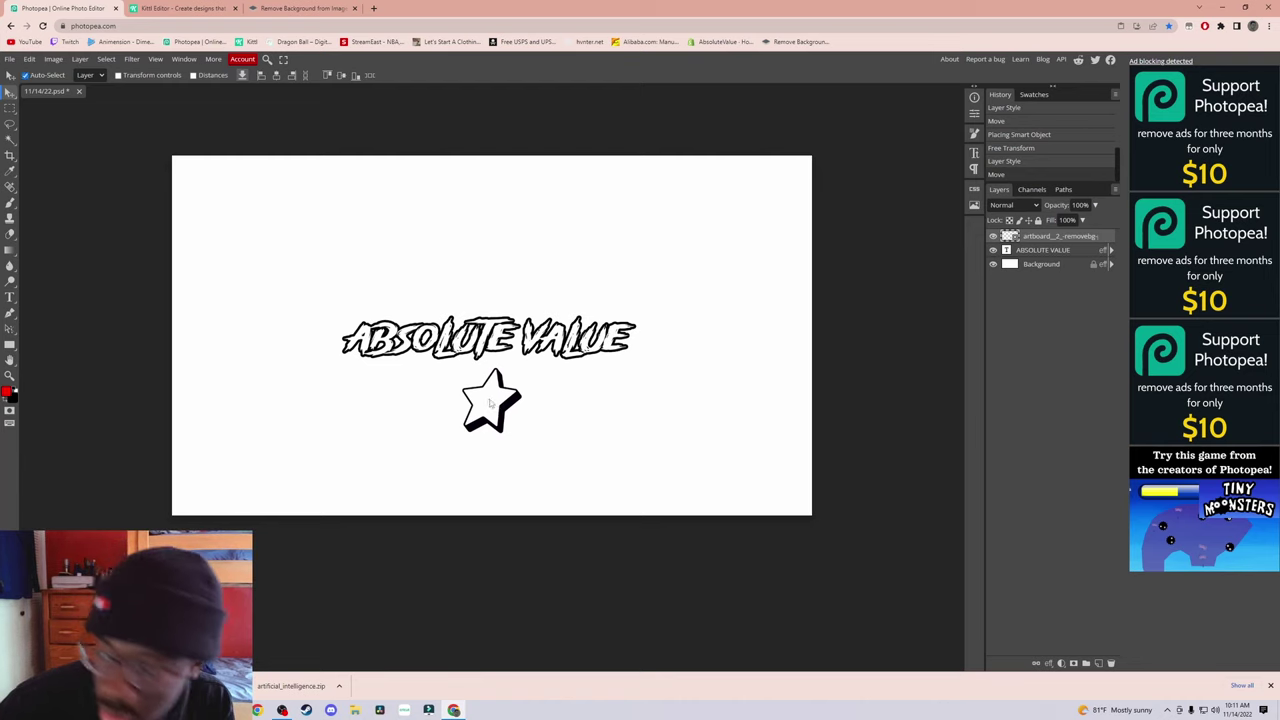
key("ctrl+t")
left_click_drag(570, 318, 507, 382)
left_click_drag(457, 434, 492, 287)
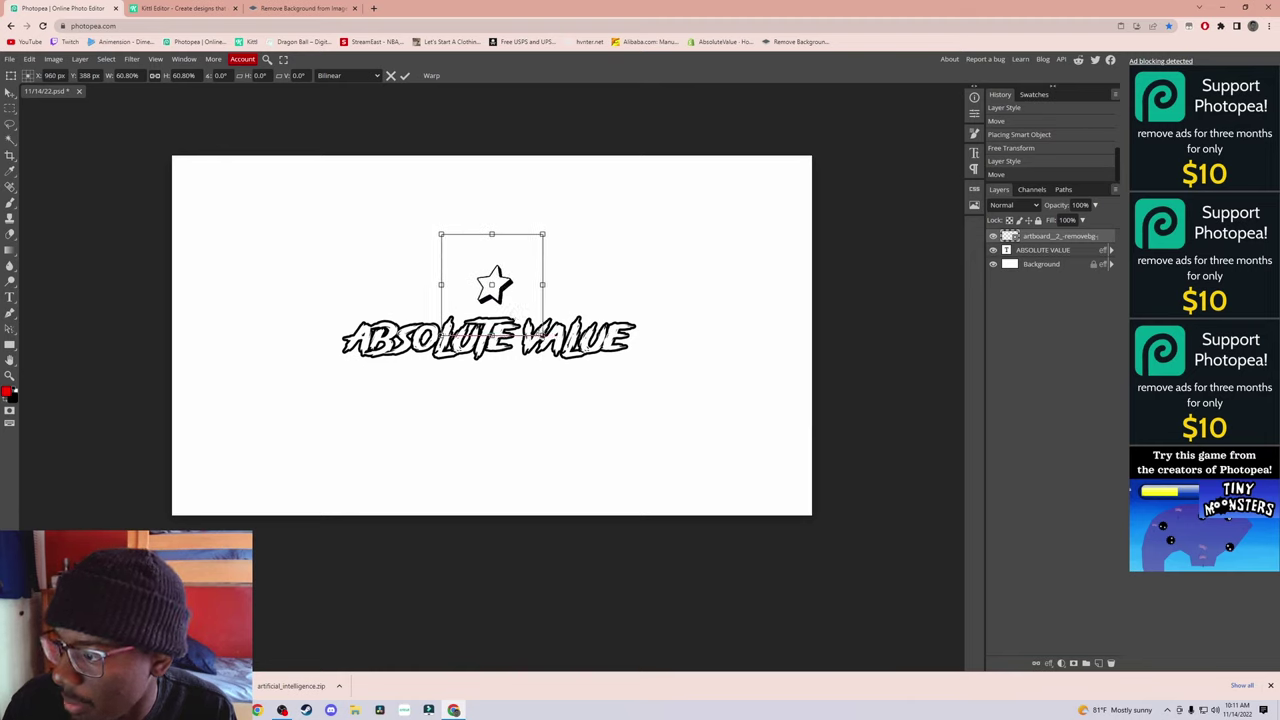
left_click_drag(543, 335, 555, 348)
left_click_drag(528, 298, 521, 289)
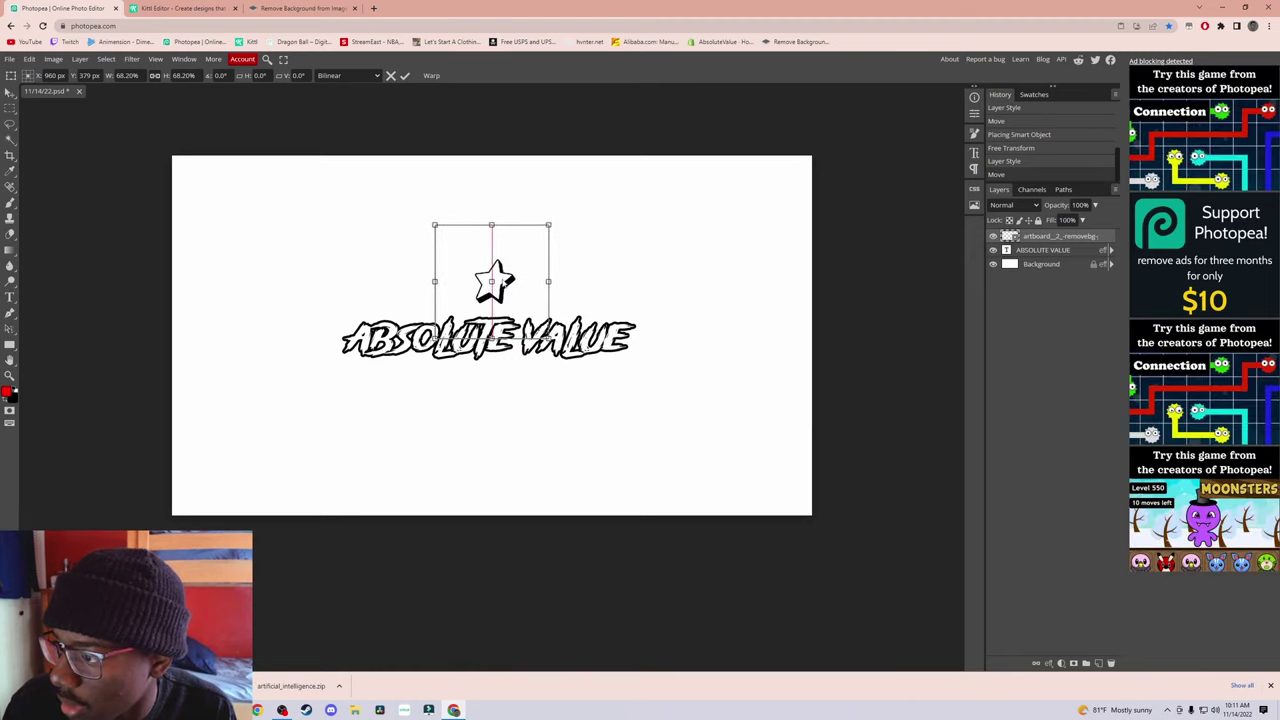
left_click(404, 77)
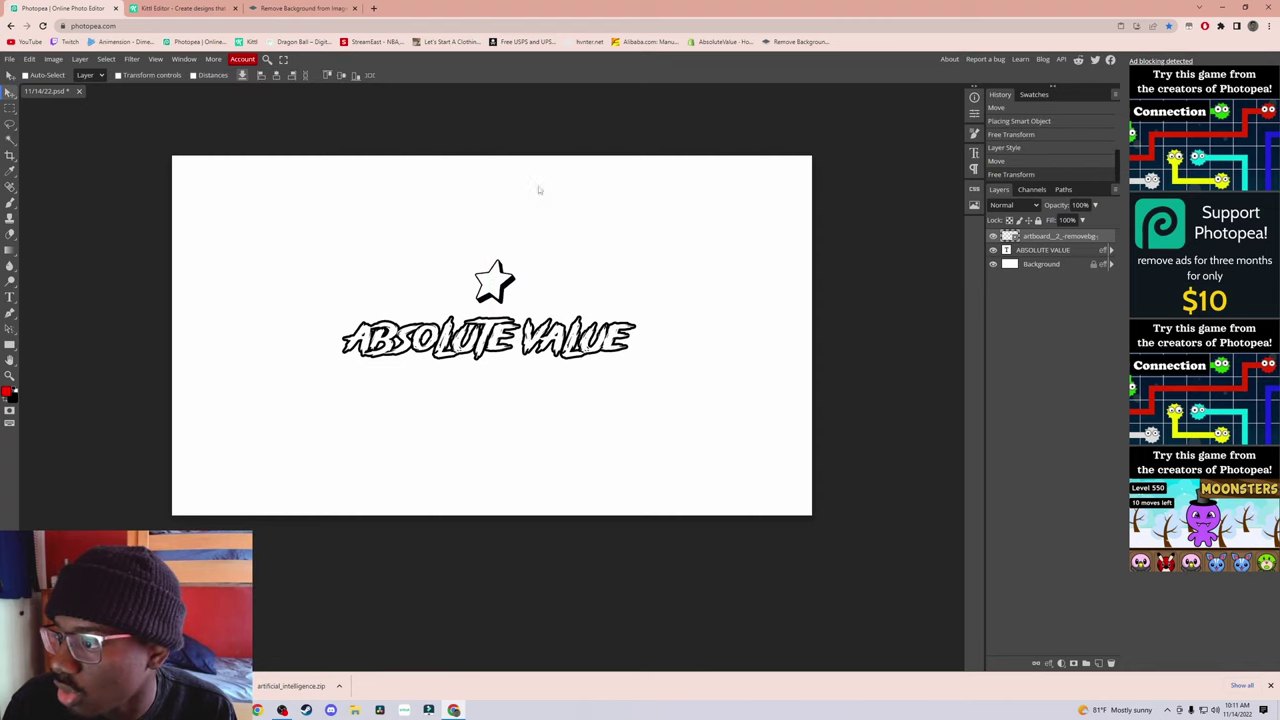
left_click(1040, 250)
left_click_drag(662, 463, 654, 463)
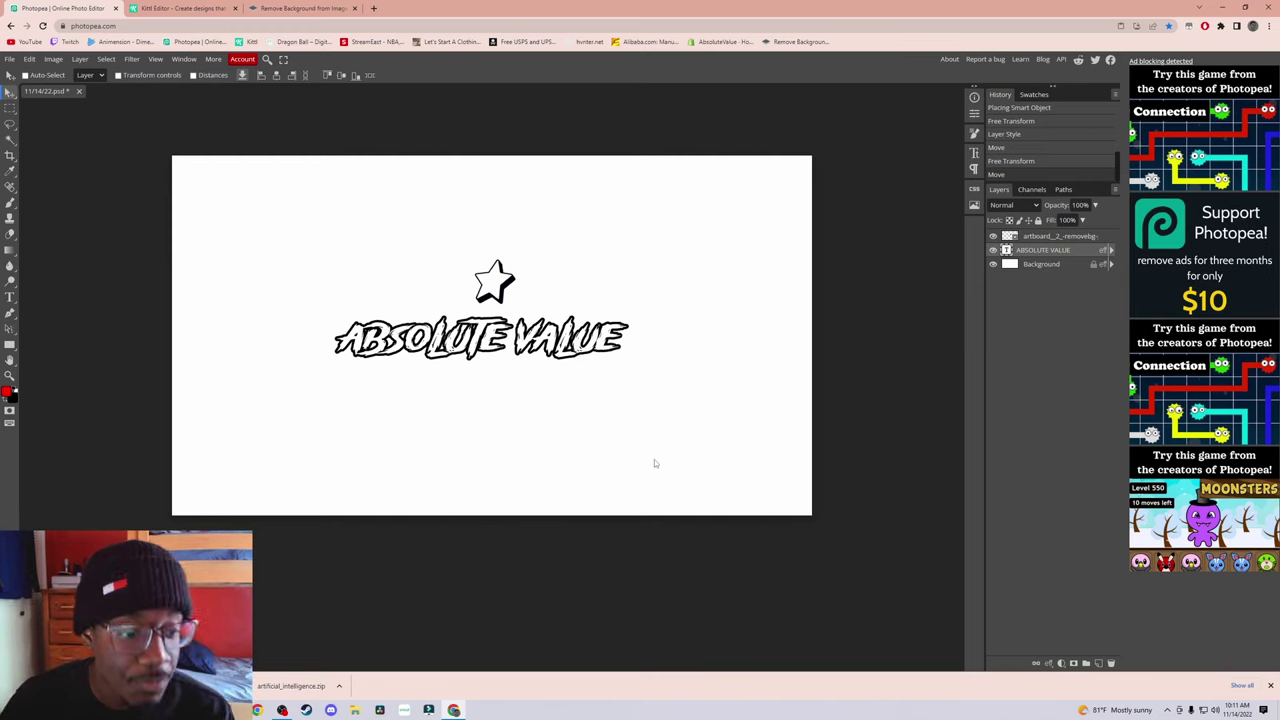
Step: Start placing an image file and browse to Downloads > Mockups PNG > Bundle > REENO Blank Hoodie Mockup Pack > Hoodie Blanks
left_click(15, 62)
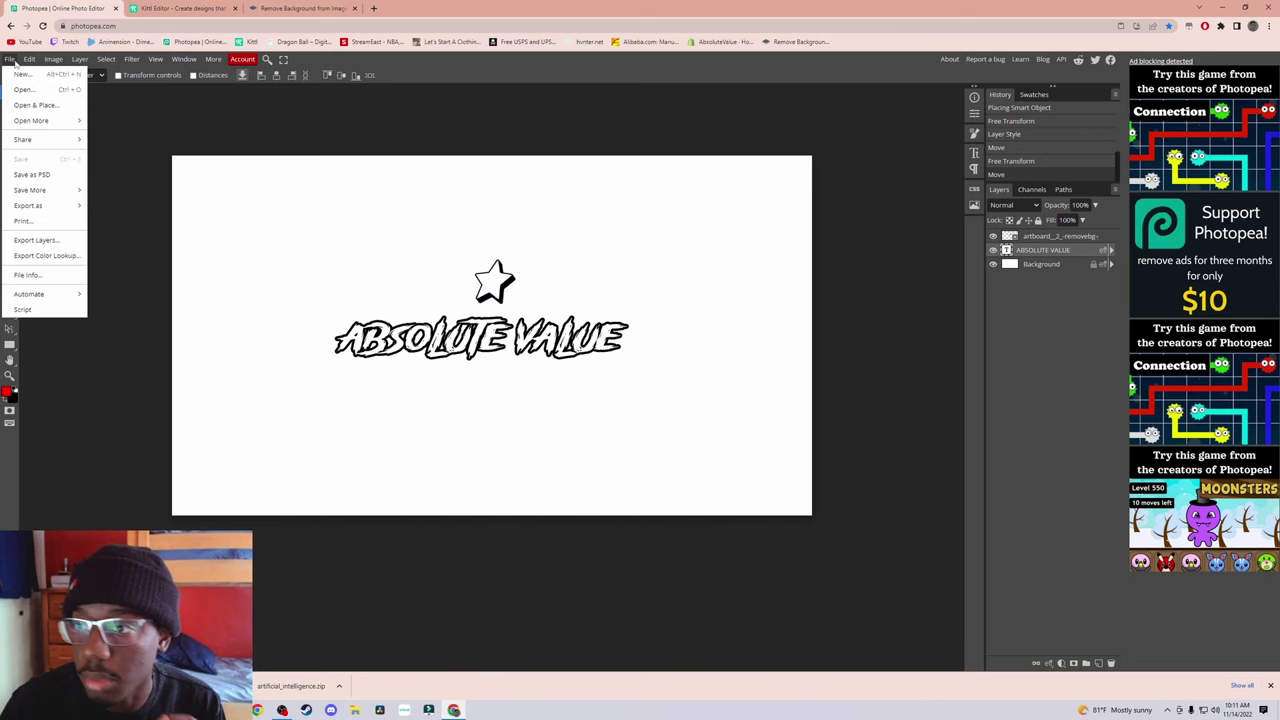
left_click(57, 107)
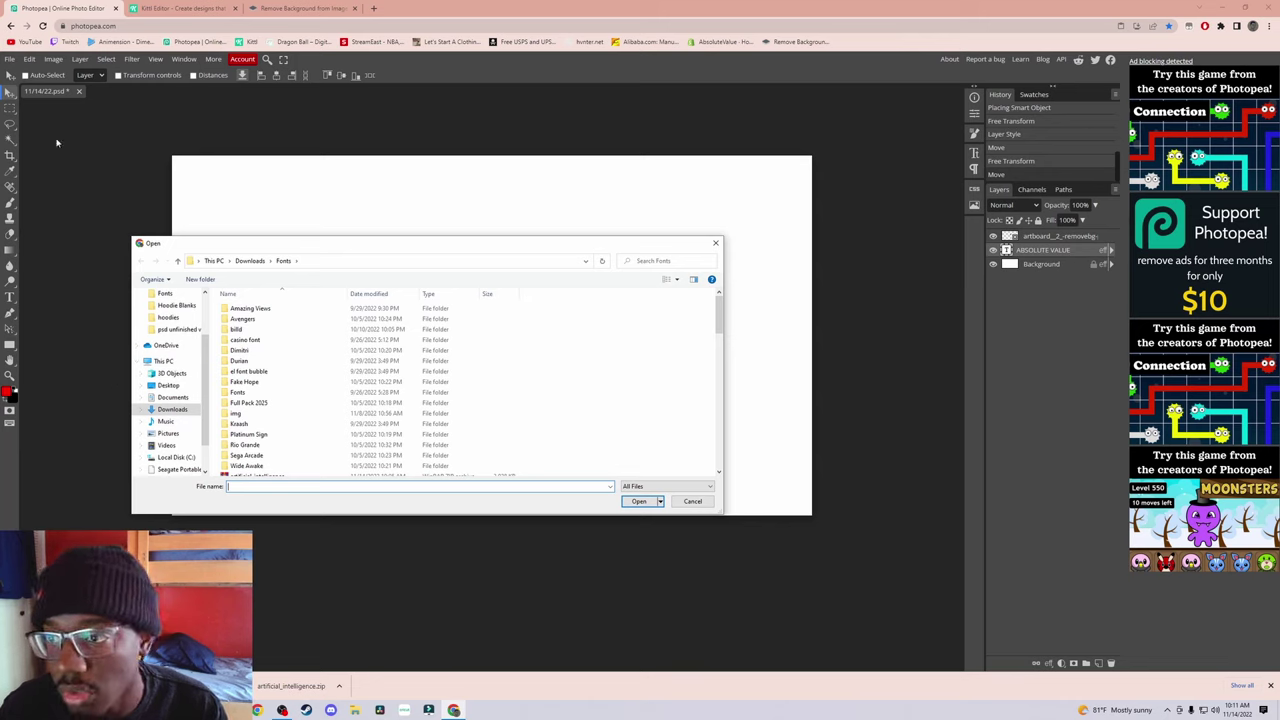
scroll(170, 400, "up", 1)
left_click(168, 341)
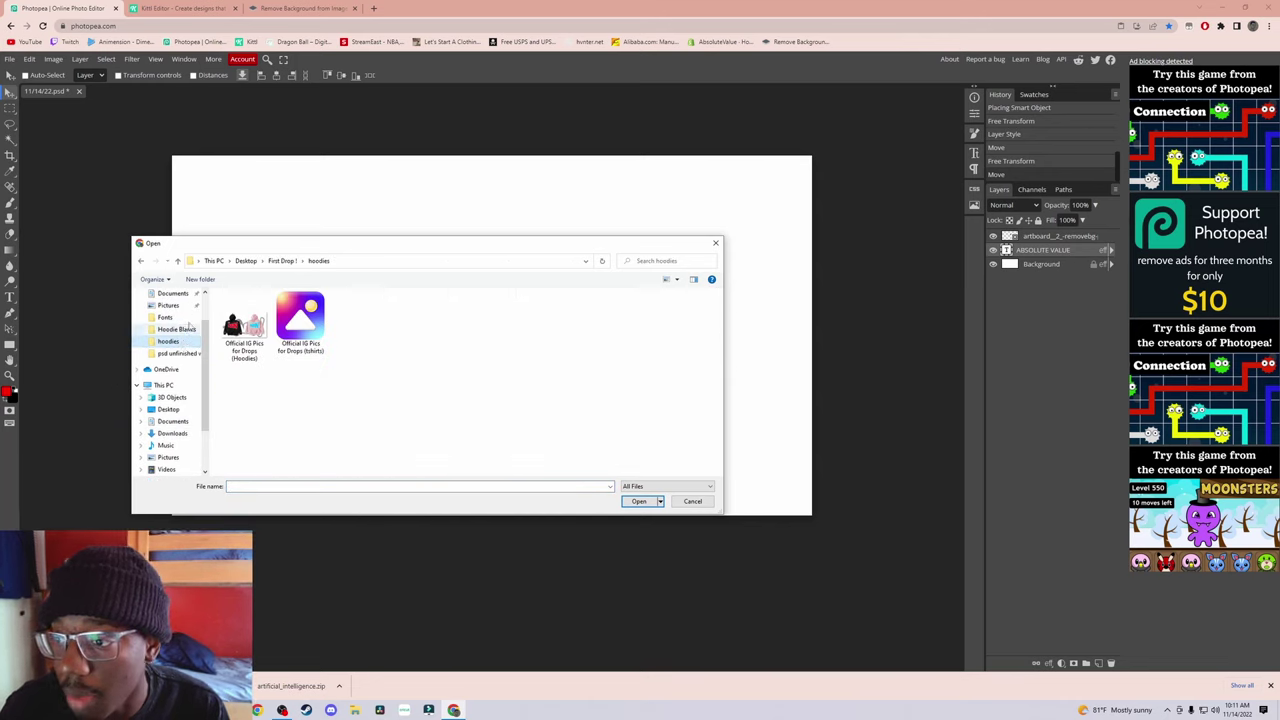
scroll(180, 330, "up", 1)
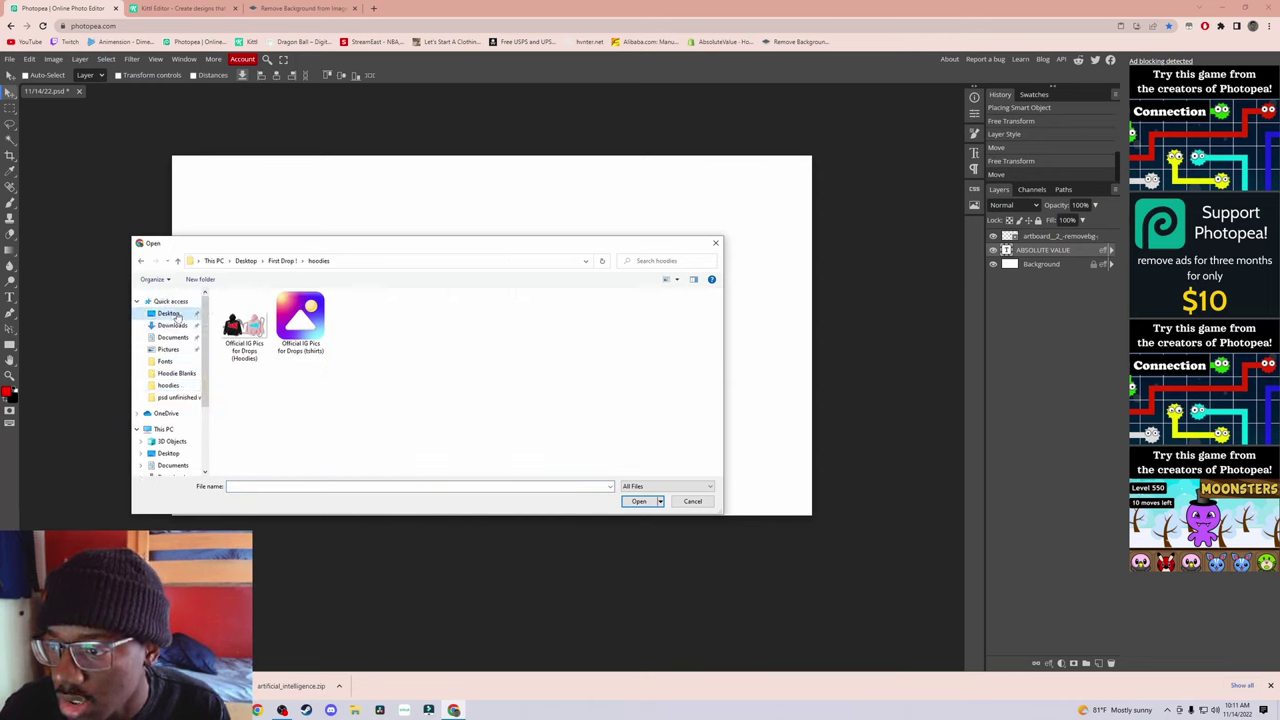
left_click(174, 314)
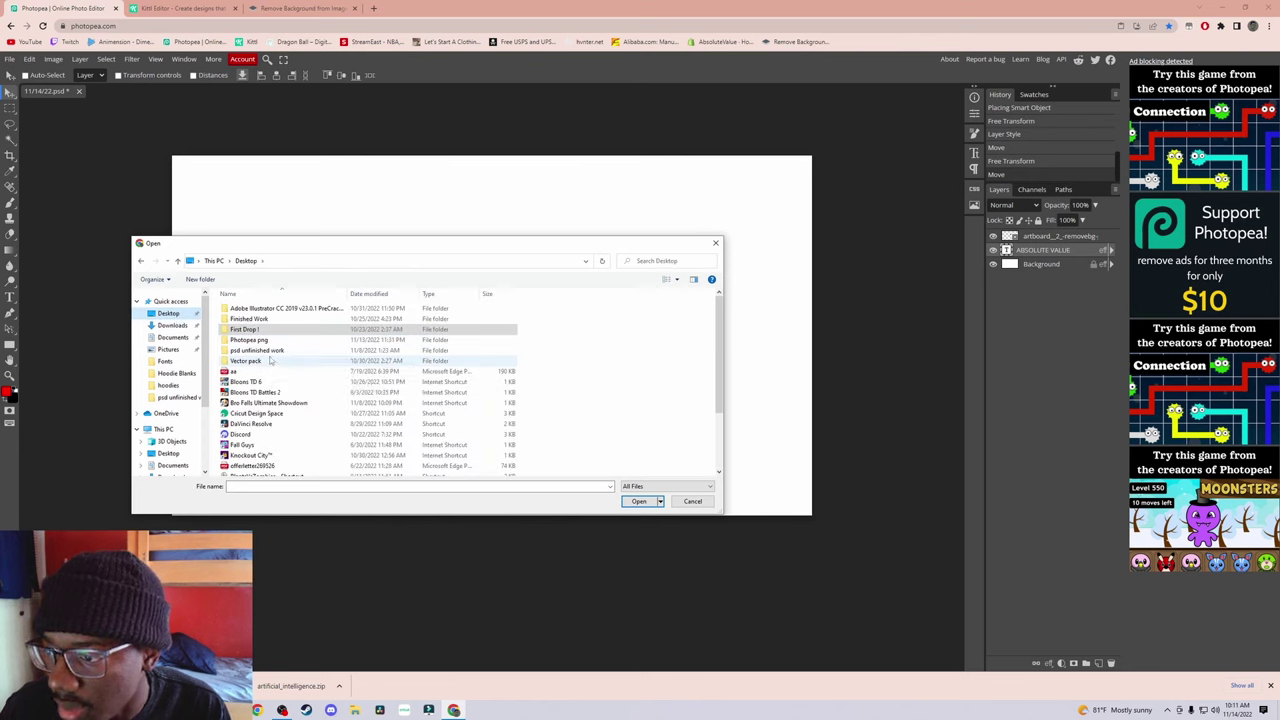
left_click(172, 325)
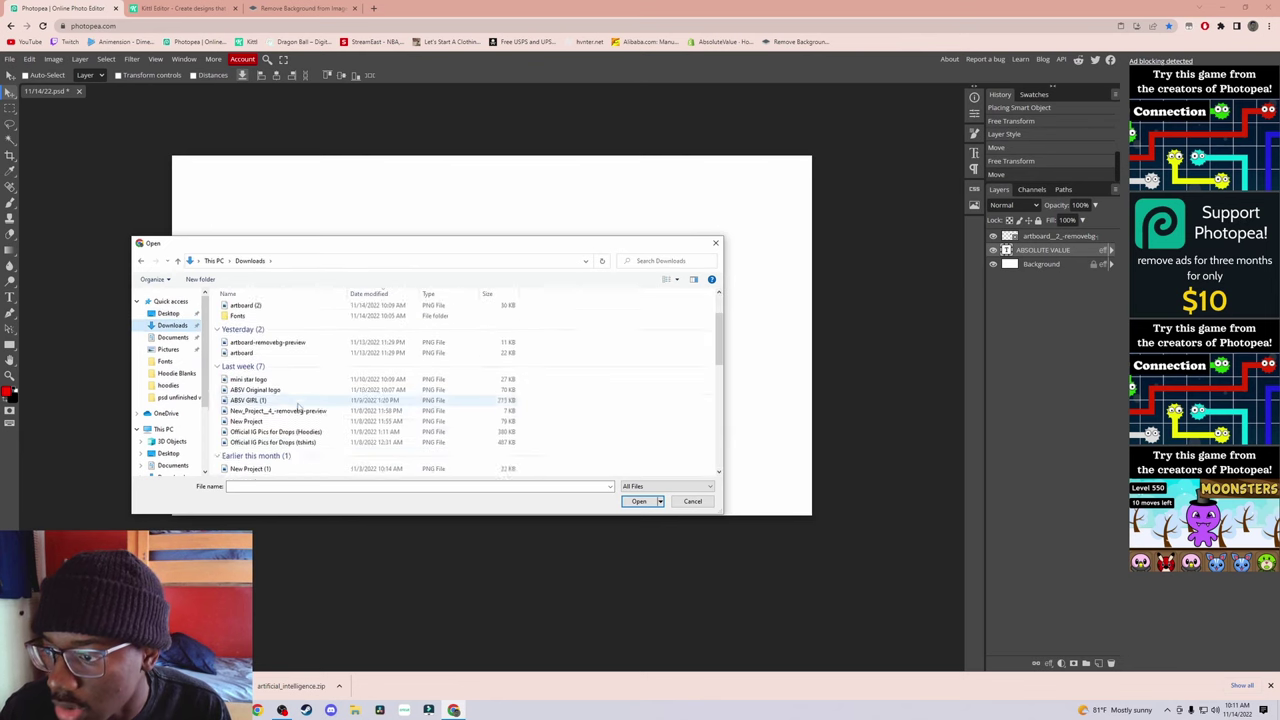
scroll(298, 405, "down", 10)
double_click(266, 380)
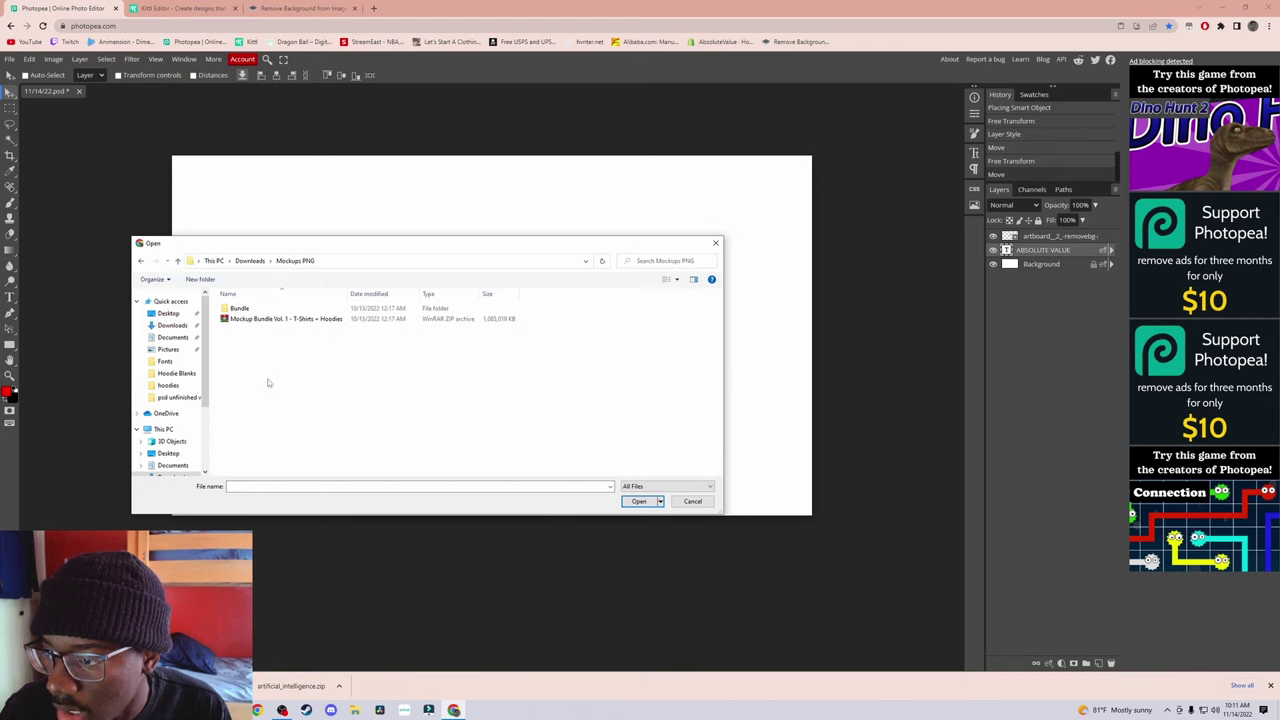
double_click(242, 308)
double_click(262, 308)
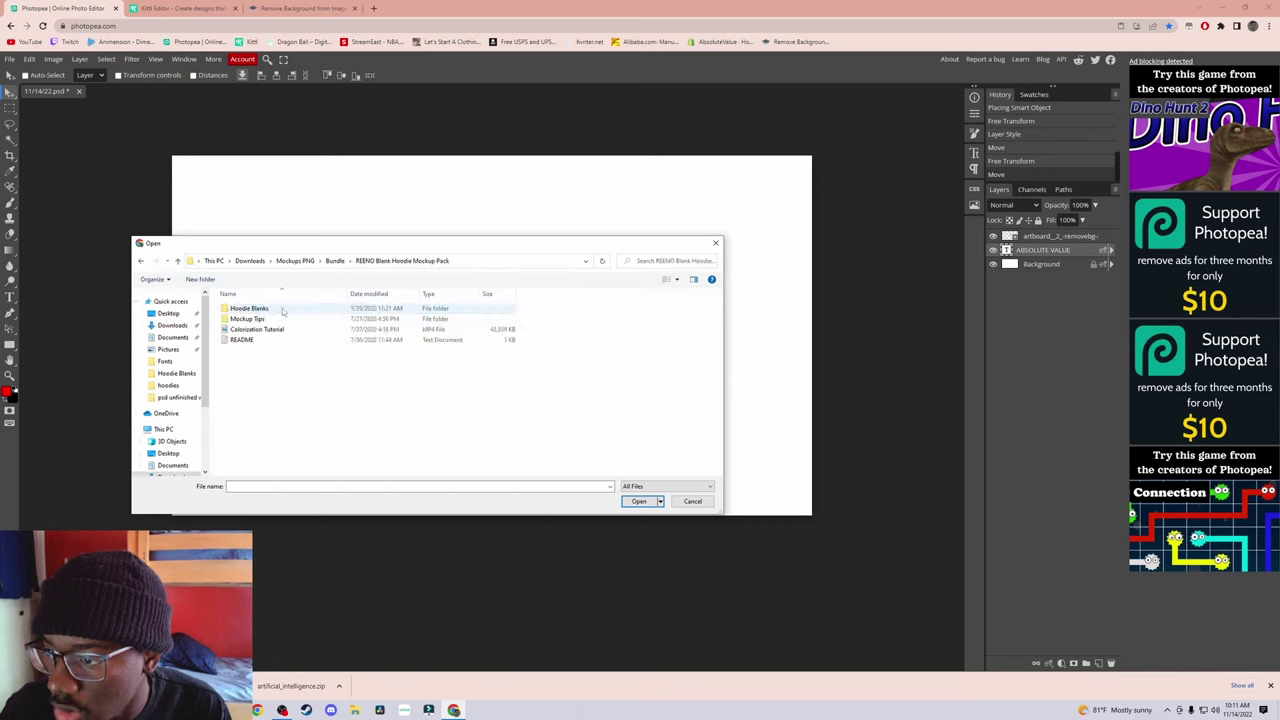
double_click(283, 311)
Step: Place the Black Front Blank hoodie image, move its layer below the ABSOLUTE VALUE text layer and nudge the hoodie slightly down
scroll(443, 412, "down", 1)
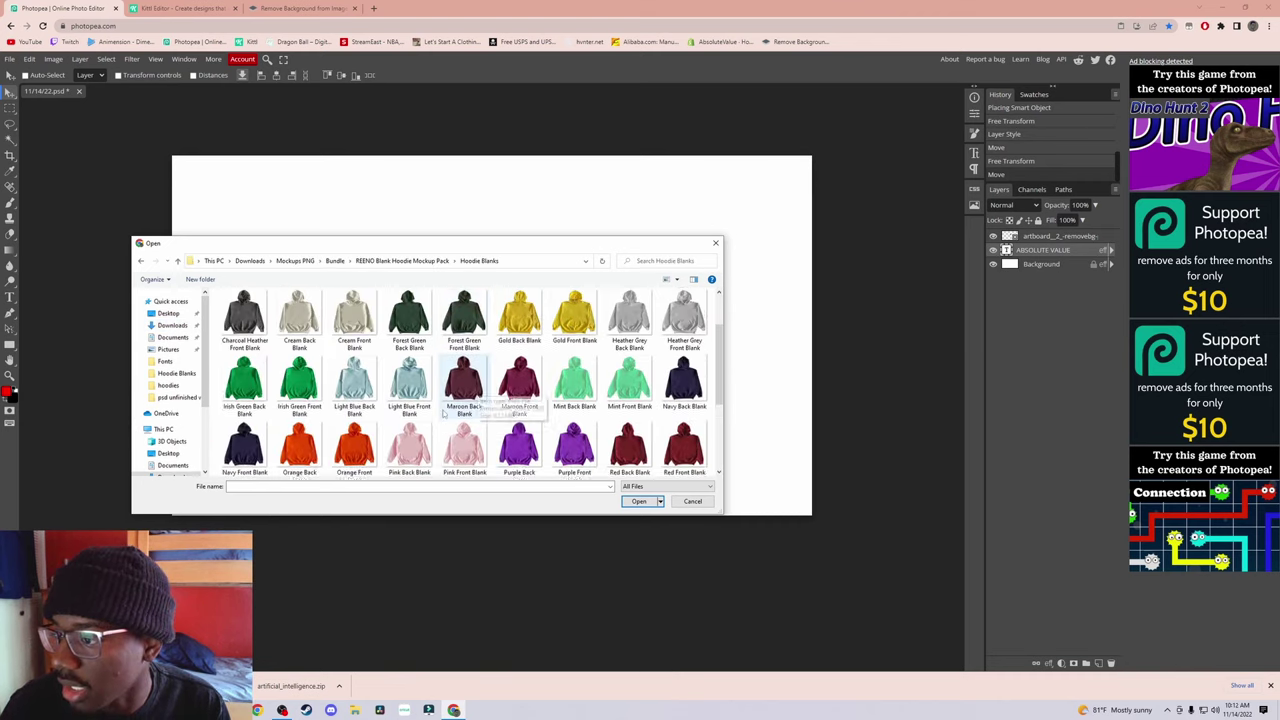
scroll(443, 412, "up", 1)
left_click(409, 318)
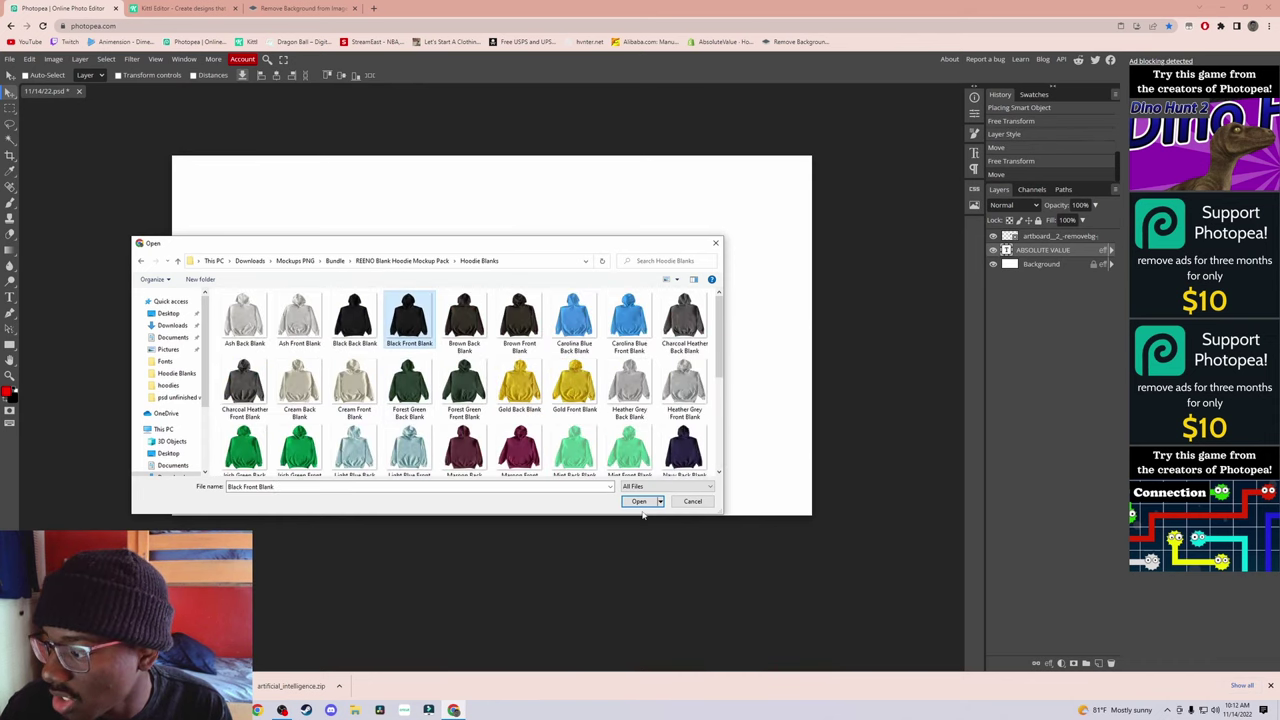
left_click(640, 503)
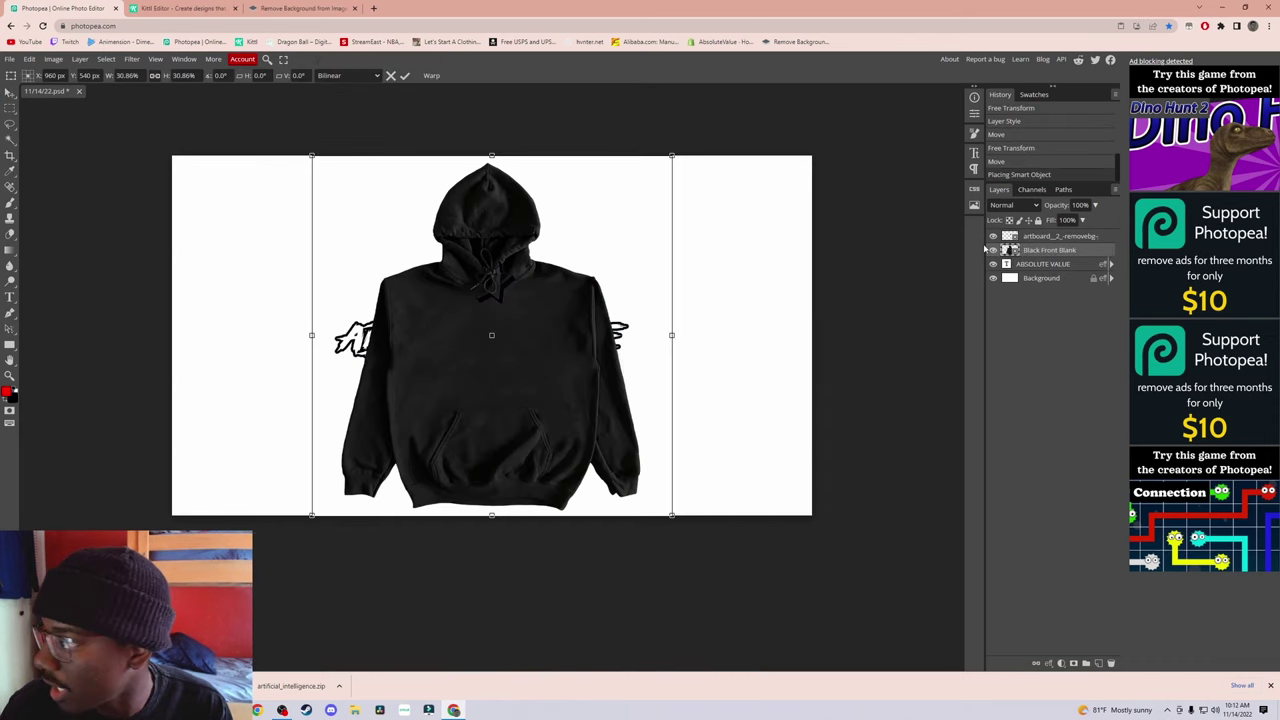
left_click_drag(1043, 254, 1040, 277)
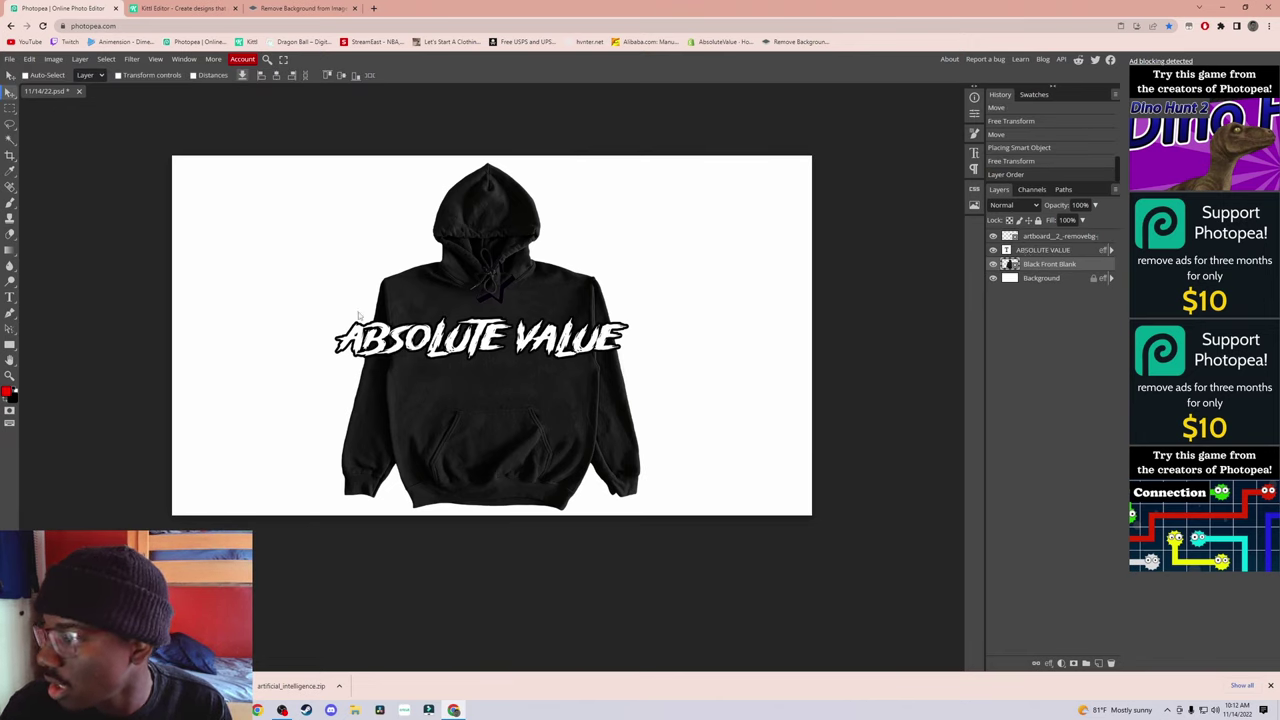
left_click_drag(358, 316, 619, 344)
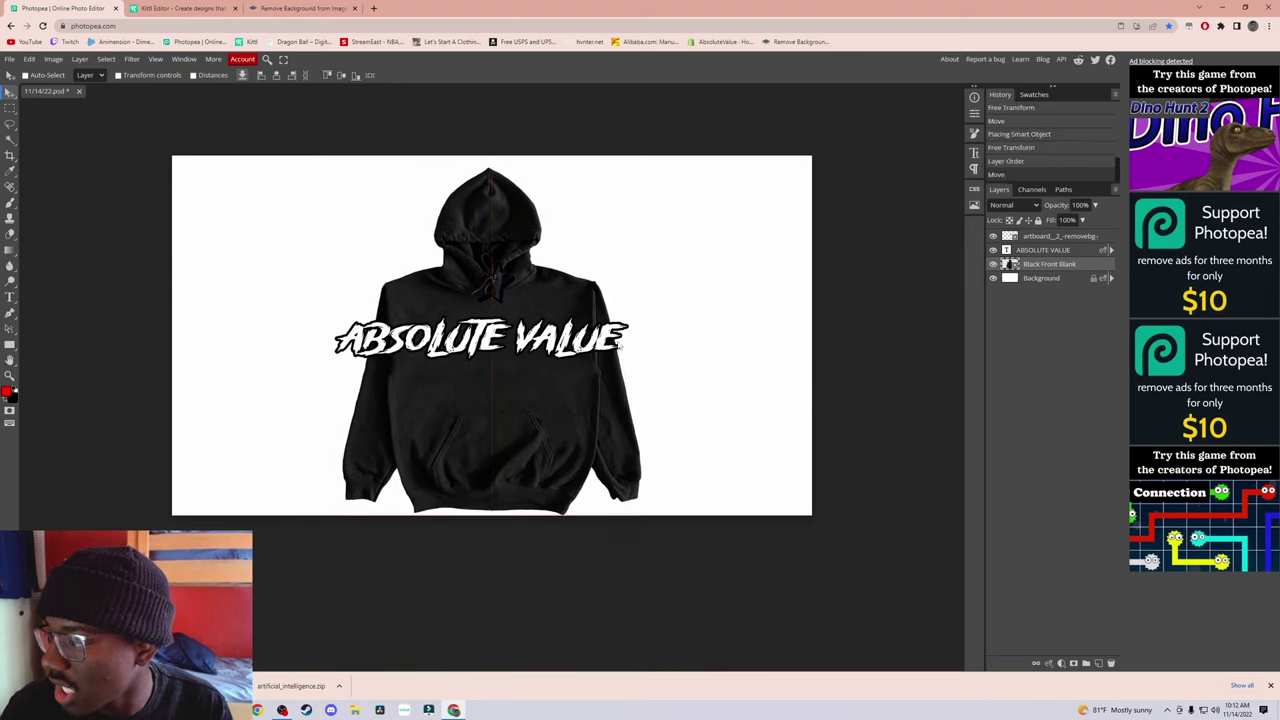
Step: Scale the ABSOLUTE VALUE text to 59.45% and centre it on the hoodie's chest
left_click(1043, 250)
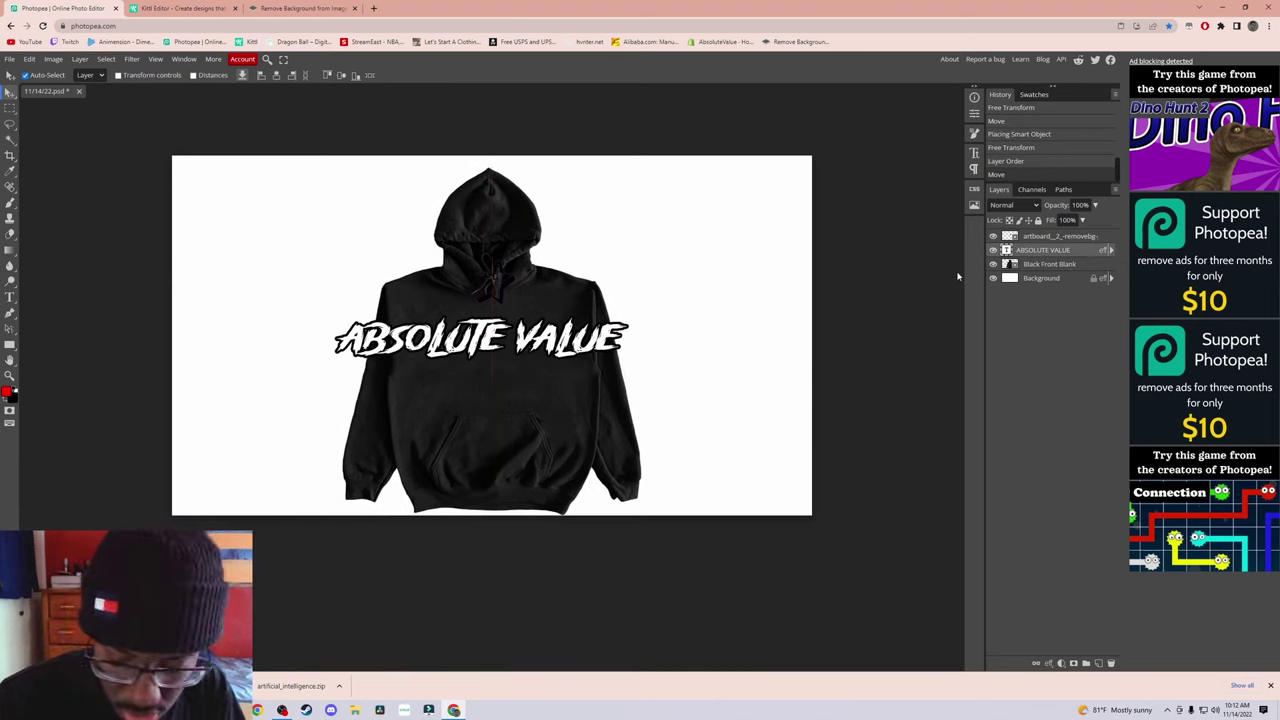
key("ctrl+t")
left_click_drag(627, 318, 571, 334)
left_click_drag(481, 347, 580, 332)
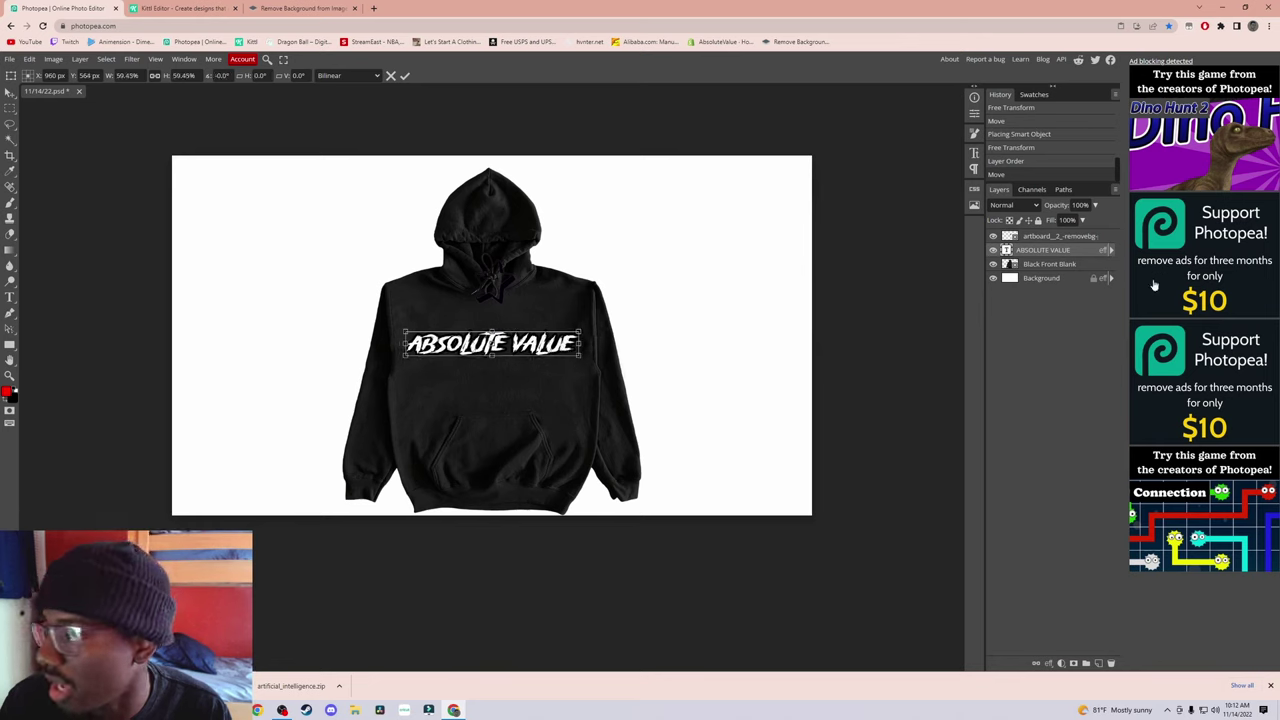
Step: Scale the star to 48.80% and centre it between the hoodie's neckline and the ABSOLUTE VALUE text
left_click(1040, 237)
left_click_drag(497, 297, 500, 320)
key("ctrl+t")
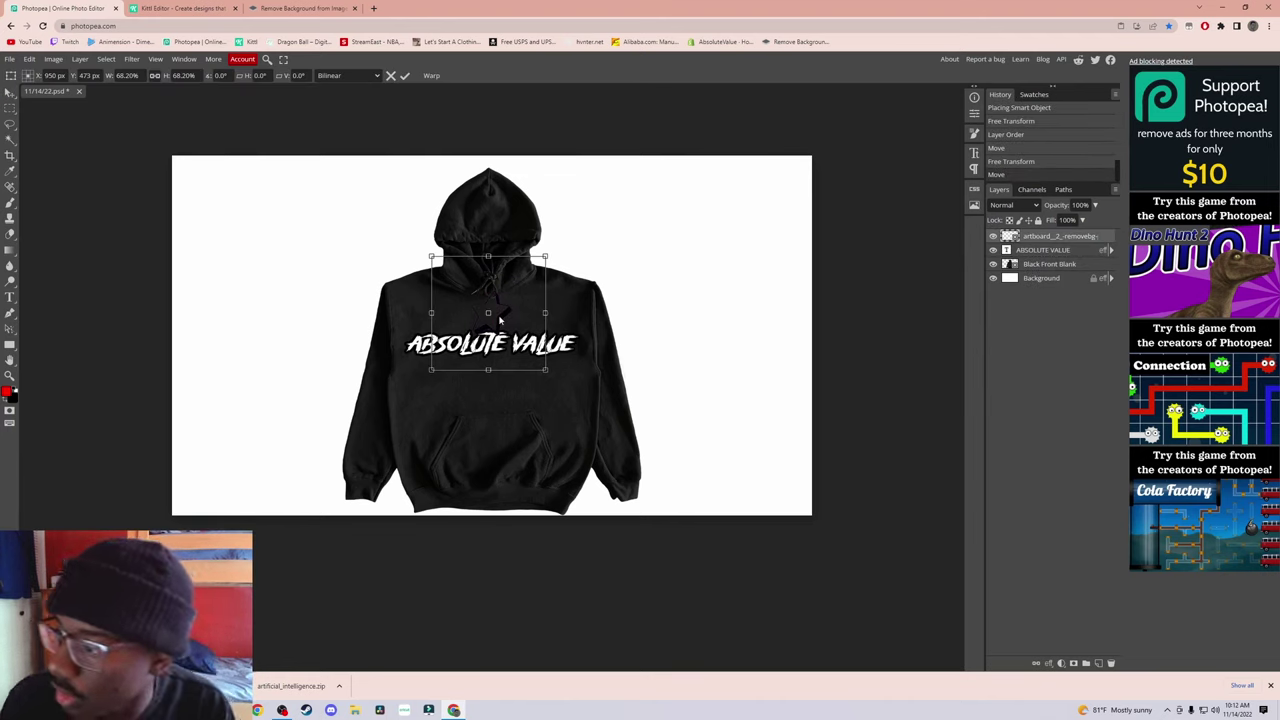
left_click_drag(546, 255, 510, 288)
left_click_drag(479, 331, 494, 318)
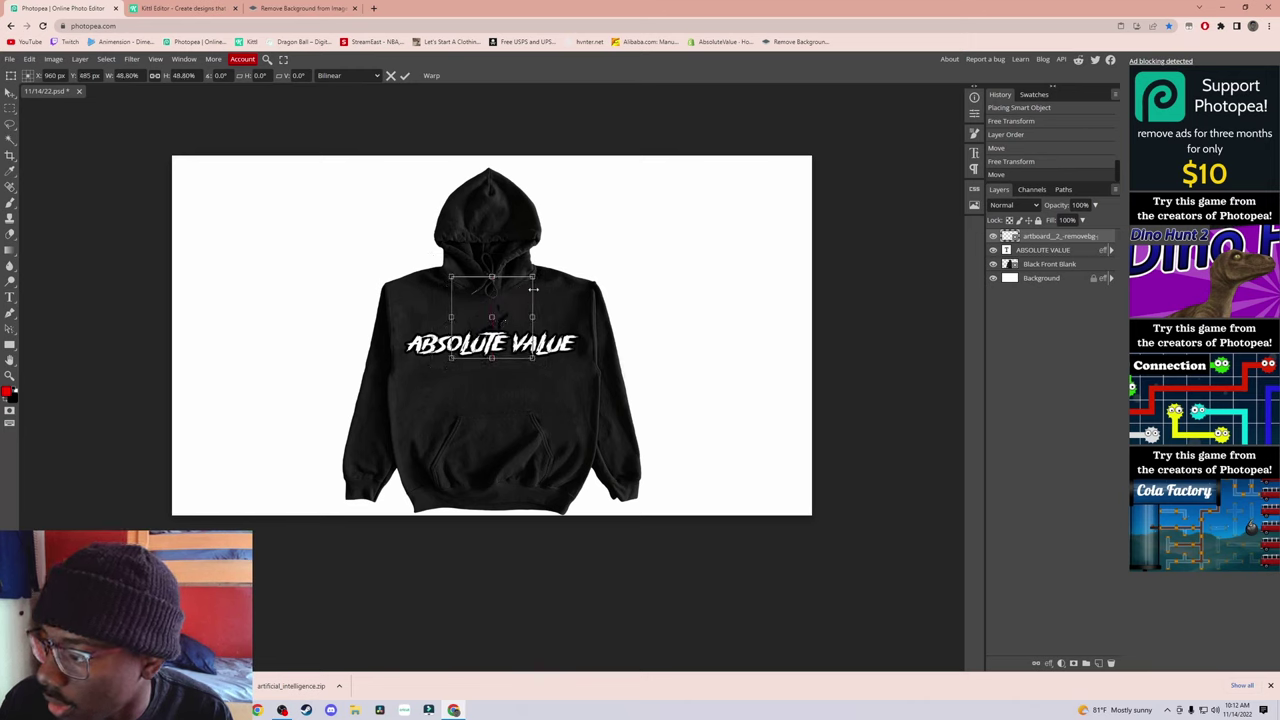
Step: Move the ABSOLUTE VALUE text slightly down and scale the star above it to 43.40%
left_click(1040, 250)
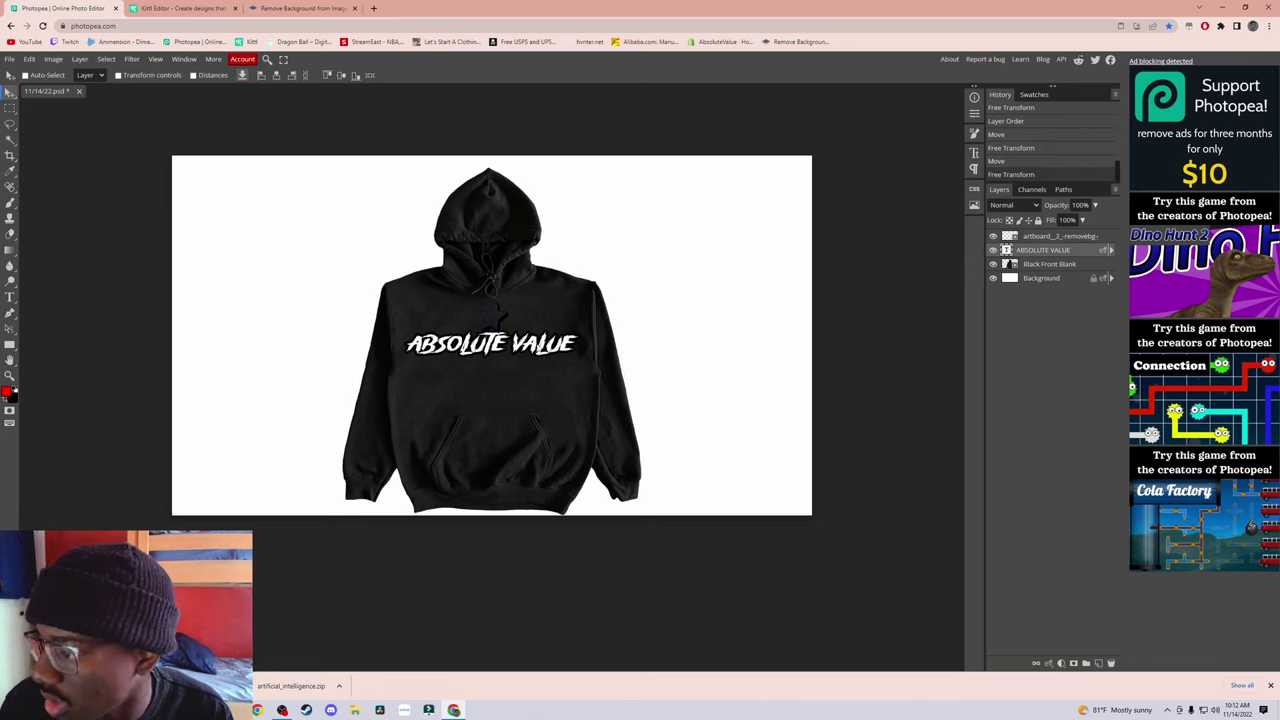
left_click_drag(490, 343, 497, 369)
left_click(1044, 237)
key("ctrl+t")
scroll(502, 328, "up", 1)
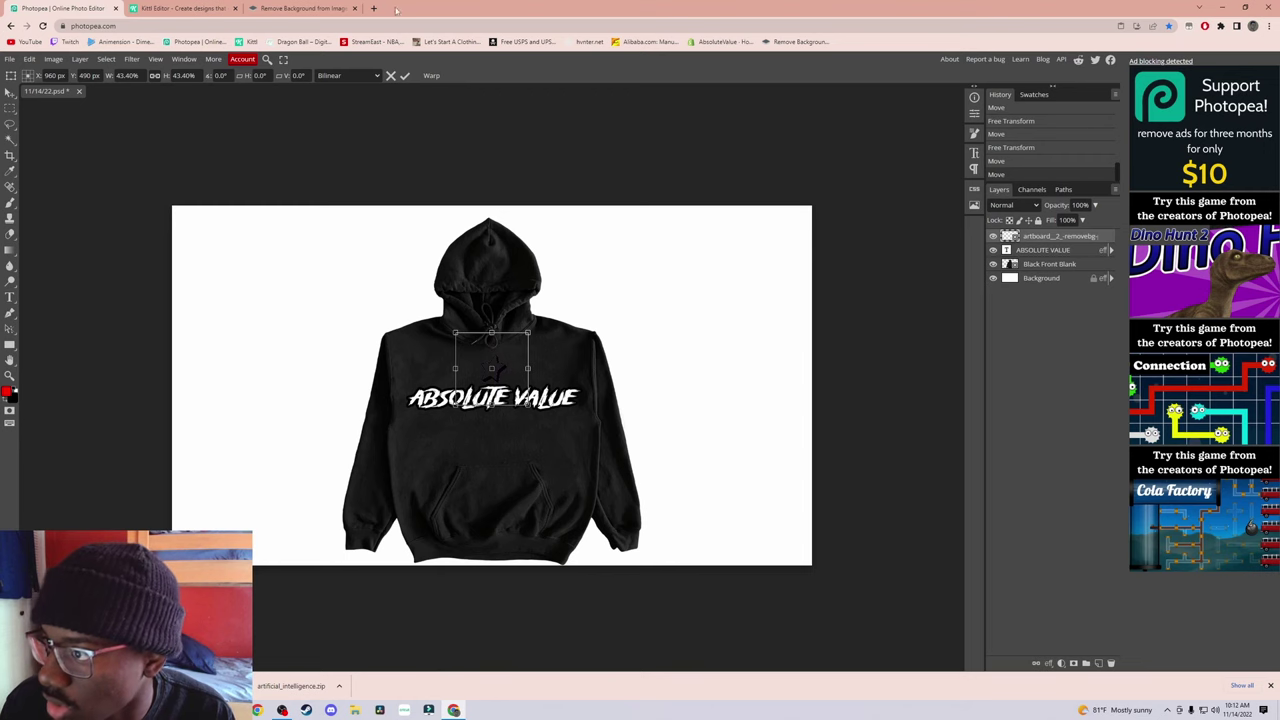
left_click(404, 75)
Step: Add a black 7 px outside Stroke and a white Color Overlay to the star layer
scroll(487, 430, "up", 1)
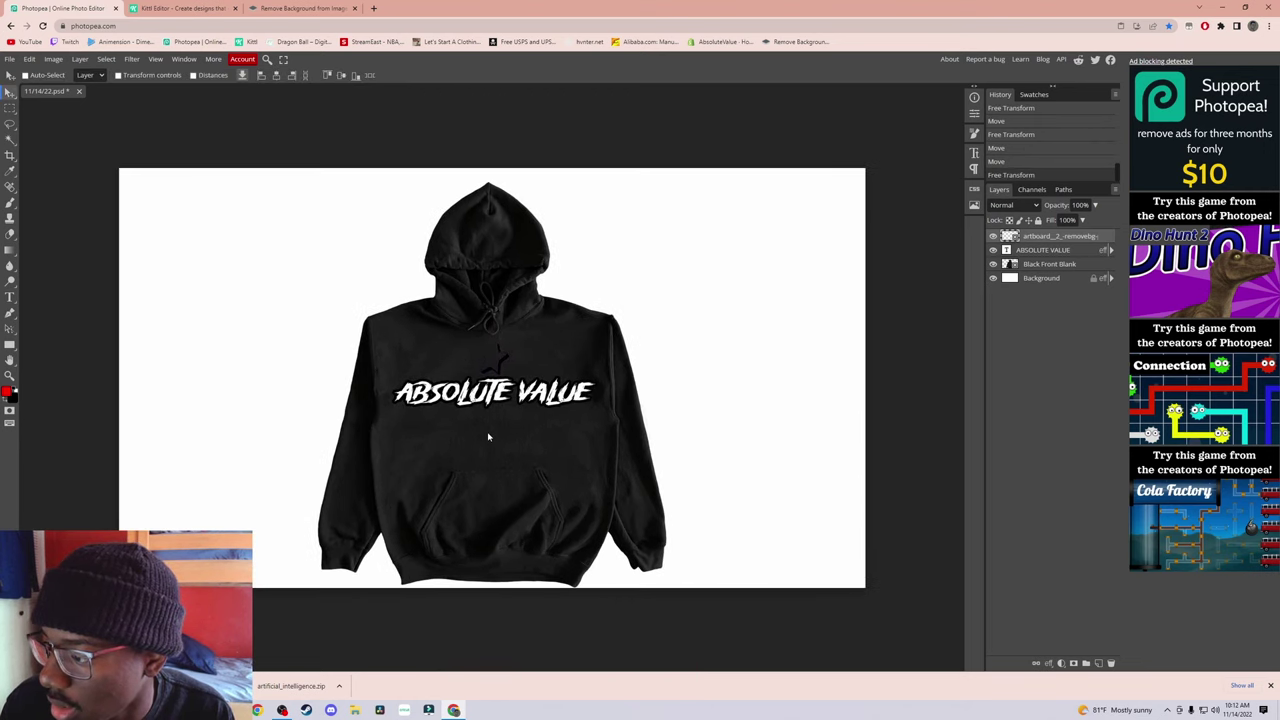
scroll(488, 436, "up", 1)
scroll(489, 435, "up", 1)
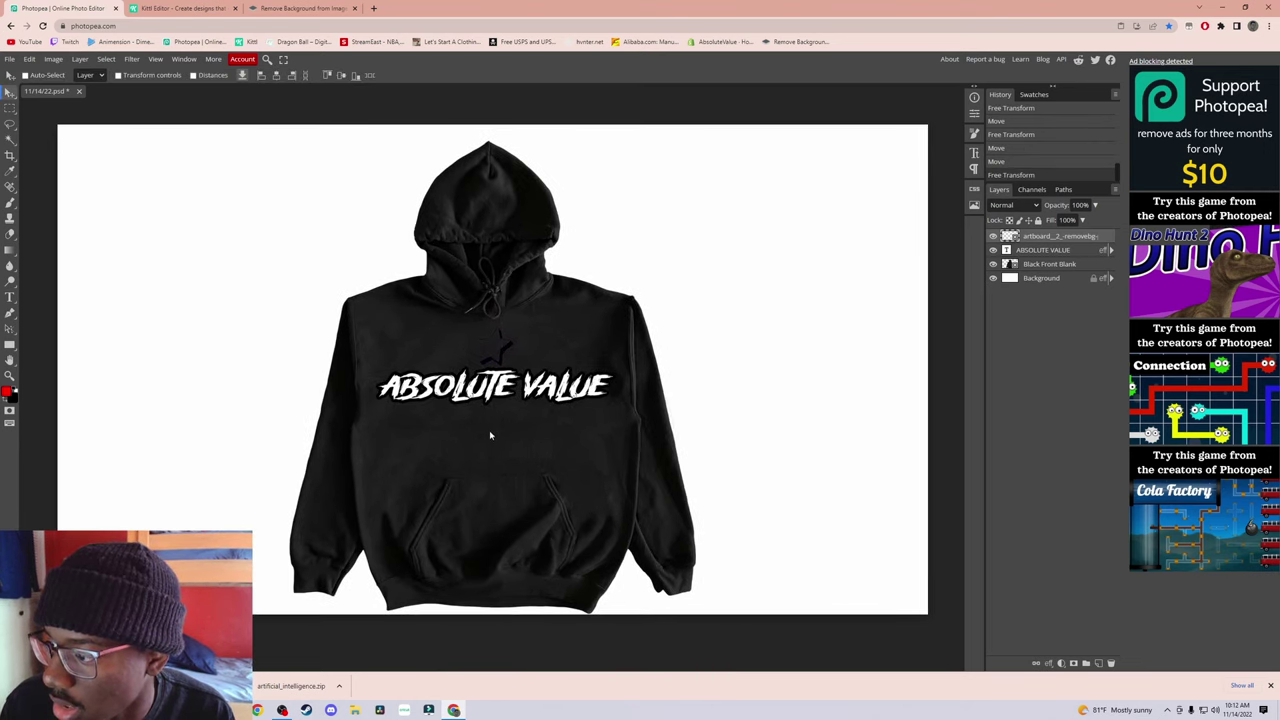
right_click(1018, 248)
left_click(1045, 243)
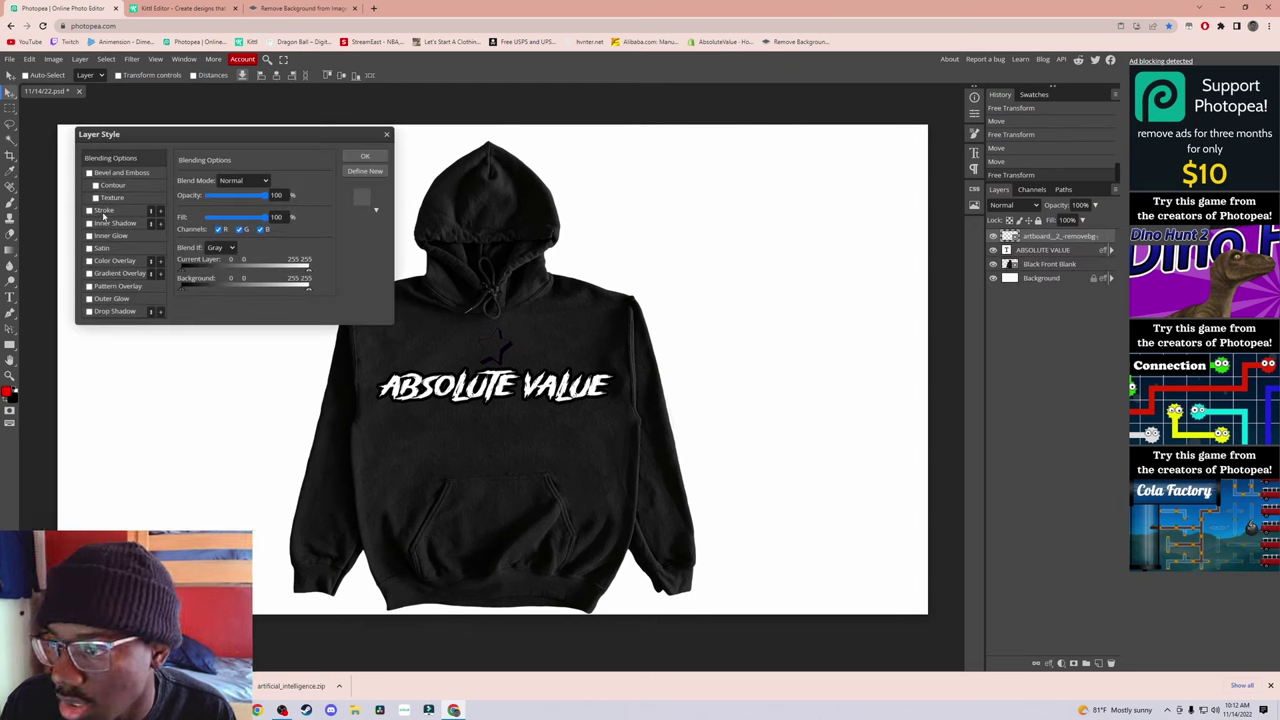
left_click(103, 212)
left_click(110, 260)
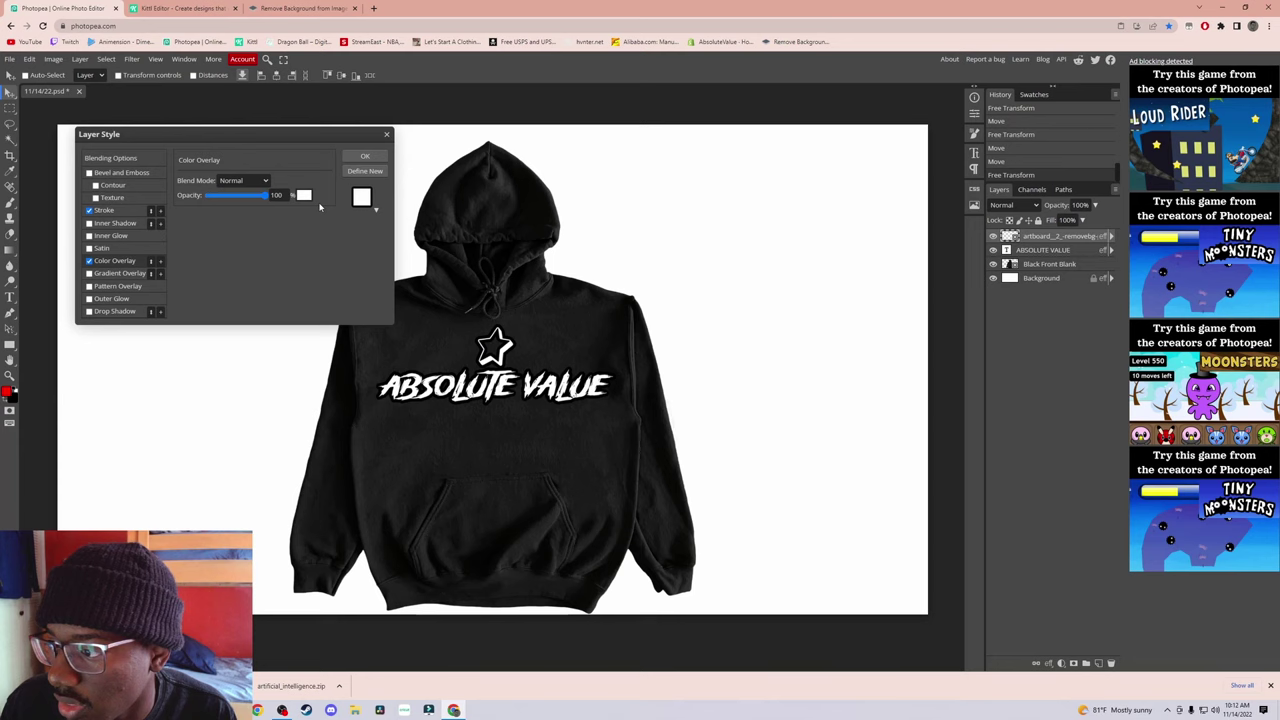
left_click(89, 211)
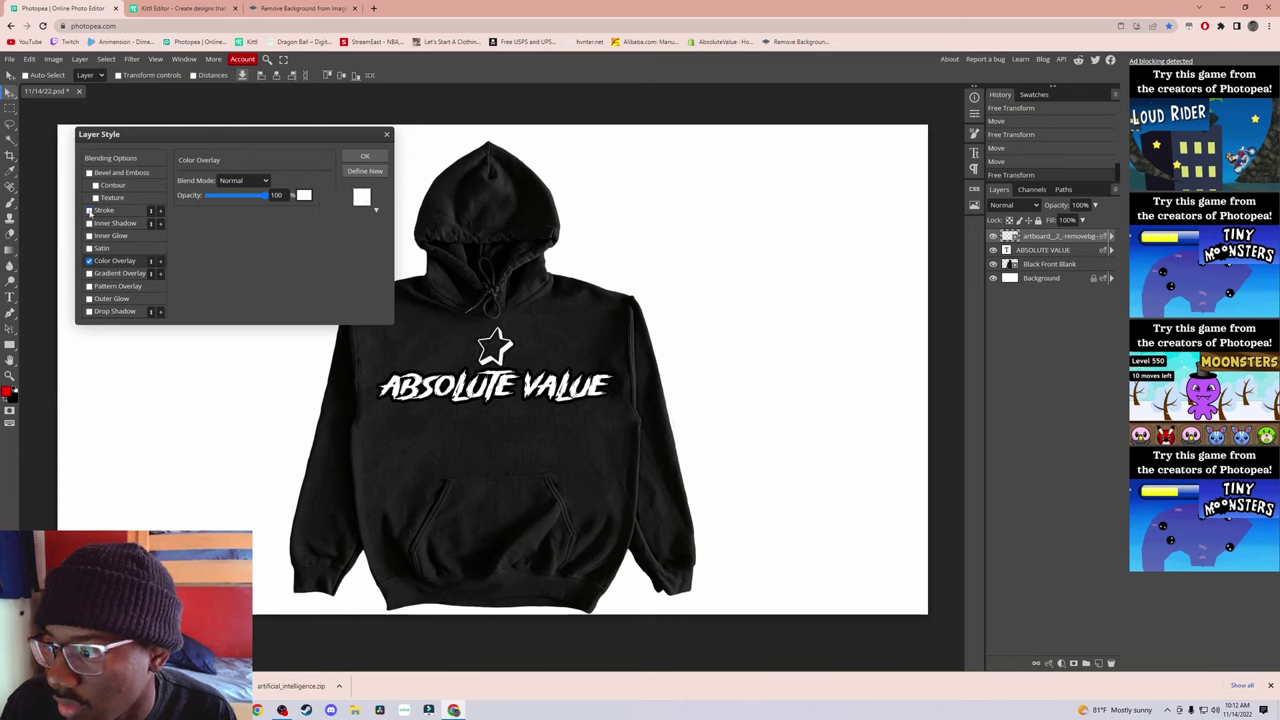
left_click(119, 210)
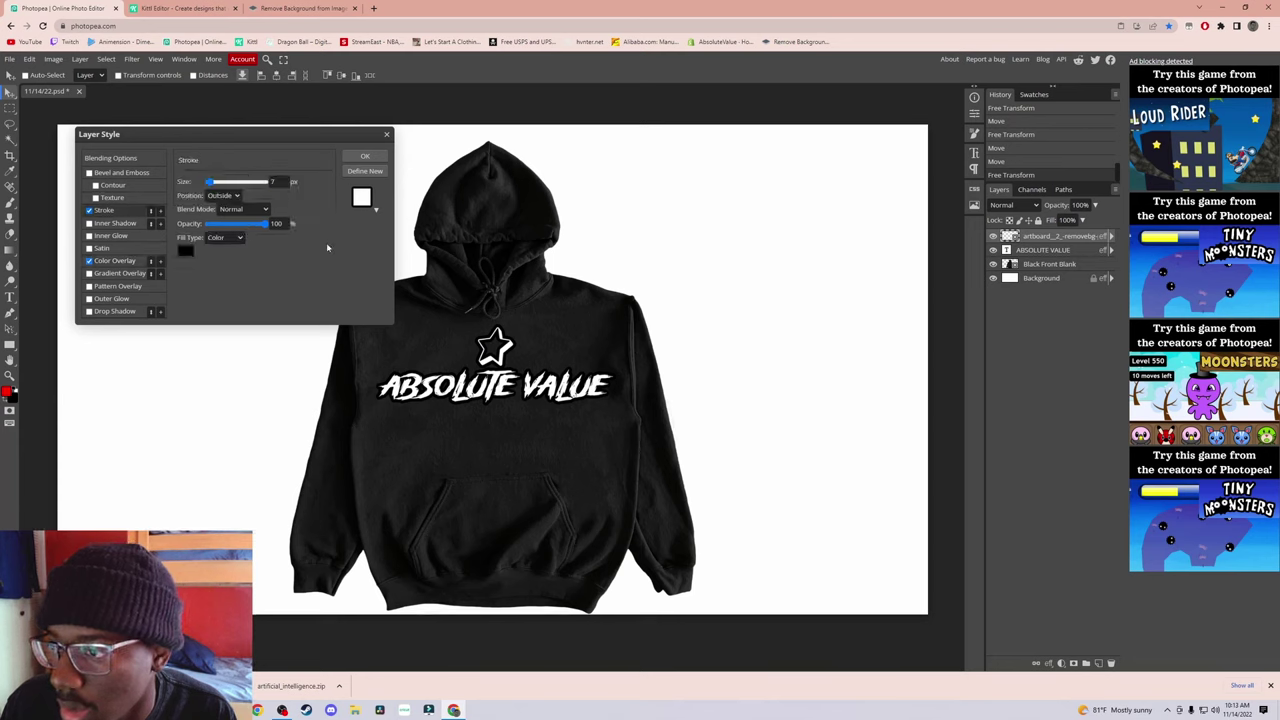
scroll(229, 190, "down", 2)
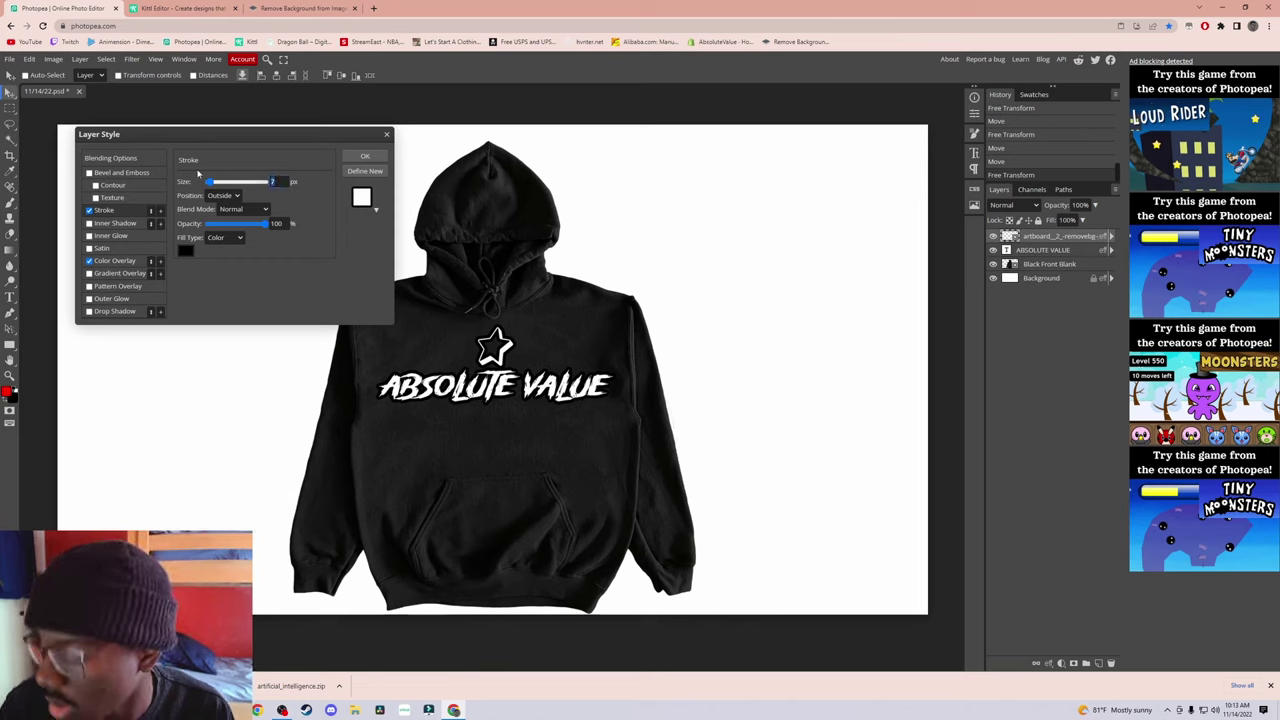
left_click(365, 156)
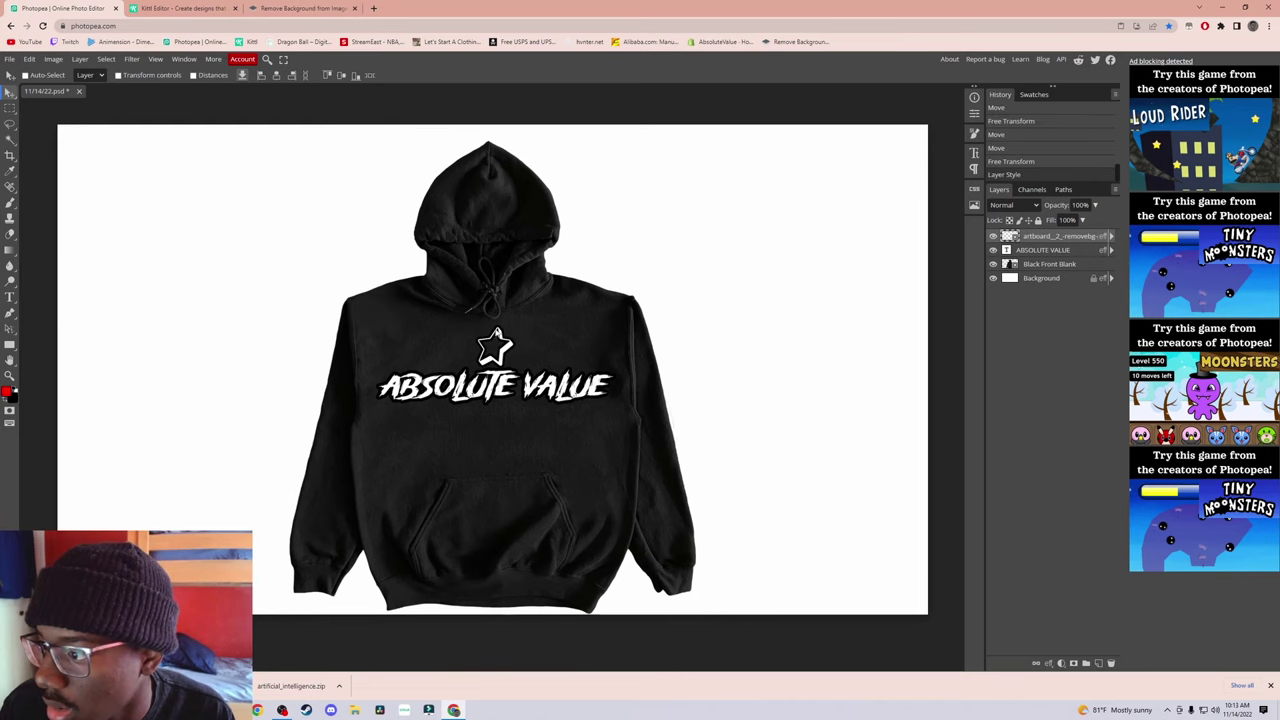
Step: Nudge the star slightly up and to the left above the ABSOLUTE VALUE text
left_click_drag(496, 345, 492, 340)
scroll(512, 376, "down", 3)
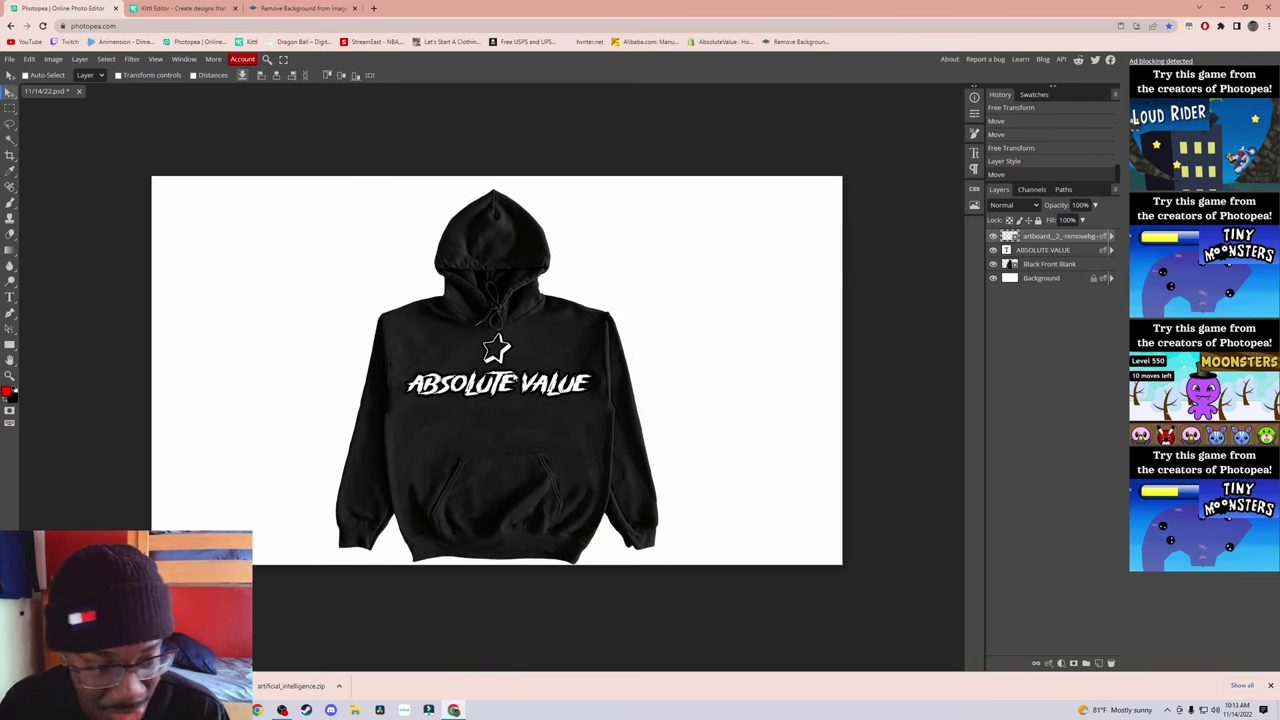
scroll(495, 370, "up", 2)
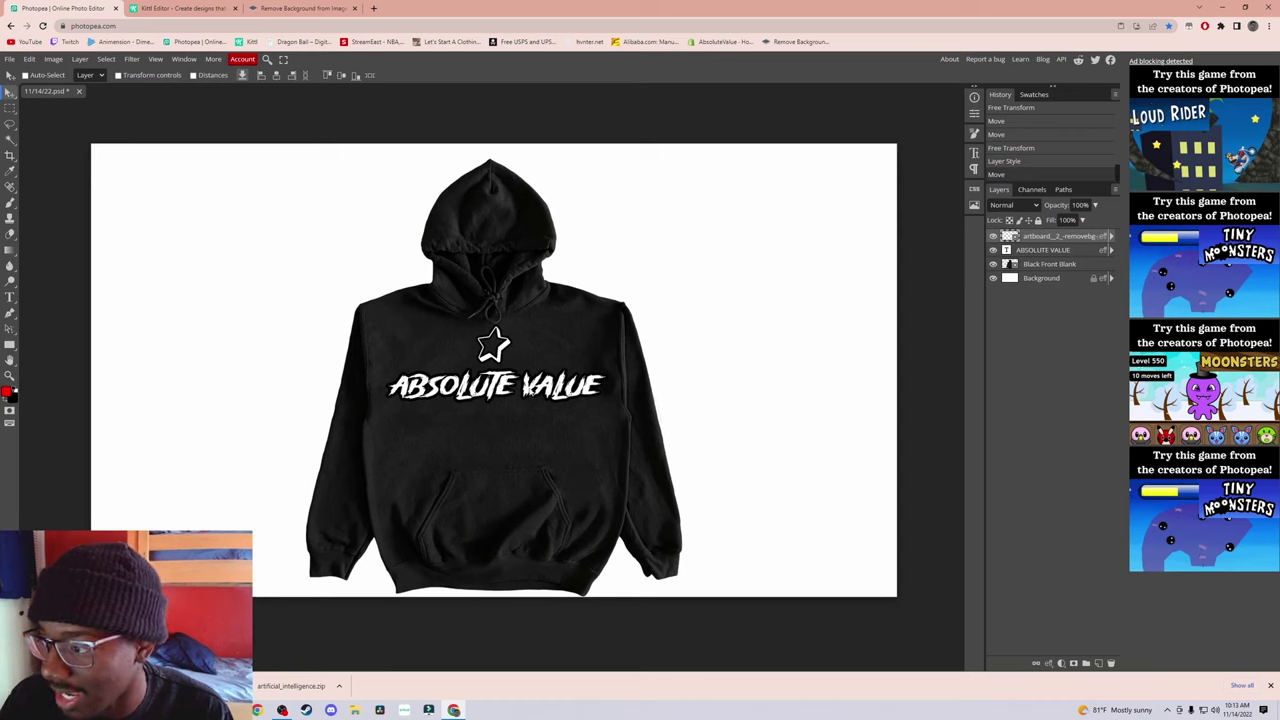
left_click_drag(524, 395, 524, 391)
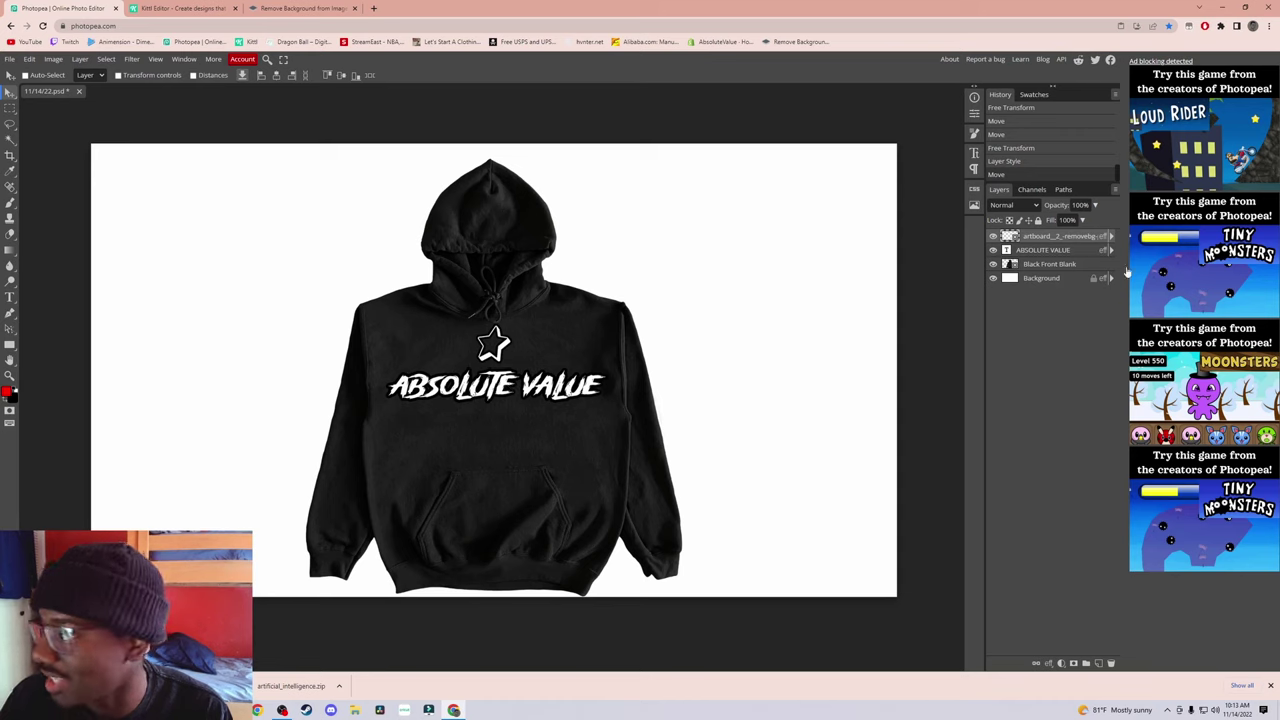
Step: Split the ABSOLUTE VALUE text into two lines, with VALUE indented beneath ABSOLUTE
double_click(1007, 250)
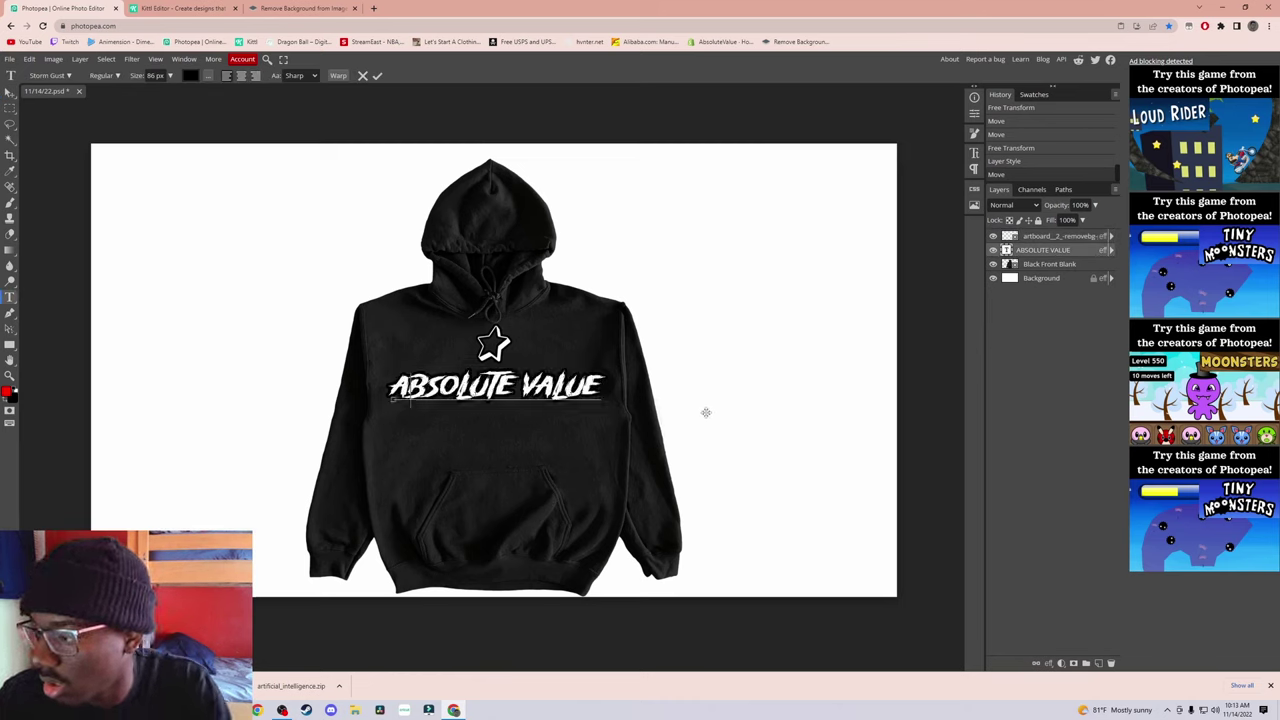
key("BackSpace")
key("BackSpace")
key("BackSpace")
key("BackSpace")
key("BackSpace")
key("BackSpace")
key("Return")
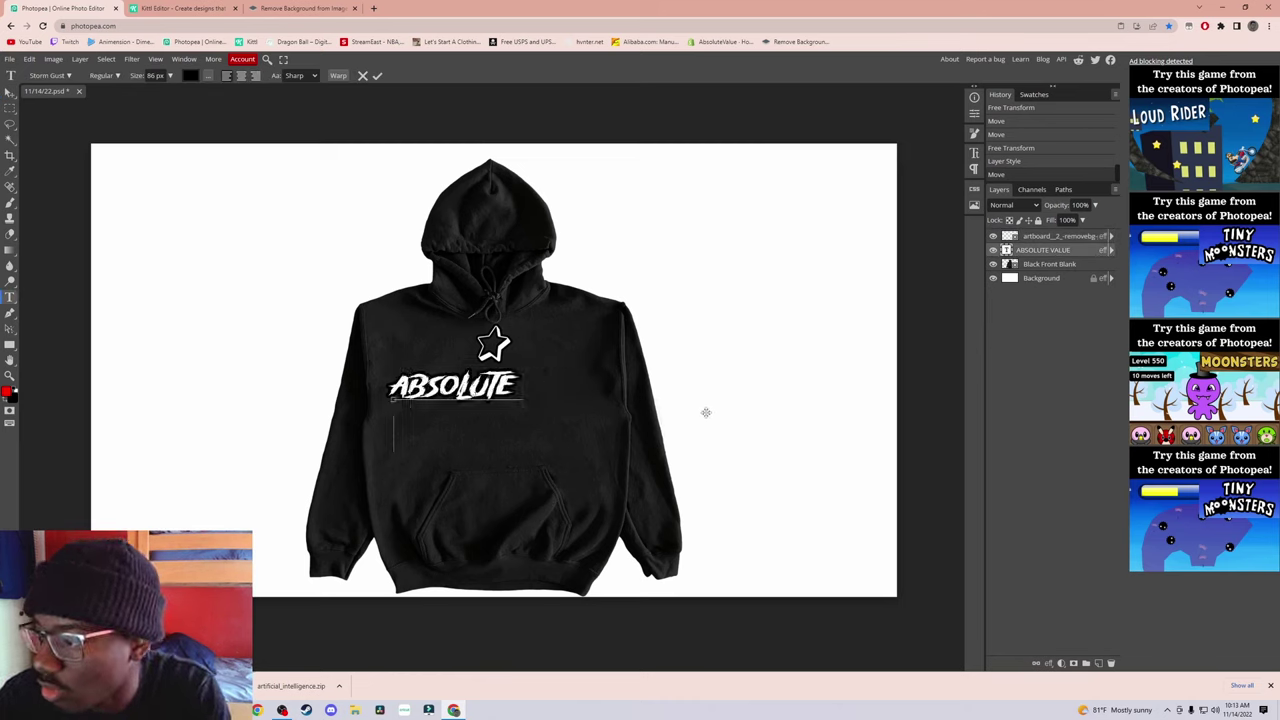
type("VAL")
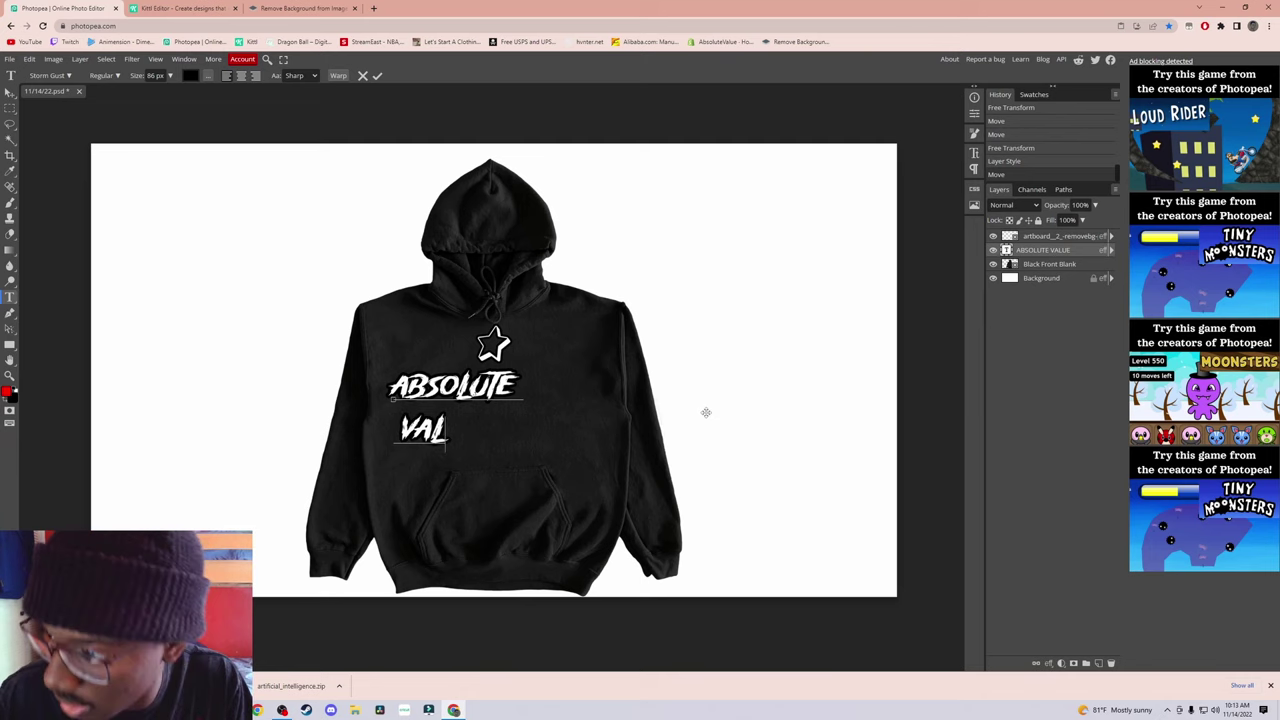
type("UE")
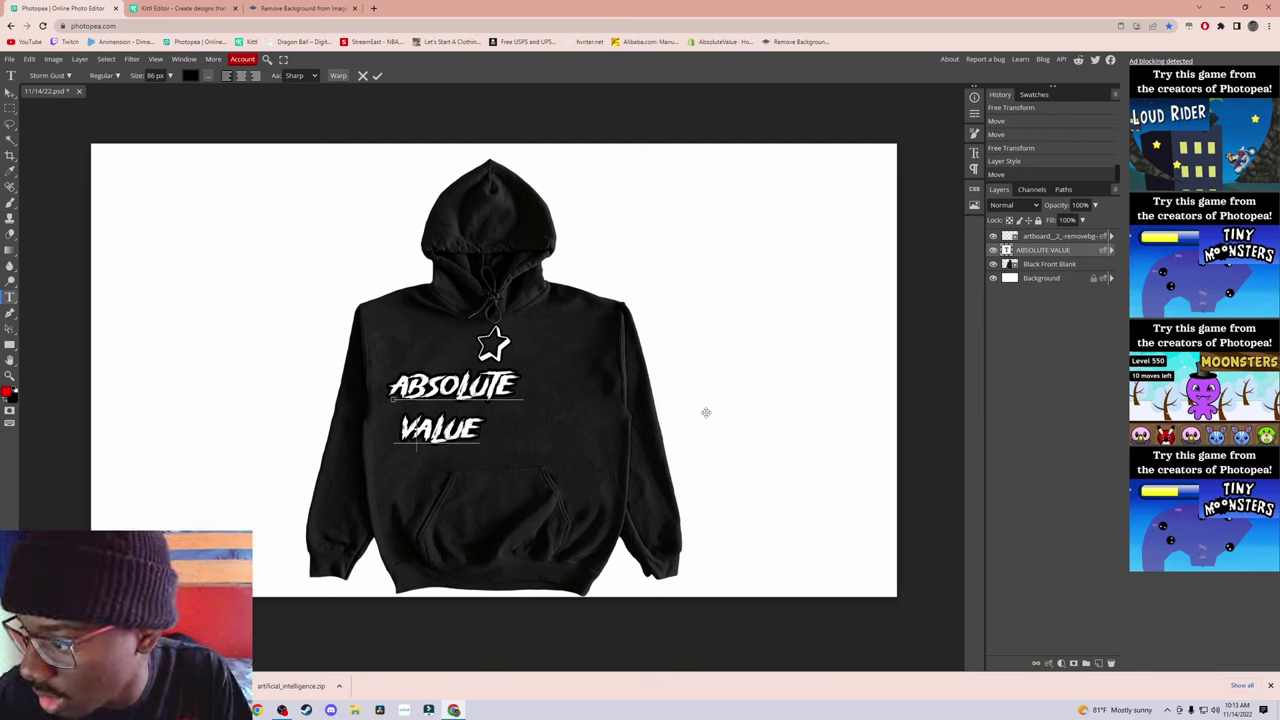
key("Home")
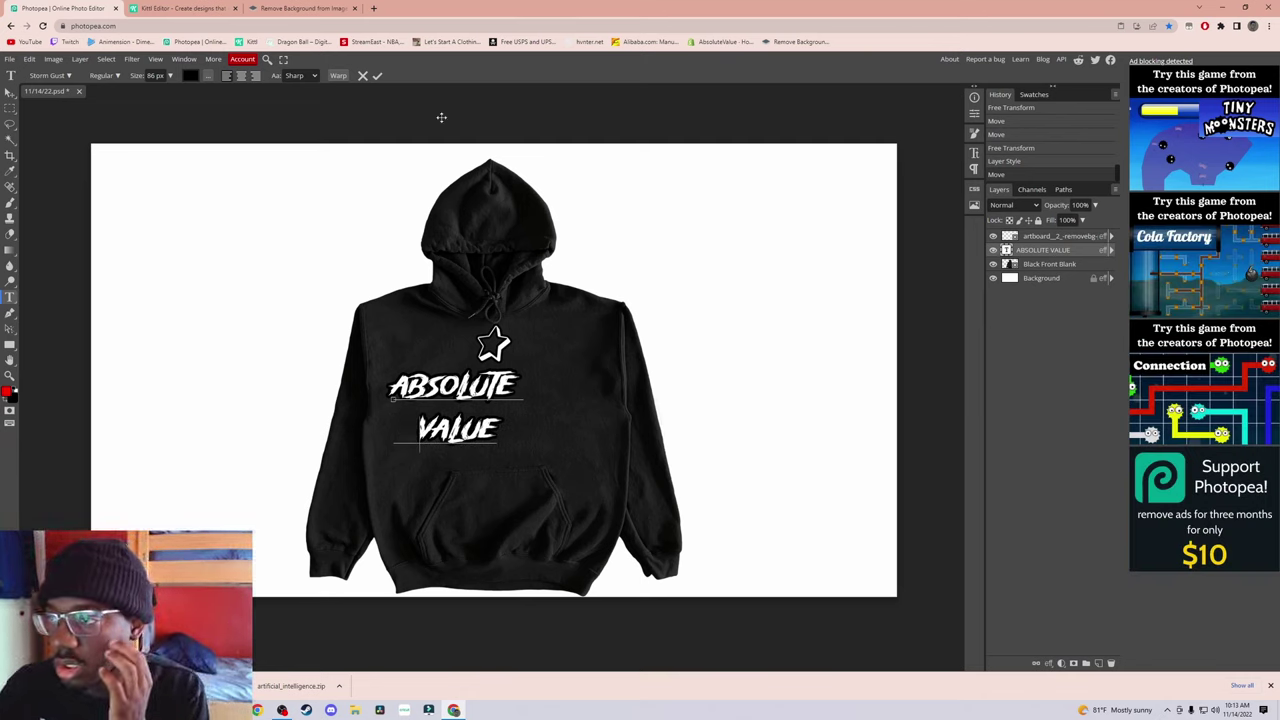
left_click(379, 77)
Step: Centre the two-line text beneath the star and delete the VALUE line from it, leaving only ABSOLUTE
left_click_drag(455, 393, 495, 390)
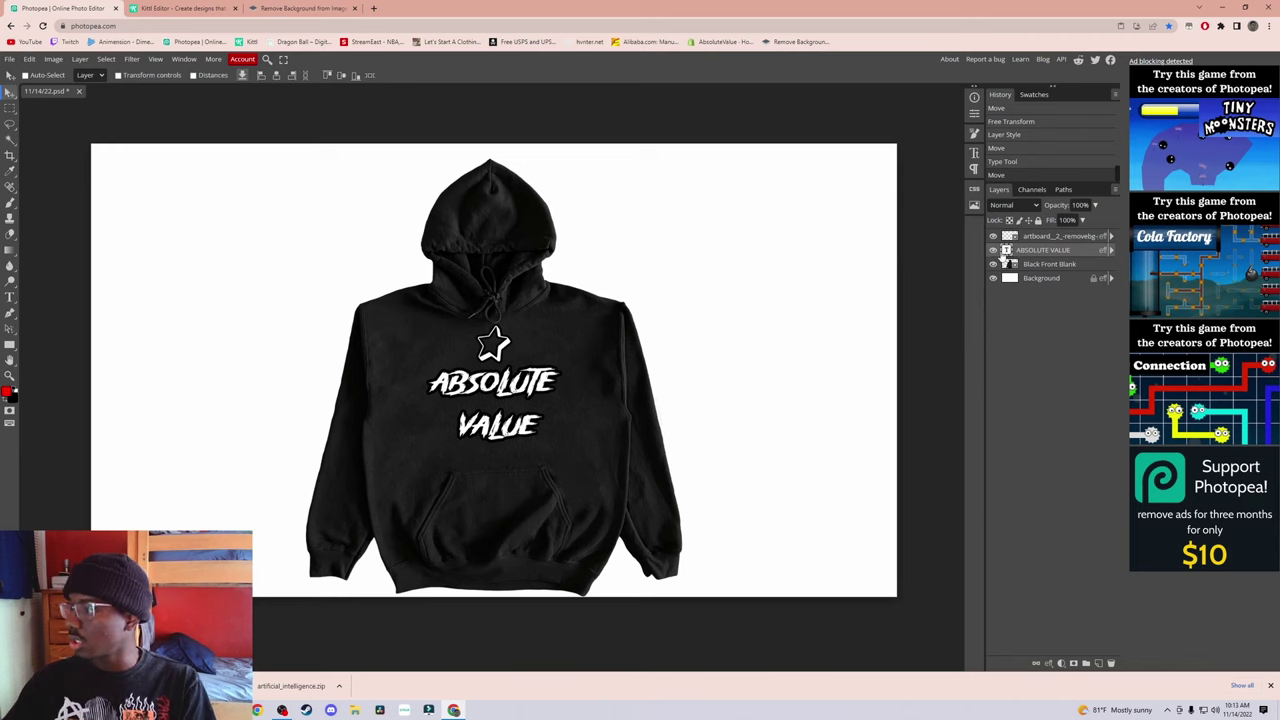
double_click(1004, 251)
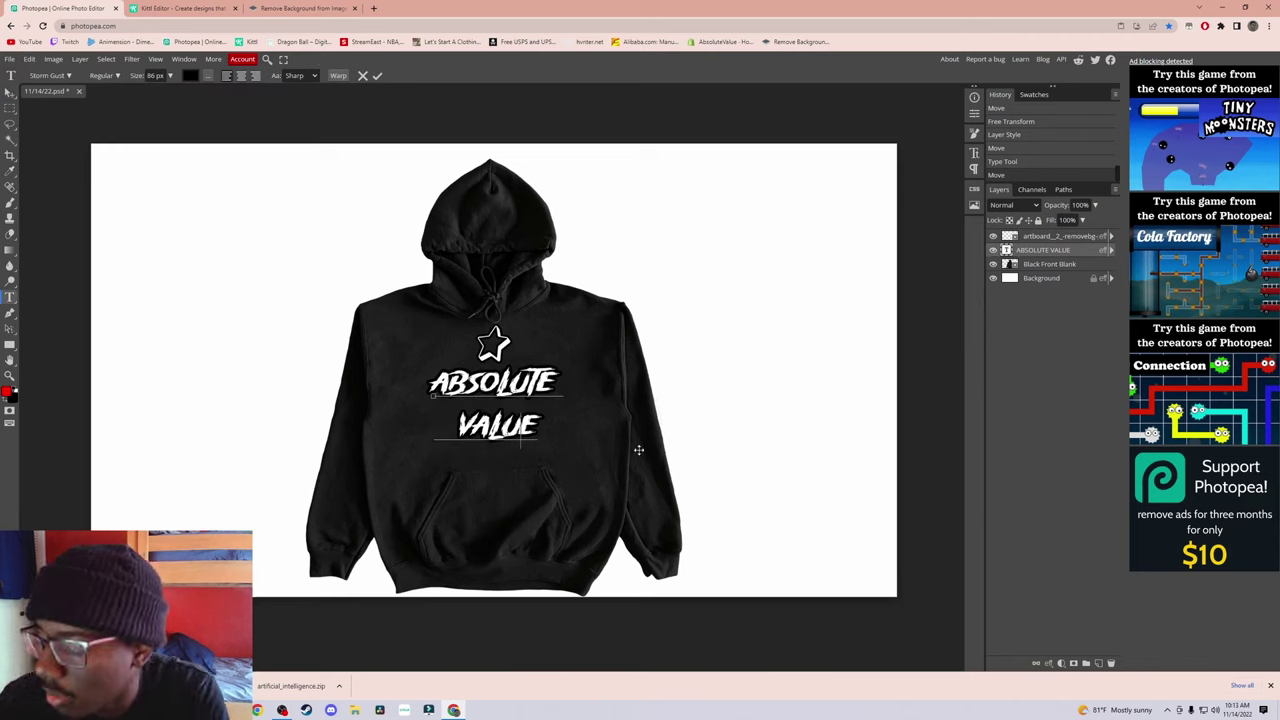
key("BackSpace")
key("BackSpace")
key("BackSpace")
key("BackSpace")
key("BackSpace")
key("BackSpace")
key("BackSpace")
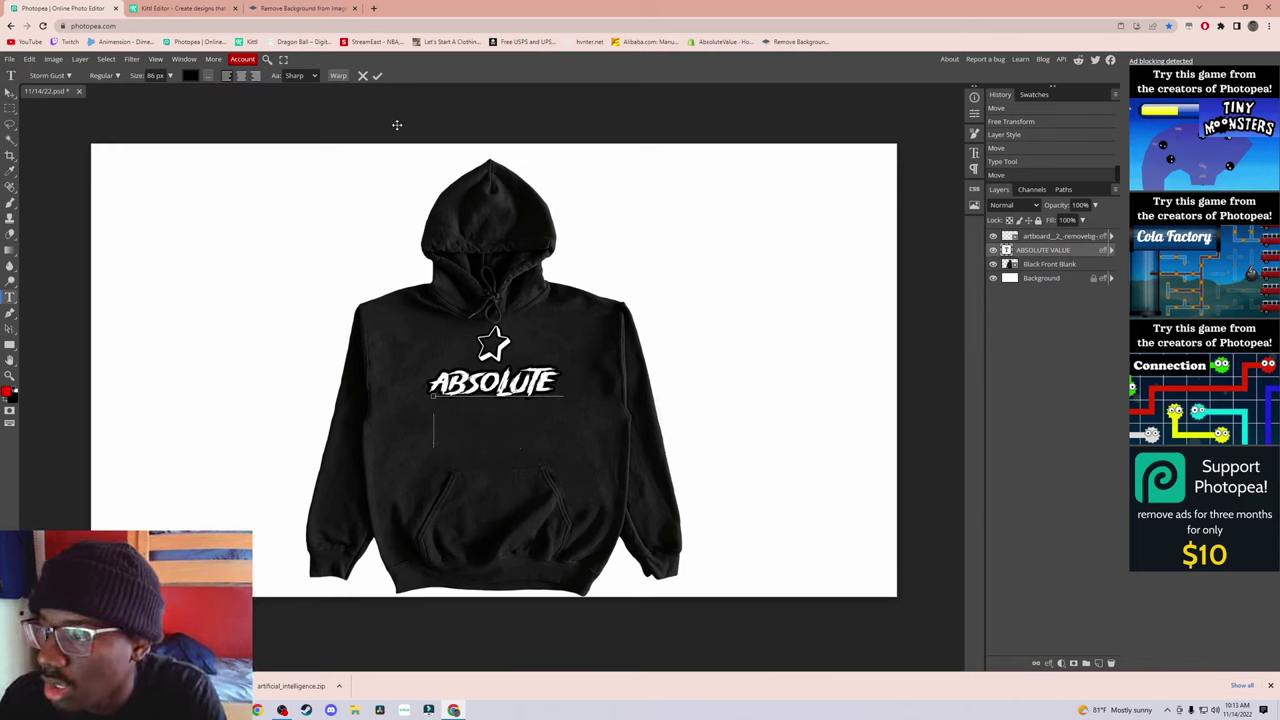
left_click(377, 75)
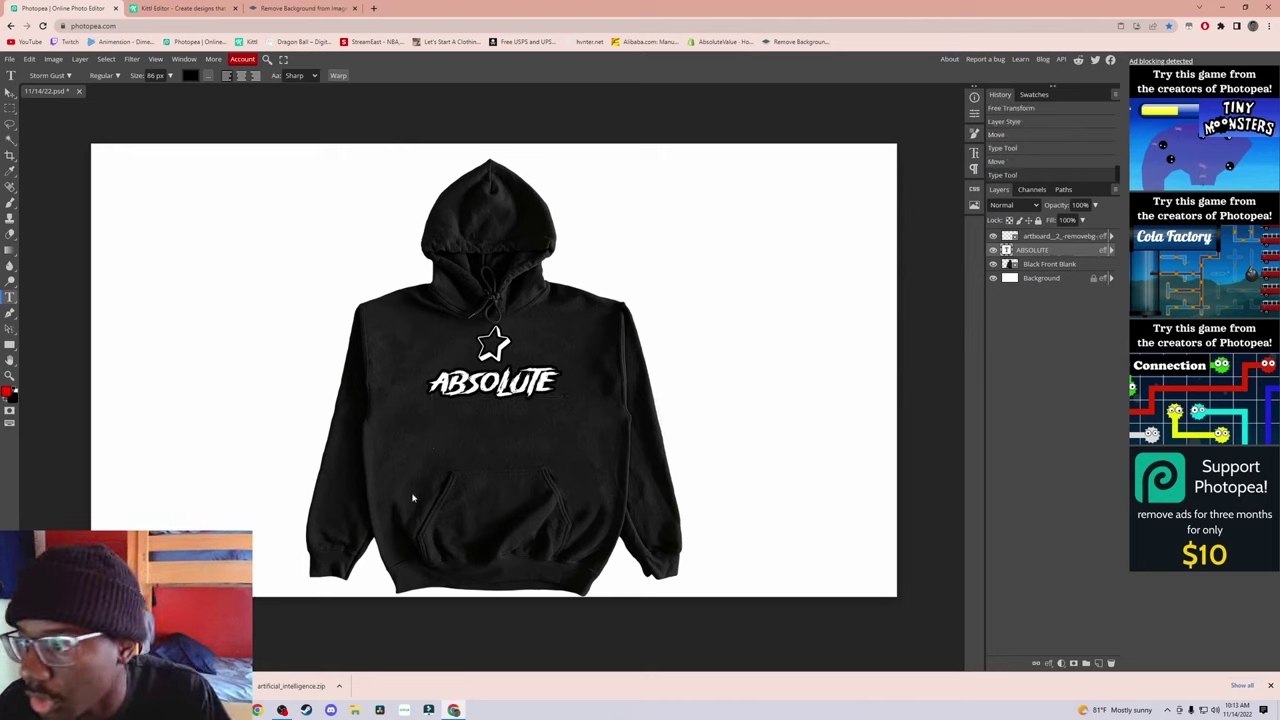
Step: Add a separate text layer reading VALUE directly beneath ABSOLUTE on the hoodie
left_click(465, 430)
type("VALUE")
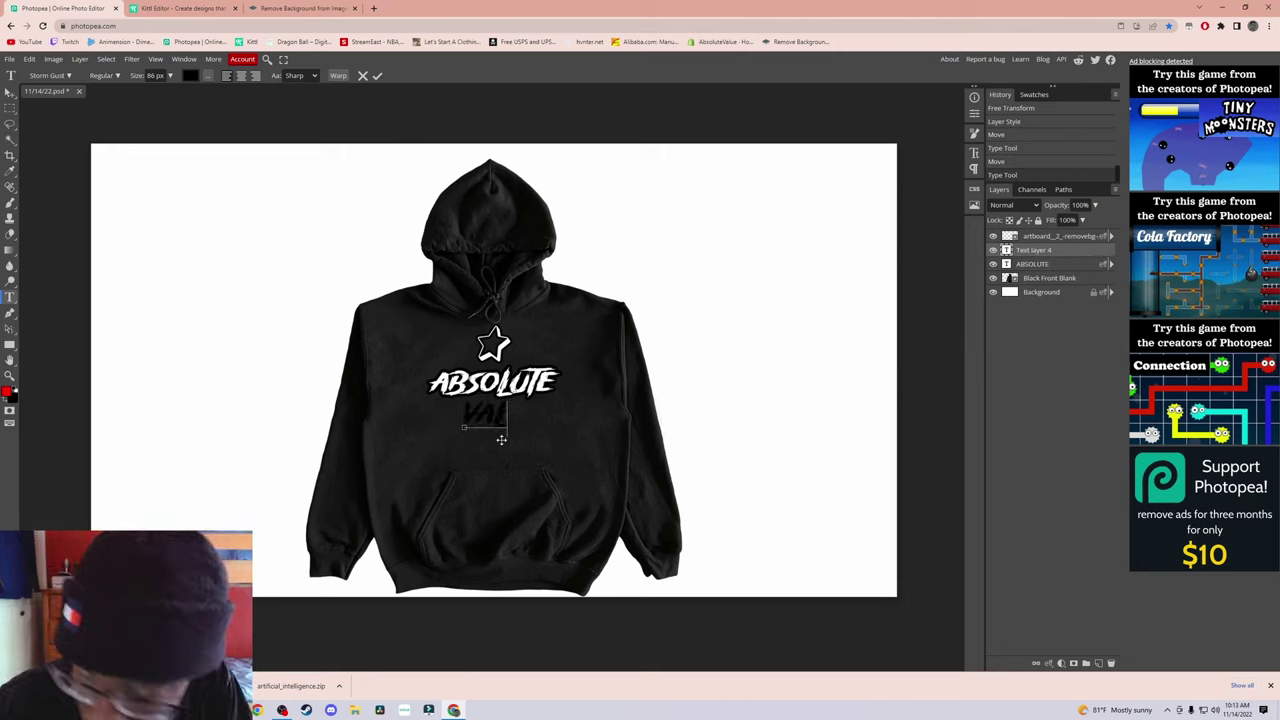
key("BackSpace")
key("BackSpace")
key("BackSpace")
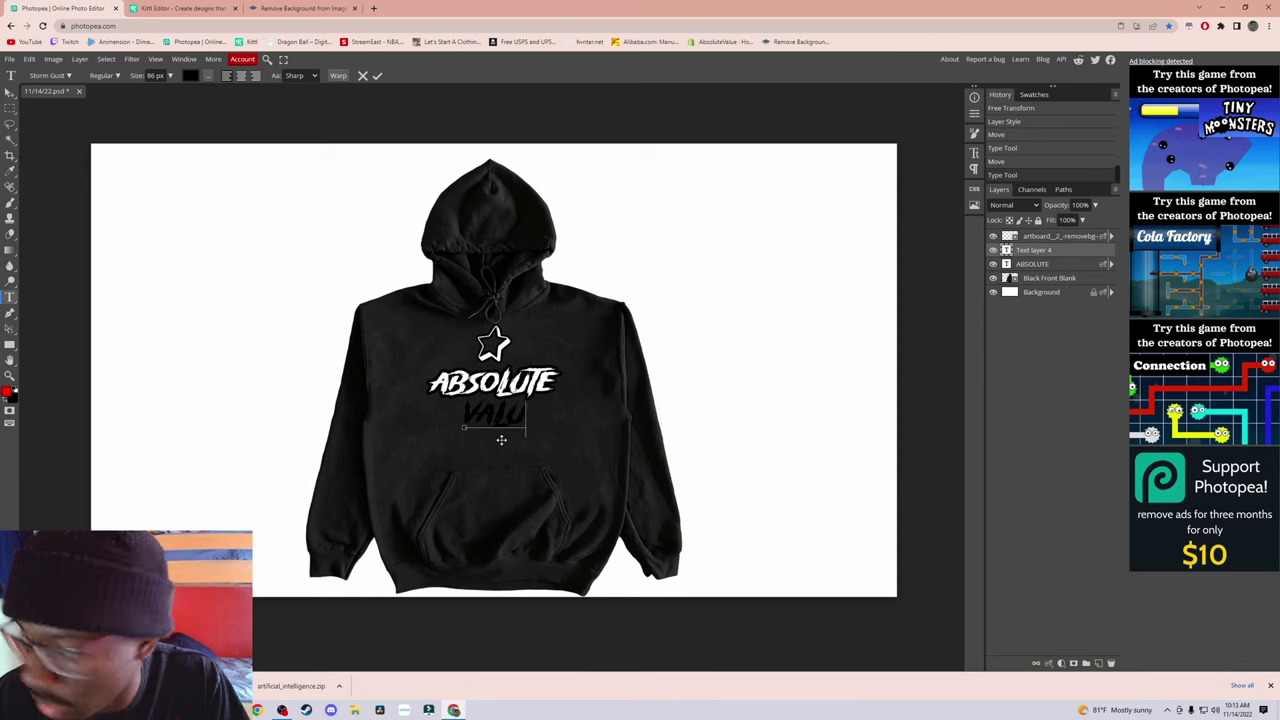
type("UE")
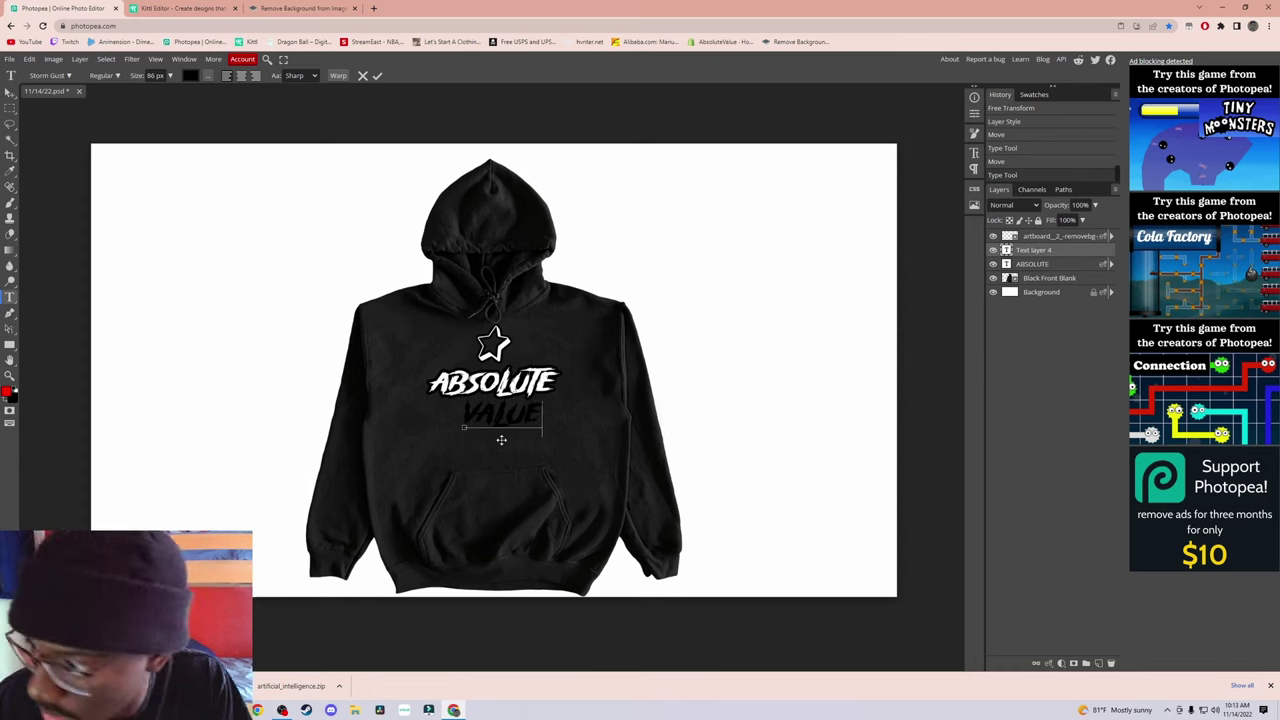
Step: Add a white Color Overlay and a black 8 px outside Stroke to the VALUE text layer
double_click(1010, 250)
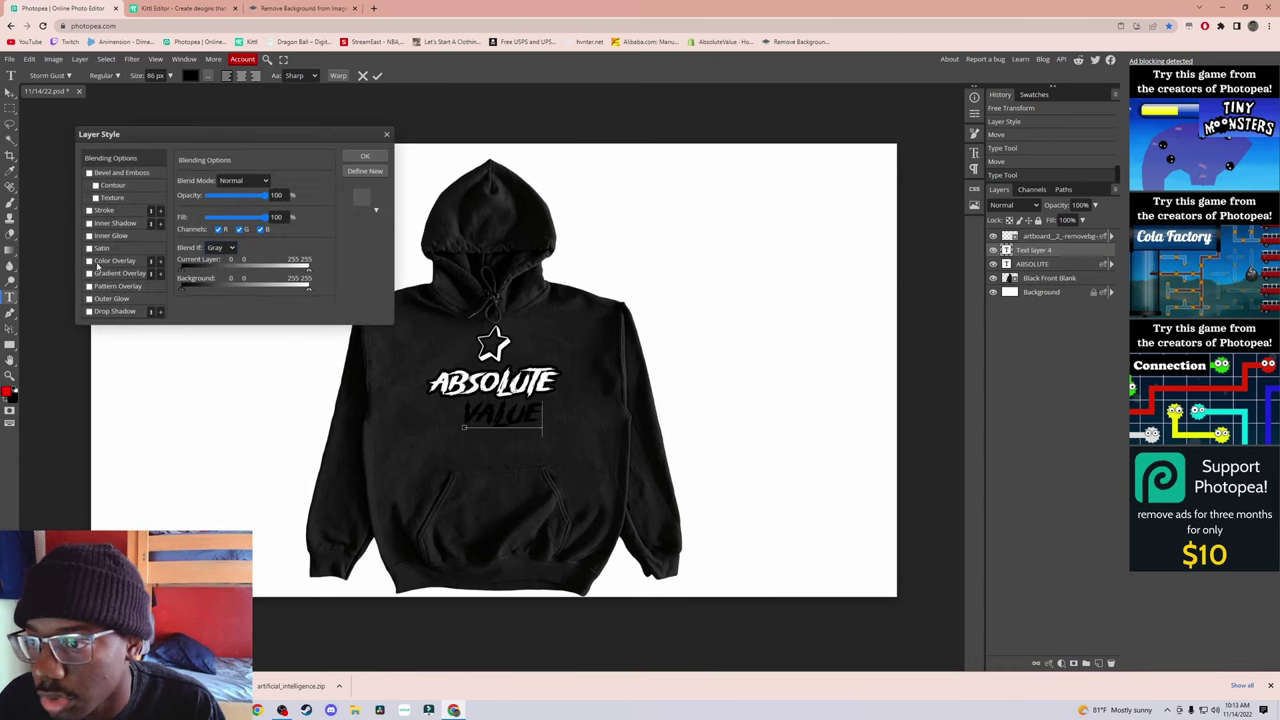
left_click(113, 260)
left_click(104, 210)
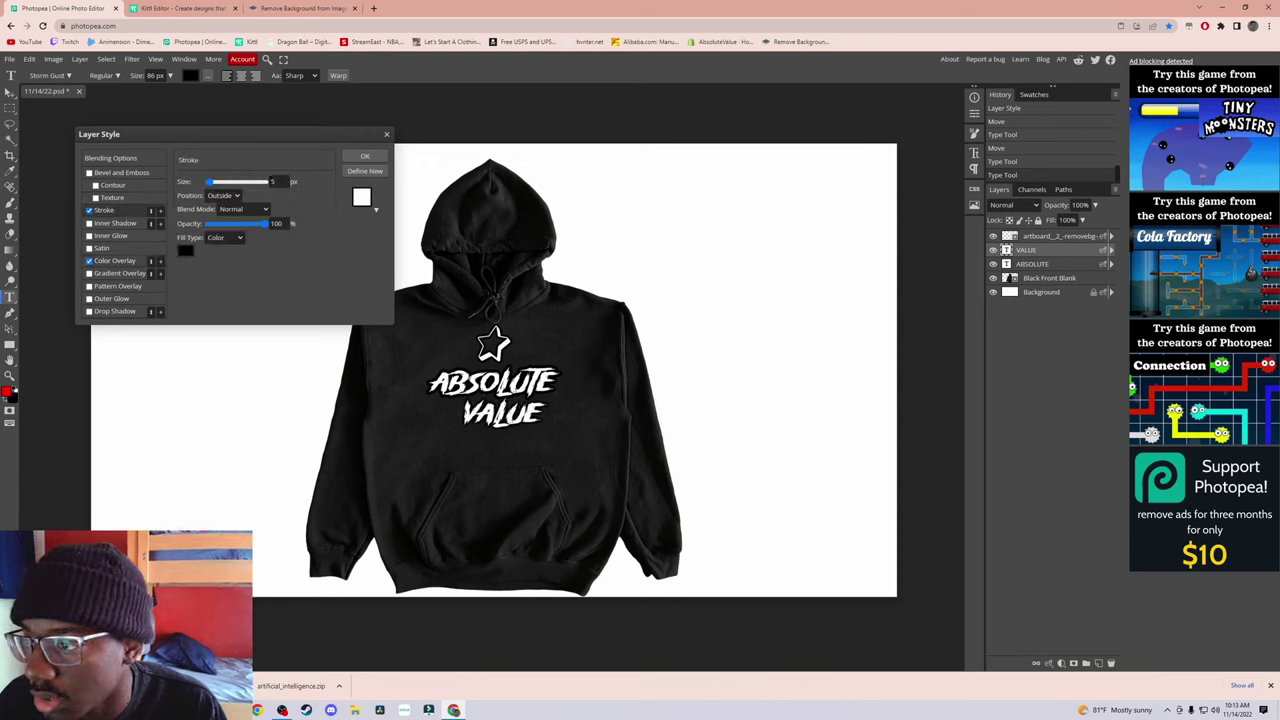
type("10")
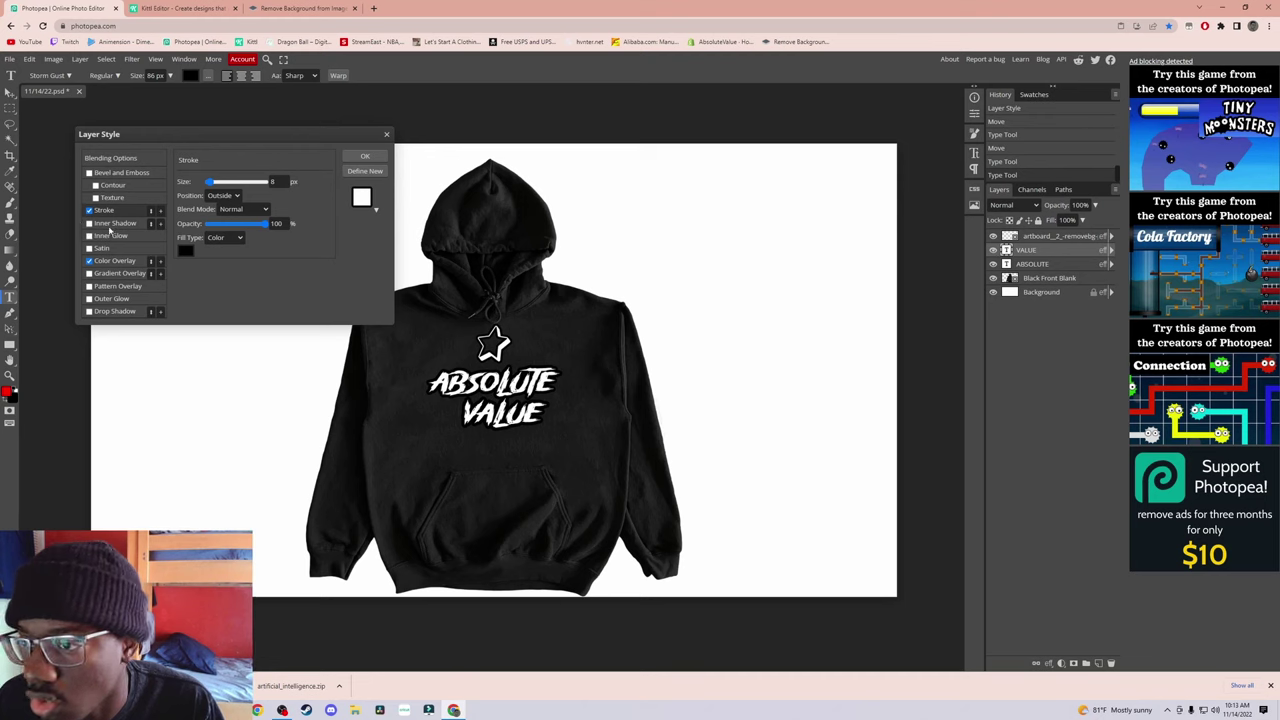
Step: Try the VALUE layer style with a black Color Overlay and a white Stroke
left_click(114, 260)
left_click(312, 197)
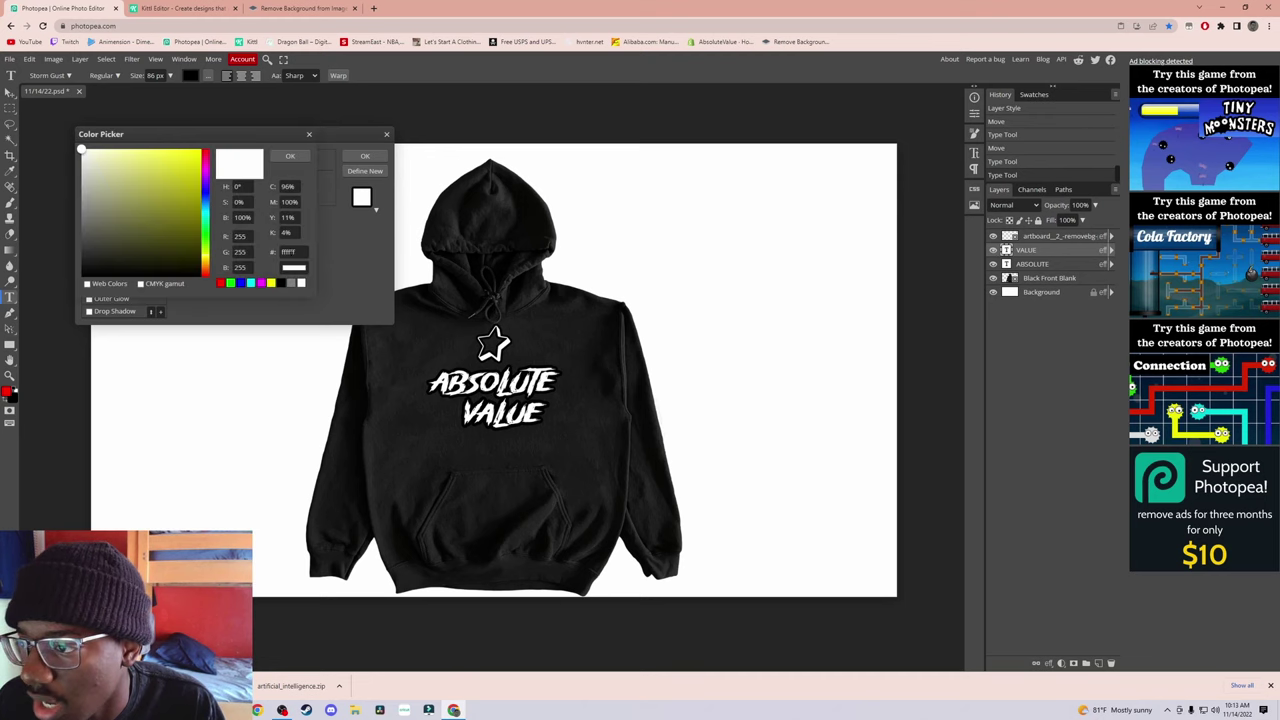
left_click(283, 284)
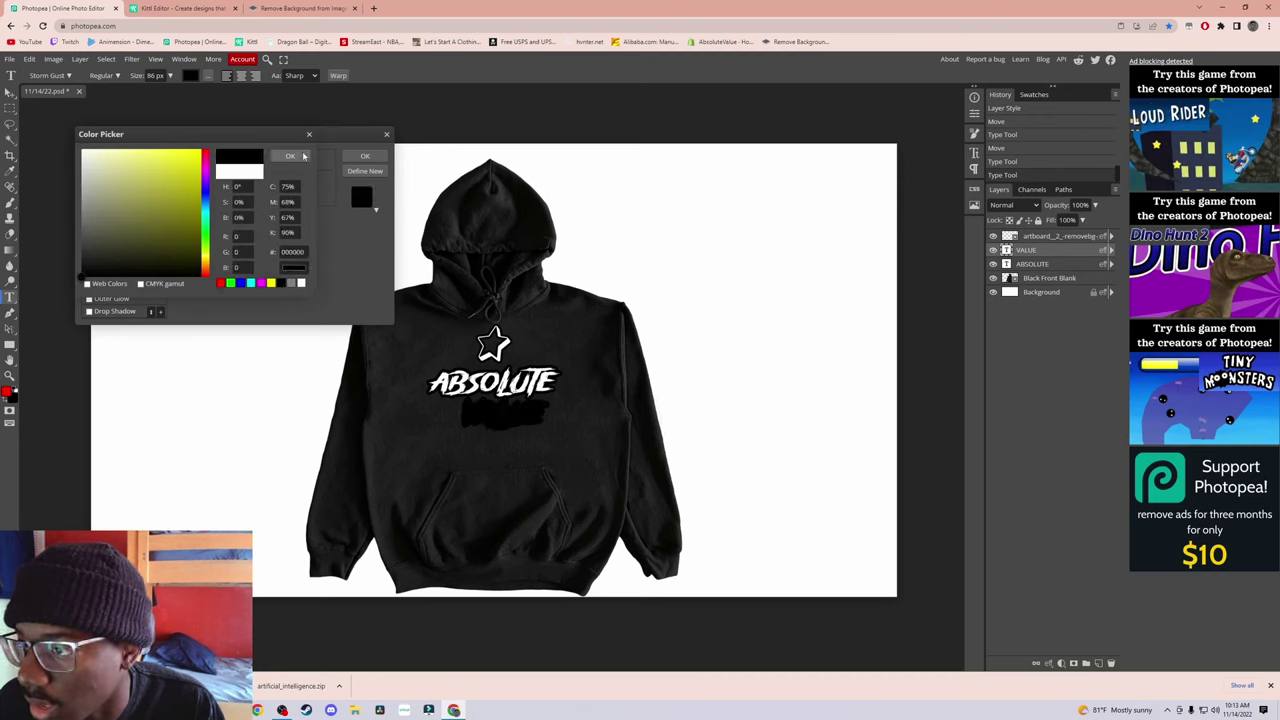
left_click(290, 156)
left_click(140, 210)
left_click(186, 251)
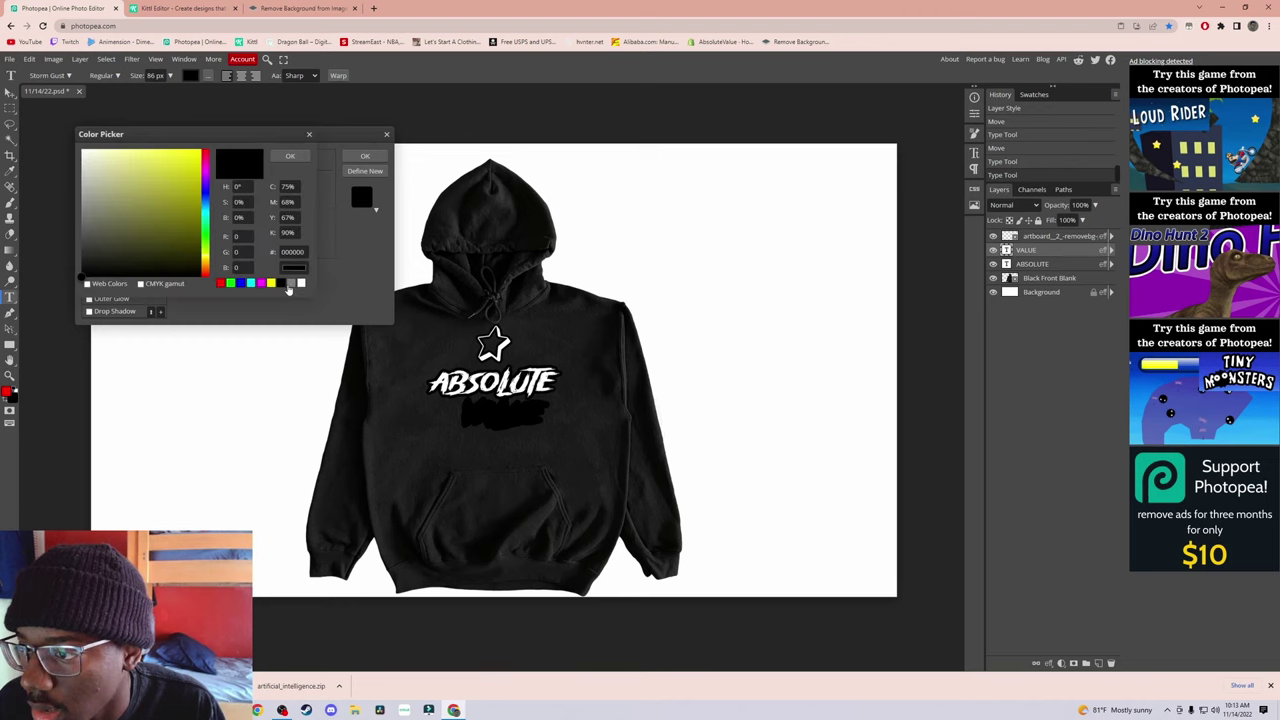
left_click(300, 284)
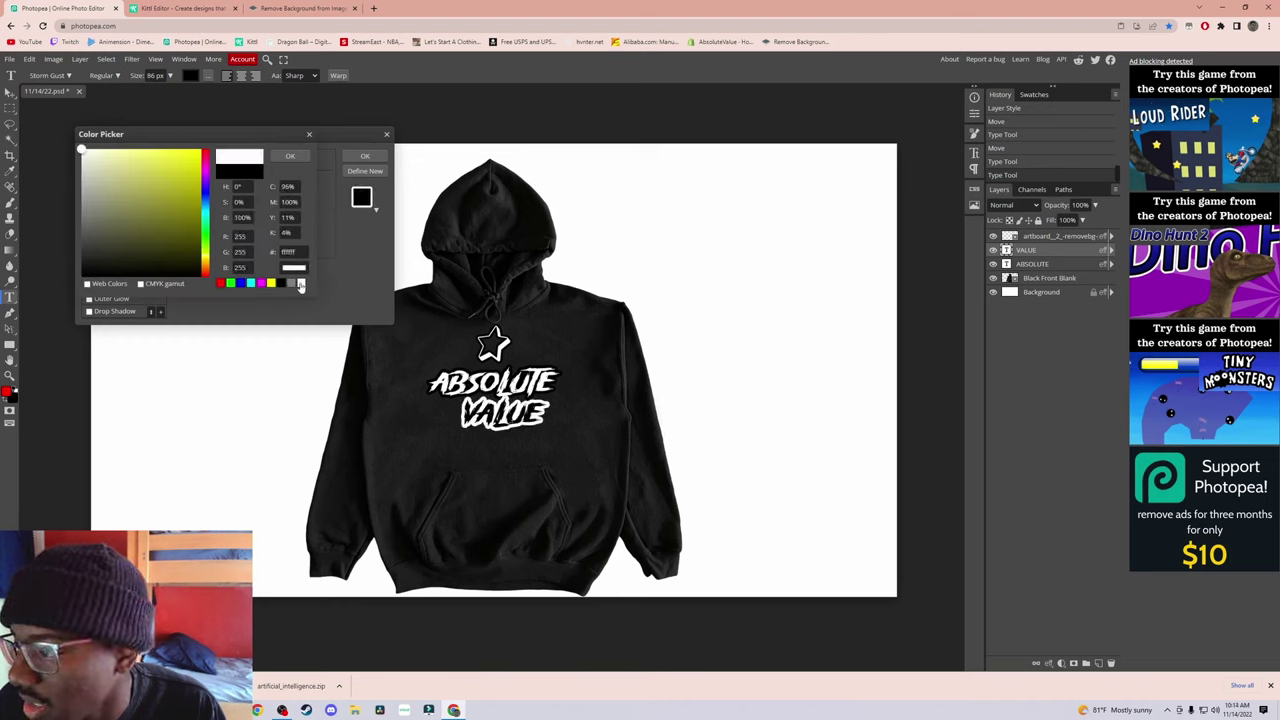
left_click(290, 156)
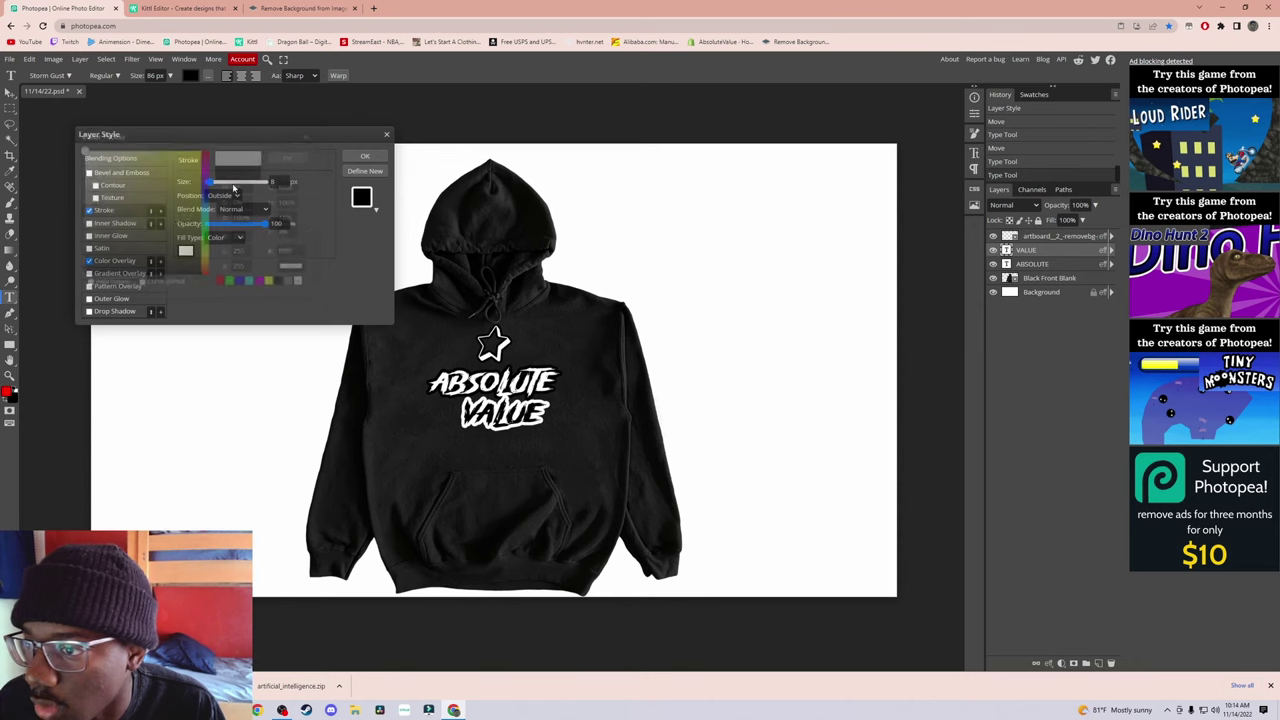
Step: Set the VALUE layer's Color Overlay to white and its Stroke to black, and apply the layer style
left_click(114, 260)
left_click(305, 195)
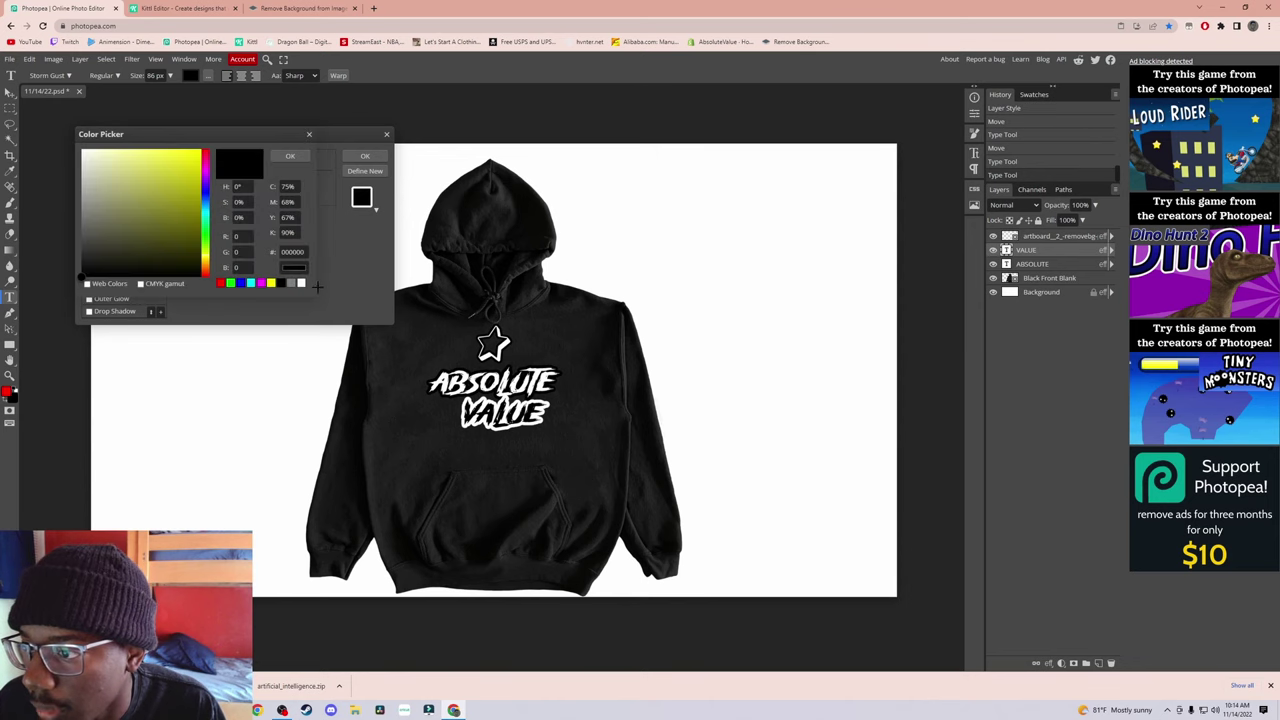
left_click(300, 284)
left_click(290, 156)
left_click(104, 211)
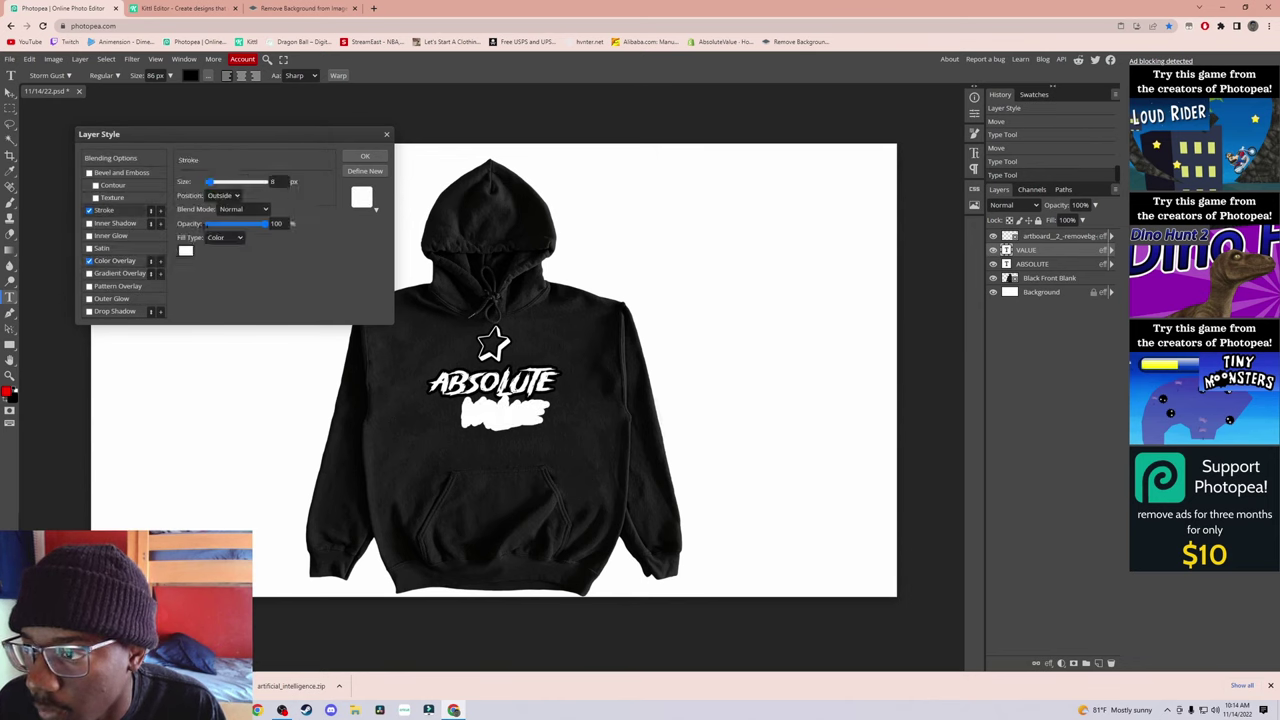
left_click(184, 252)
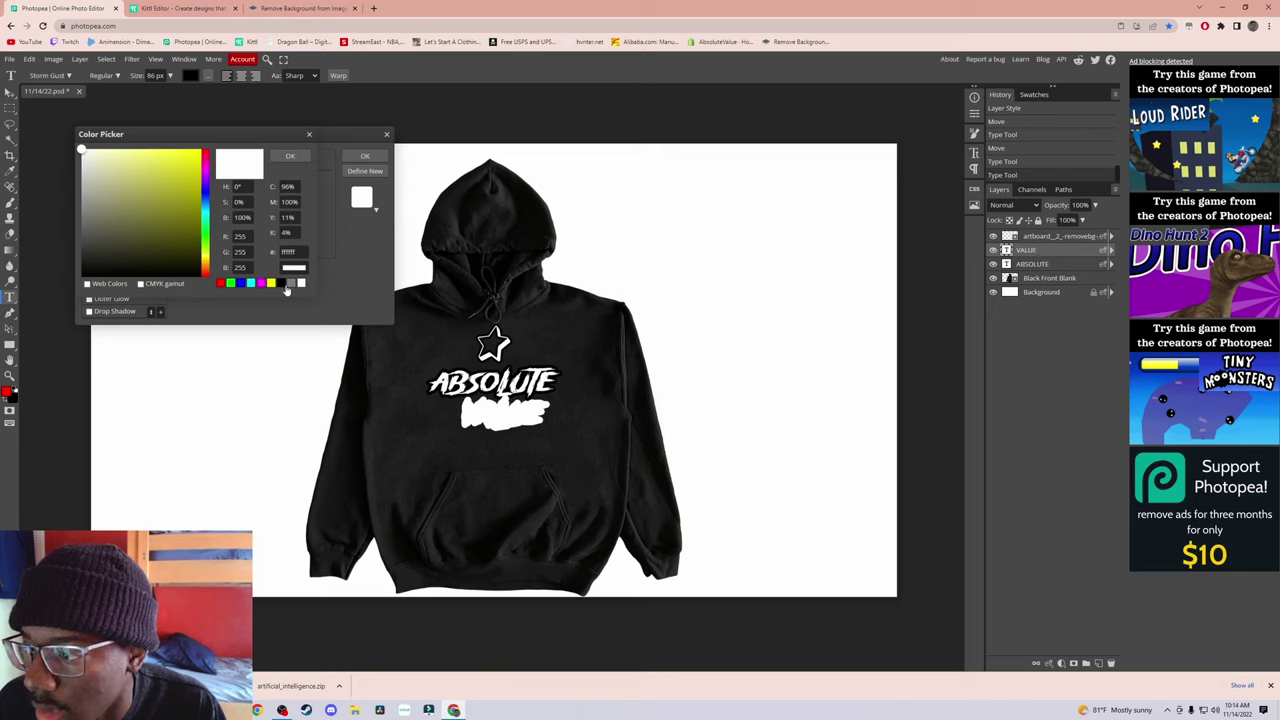
left_click(283, 285)
left_click(290, 156)
left_click(365, 156)
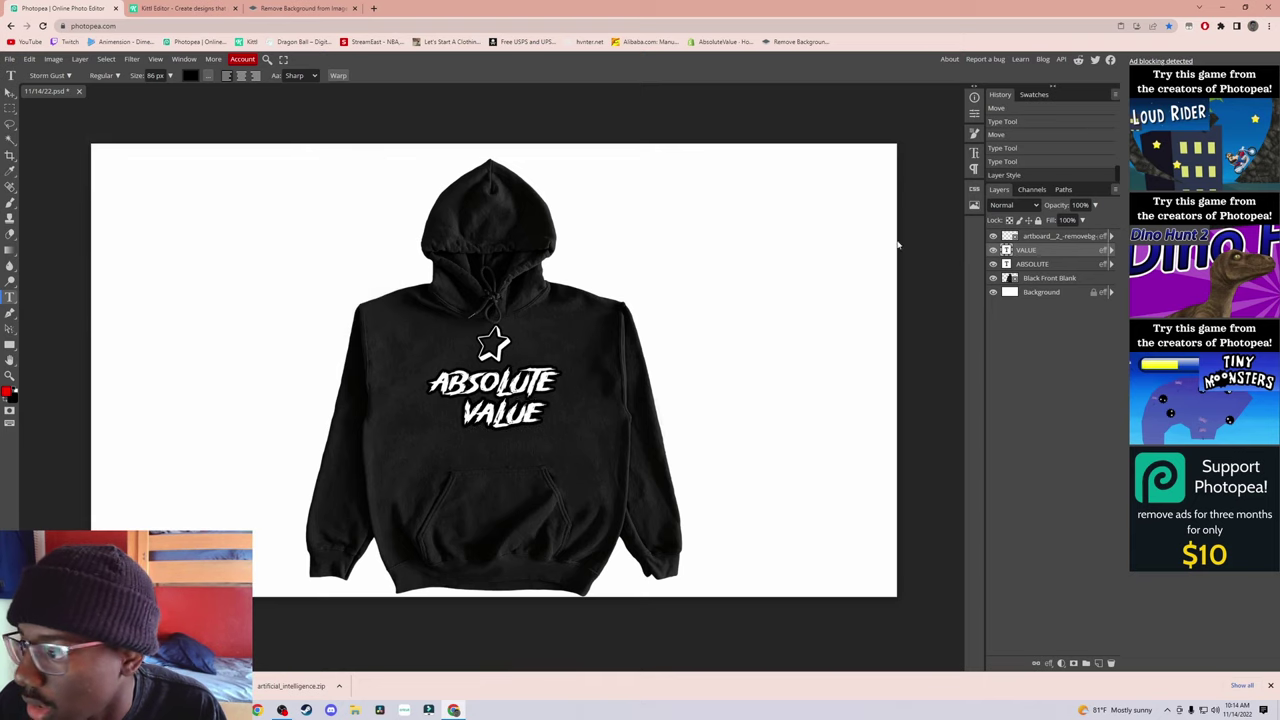
Step: Scale the ABSOLUTE text up to 139.81%, keeping it horizontally centred on the hoodie
left_click(1030, 264)
key("ctrl+t")
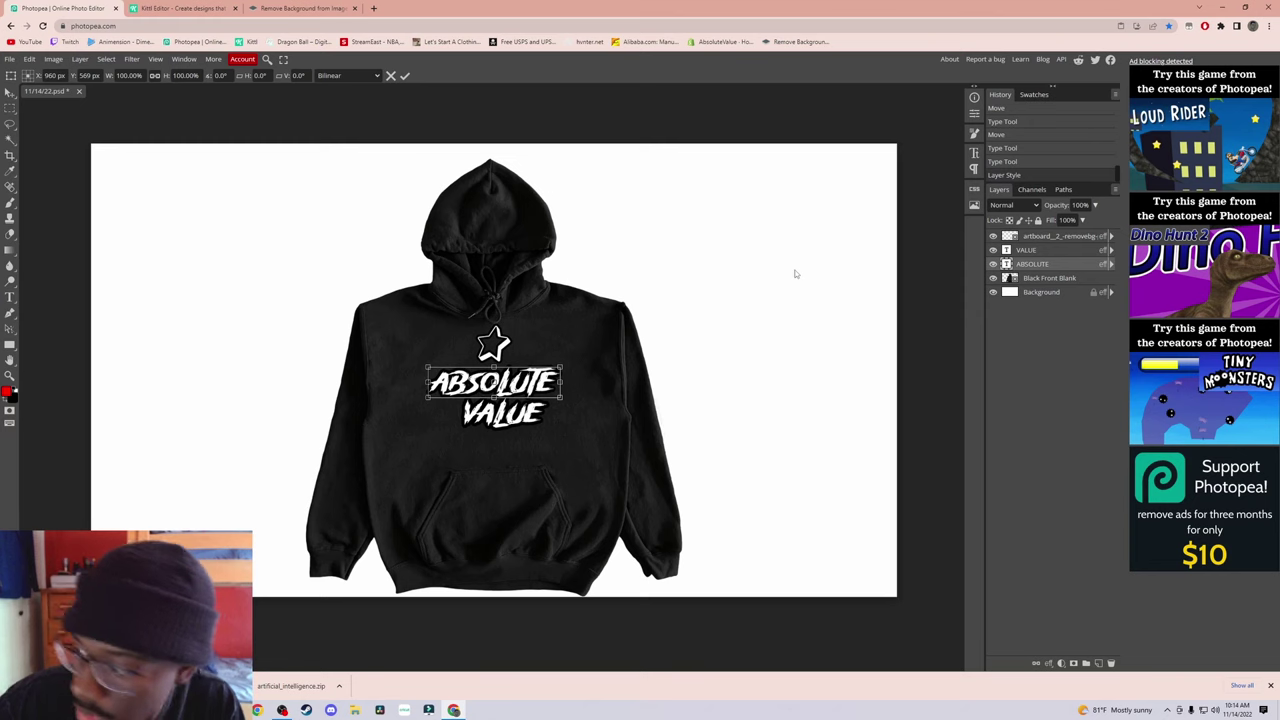
mouse_move(560, 368)
left_mouse_down()
mouse_move(600, 349)
mouse_move(584, 354)
mouse_move(598, 398)
mouse_move(568, 384)
left_mouse_up()
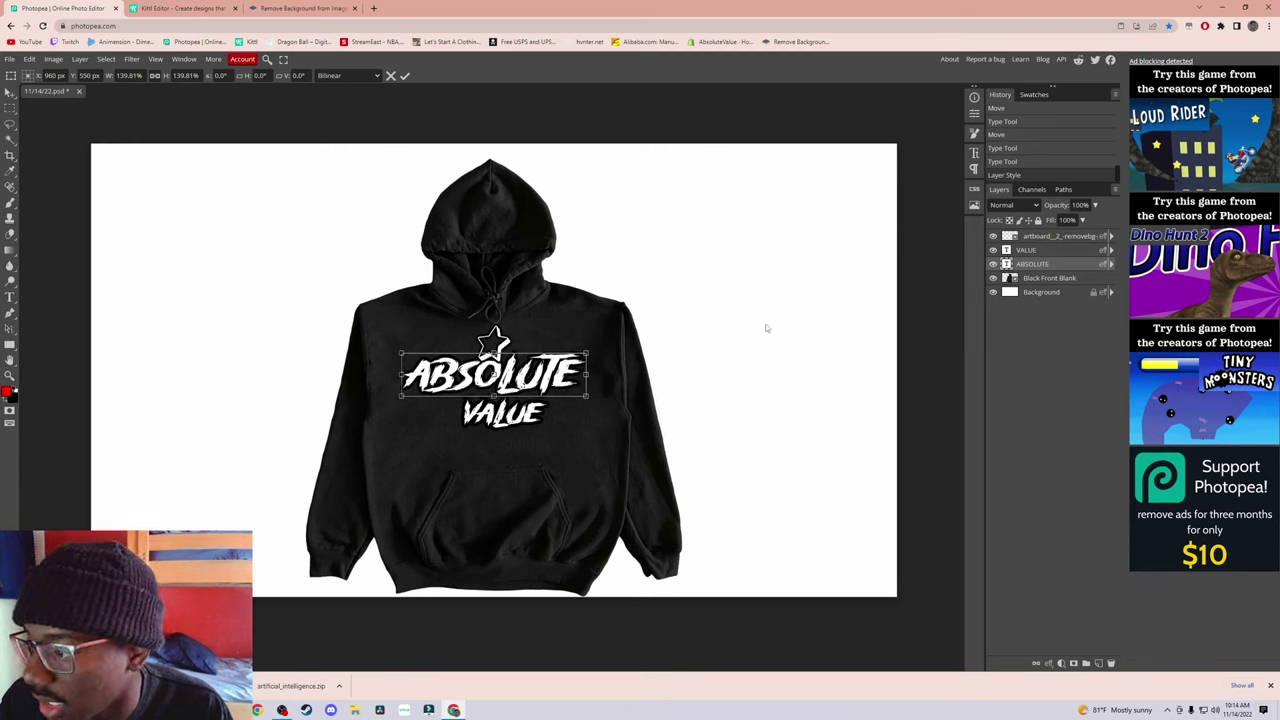
Step: Scale the VALUE text up to 147.98% and centre it beneath ABSOLUTE
left_click(1045, 250)
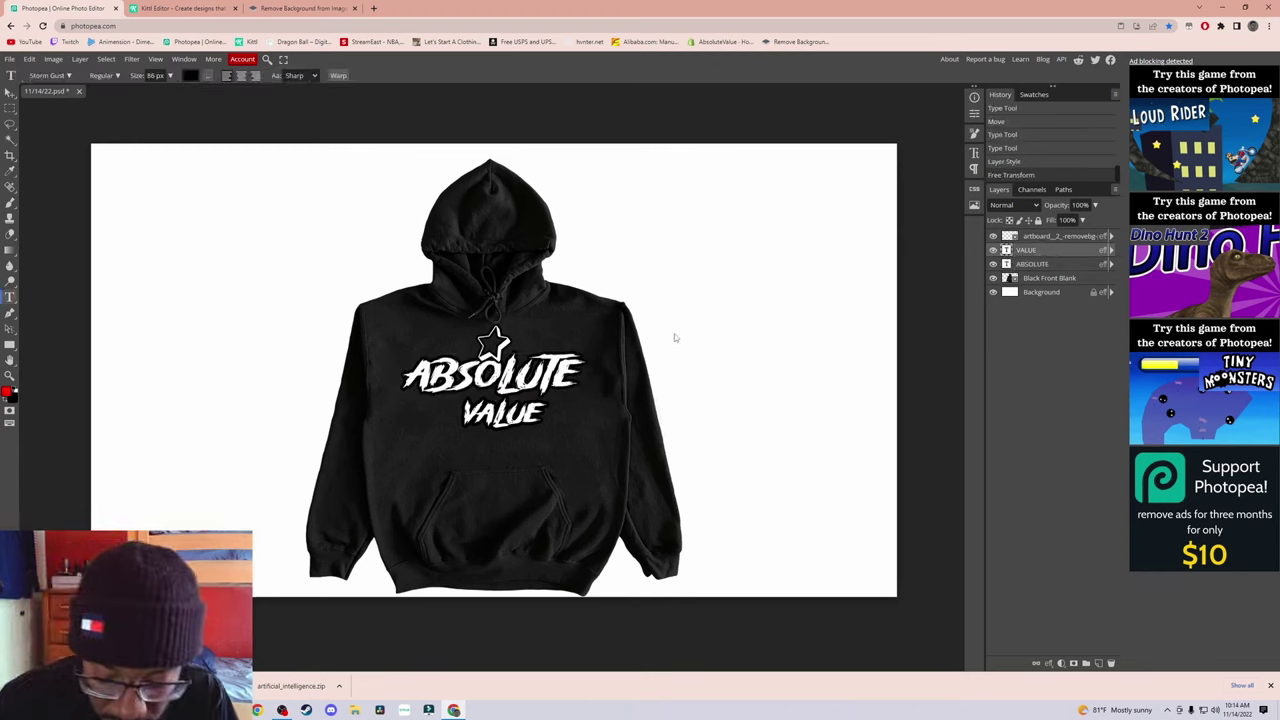
key("ctrl+t")
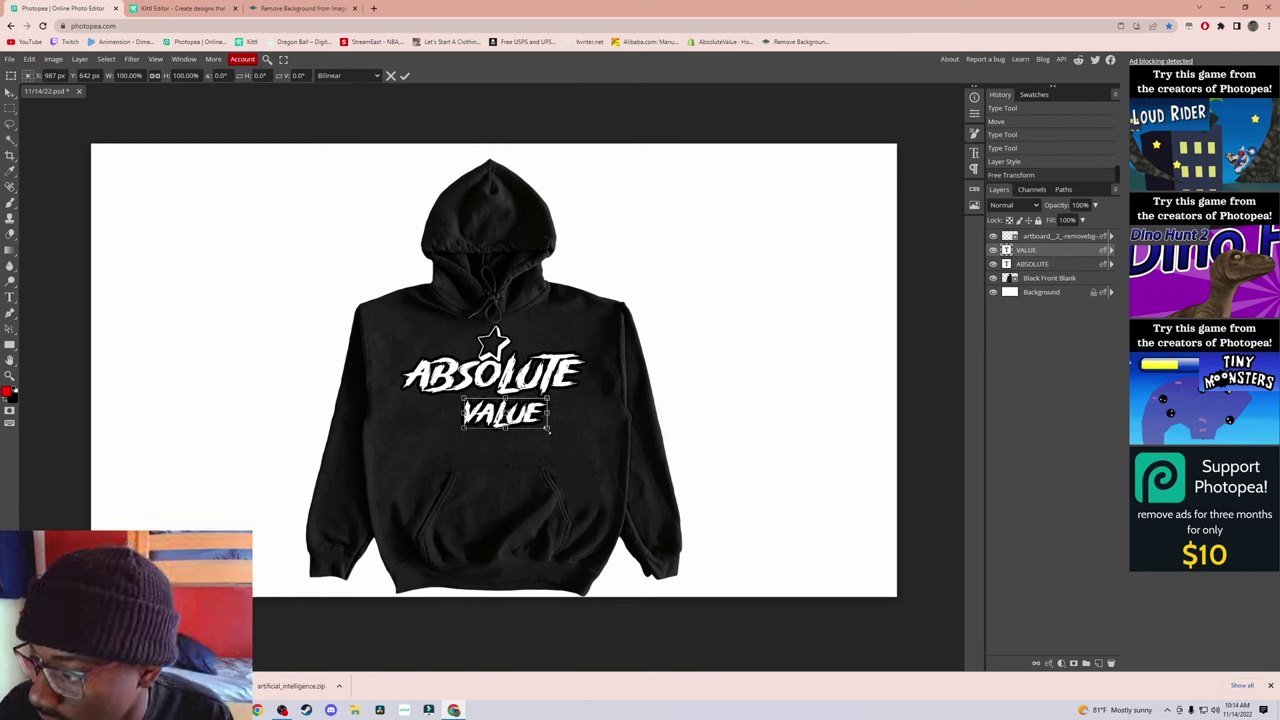
mouse_move(548, 428)
left_mouse_down()
mouse_move(590, 423)
mouse_move(566, 437)
mouse_move(531, 428)
left_mouse_up()
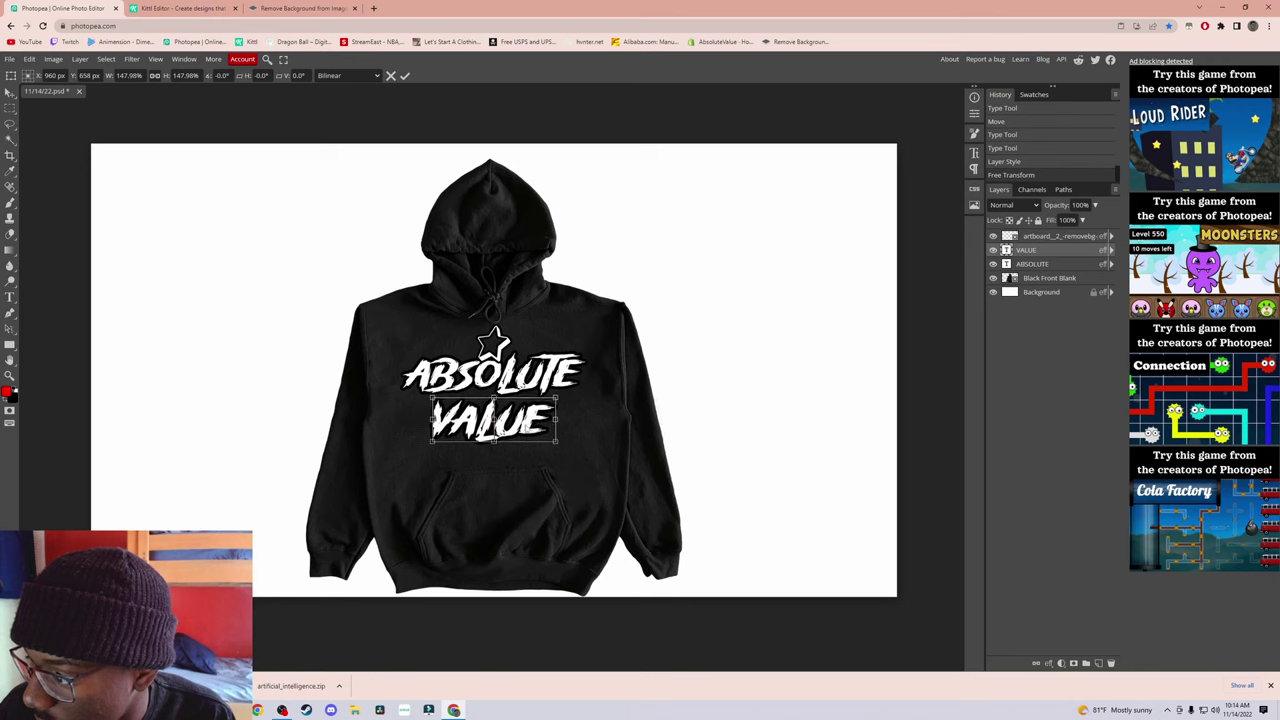
left_click(404, 75)
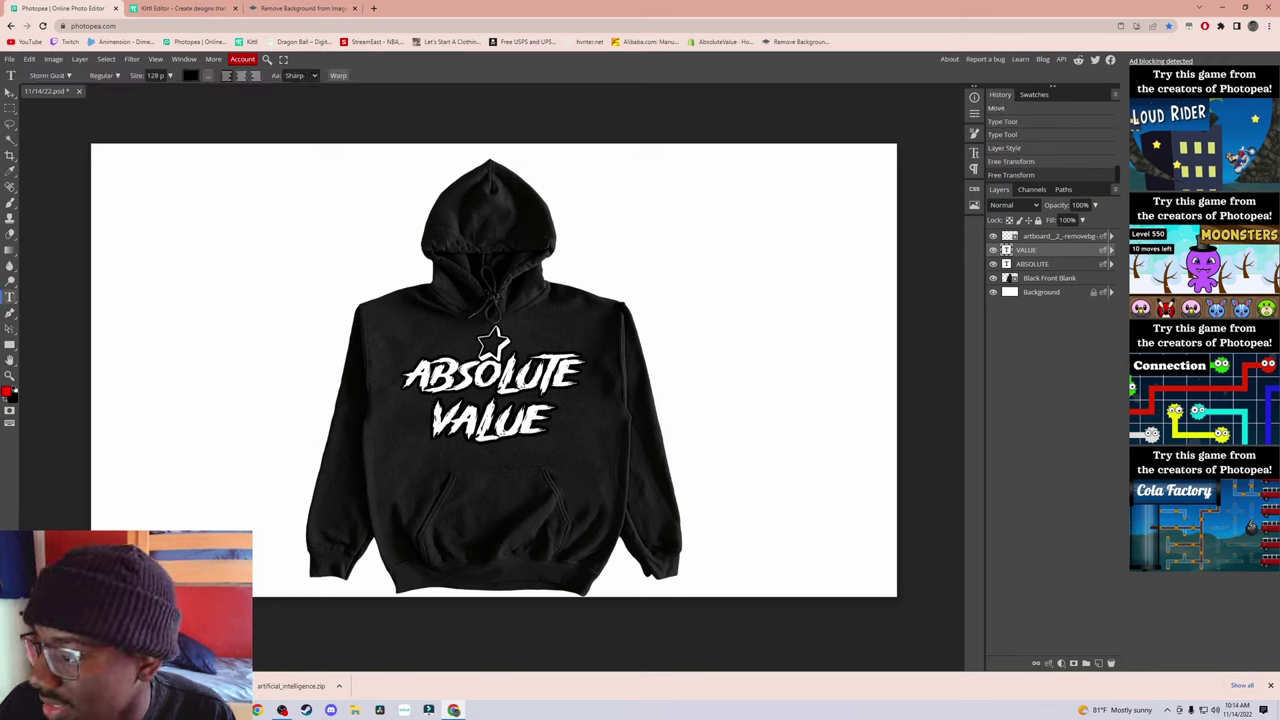
Step: Nudge the ABSOLUTE text slightly down towards VALUE
left_click(1040, 264)
left_click(553, 367)
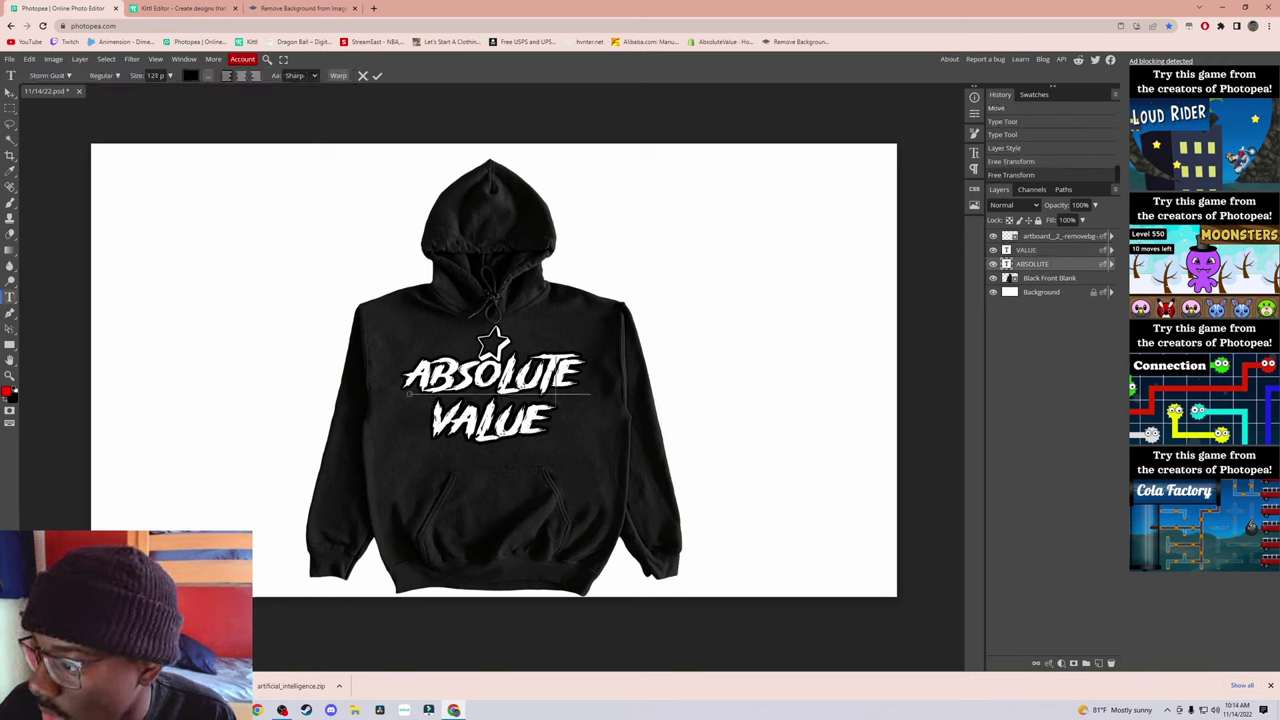
left_click(364, 76)
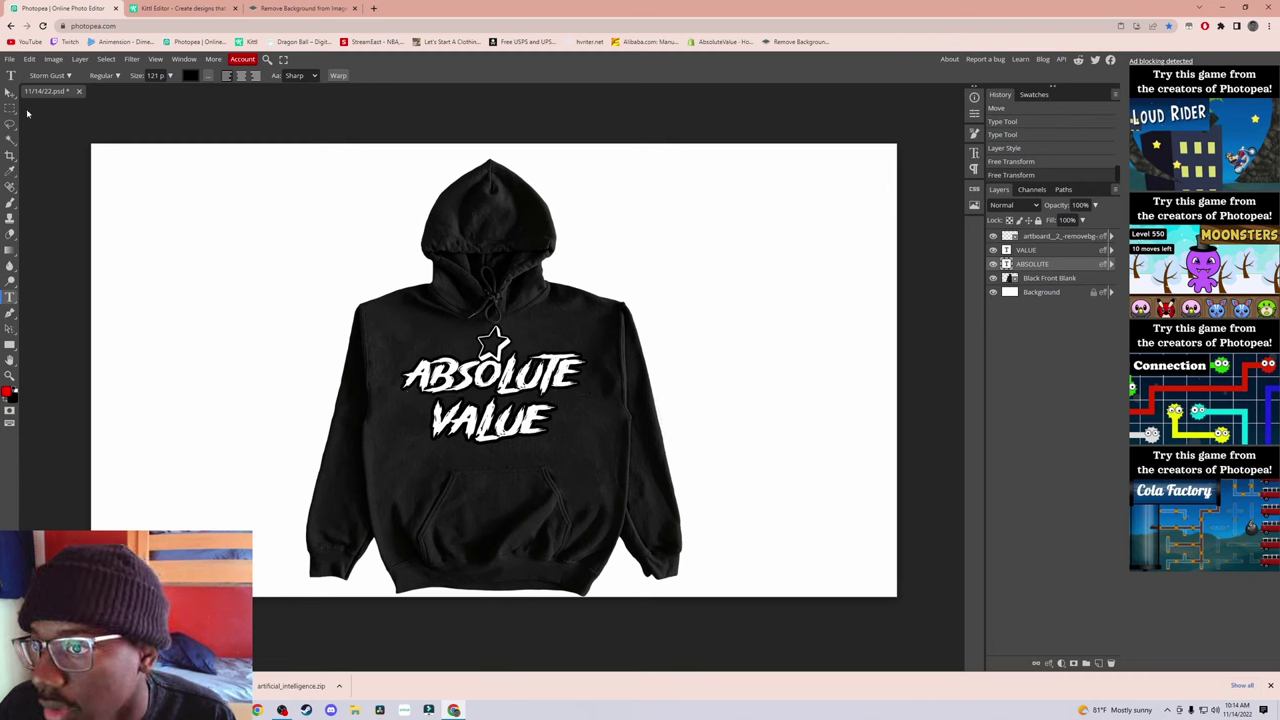
left_click(10, 91)
left_click_drag(898, 319, 898, 322)
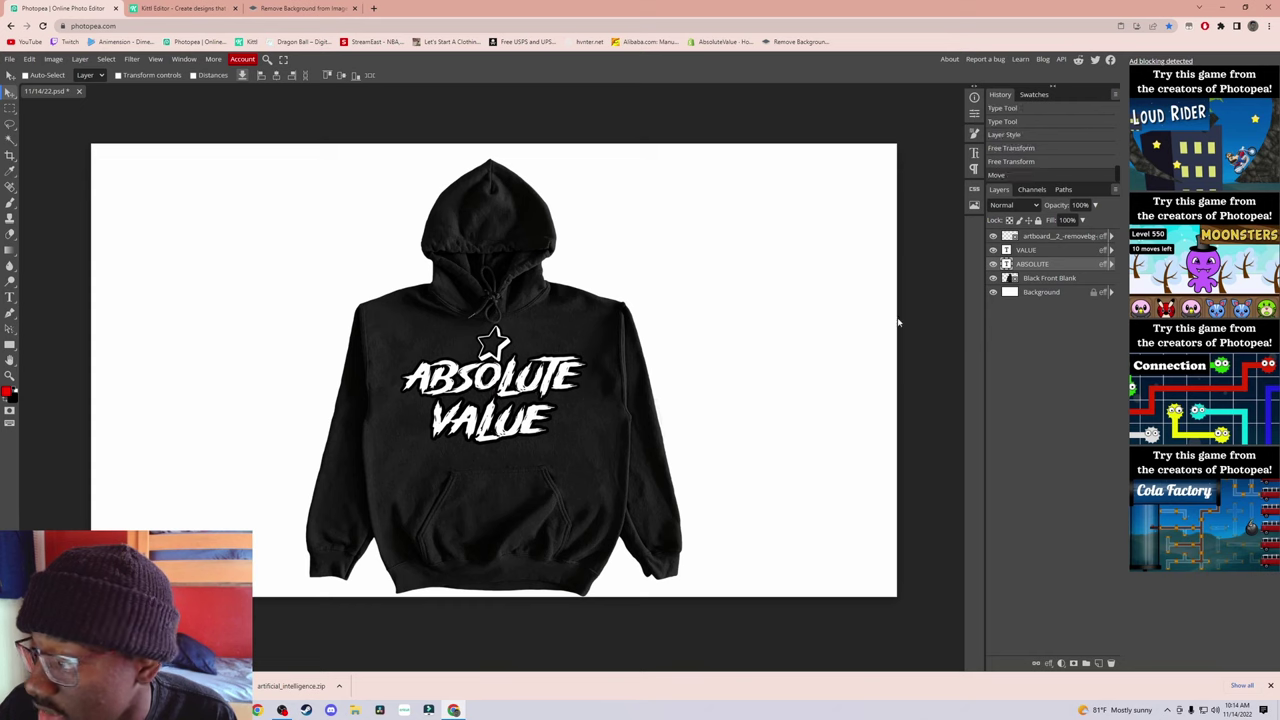
Step: Move the star layer behind both text layers and position the star centred just above ABSOLUTE
left_click(1030, 237)
left_click_drag(492, 345, 490, 400)
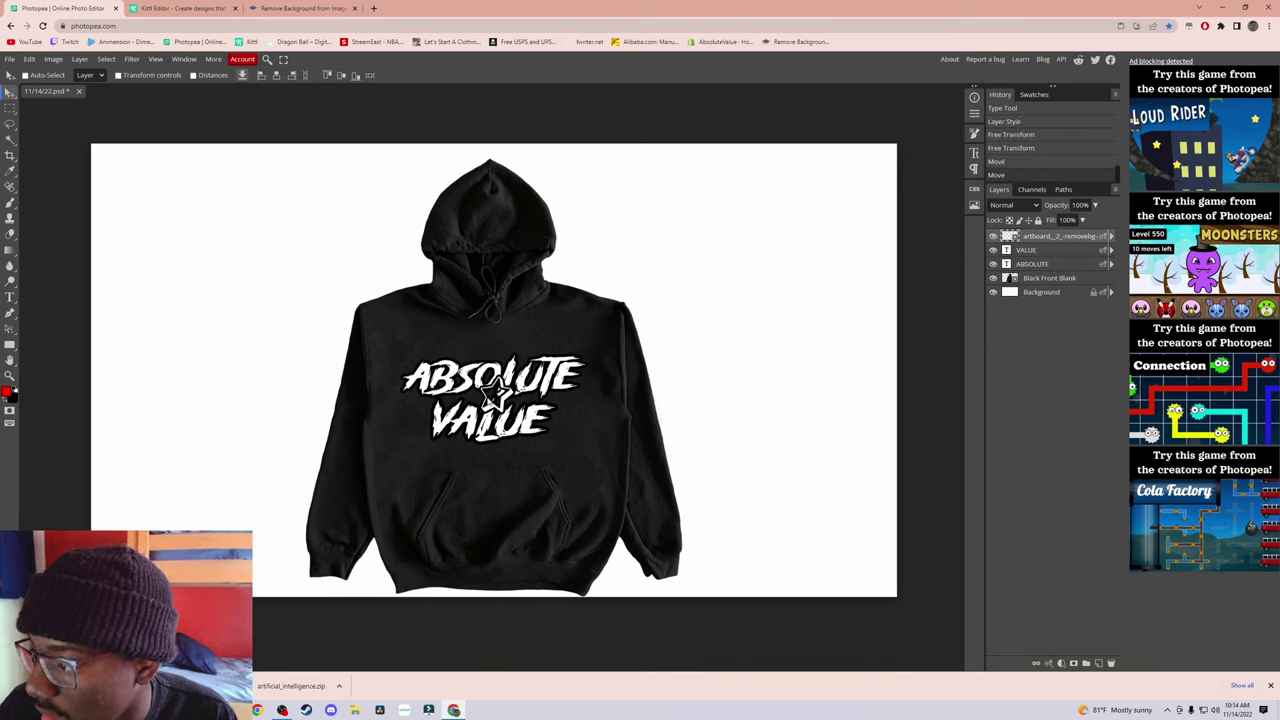
left_click_drag(1046, 243, 1047, 274)
left_click_drag(500, 402, 481, 348)
Step: Scale the star graphic down and place it centred on the front of the hoodie's hood
key("ctrl+t")
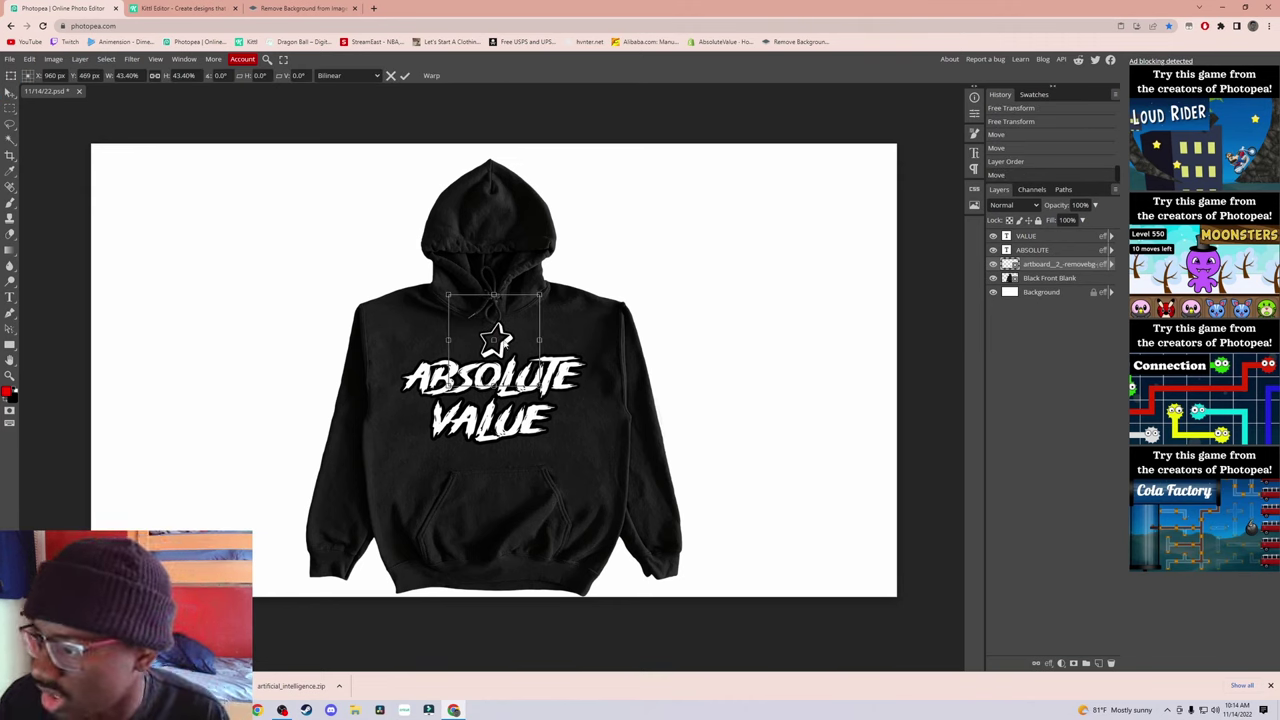
left_click_drag(531, 299, 493, 220)
key("Return")
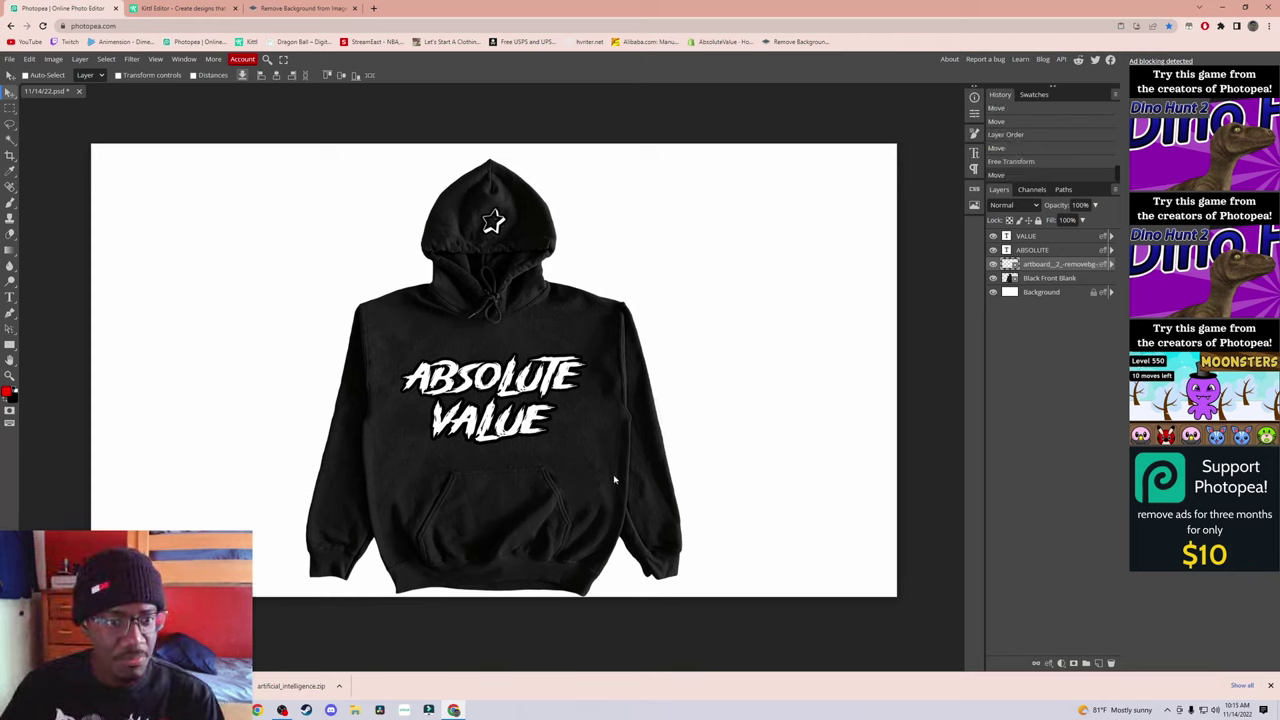
left_click_drag(497, 222, 493, 222)
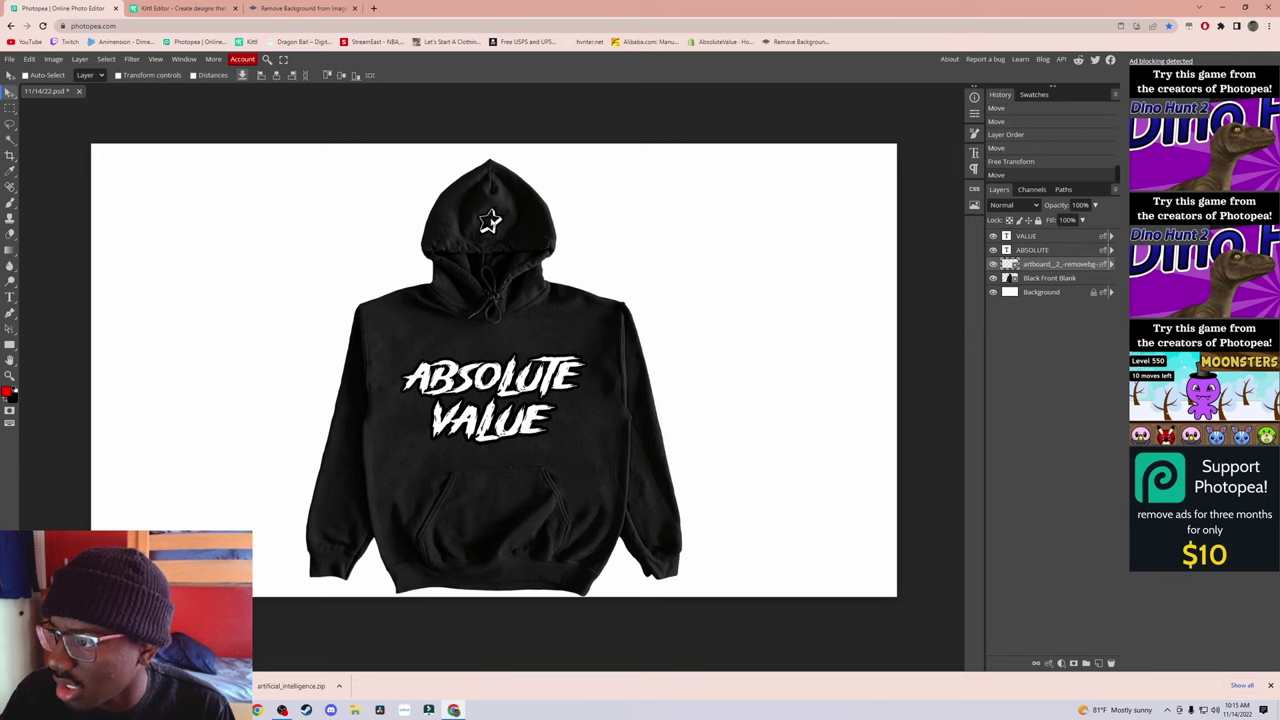
Step: Move the ABSOLUTE text slightly up to widen the gap above VALUE
left_click(1040, 250)
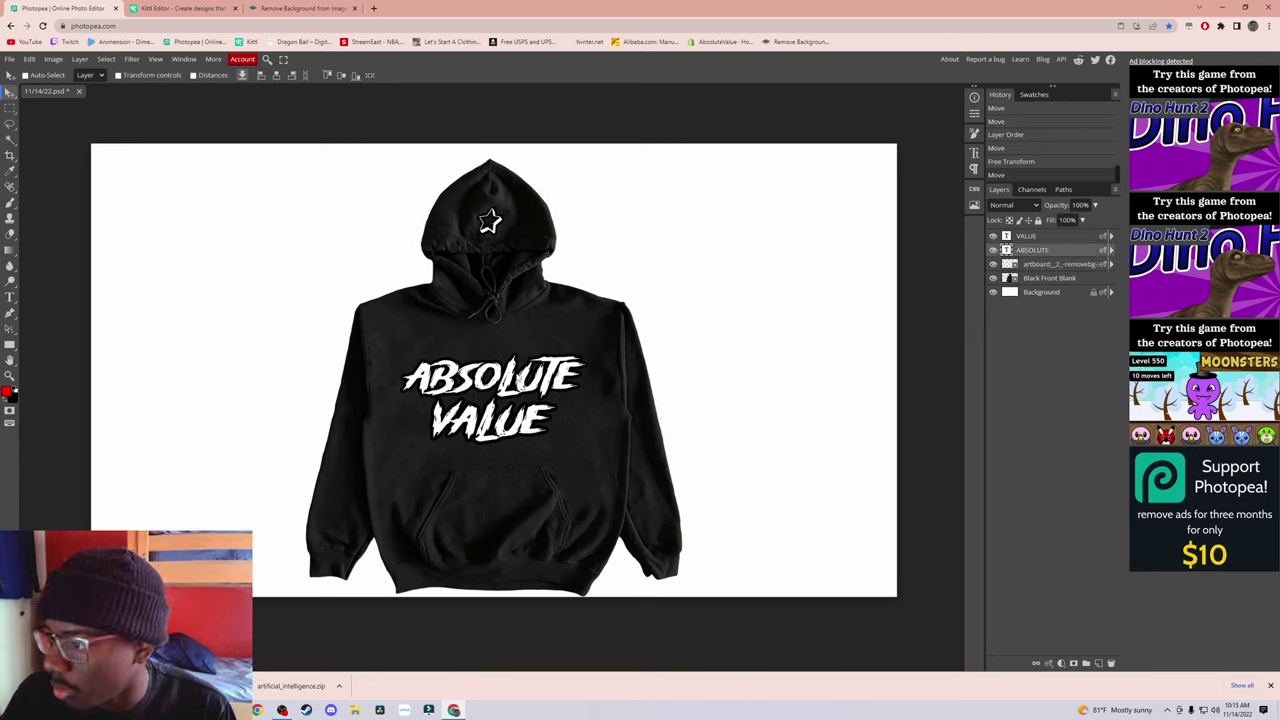
left_click_drag(520, 379, 521, 372)
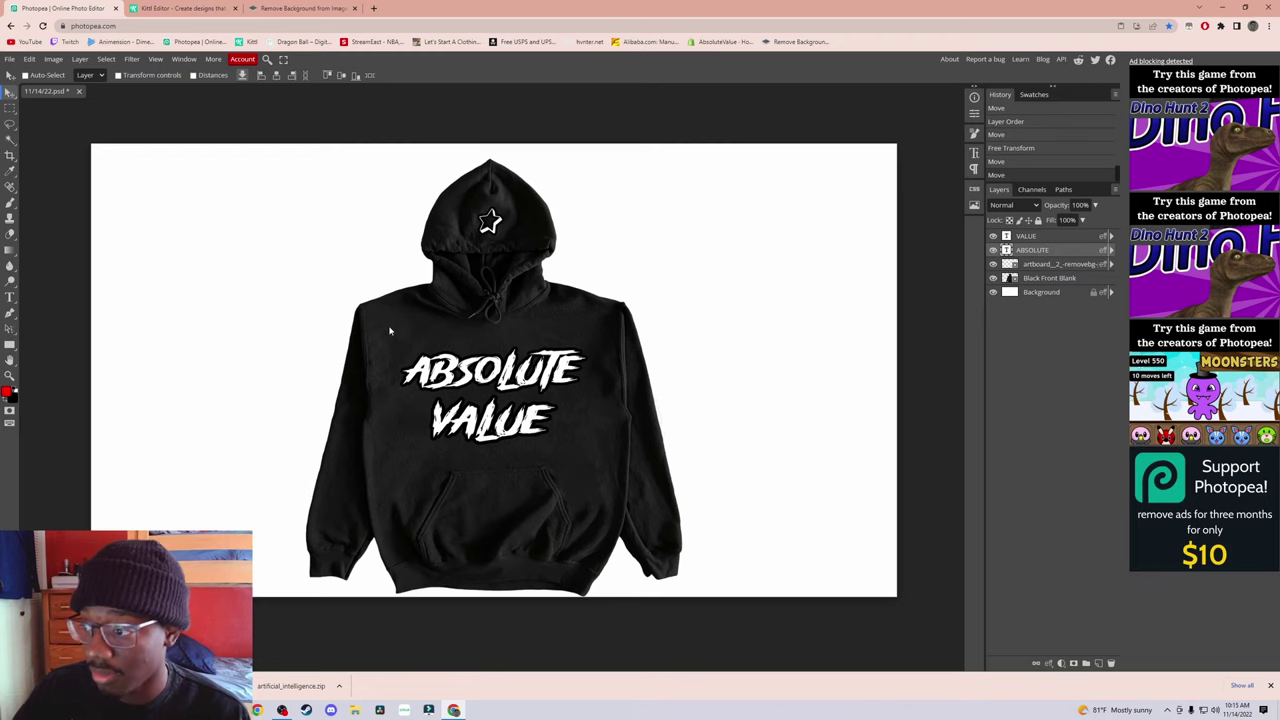
Step: Open the website thebrandbible.us in a new browser tab
left_click(376, 8)
type("THEB")
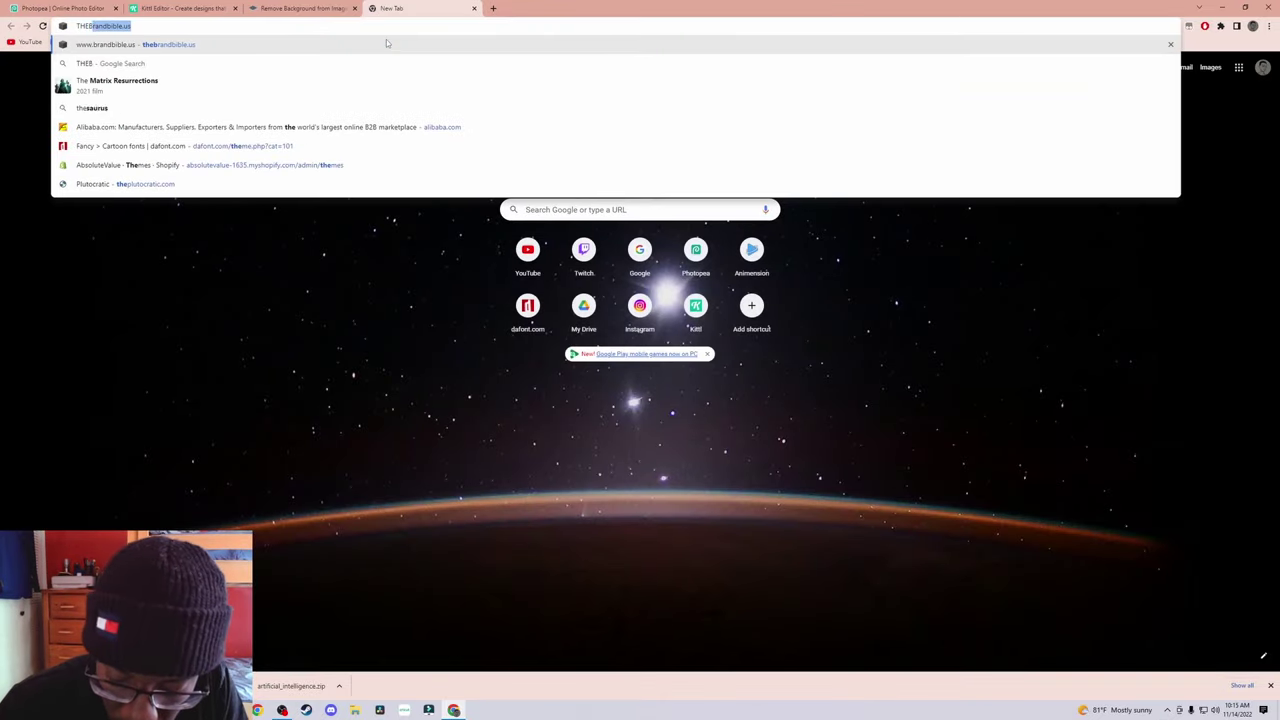
type("RANDBI")
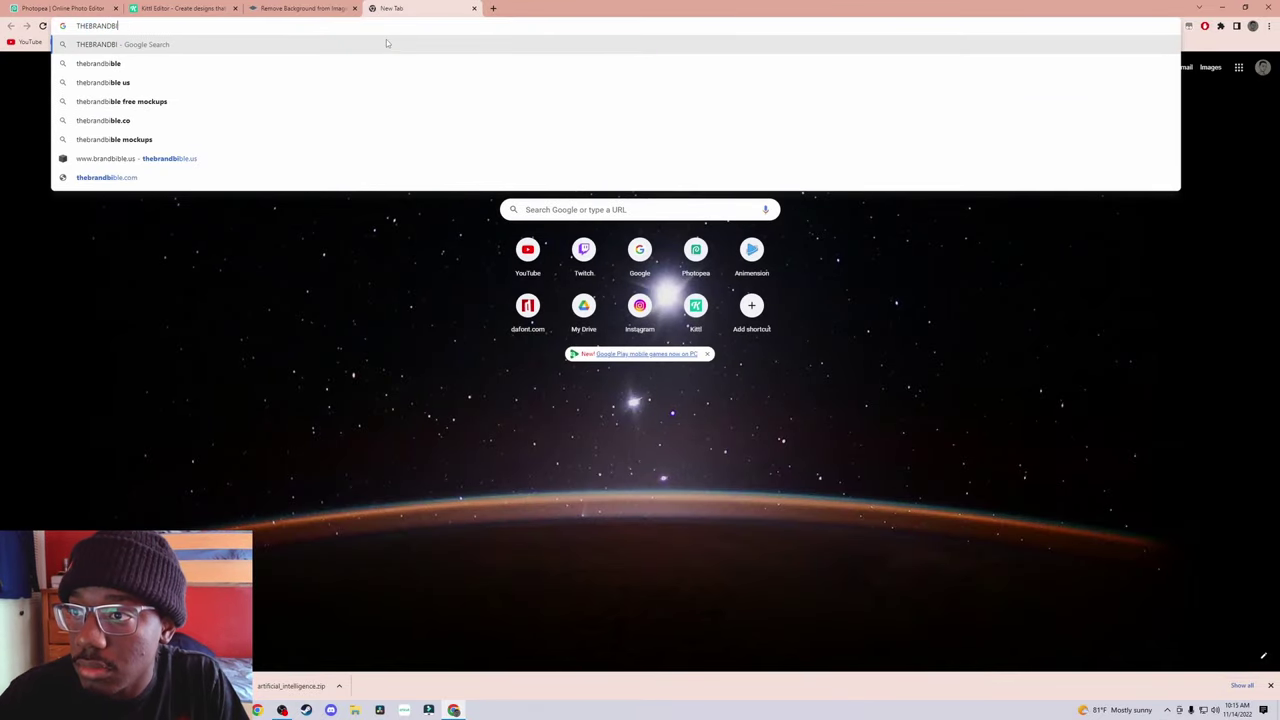
key("Down")
key("Down")
key("Down")
key("Down")
key("Down")
key("Down")
key("Down")
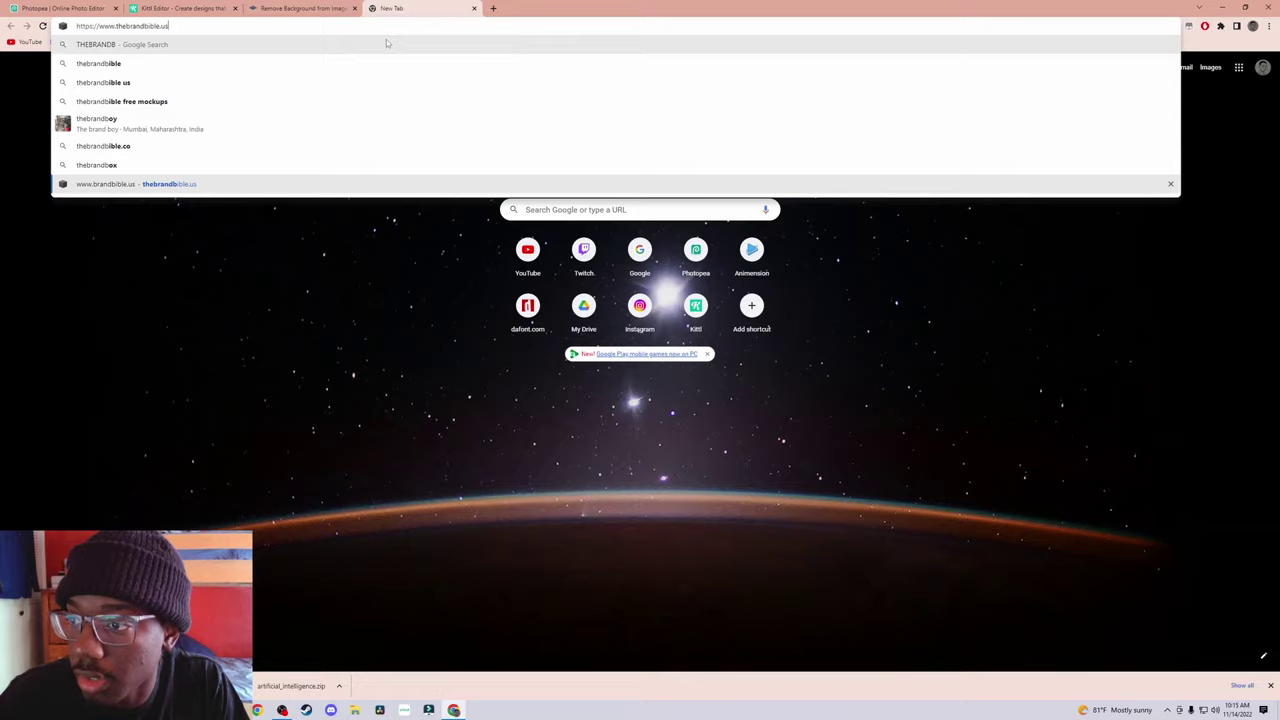
key("Return")
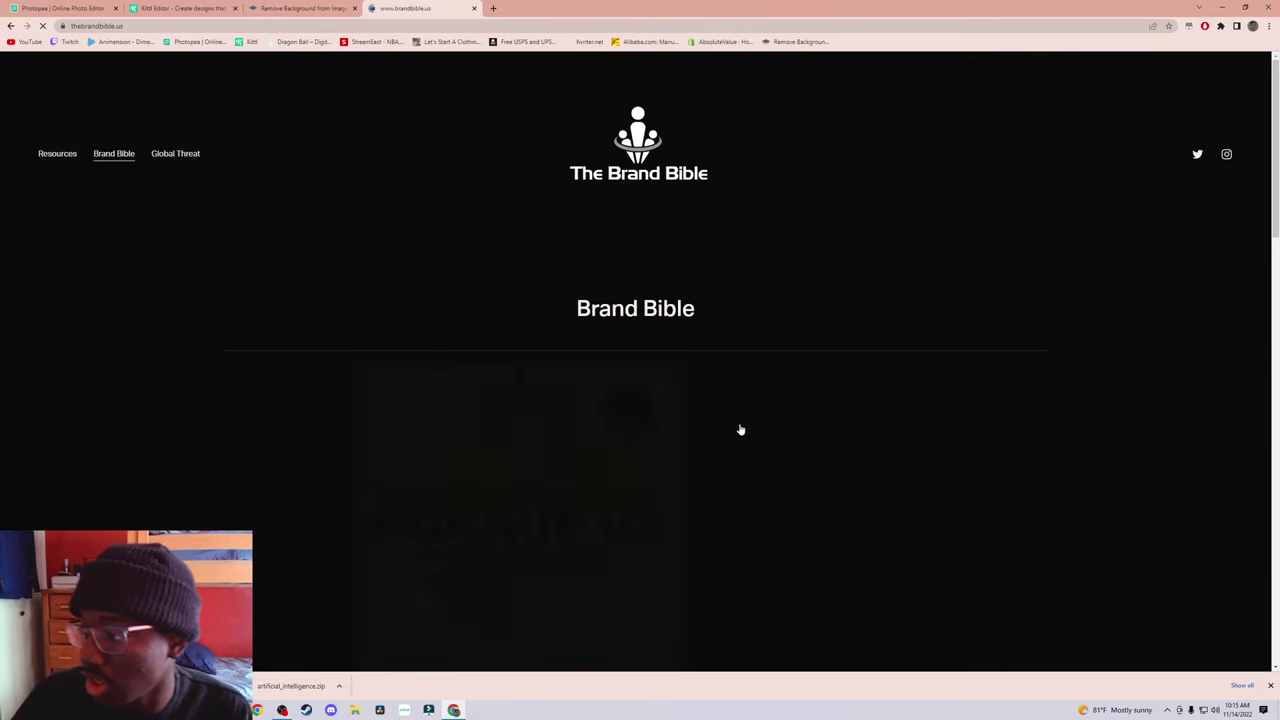
Step: Skim The Brand Bible's product packs and open the Mockups collection in its Resources section
scroll(388, 263, "down", 3)
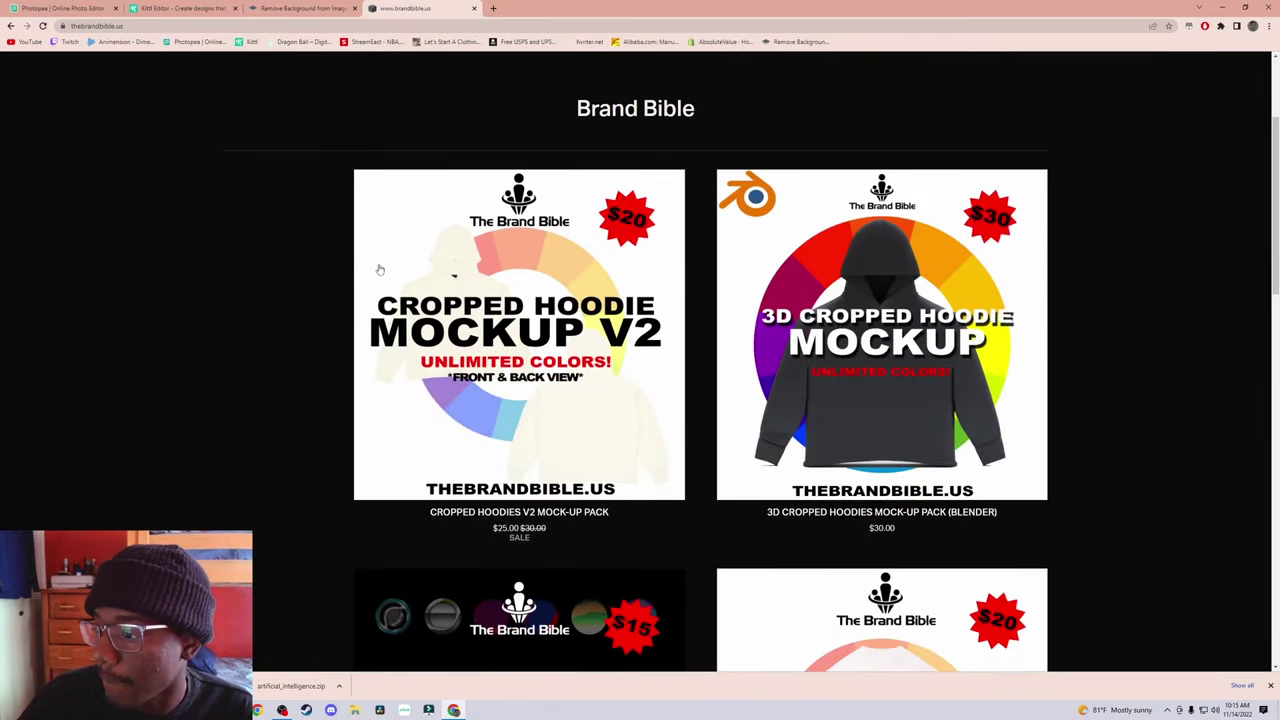
scroll(263, 278, "down", 13)
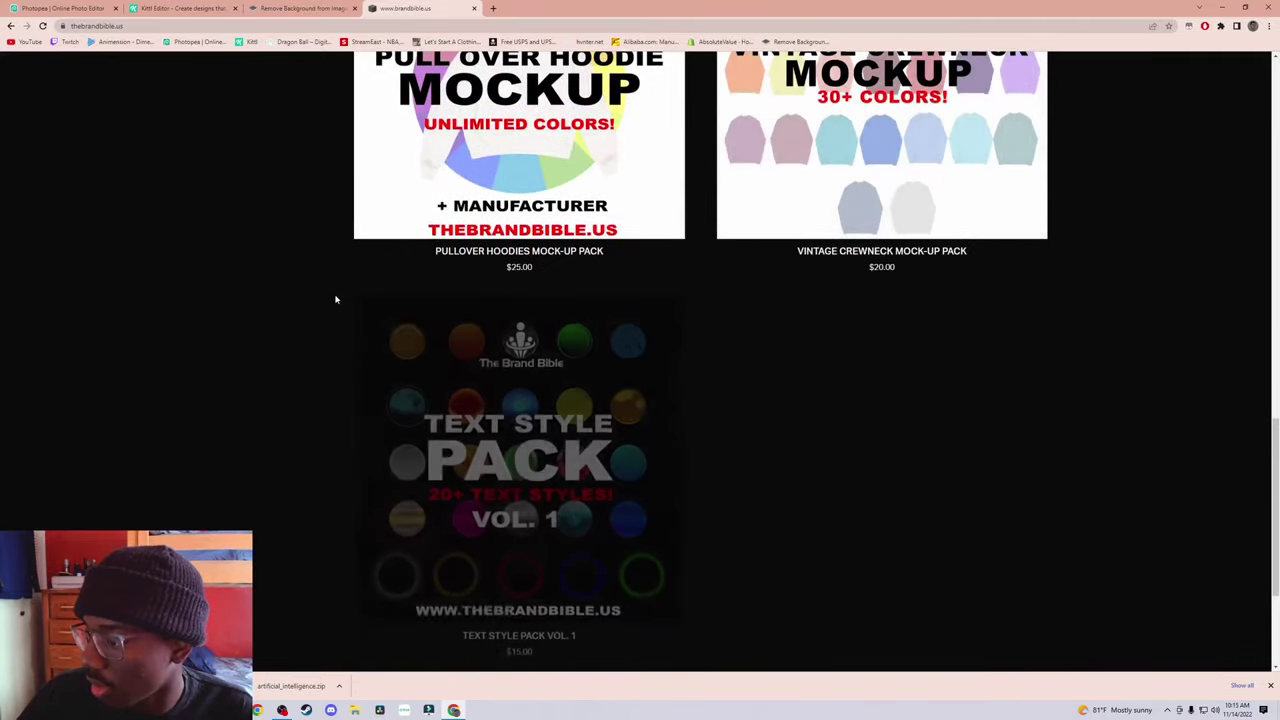
scroll(877, 608, "up", 12)
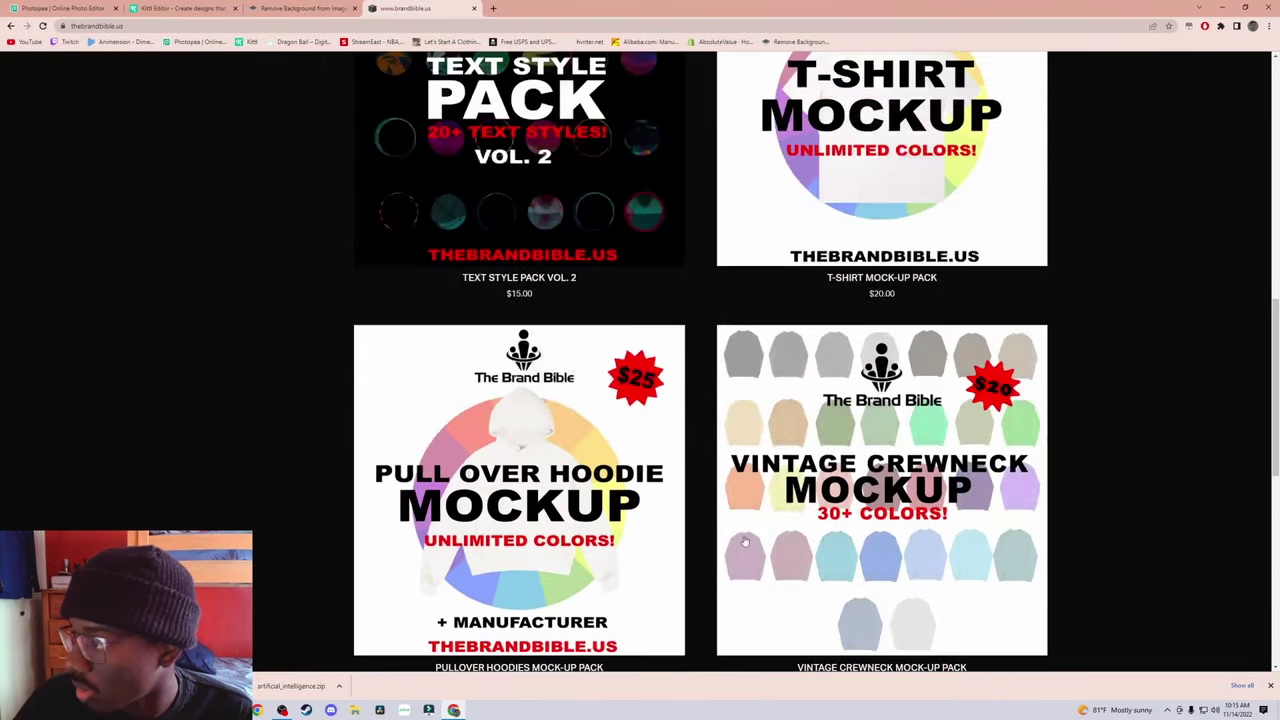
scroll(742, 504, "up", 3)
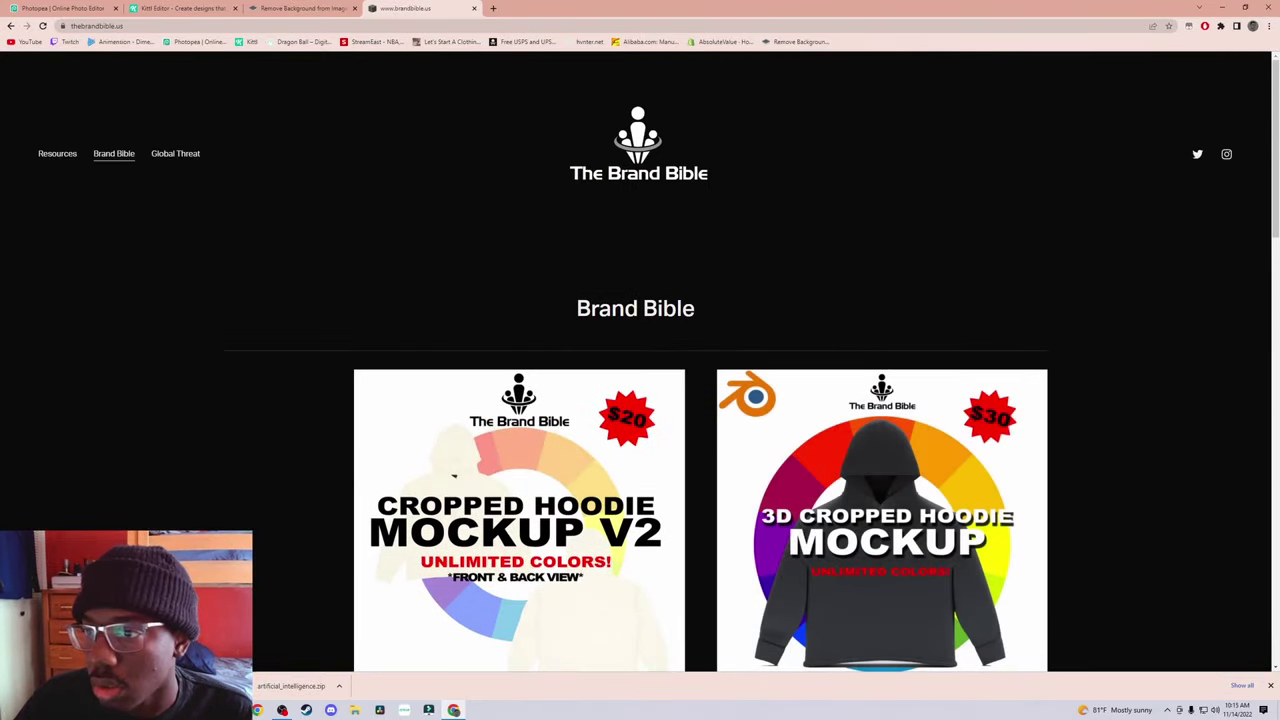
left_click(45, 154)
scroll(123, 376, "down", 3)
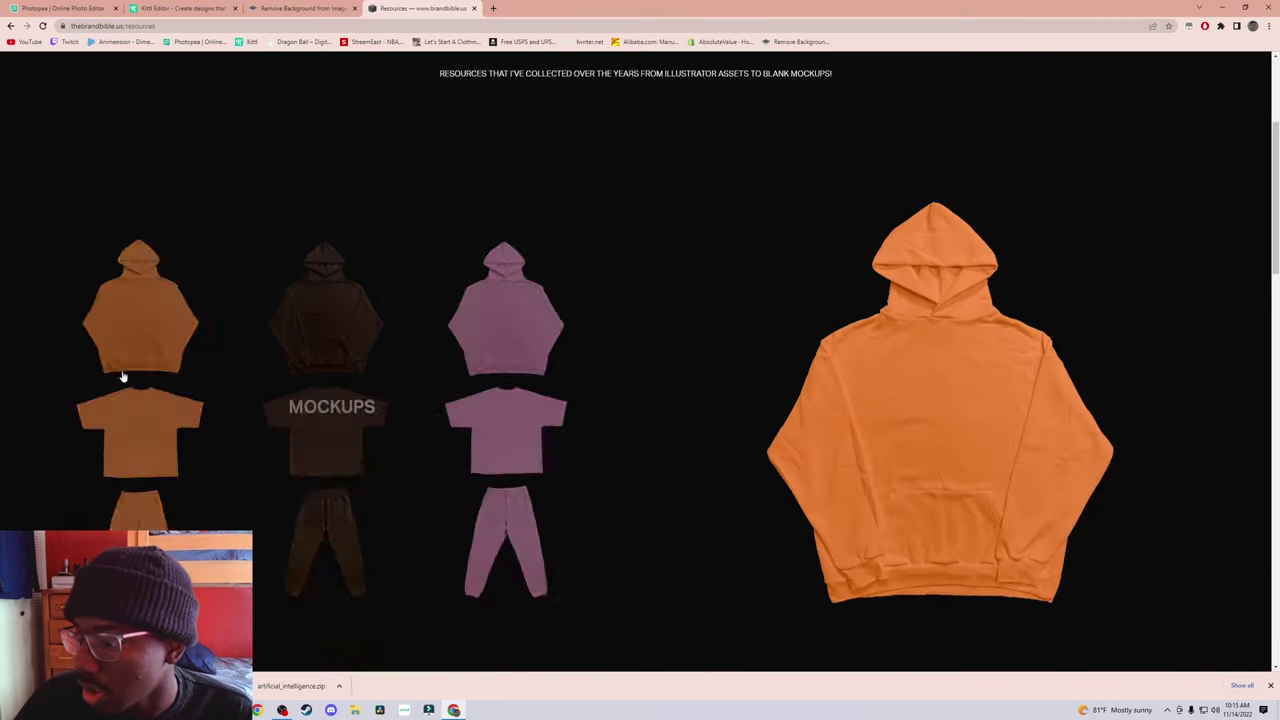
scroll(123, 376, "down", 3)
left_click(363, 340)
Step: Look through the blank garment and accessory mockup categories and return to the hoodie design in Photopea
scroll(365, 343, "up", 2)
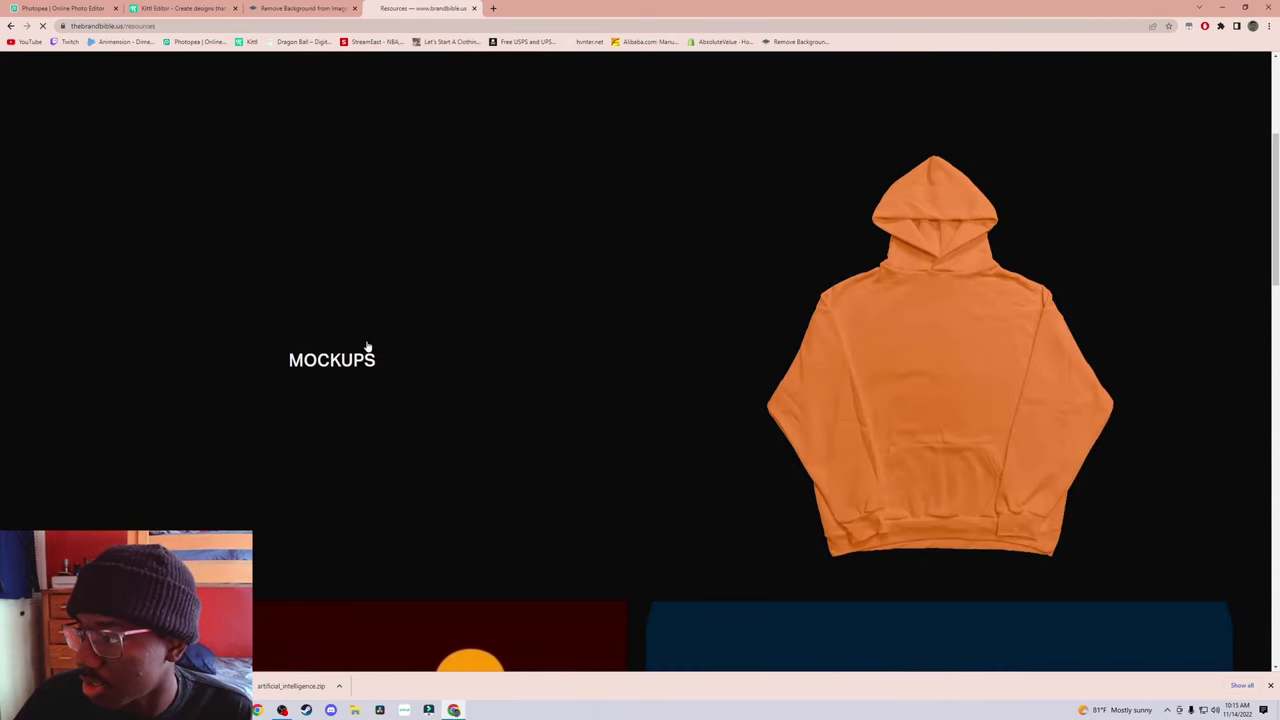
scroll(335, 434, "down", 2)
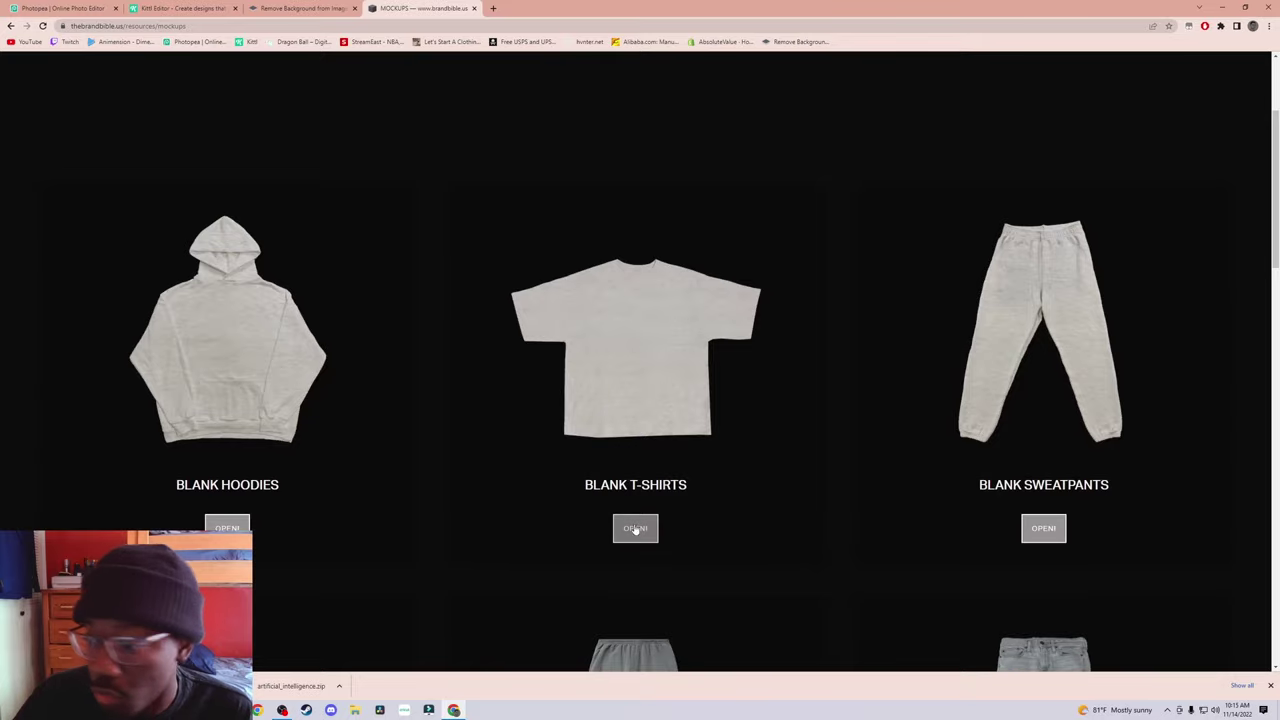
scroll(635, 530, "down", 8)
scroll(500, 286, "up", 1)
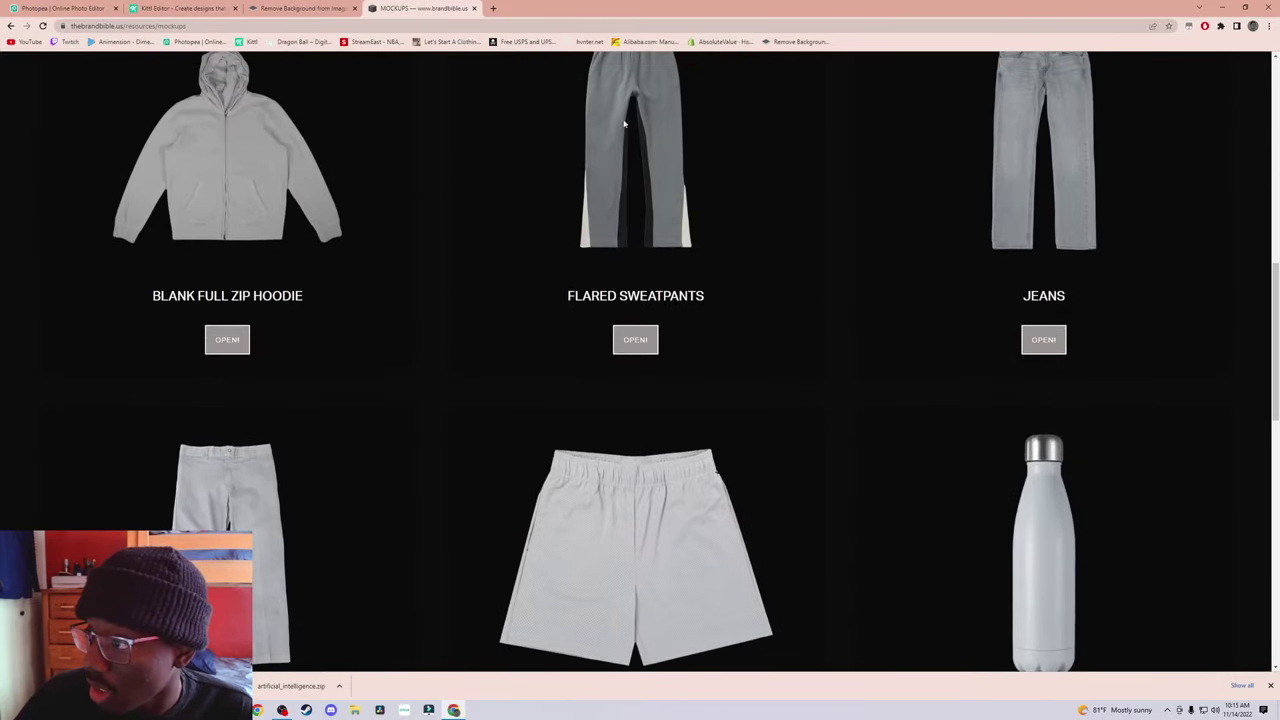
scroll(1096, 328, "down", 2)
scroll(660, 232, "up", 3)
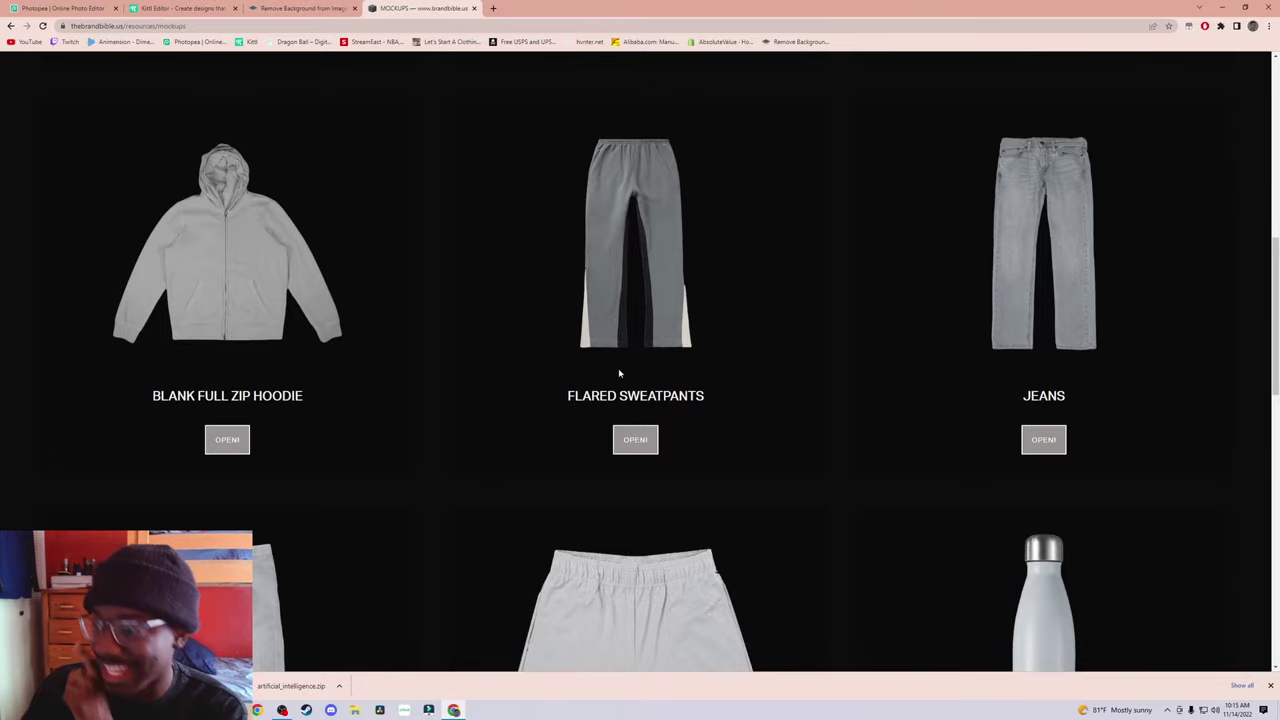
scroll(606, 366, "down", 7)
scroll(643, 457, "up", 3)
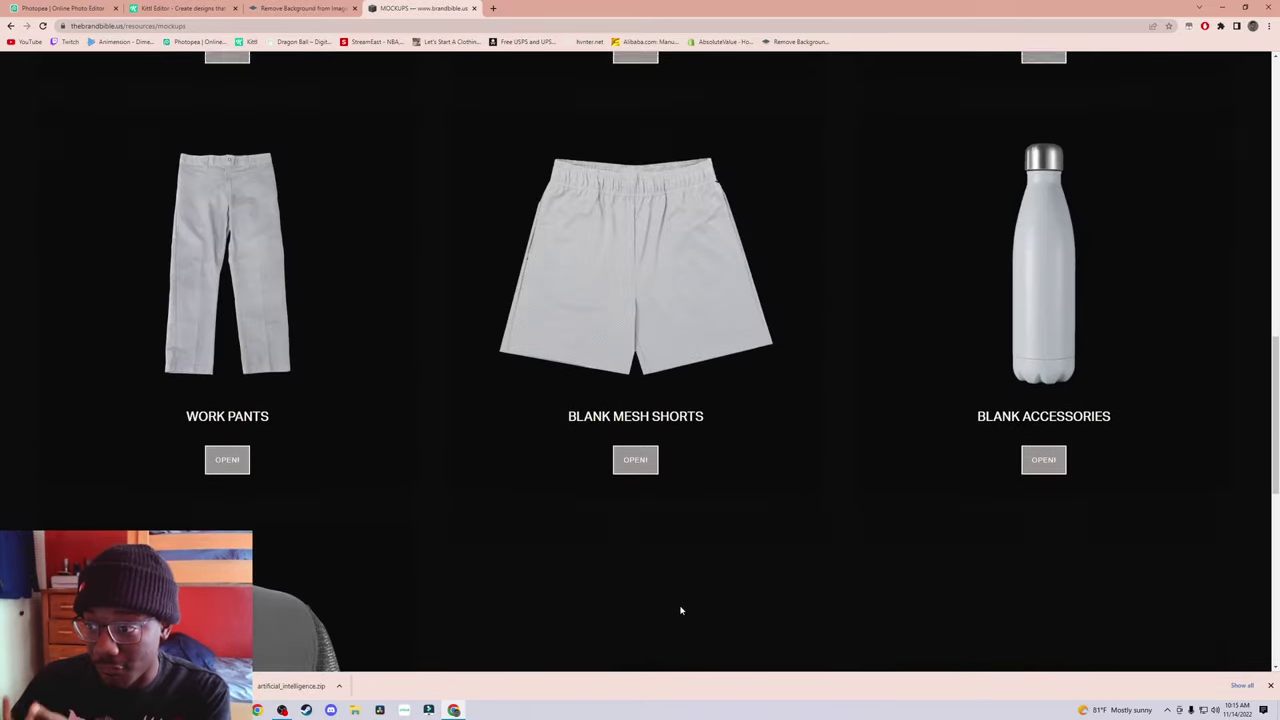
scroll(680, 603, "up", 6)
scroll(531, 497, "down", 4)
scroll(183, 166, "up", 2)
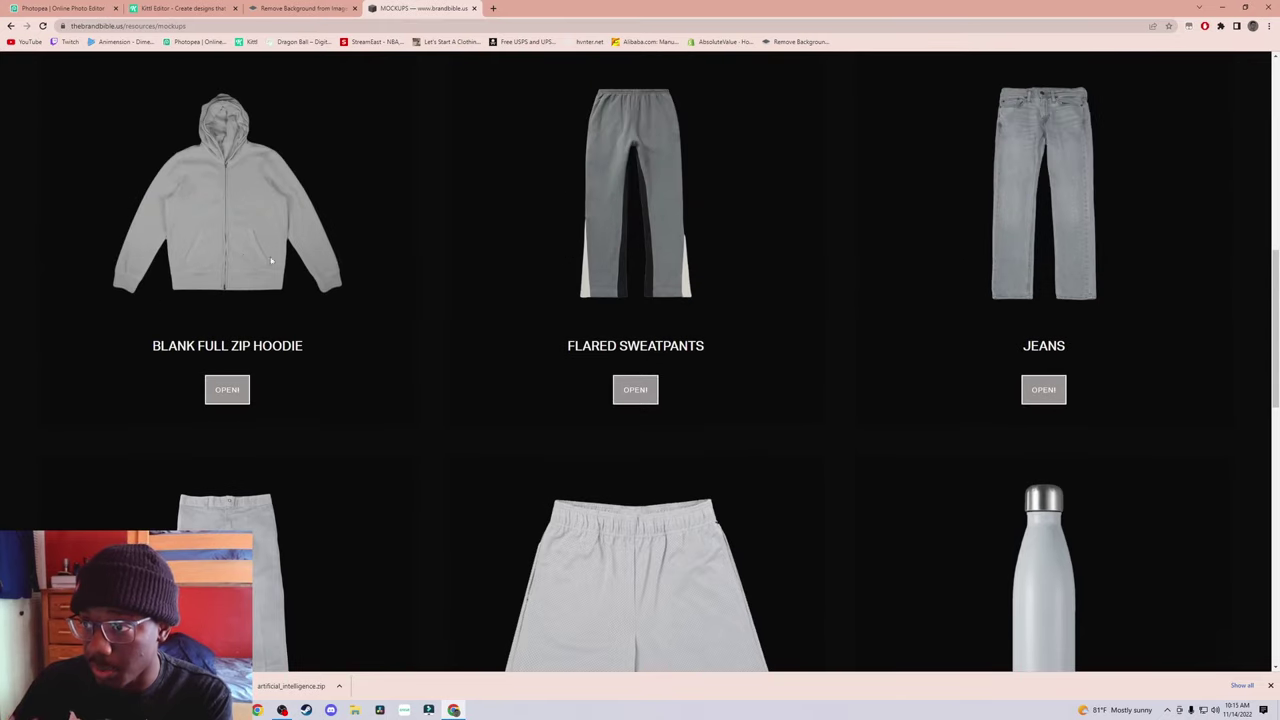
scroll(429, 414, "up", 7)
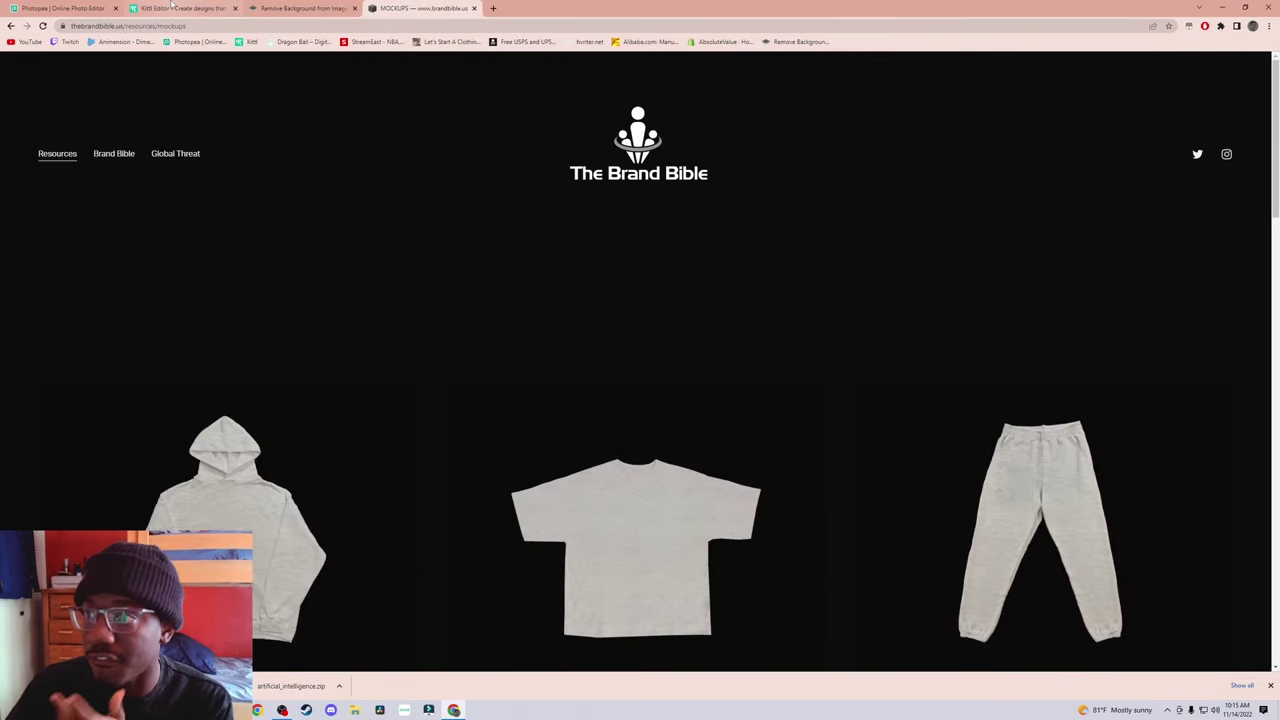
left_click(172, 6)
left_click(60, 8)
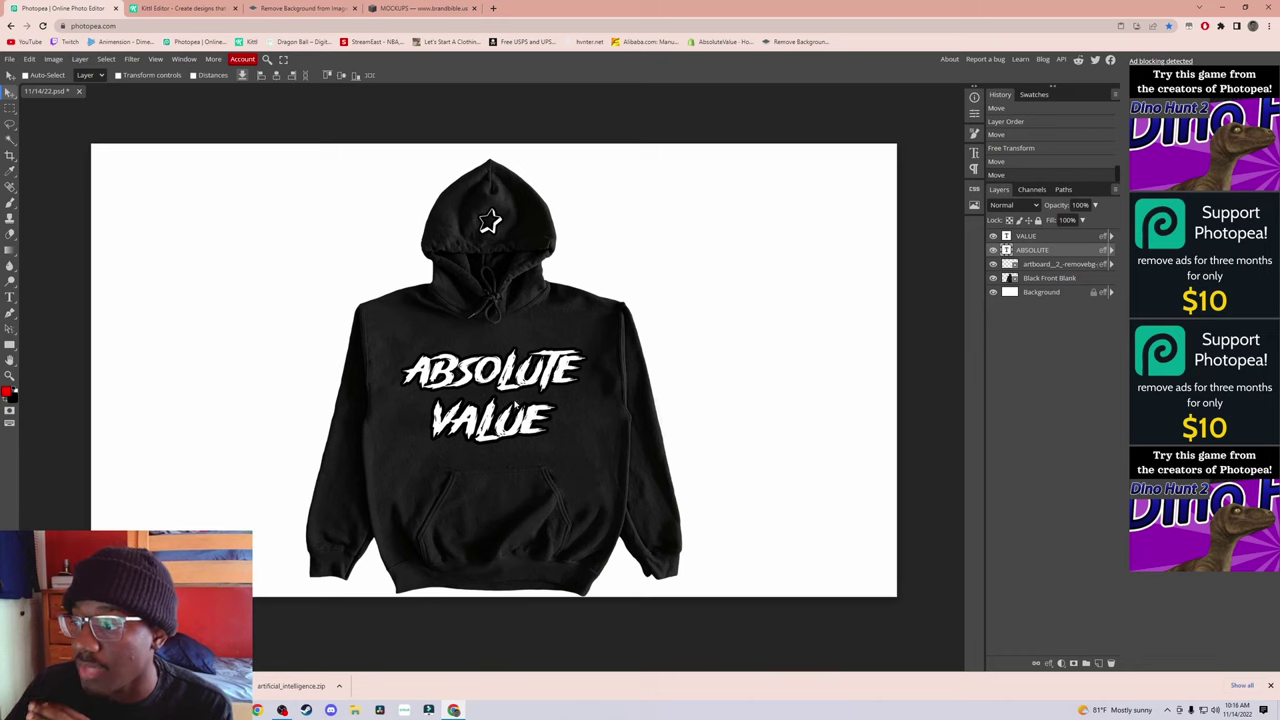
Step: Switch to Kittl, leave the Y2K collection and look through the elements in the Splatter collection
left_click(178, 8)
scroll(145, 316, "down", 5)
scroll(145, 316, "down", 5)
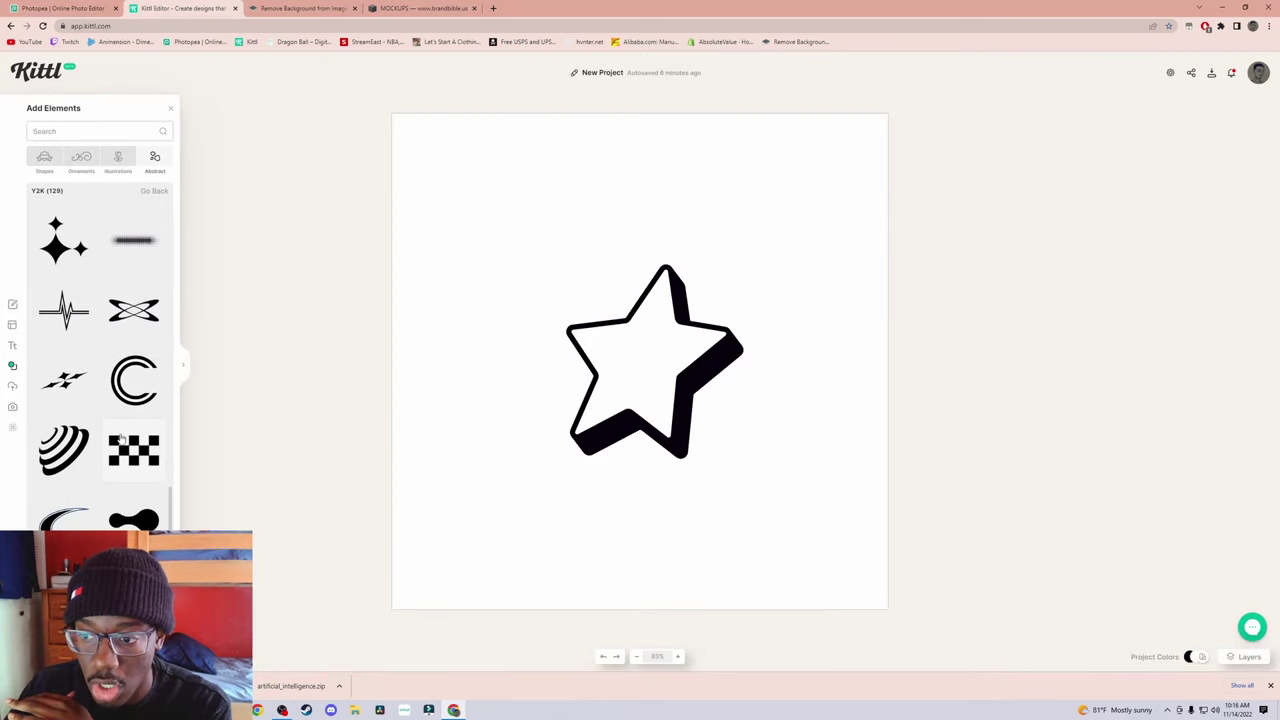
scroll(145, 300, "up", 2)
left_click(154, 190)
scroll(110, 270, "down", 5)
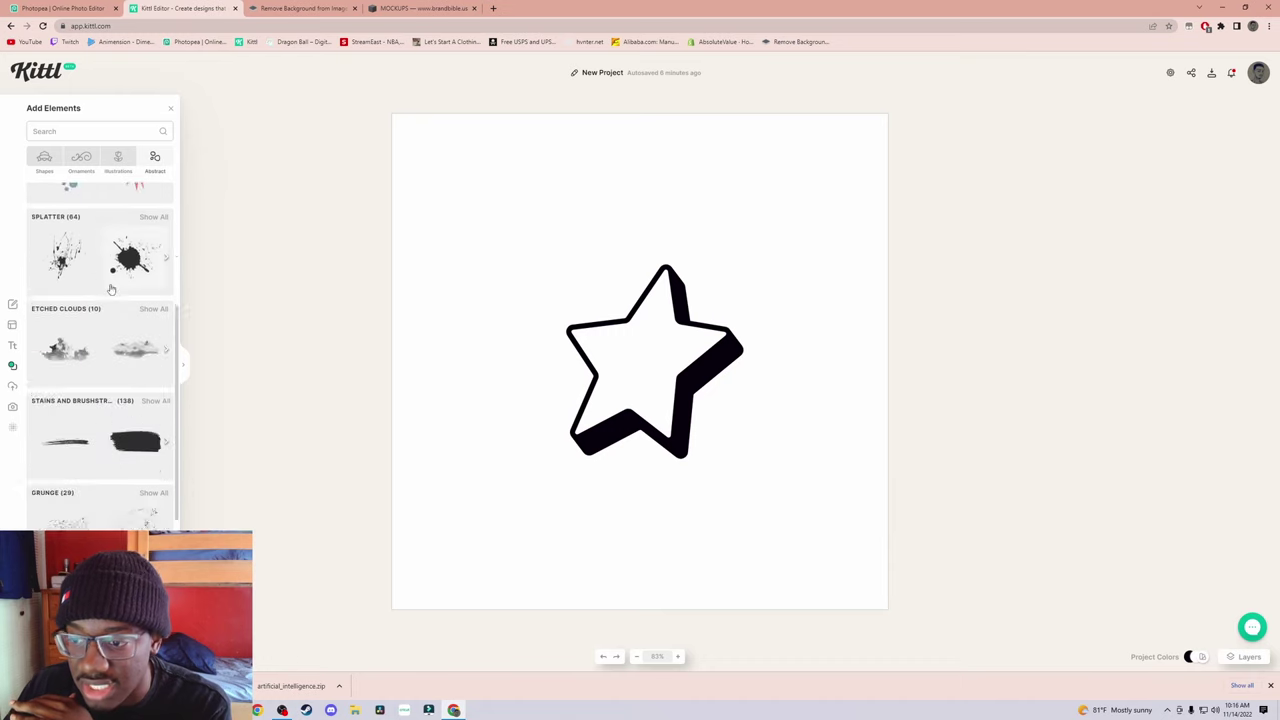
scroll(145, 250, "up", 3)
scroll(146, 247, "up", 1)
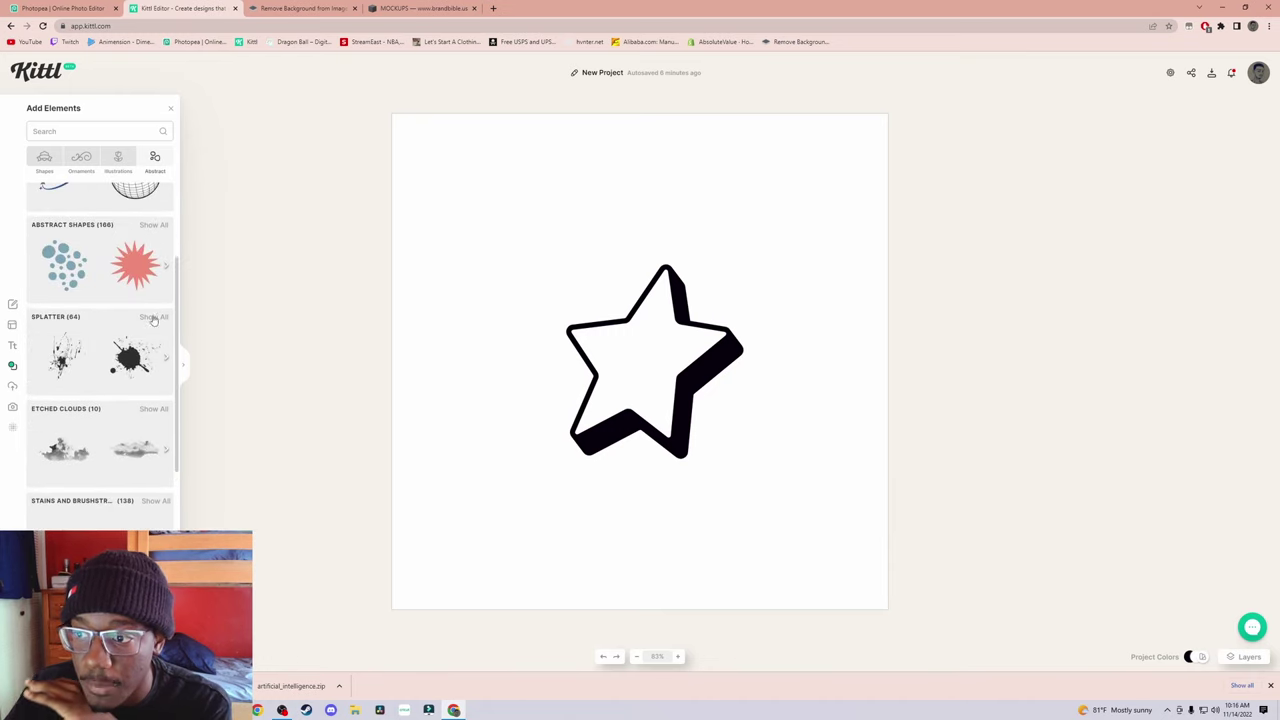
left_click(134, 371)
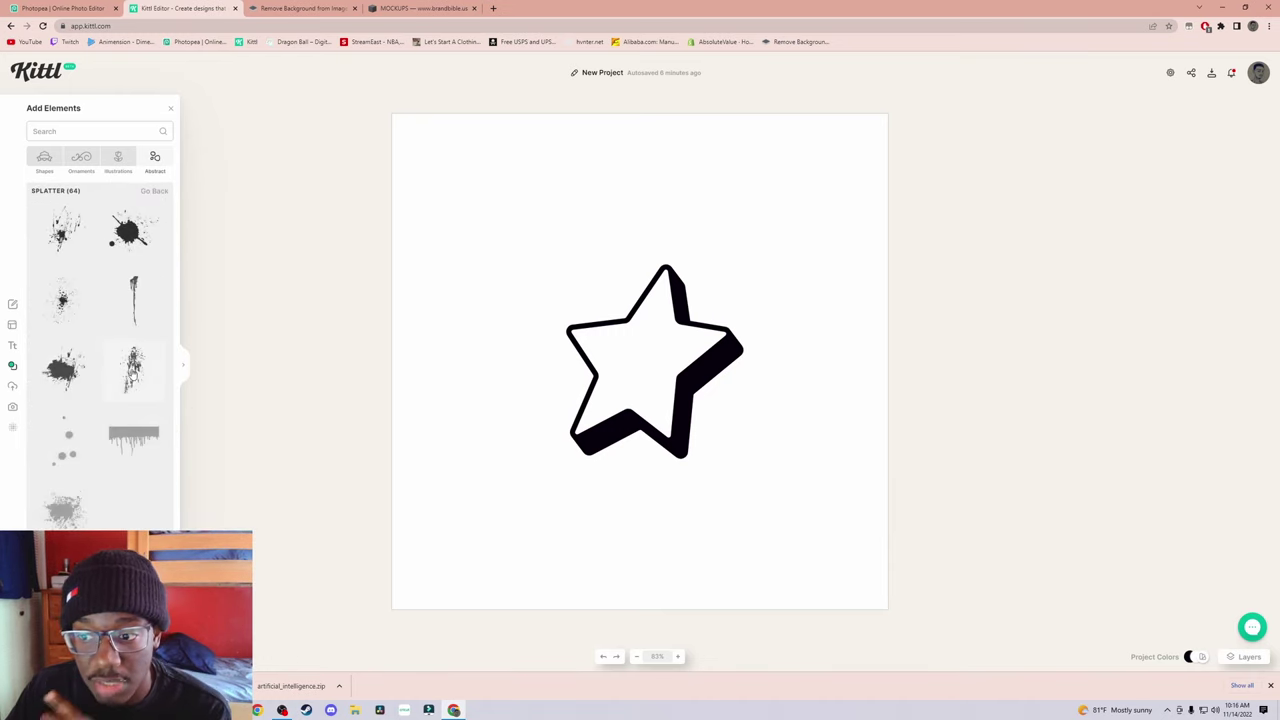
scroll(133, 374, "down", 4)
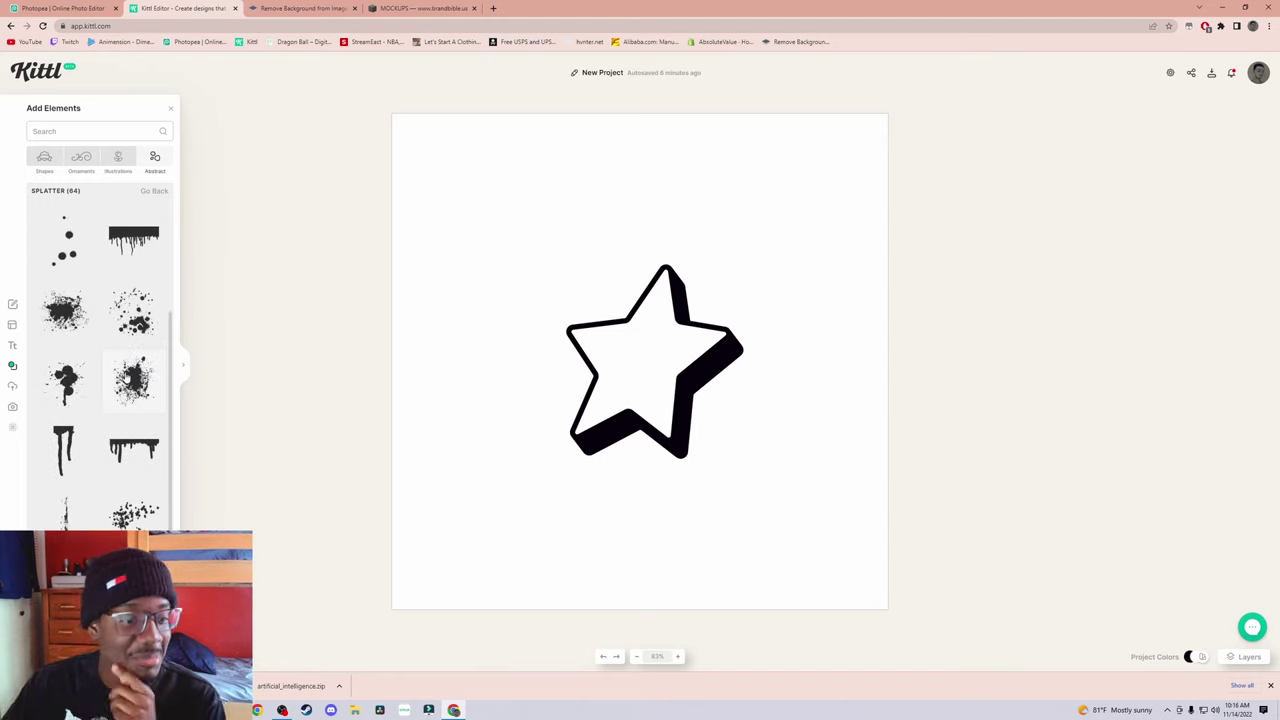
scroll(129, 377, "down", 5)
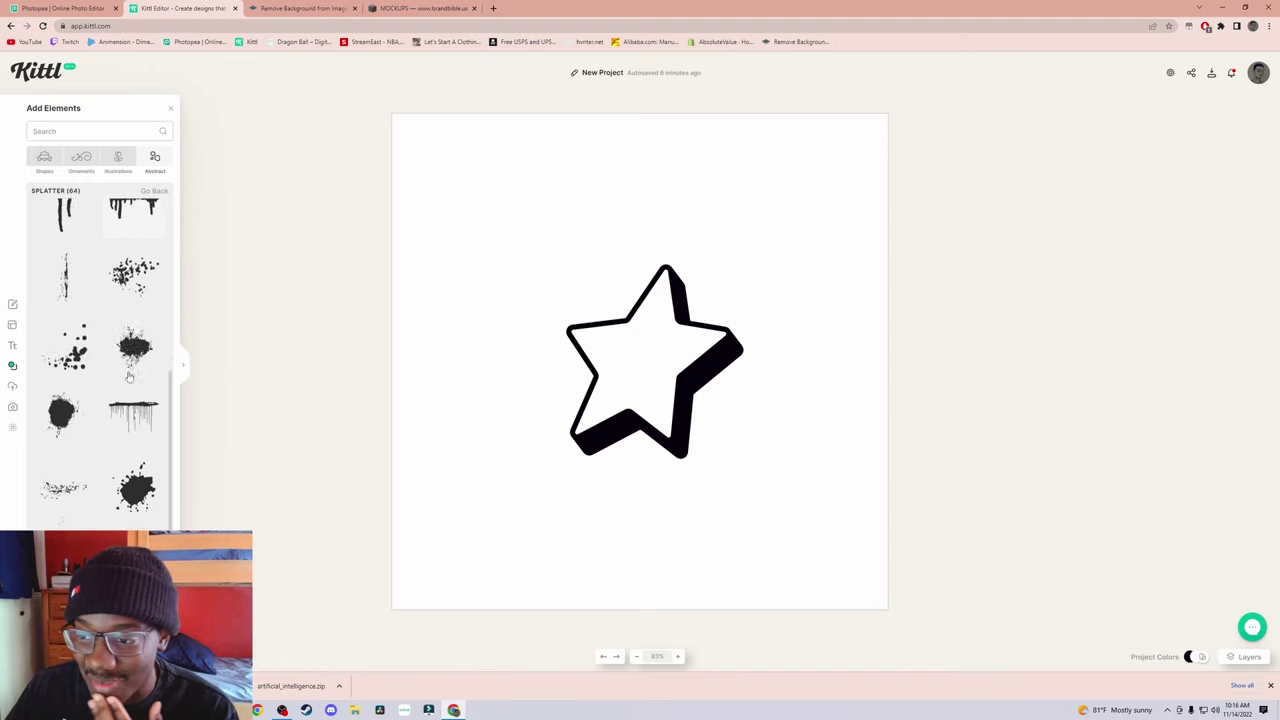
scroll(101, 437, "up", 1)
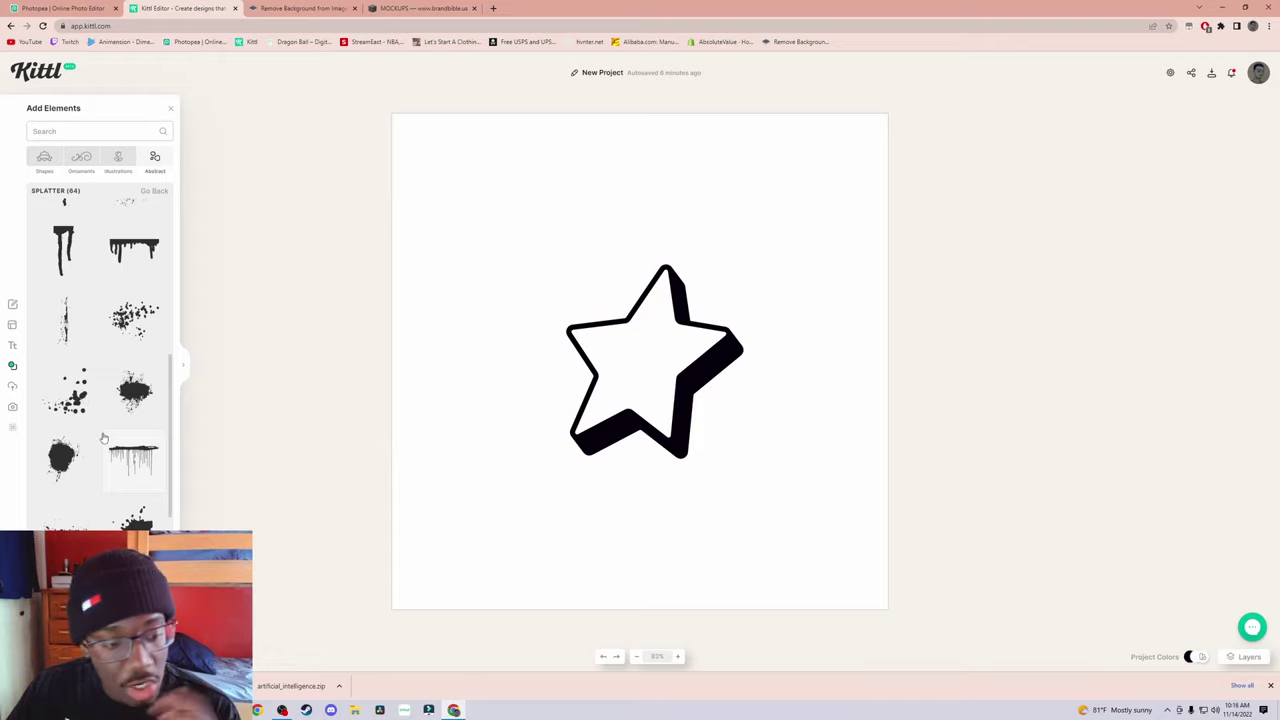
Step: Revisit the blank mockups page and Kittl's Splatter elements, and return to the hoodie design in Photopea
left_click(427, 7)
scroll(540, 514, "down", 8)
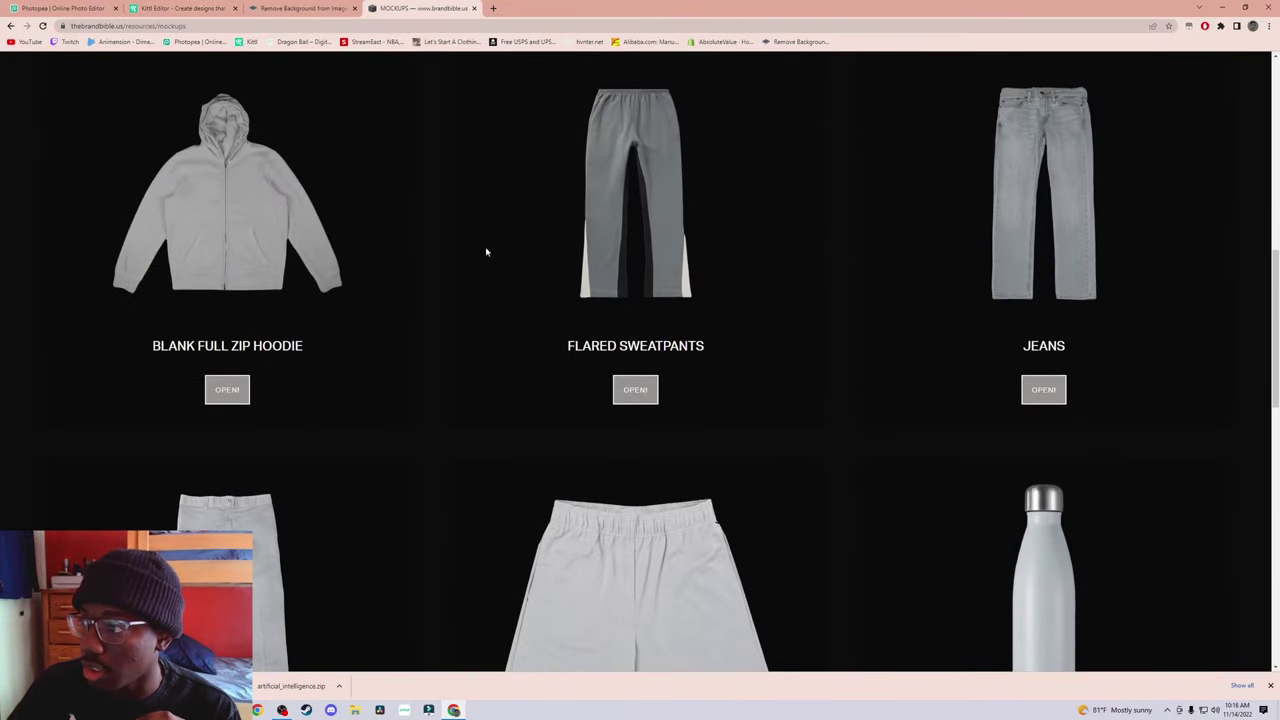
left_click(315, 7)
left_click(207, 7)
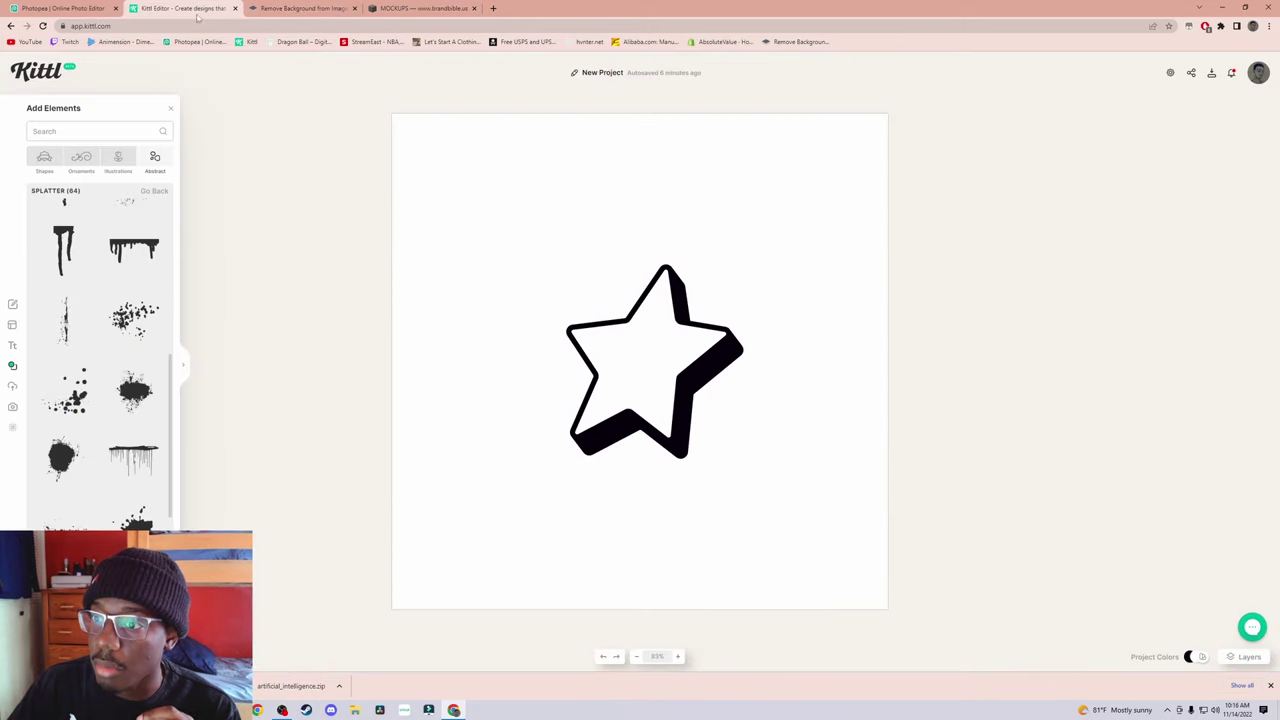
left_click(60, 8)
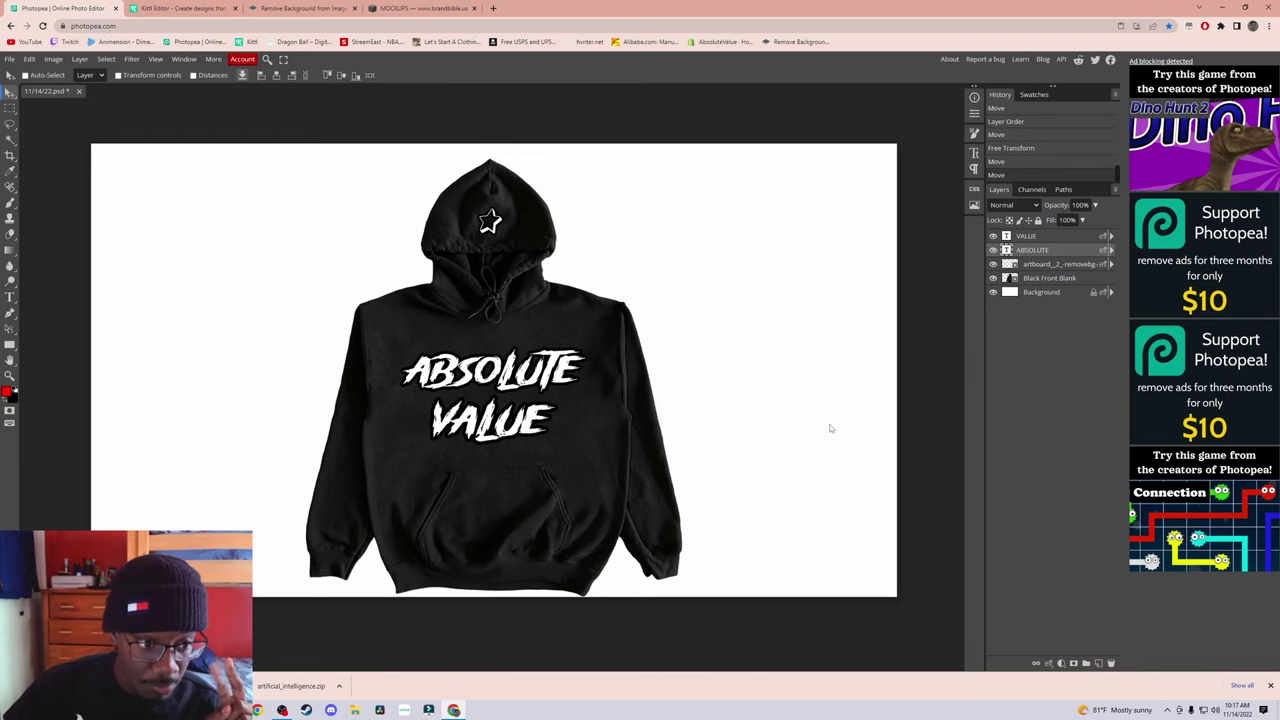
left_click(174, 7)
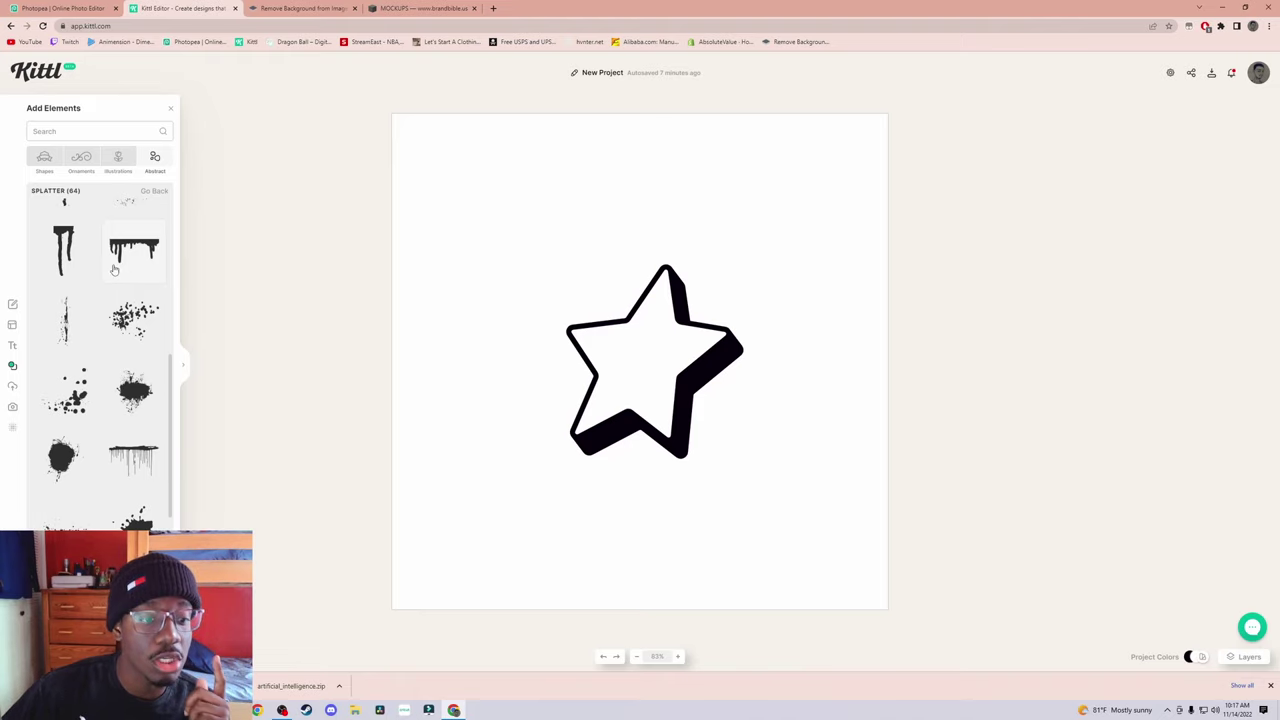
scroll(104, 331, "down", 1)
scroll(110, 328, "up", 1)
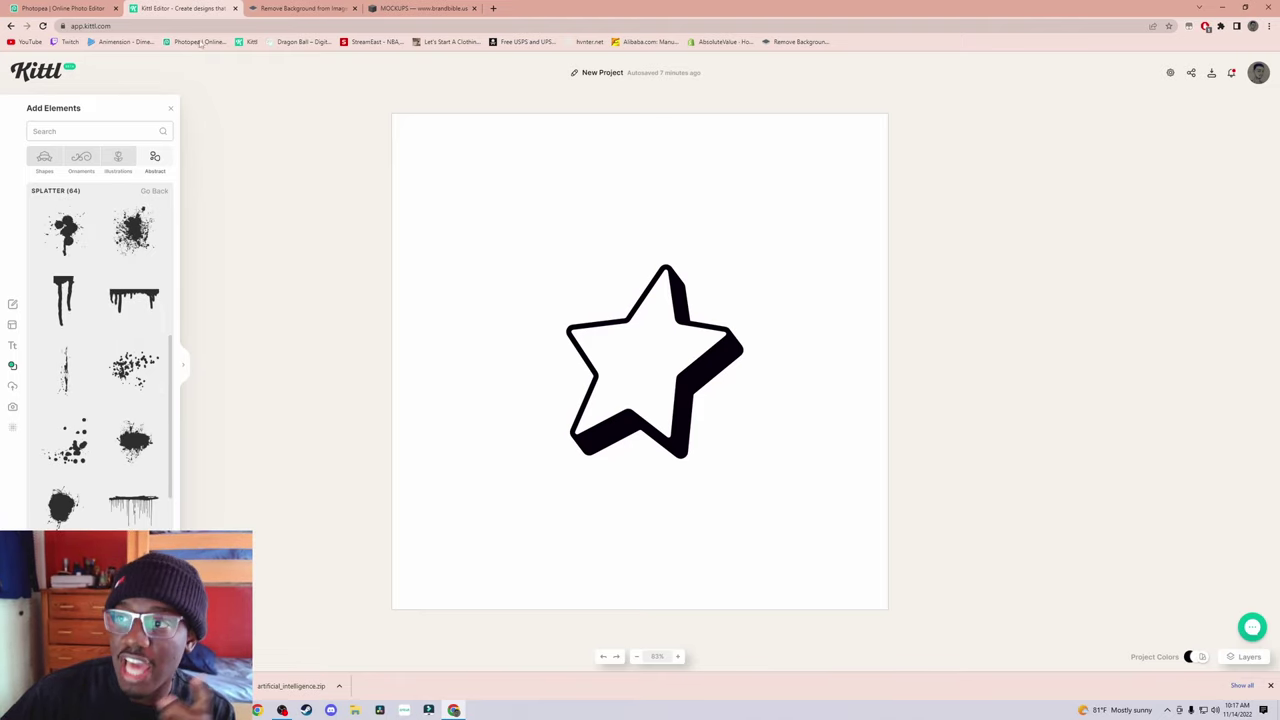
left_click(62, 8)
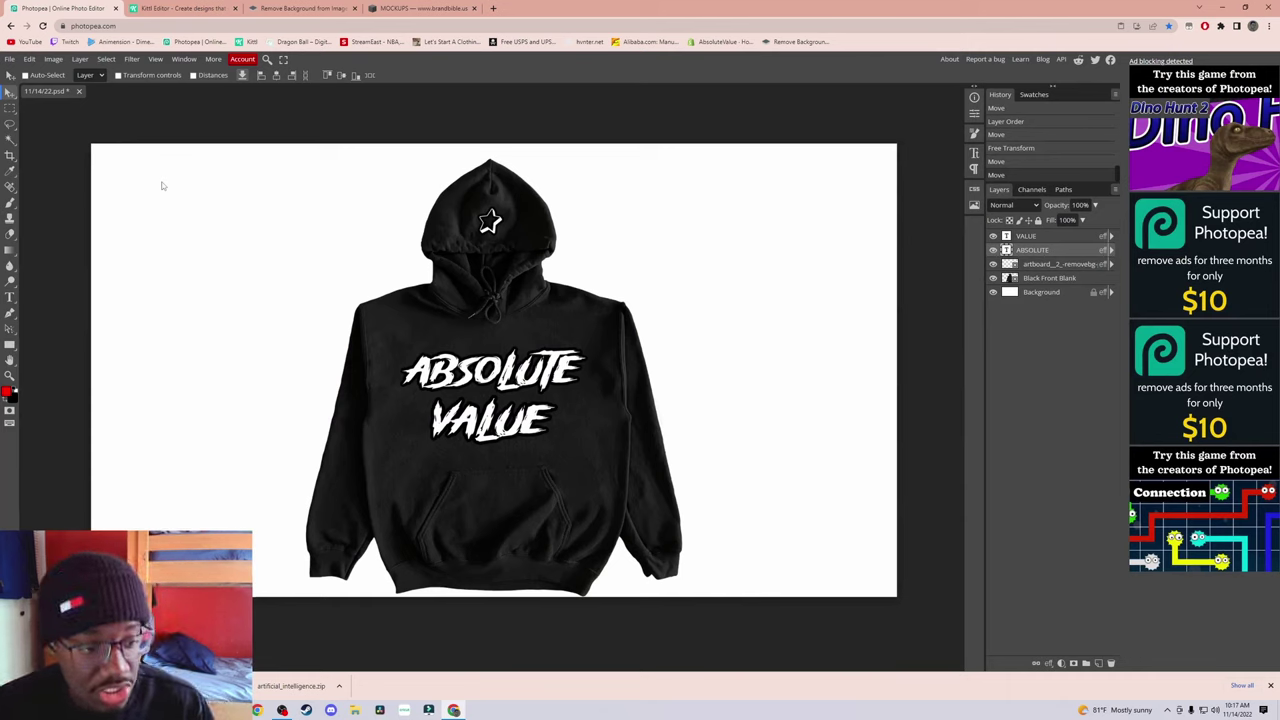